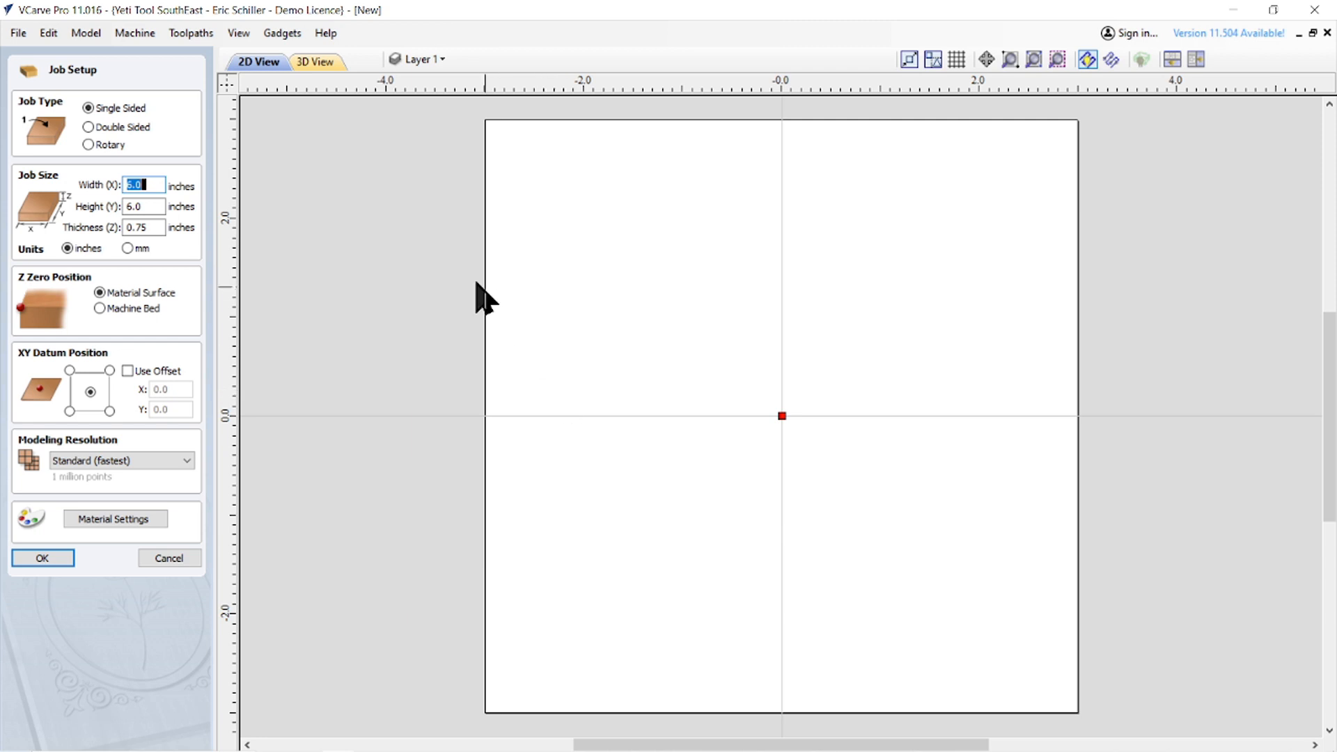
- Create a single-sided job 6.0 inches wide, 6.0 inches high and 0.75 inches thick
{"action": "left_click", "coordinate": [144, 206]}
{"action": "left_click", "coordinate": [154, 228]}
{"action": "left_click", "coordinate": [43, 559]}
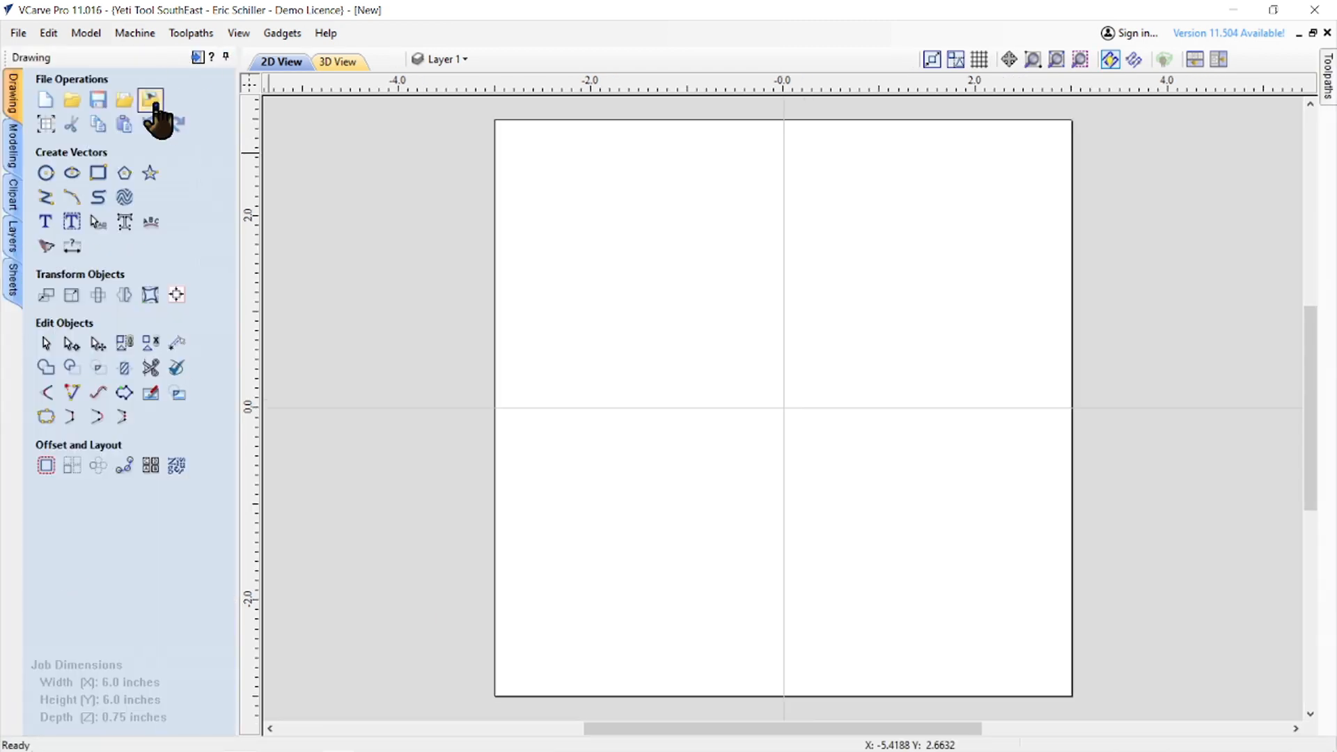
- Import the bitmap "Catholic baptism cross.jpg" from the ClipArt folder in Documents
{"action": "left_click", "coordinate": [153, 104]}
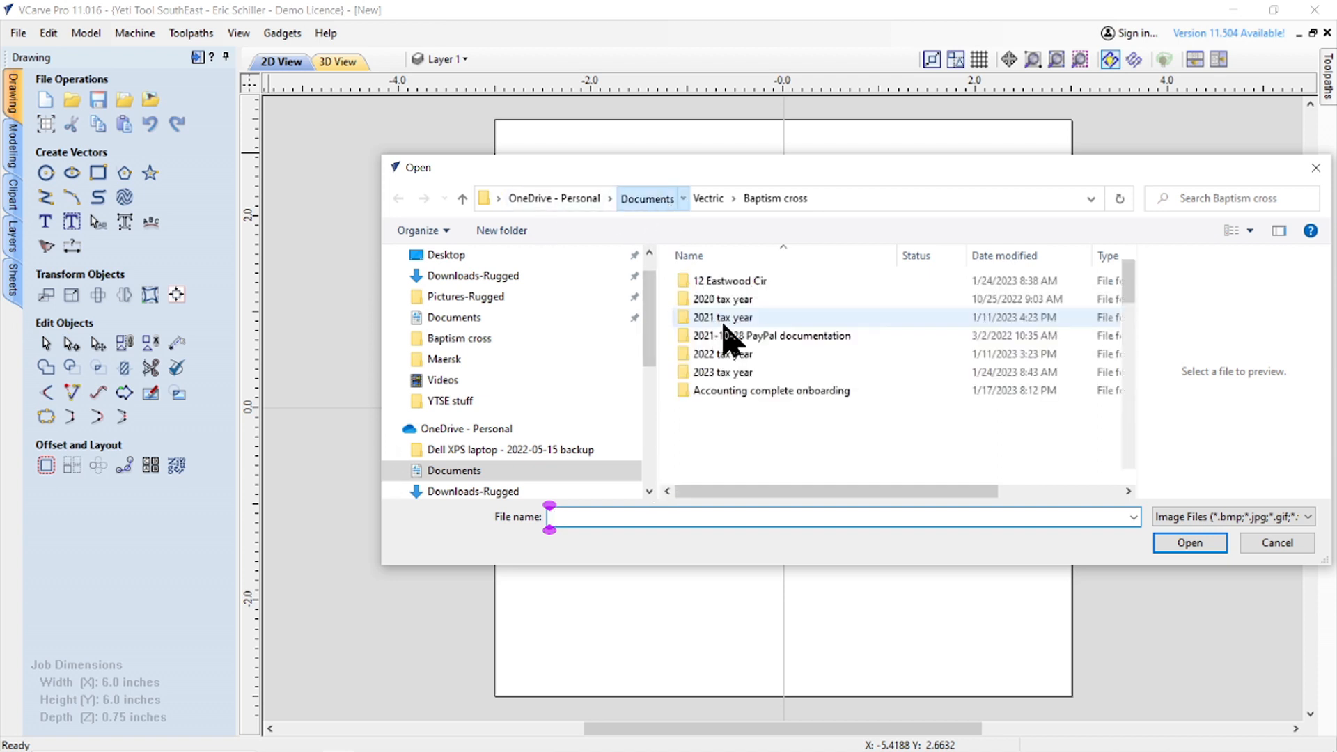
{"action": "scroll", "coordinate": [718, 404], "scroll_direction": "up", "scroll_amount": 7}
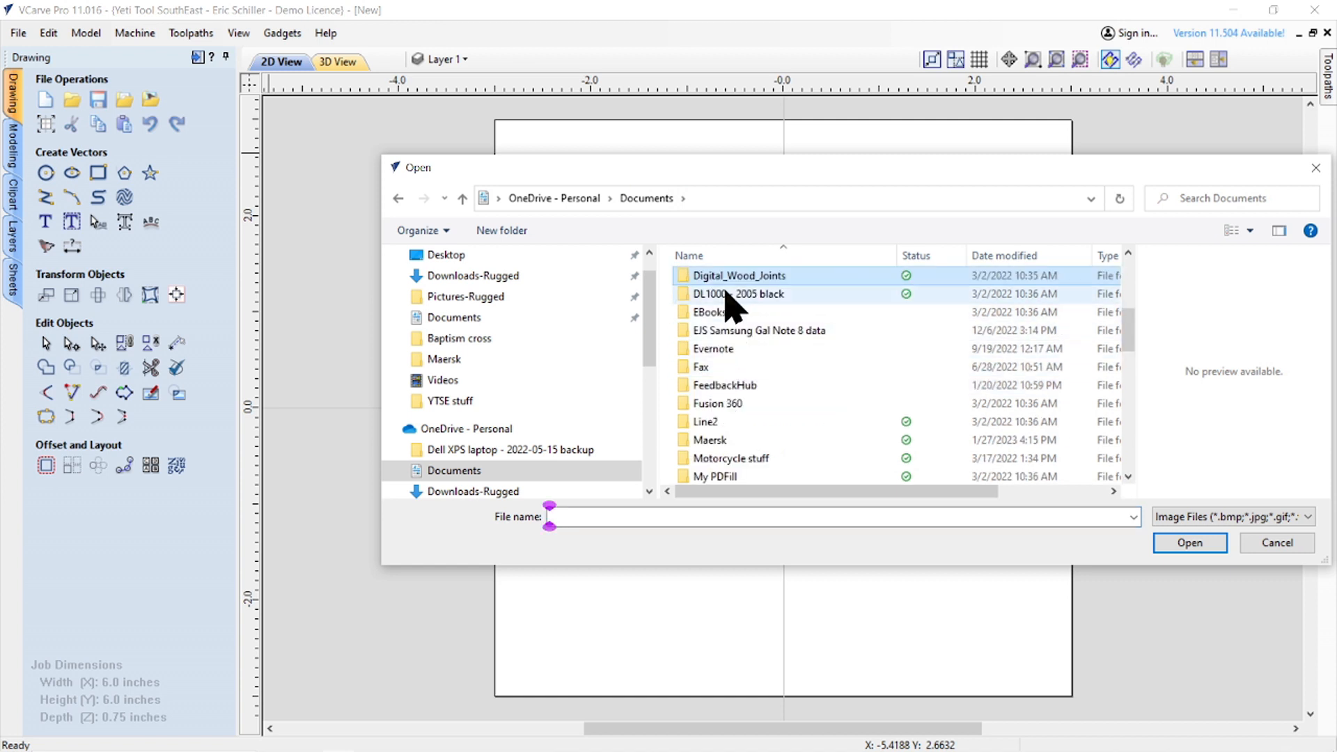
{"action": "scroll", "coordinate": [727, 306], "scroll_direction": "up", "scroll_amount": 1}
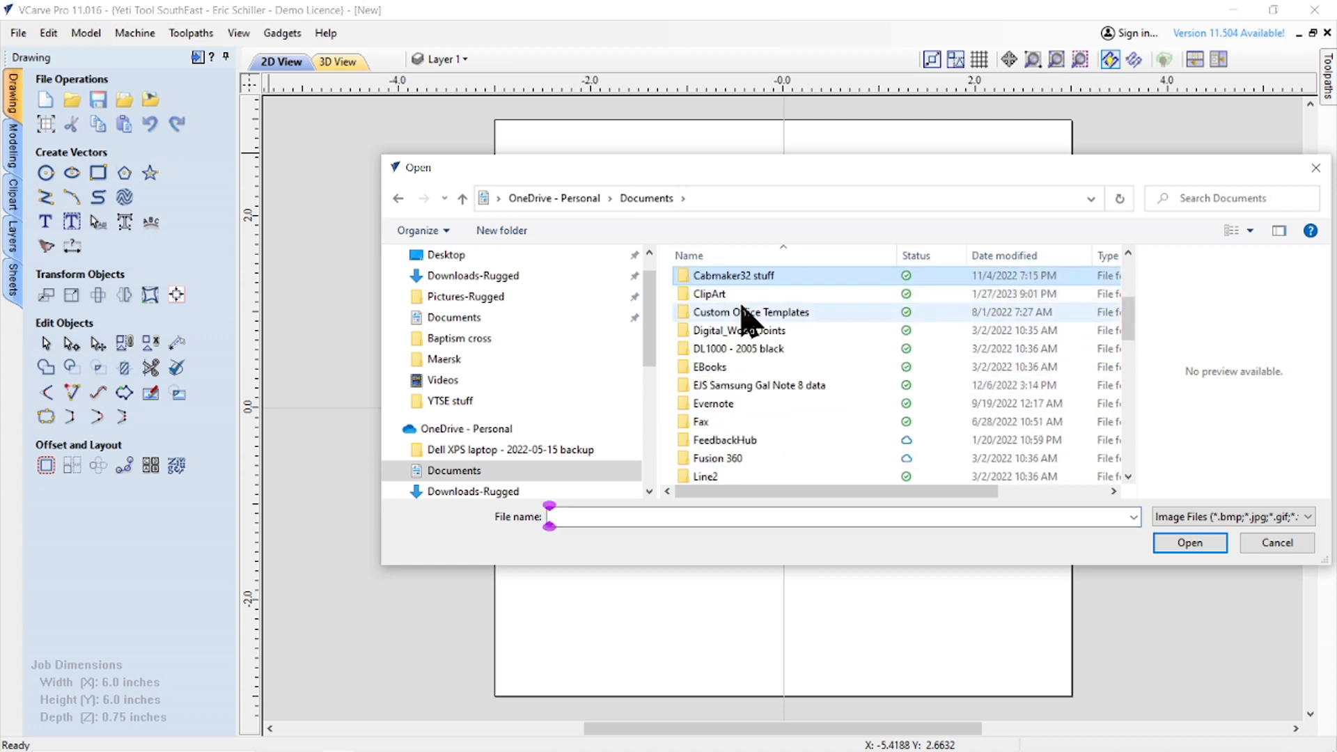
{"action": "double_click", "coordinate": [727, 295]}
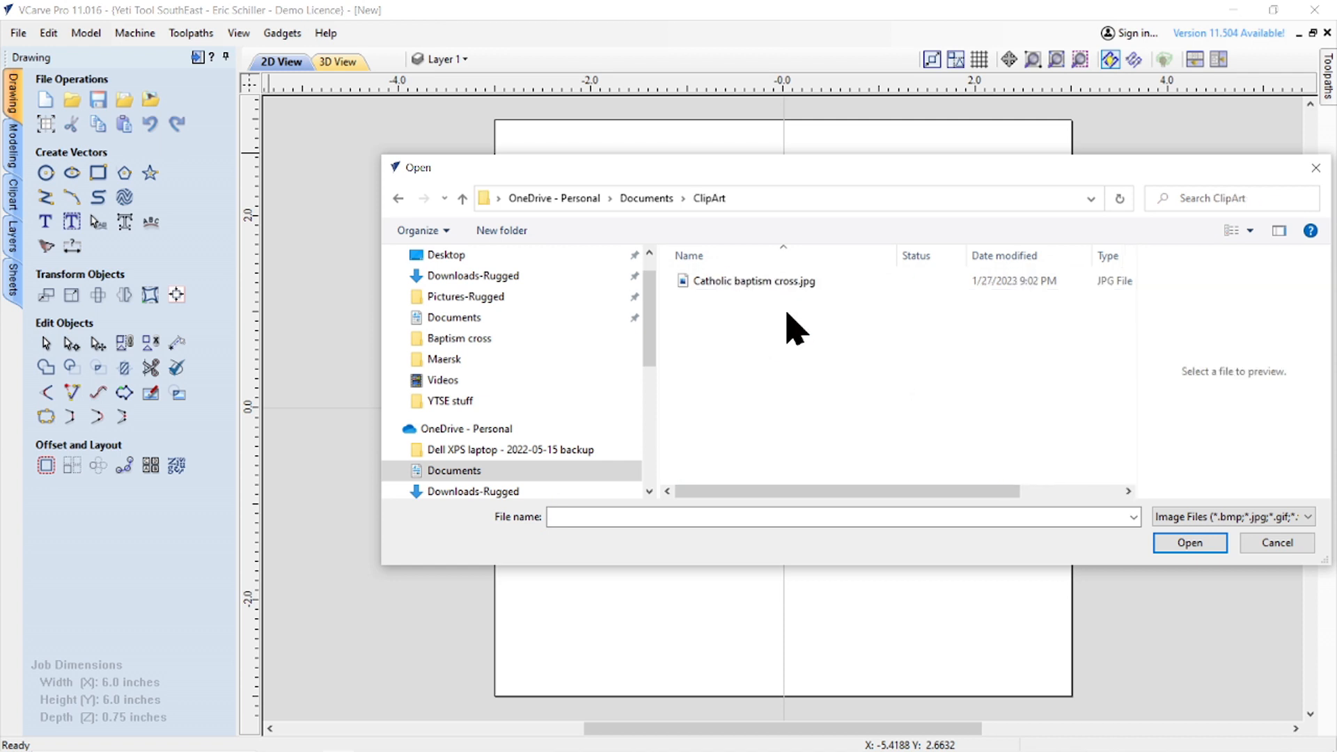
{"action": "left_click", "coordinate": [747, 286]}
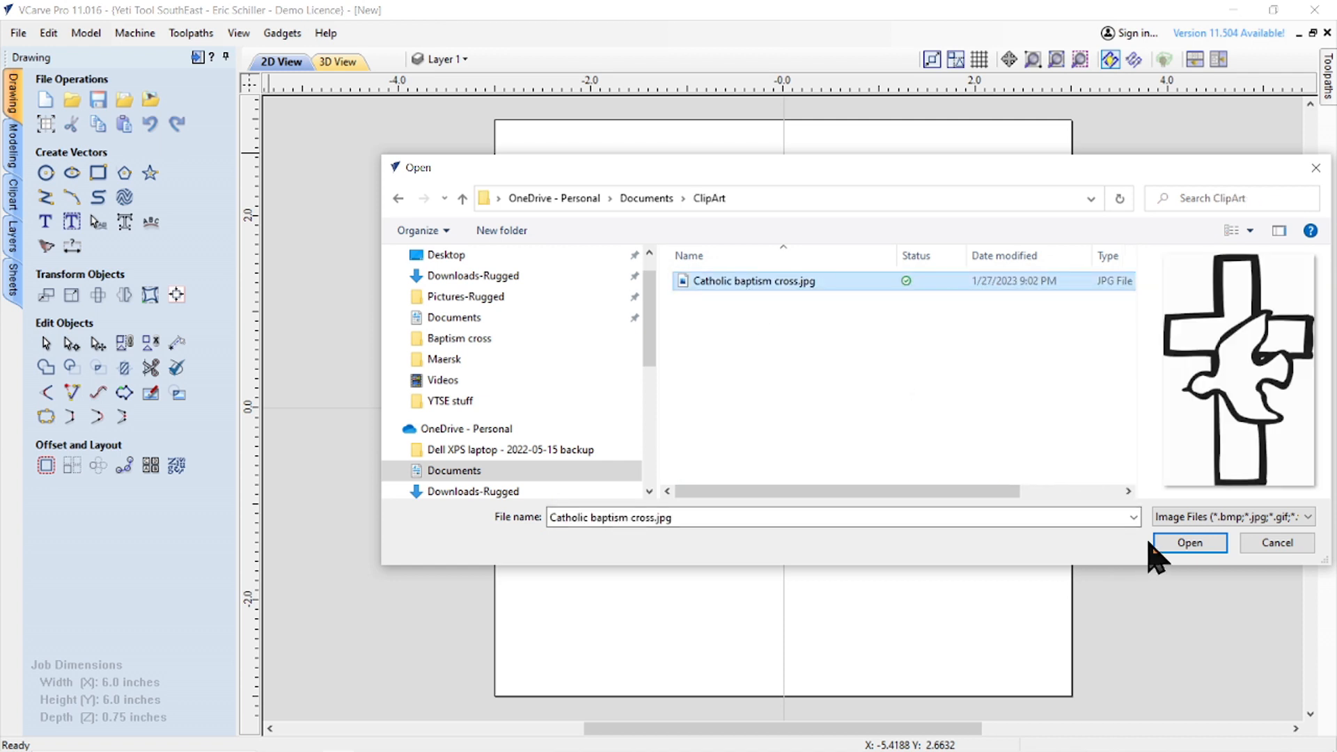
{"action": "left_click", "coordinate": [1185, 540]}
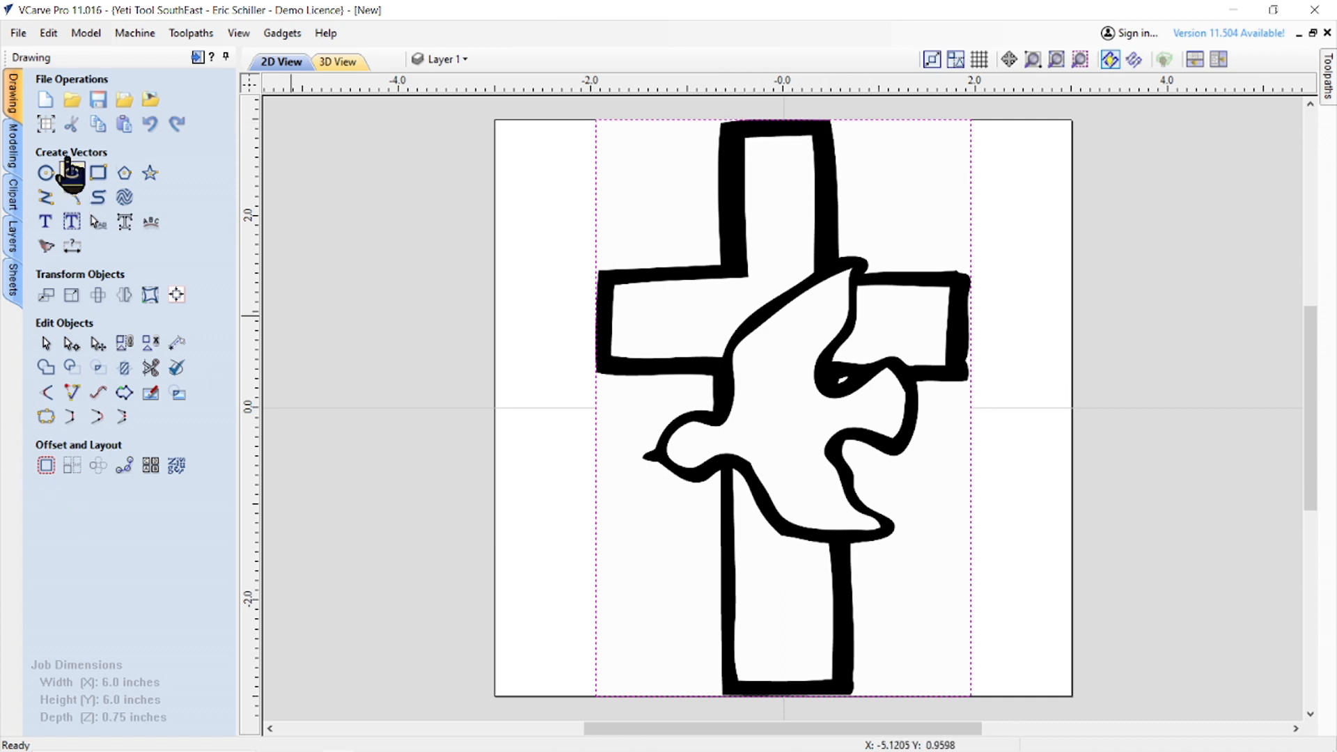
- Change the job size to 7 inches wide and 7 inches high
{"action": "left_click", "coordinate": [50, 130]}
{"action": "left_click", "coordinate": [46, 125]}
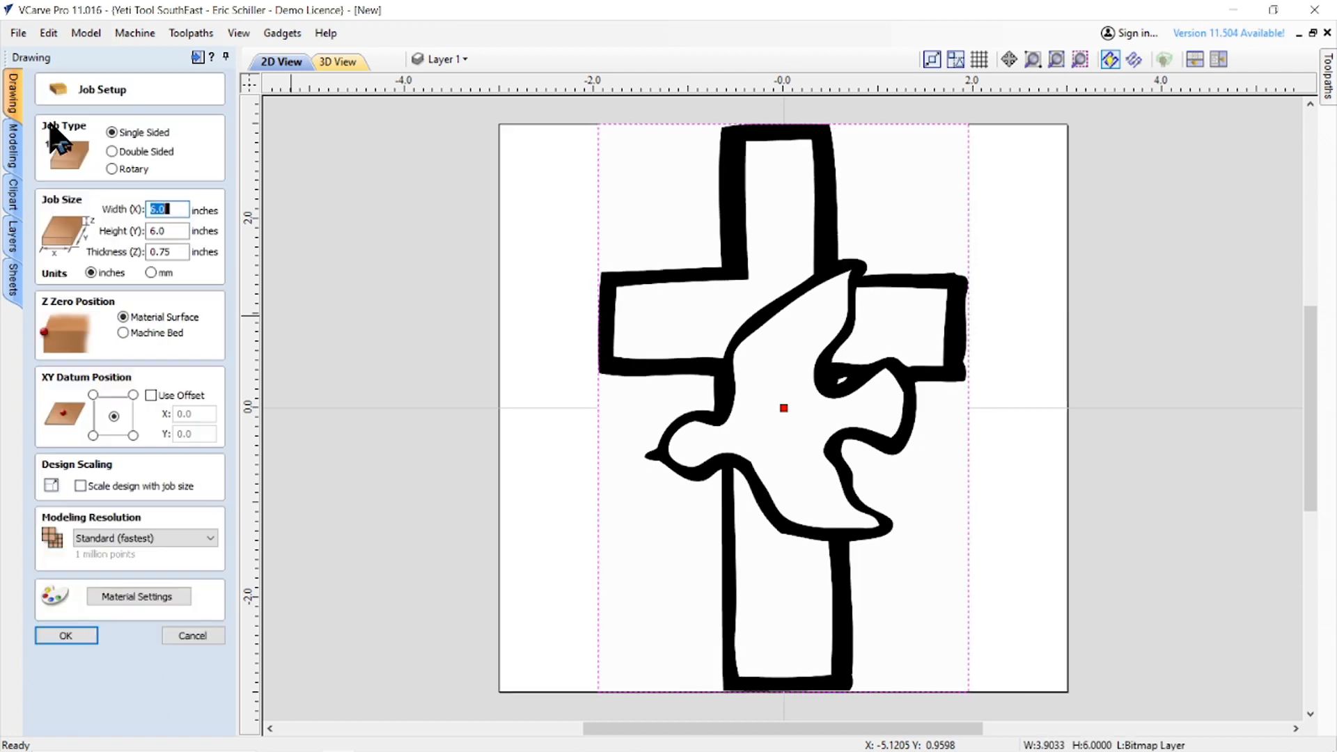
{"action": "type", "text": "7"}
{"action": "key", "text": "Tab"}
{"action": "type", "text": "7"}
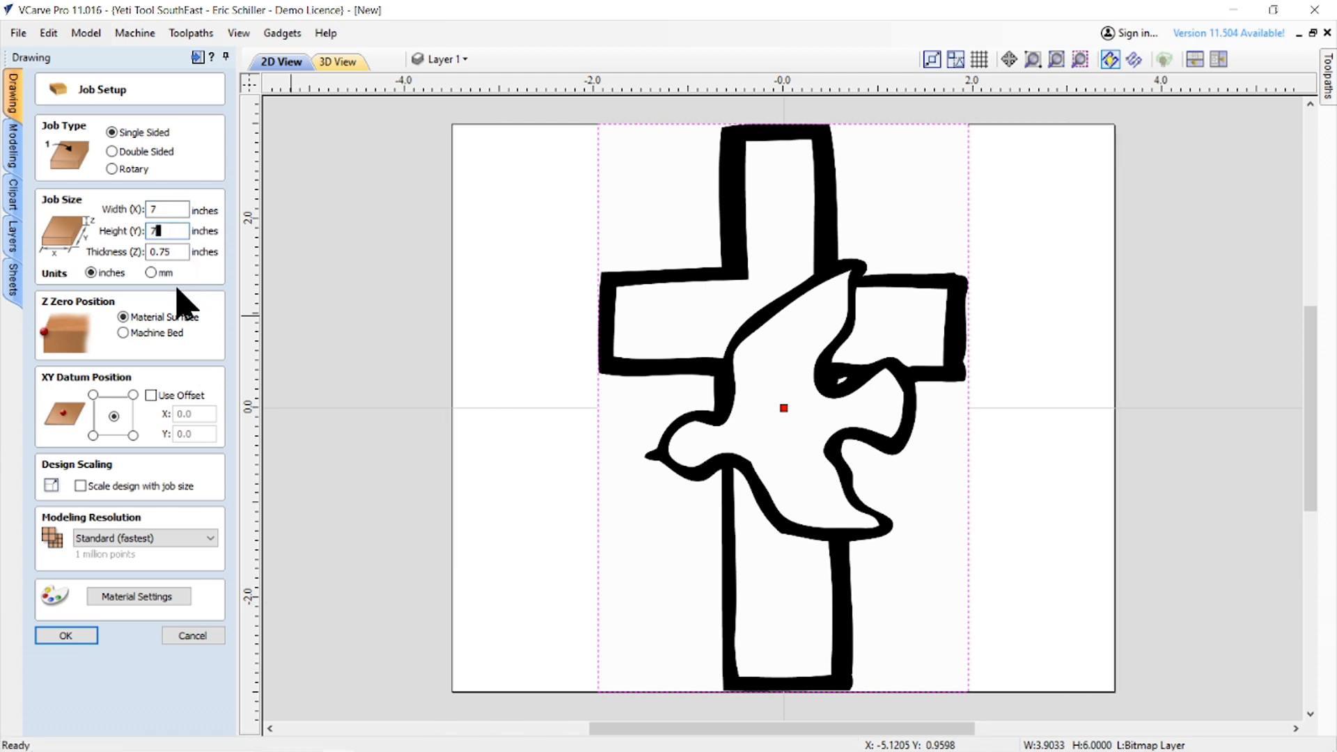
{"action": "left_click", "coordinate": [66, 636]}
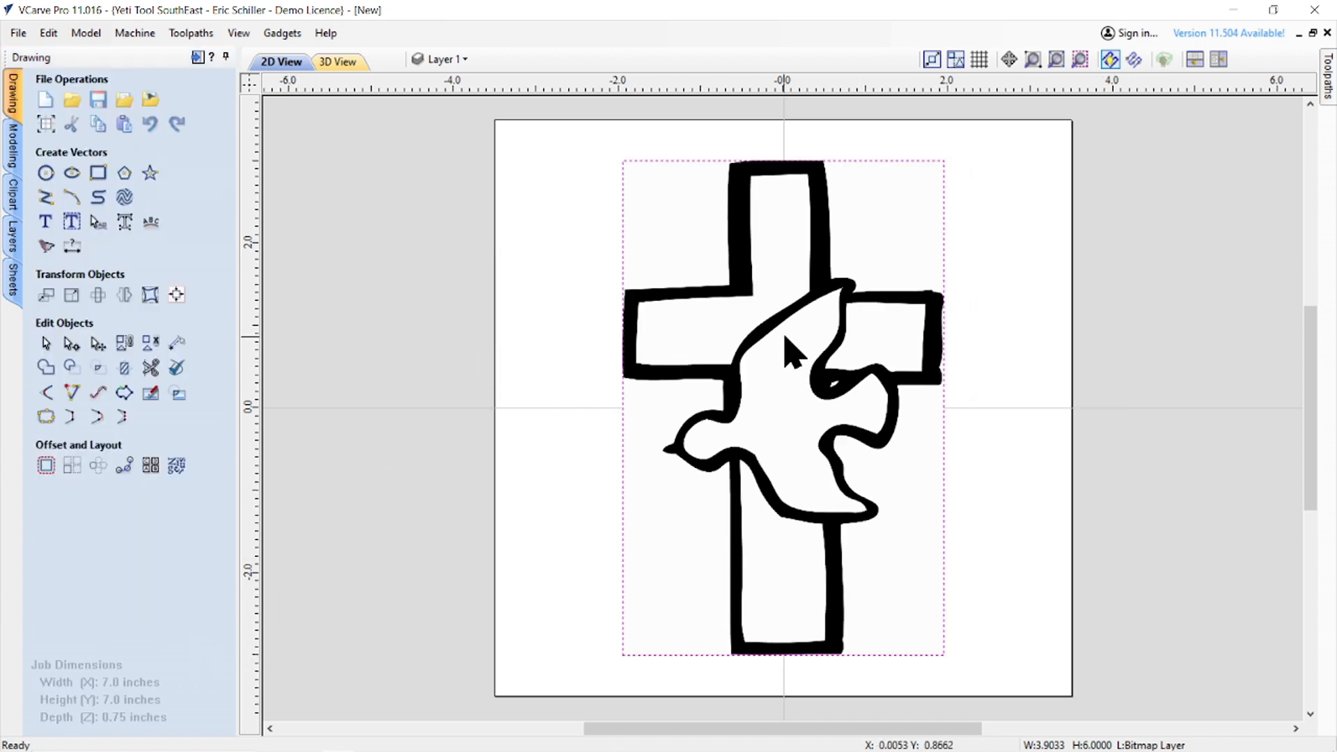
- Move the cross bitmap horizontally about 1.2 inches toward the left edge of the job and deselect it
{"action": "left_click", "coordinate": [773, 369]}
{"action": "left_click", "coordinate": [774, 371]}
{"action": "left_click", "coordinate": [782, 408]}
{"action": "left_click_drag", "start_coordinate": [786, 416], "coordinate": [686, 416]}
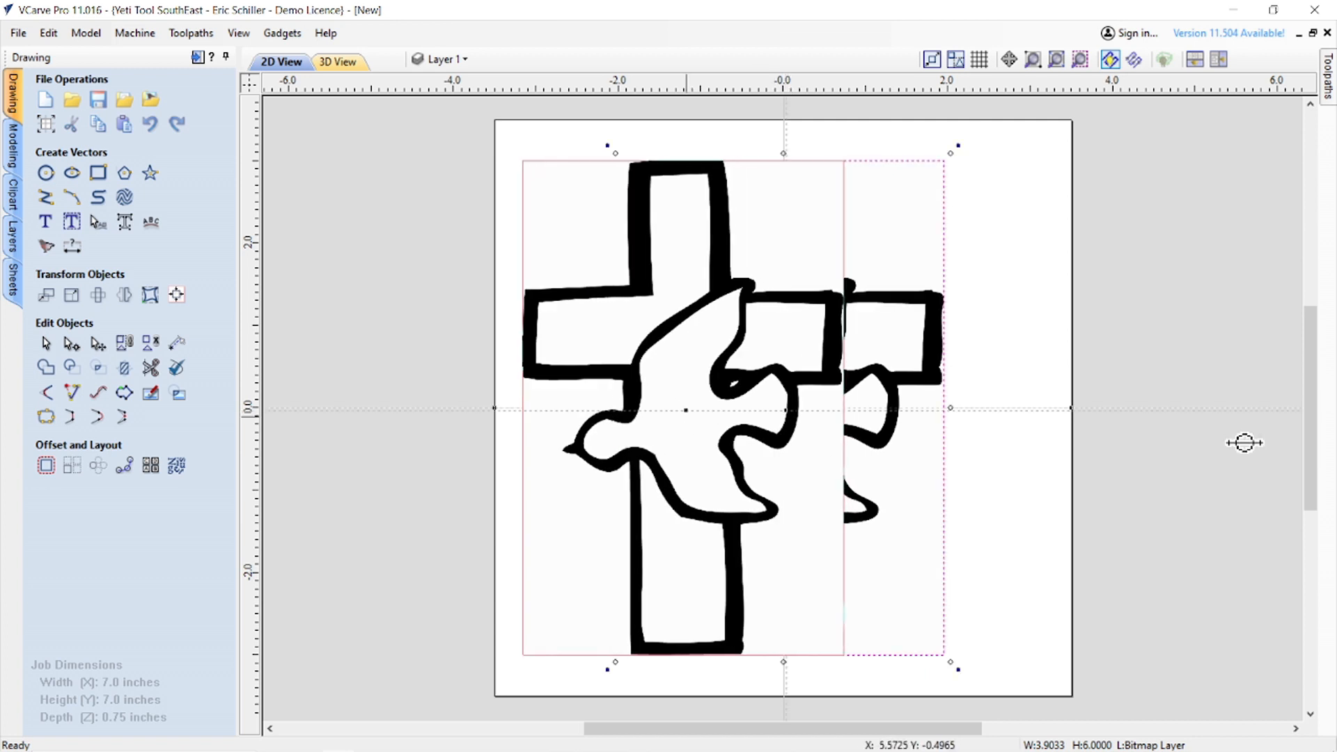
{"action": "left_click", "coordinate": [994, 234]}
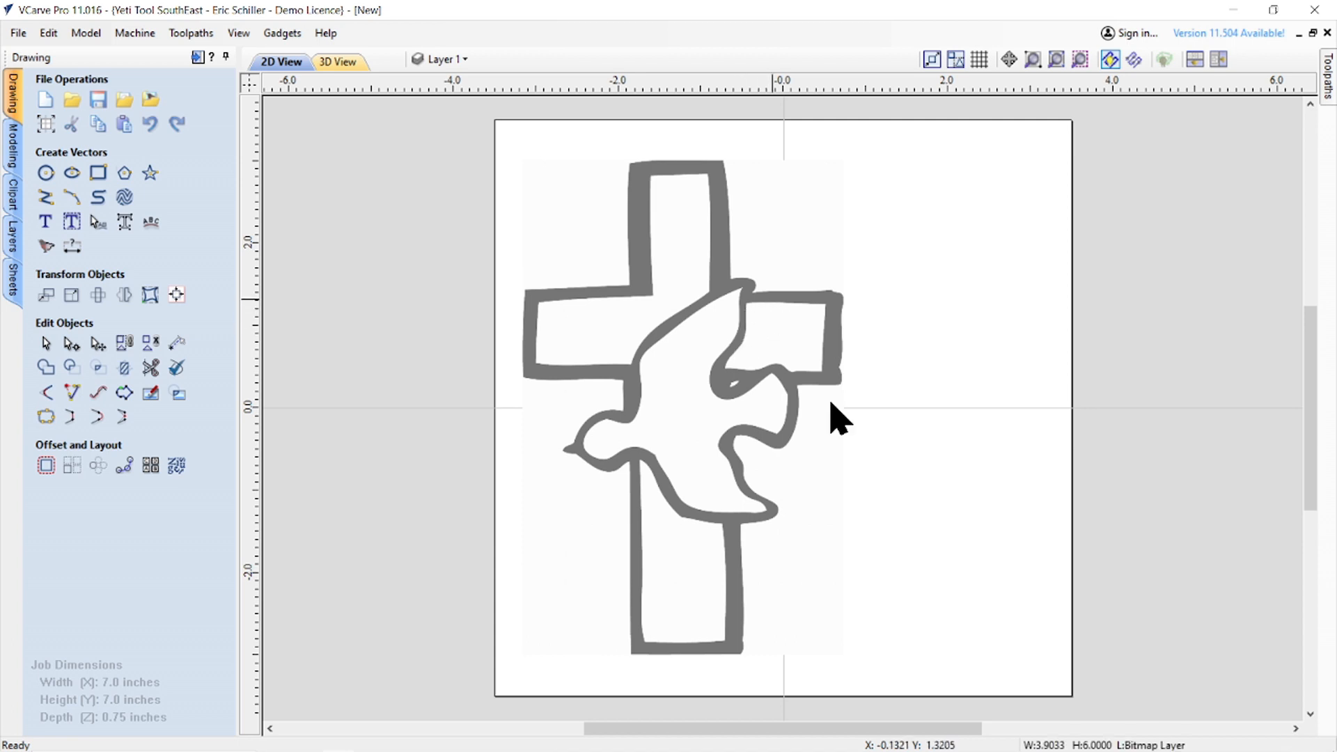
- Trace the cross bitmap as grouped vectors with Black / White tracing at a 0.50 threshold, previewing before applying
{"action": "left_click", "coordinate": [647, 385]}
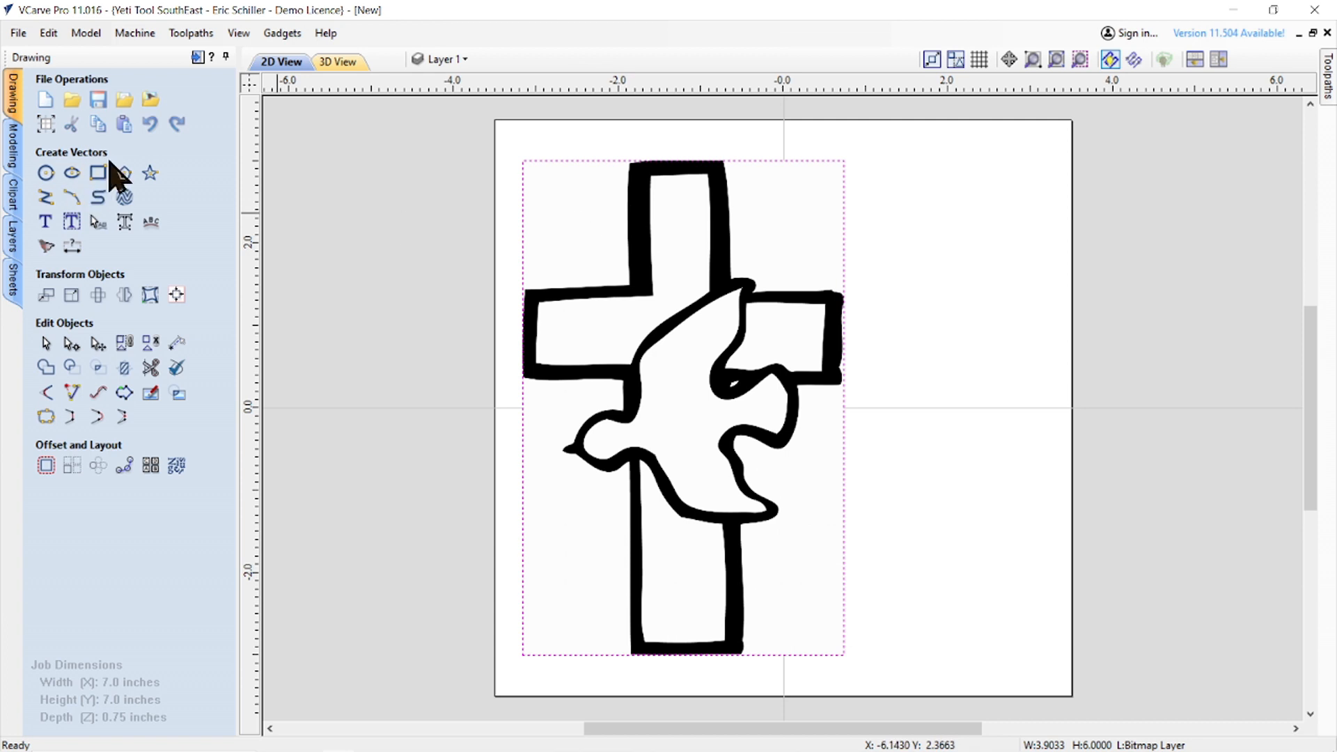
{"action": "left_click", "coordinate": [45, 249]}
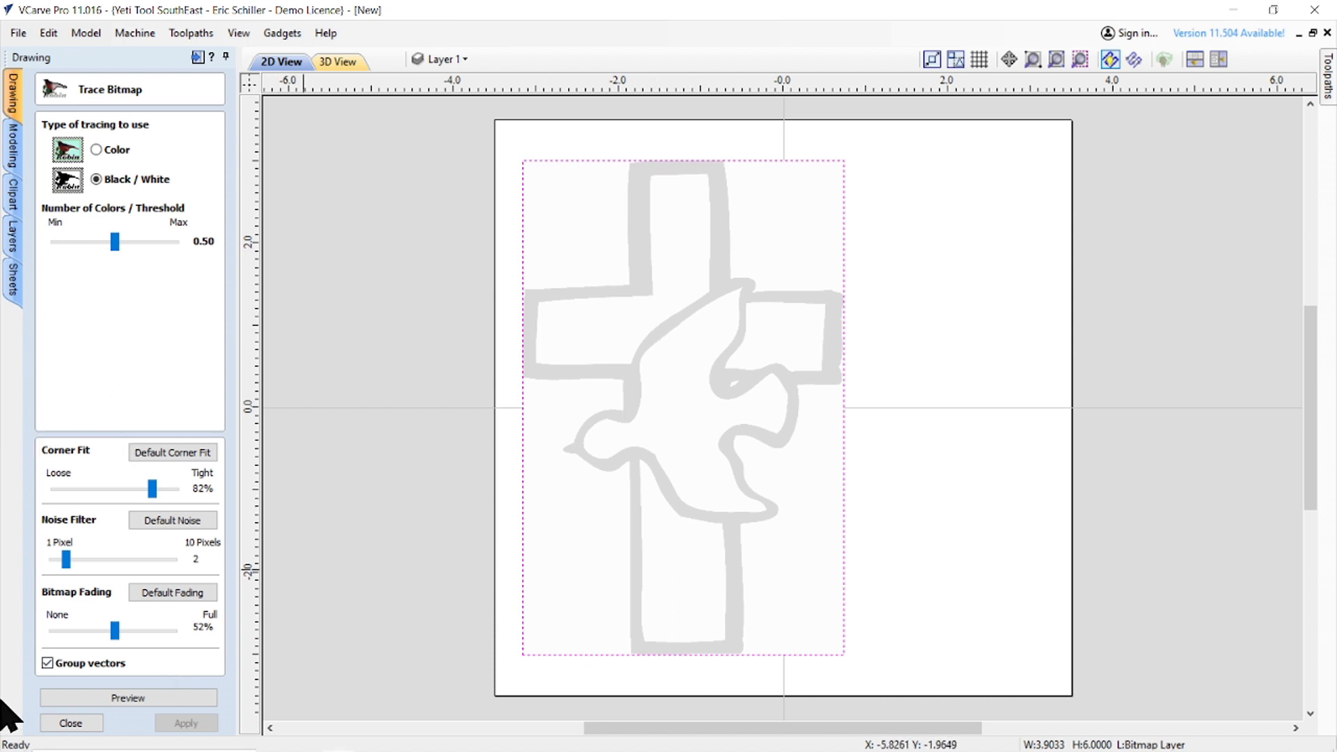
{"action": "left_click", "coordinate": [135, 702]}
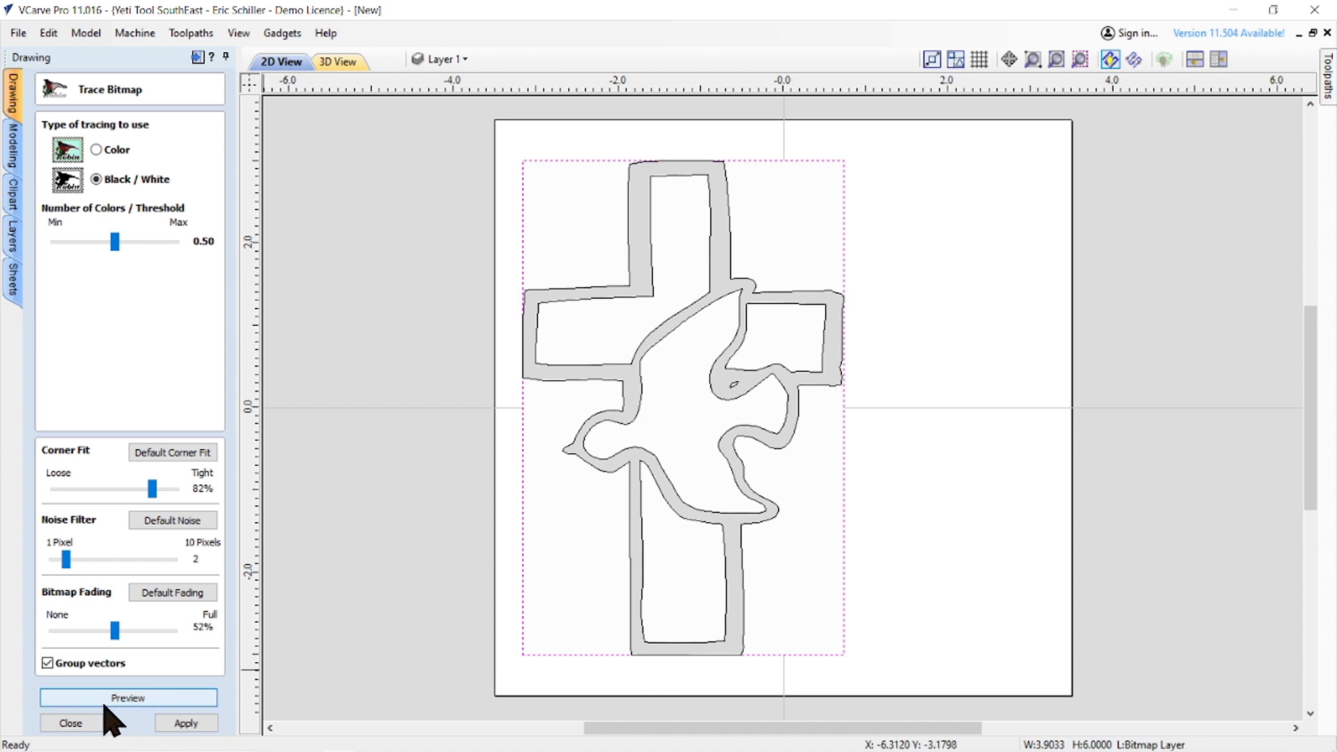
{"action": "left_click", "coordinate": [186, 725]}
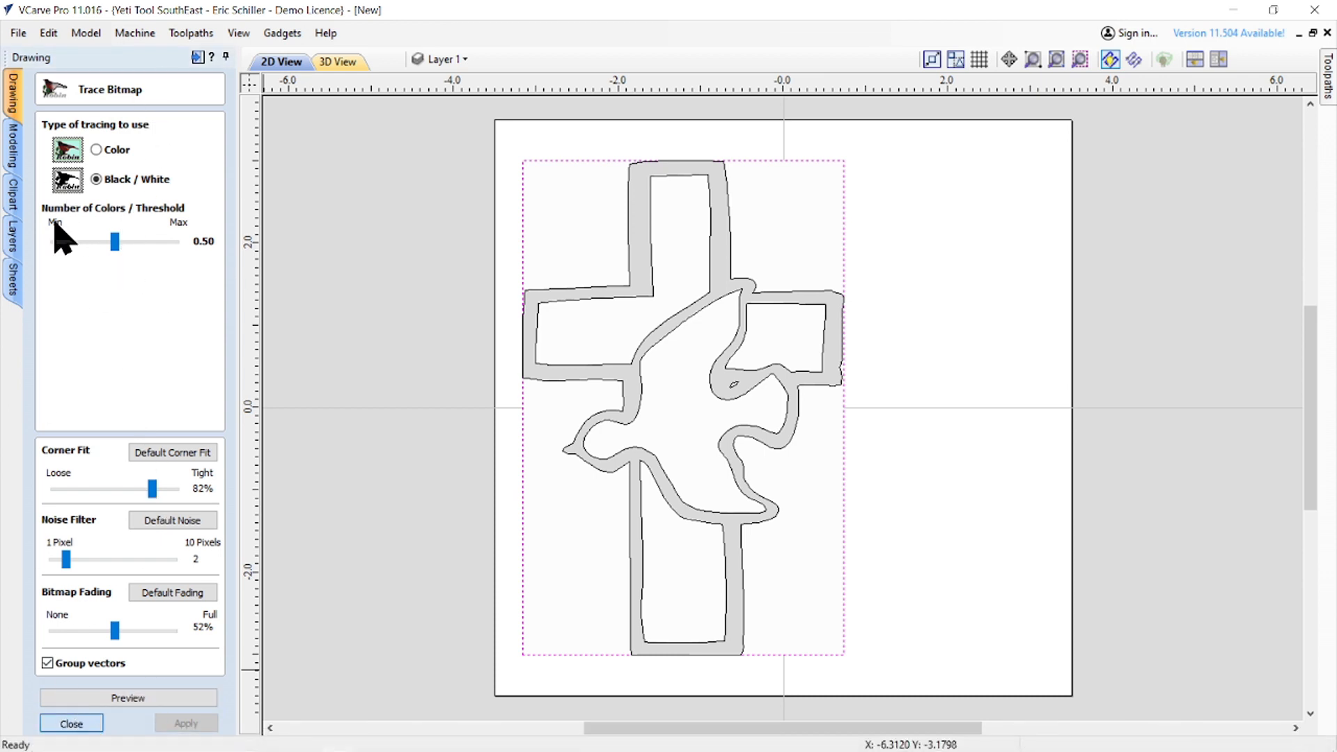
{"action": "key", "text": "Escape"}
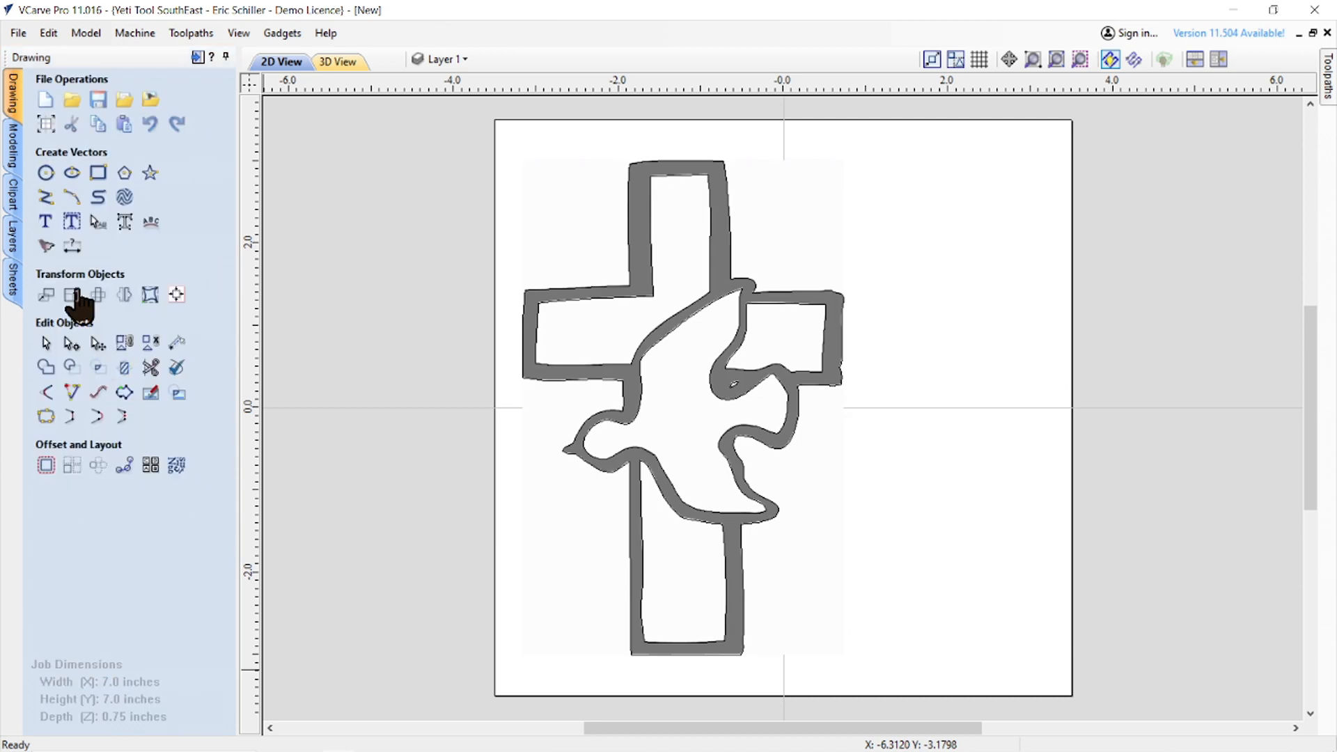
- Examine up close how well the traced vectors follow the corners and edges of the cross bitmap
{"action": "scroll", "coordinate": [606, 299], "scroll_direction": "up", "scroll_amount": 2}
{"action": "scroll", "coordinate": [606, 300], "scroll_direction": "up", "scroll_amount": 2}
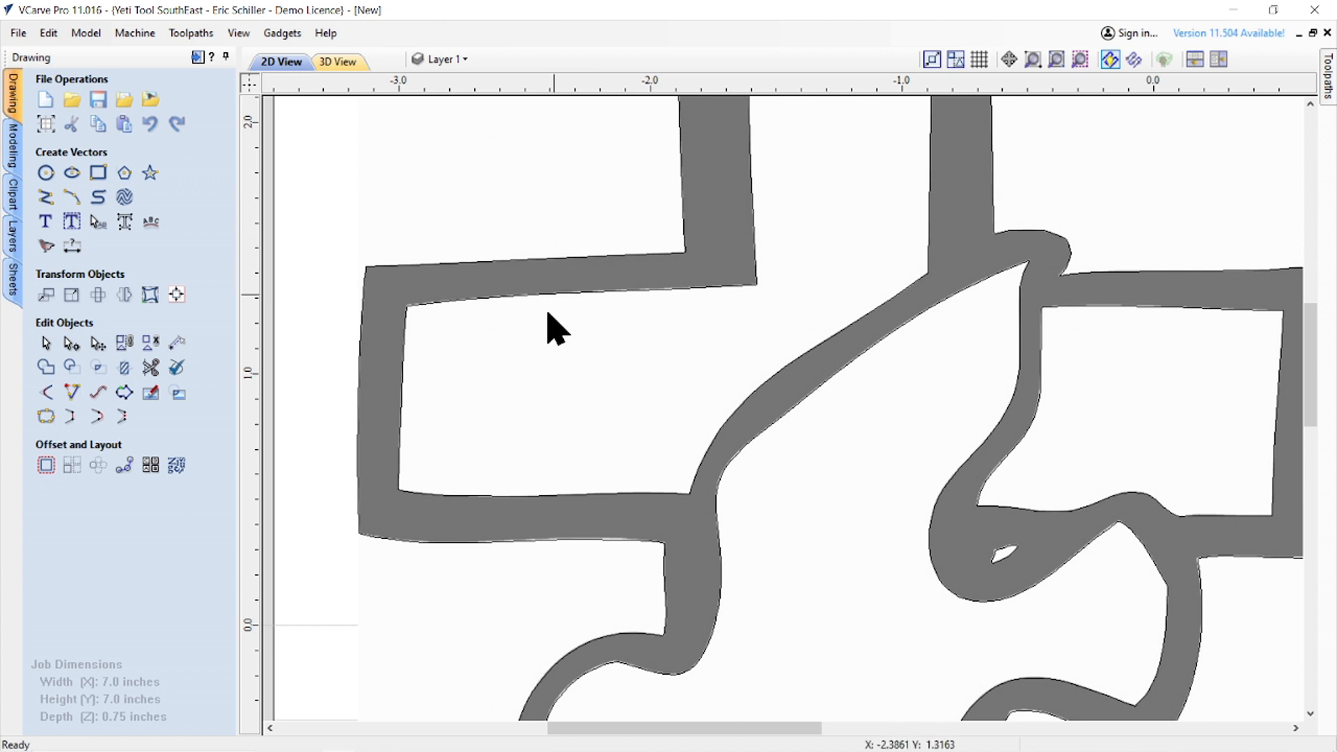
{"action": "scroll", "coordinate": [662, 286], "scroll_direction": "up", "scroll_amount": 2}
{"action": "scroll", "coordinate": [672, 282], "scroll_direction": "up", "scroll_amount": 1}
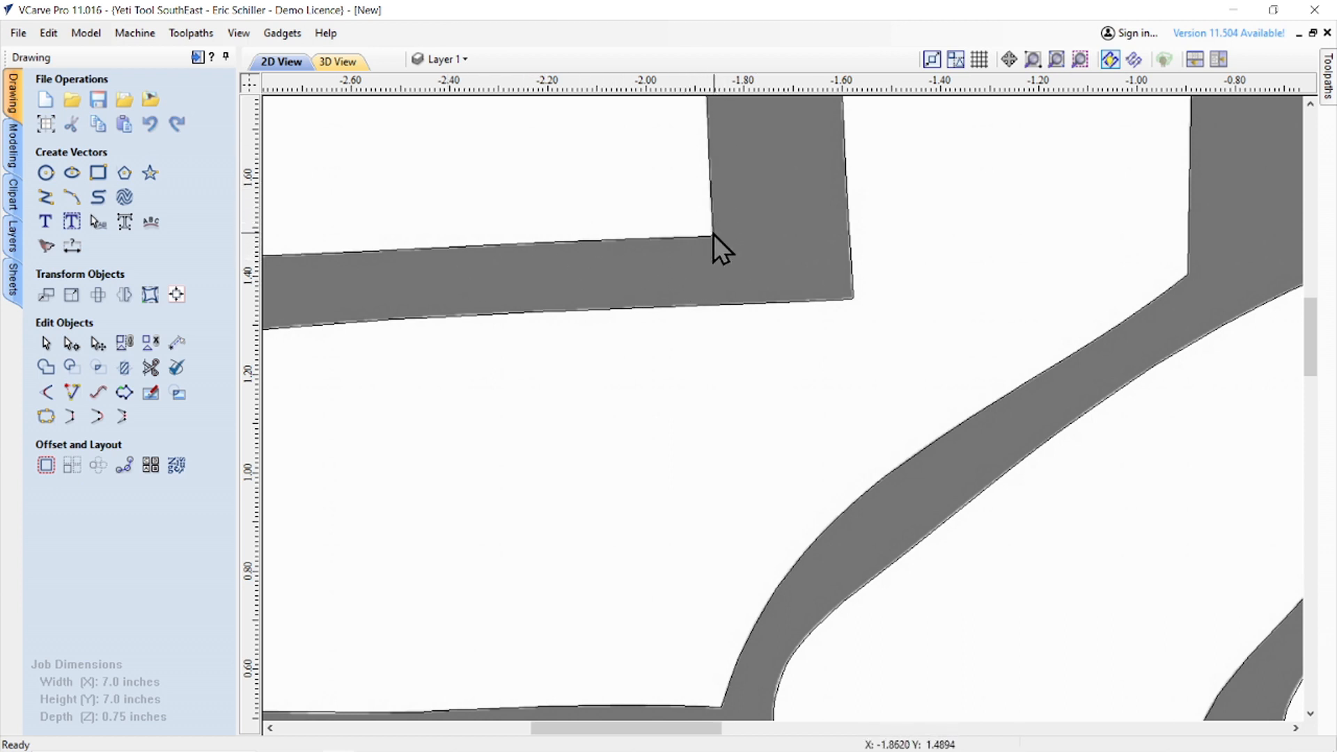
{"action": "scroll", "coordinate": [692, 306], "scroll_direction": "down", "scroll_amount": 3}
{"action": "scroll", "coordinate": [692, 310], "scroll_direction": "down", "scroll_amount": 5}
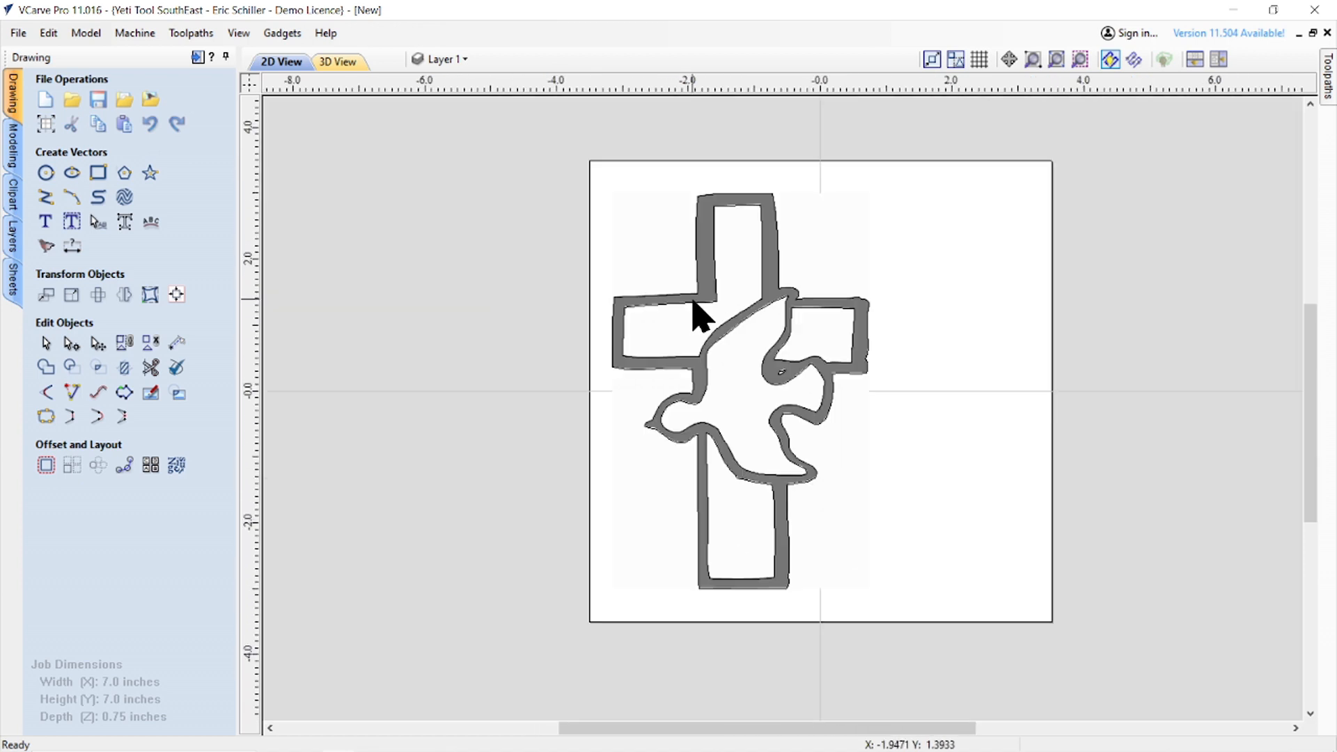
{"action": "scroll", "coordinate": [762, 391], "scroll_direction": "up", "scroll_amount": 3}
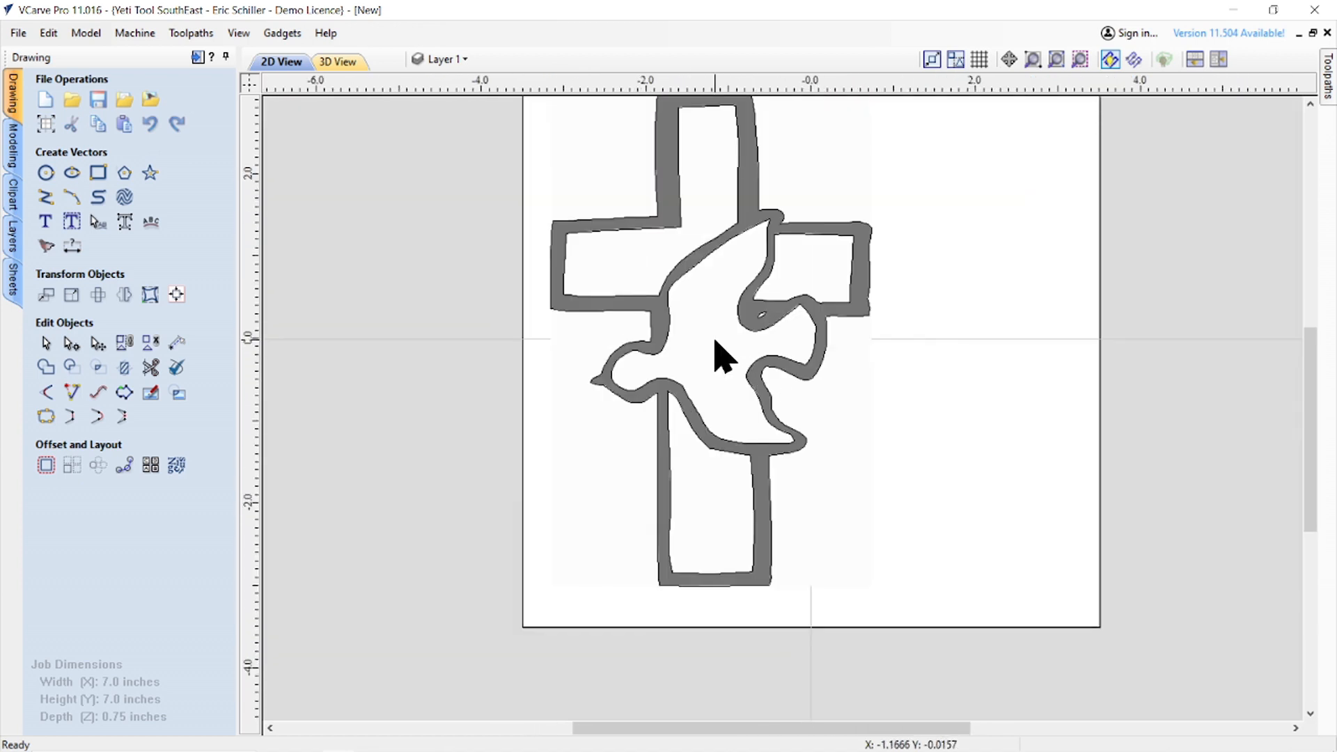
- Move the cross bitmap off the traced vectors to a spot just beyond the job's right edge
{"action": "left_click", "coordinate": [746, 310]}
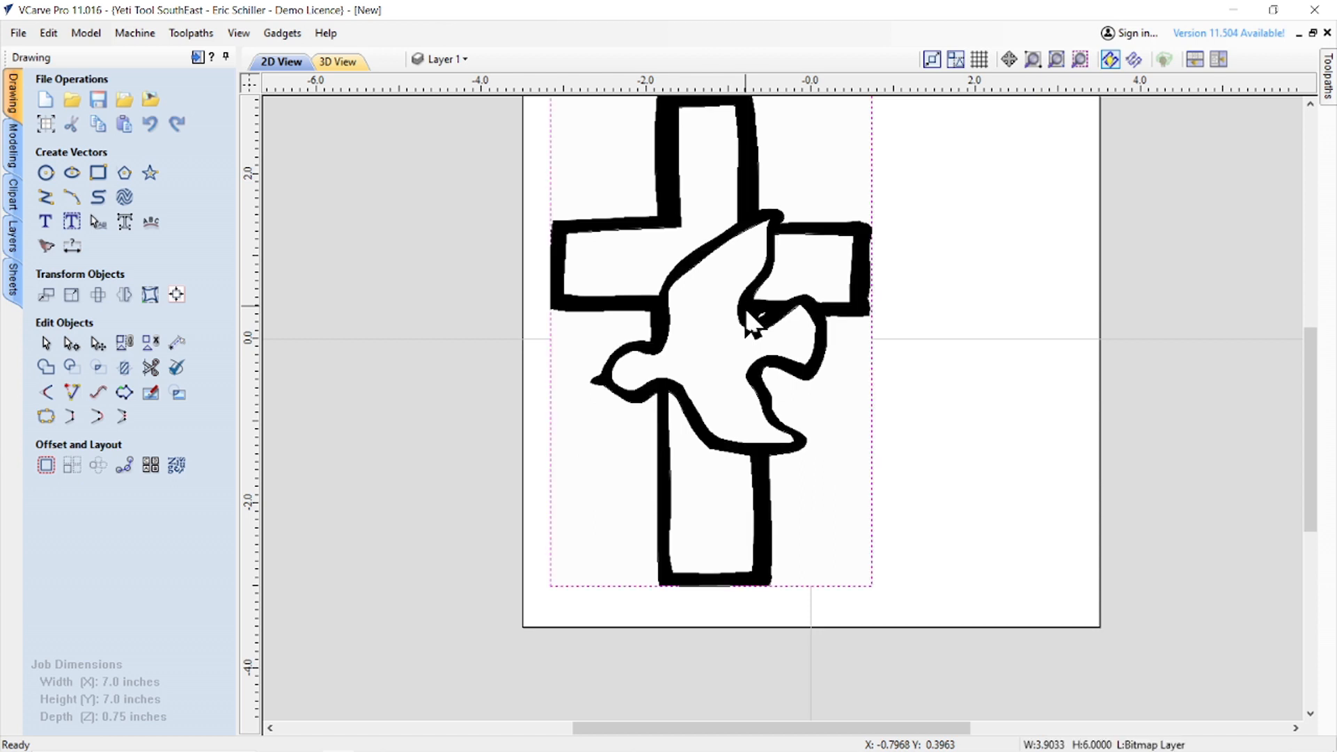
{"action": "left_click", "coordinate": [745, 311]}
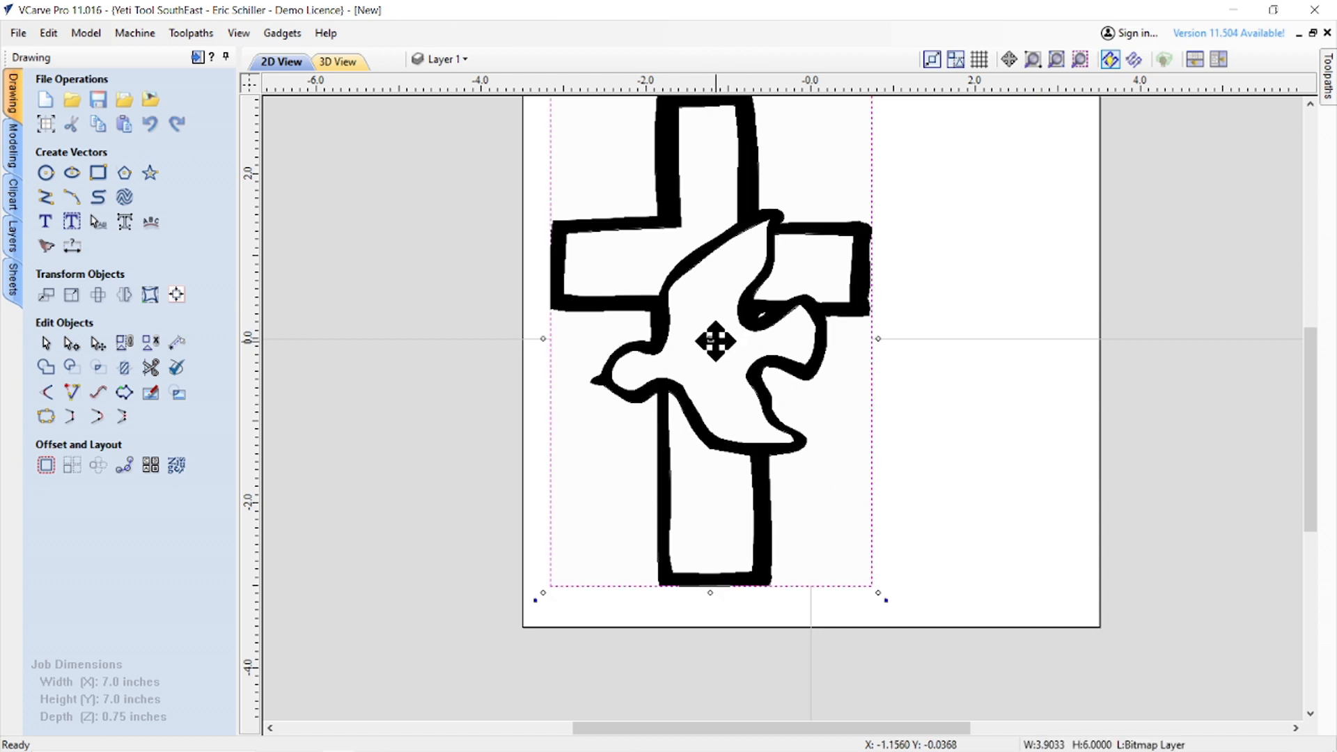
{"action": "left_click_drag", "start_coordinate": [710, 340], "coordinate": [413, 508]}
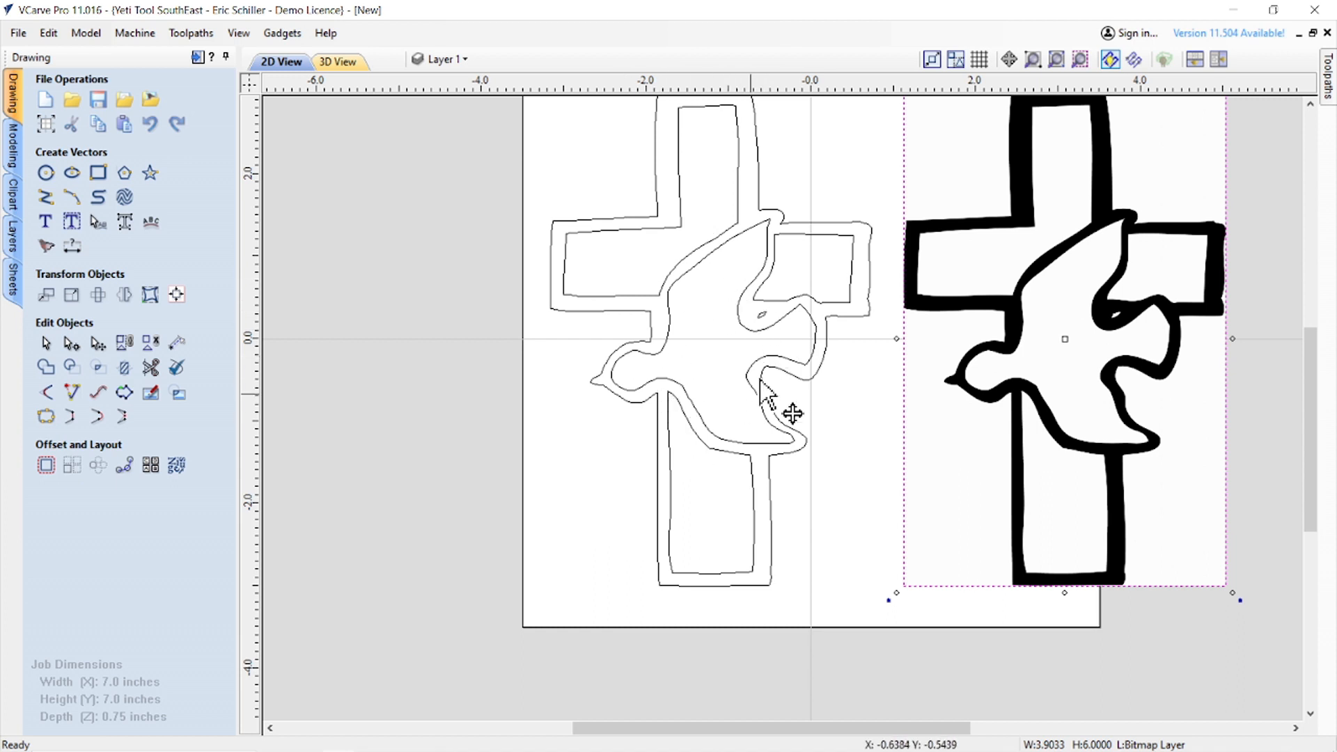
{"action": "left_click_drag", "start_coordinate": [1065, 355], "coordinate": [1287, 339]}
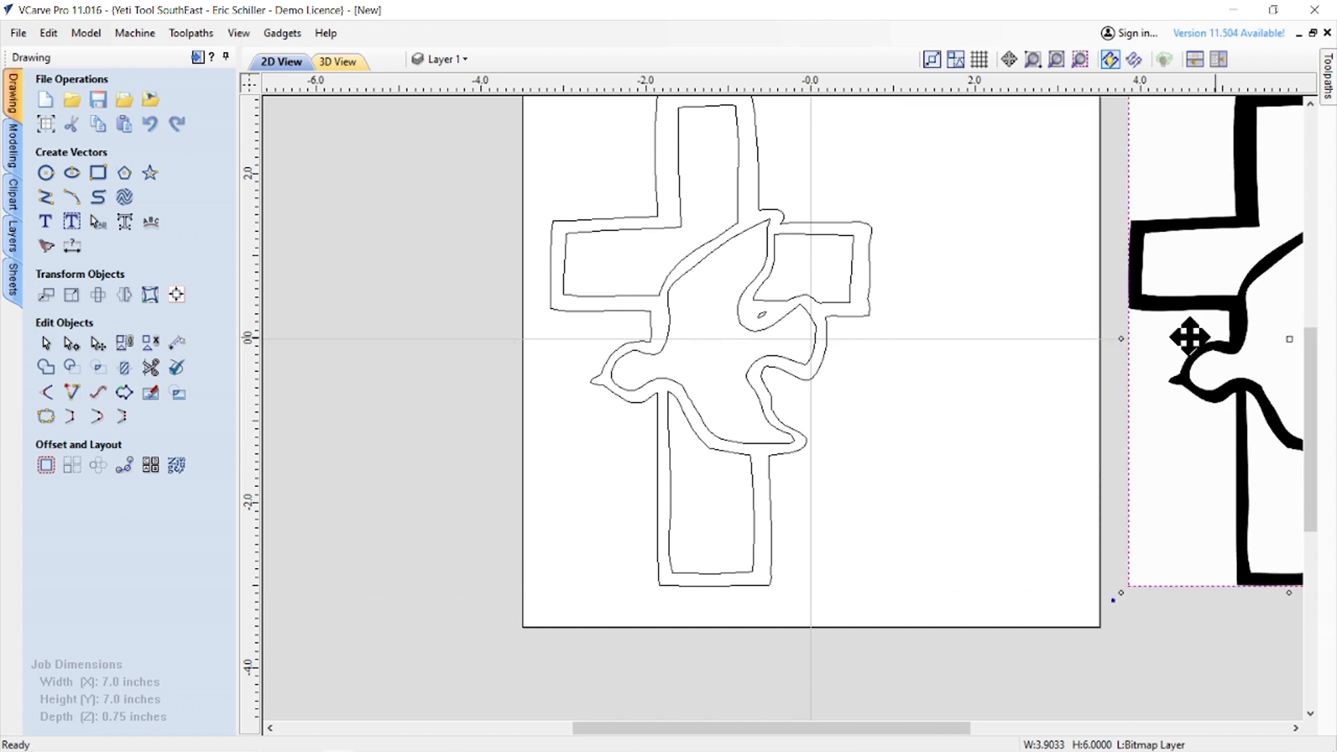
- Examine the traced cross and dove outlines alongside the original bitmap
{"action": "scroll", "coordinate": [438, 439], "scroll_direction": "down", "scroll_amount": 2}
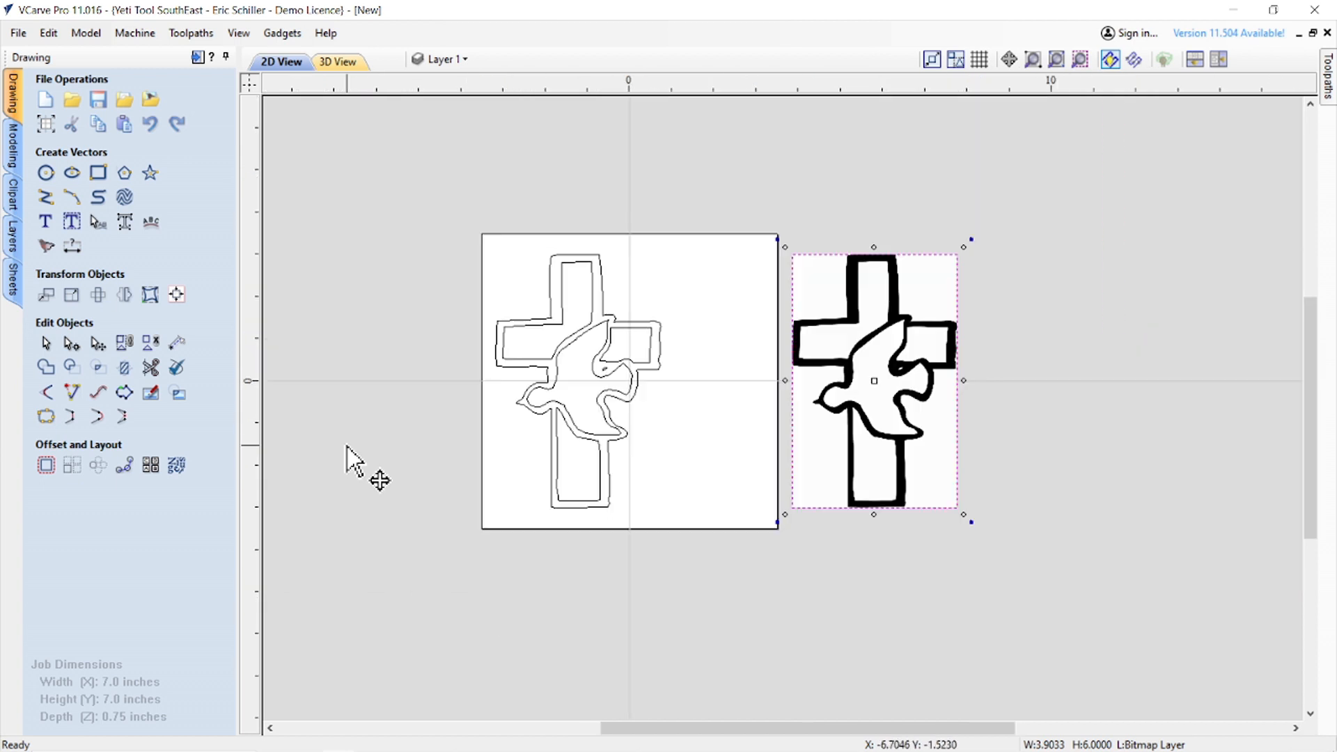
{"action": "scroll", "coordinate": [609, 401], "scroll_direction": "up", "scroll_amount": 2}
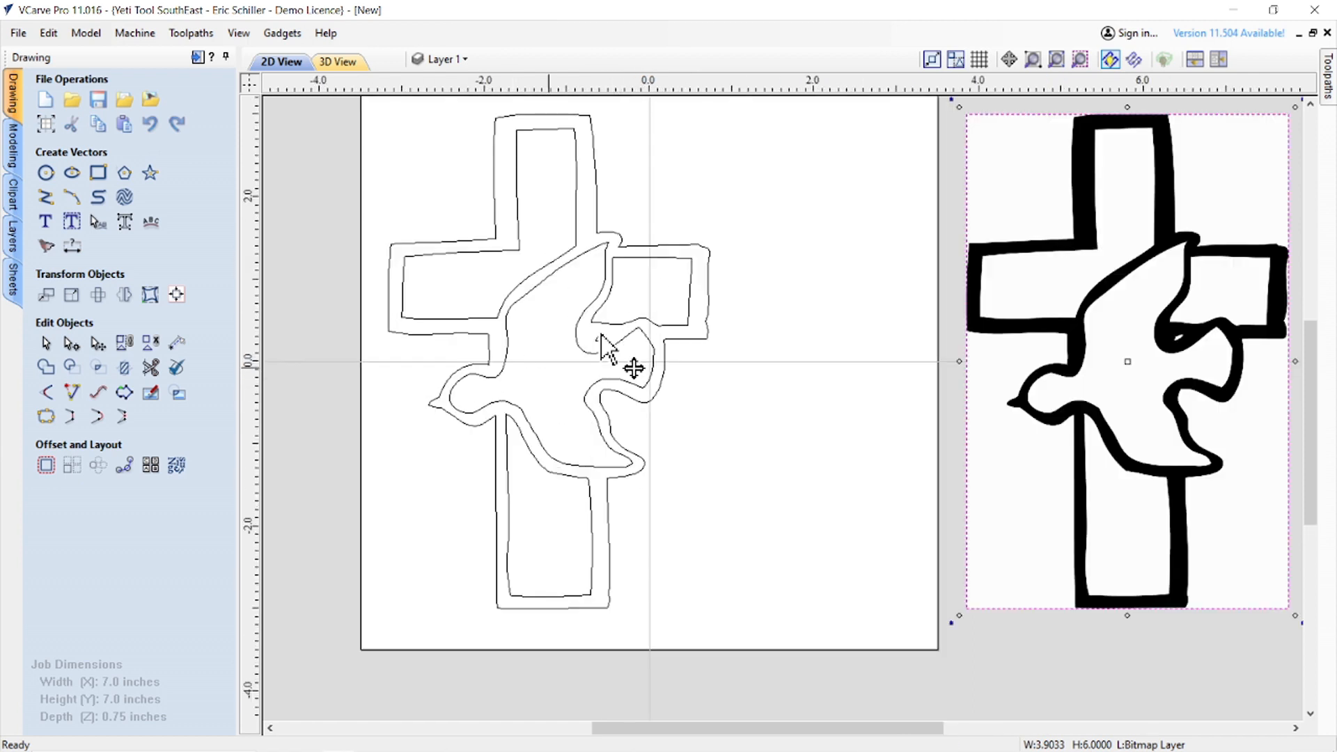
{"action": "scroll", "coordinate": [729, 398], "scroll_direction": "down", "scroll_amount": 1}
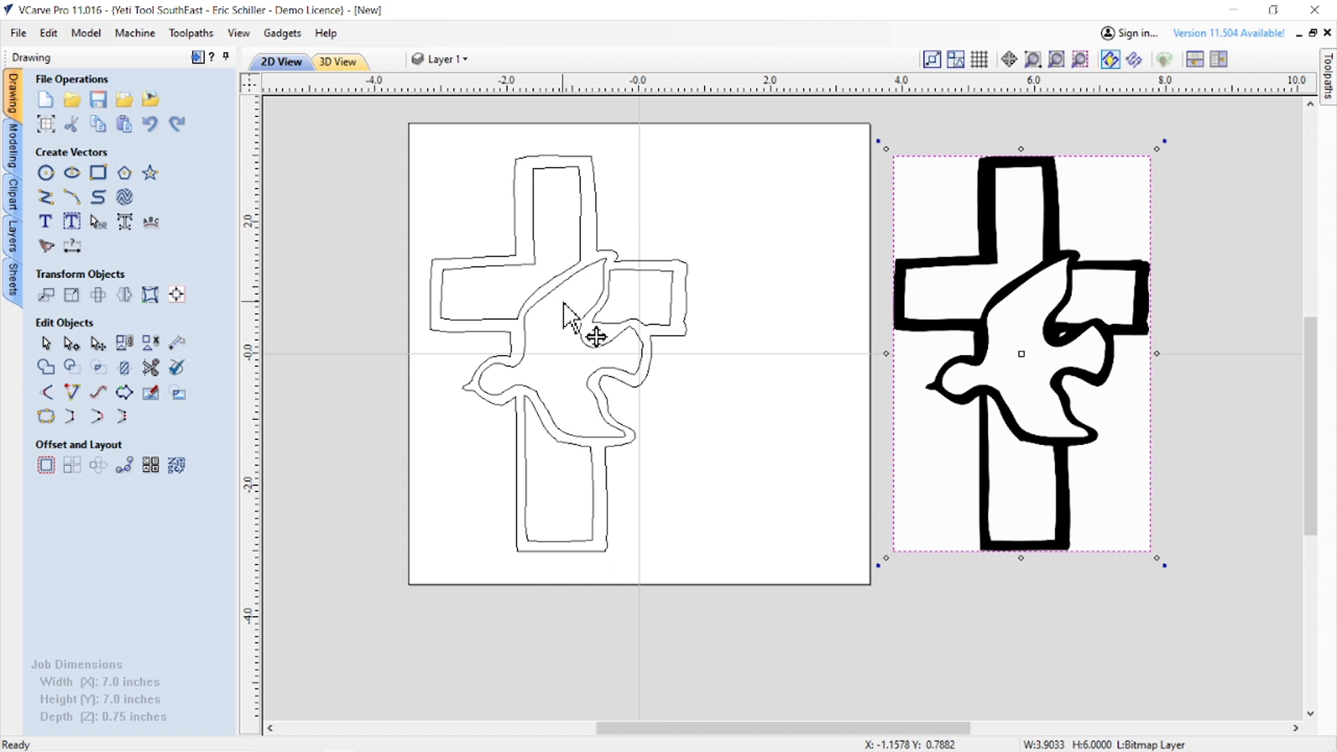
{"action": "scroll", "coordinate": [560, 363], "scroll_direction": "up", "scroll_amount": 3}
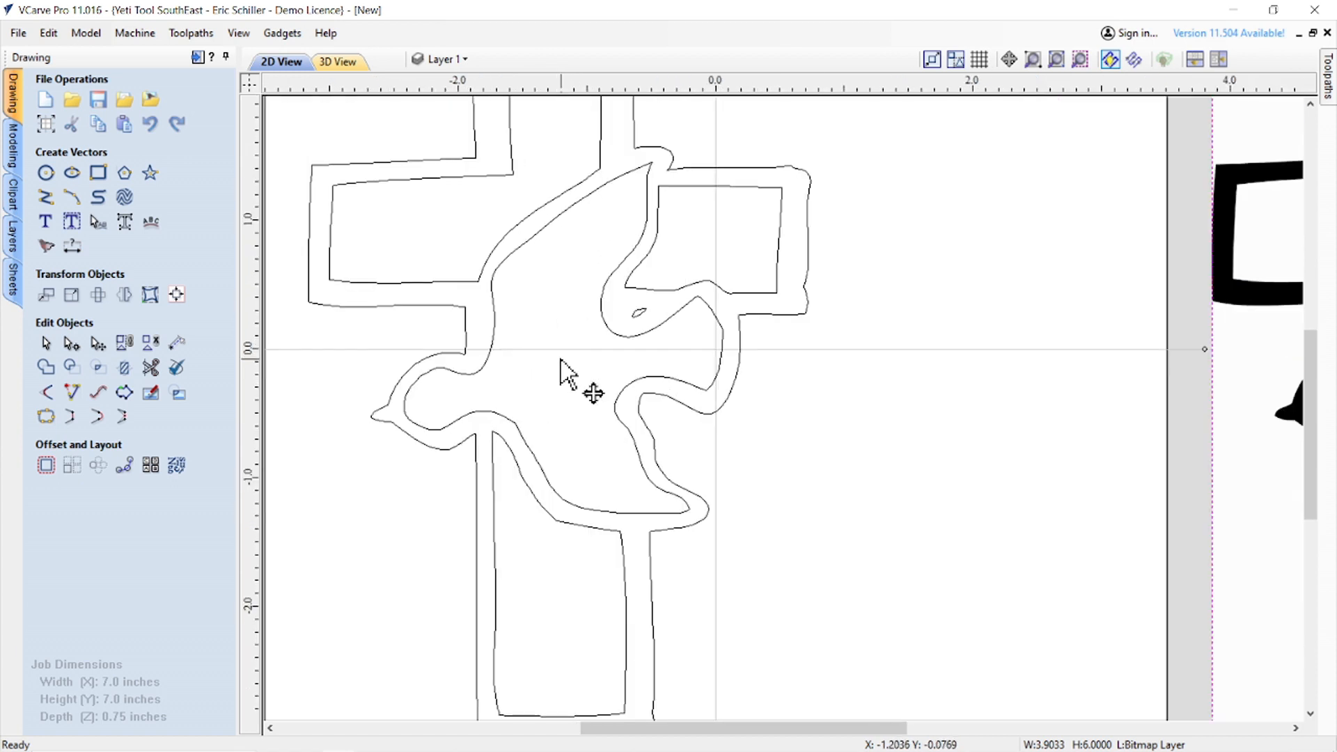
{"action": "scroll", "coordinate": [560, 360], "scroll_direction": "down", "scroll_amount": 1}
{"action": "scroll", "coordinate": [706, 296], "scroll_direction": "down", "scroll_amount": 1}
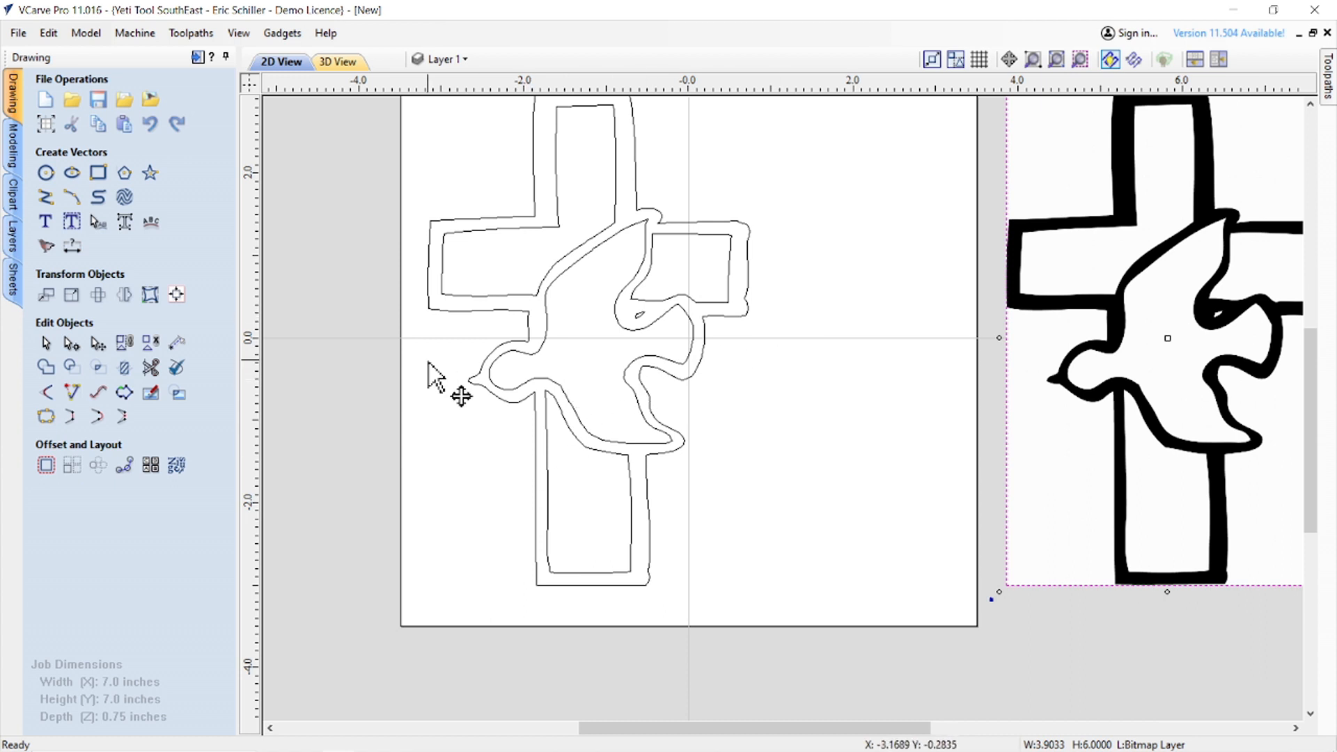
- Centre the grouped cross and dove vectors horizontally and vertically in the material
{"action": "left_click", "coordinate": [599, 190]}
{"action": "left_click", "coordinate": [558, 224]}
{"action": "left_click", "coordinate": [672, 459]}
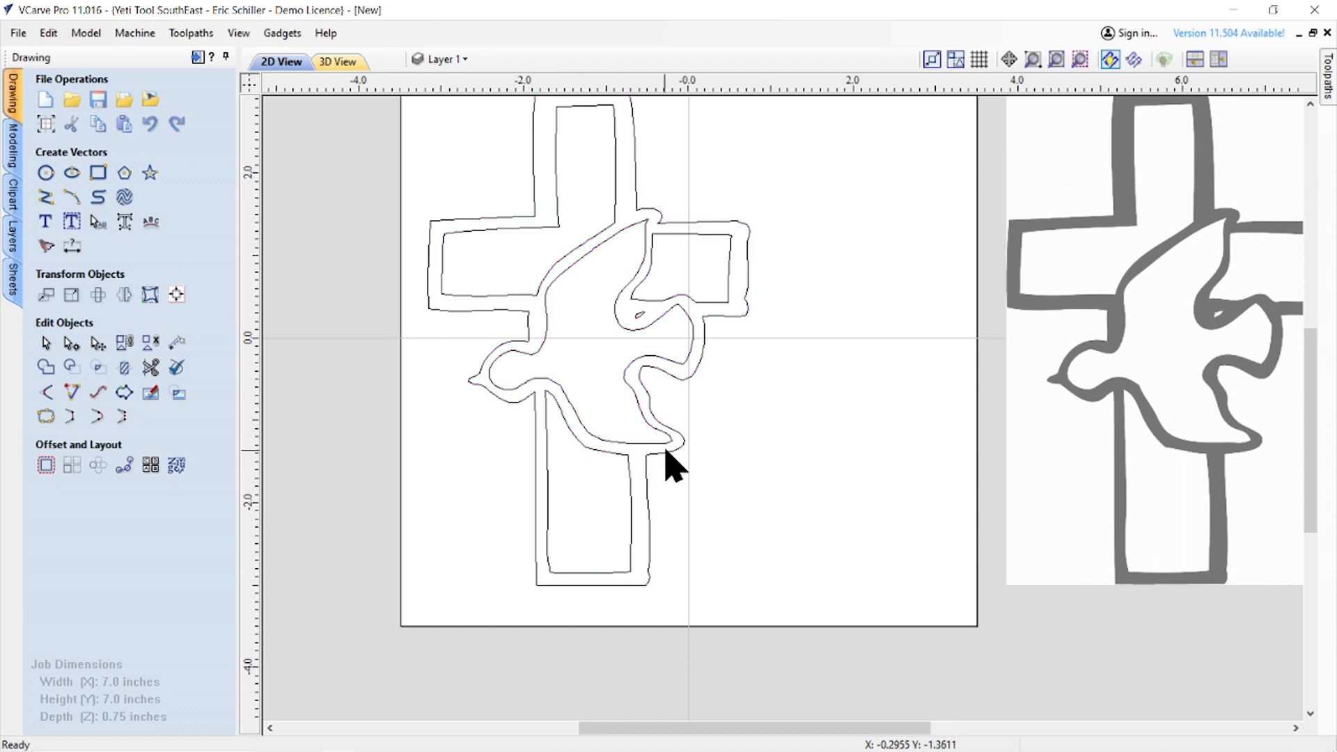
{"action": "left_click", "coordinate": [675, 363]}
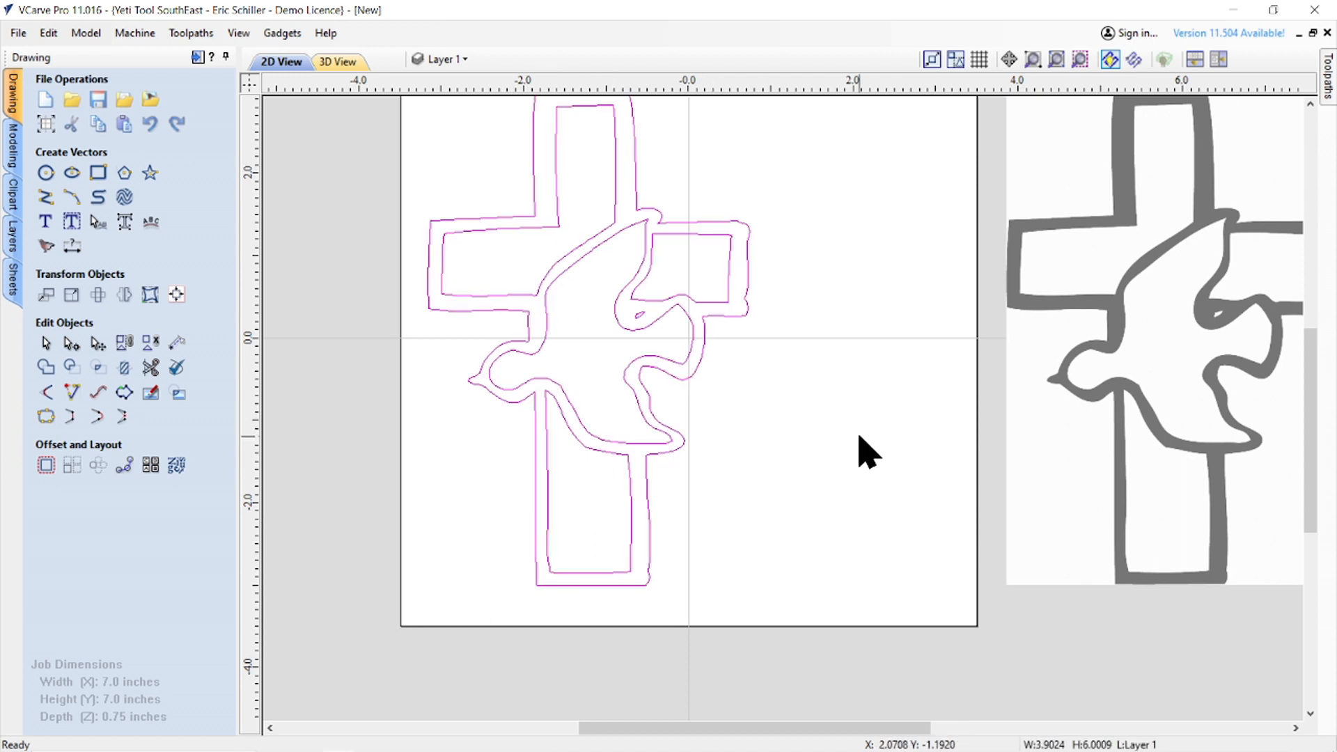
{"action": "left_click", "coordinate": [688, 529]}
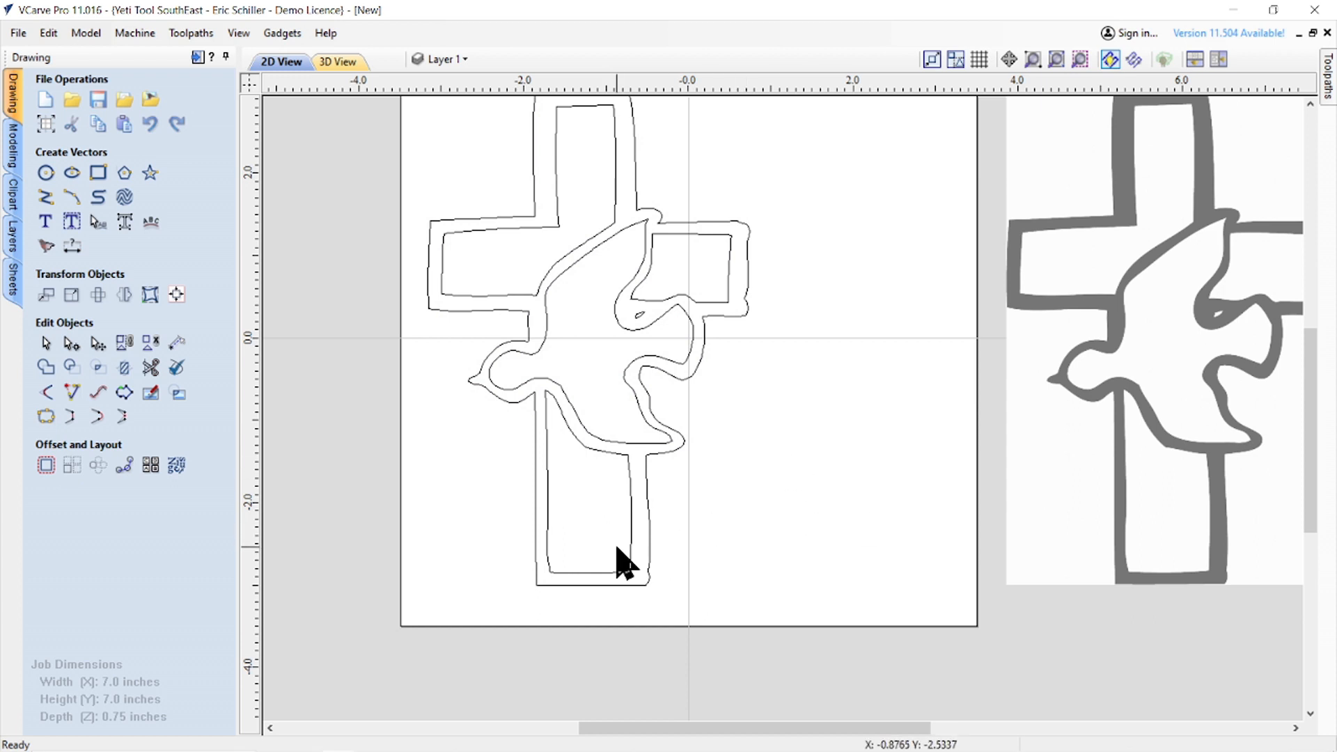
{"action": "left_click", "coordinate": [530, 395]}
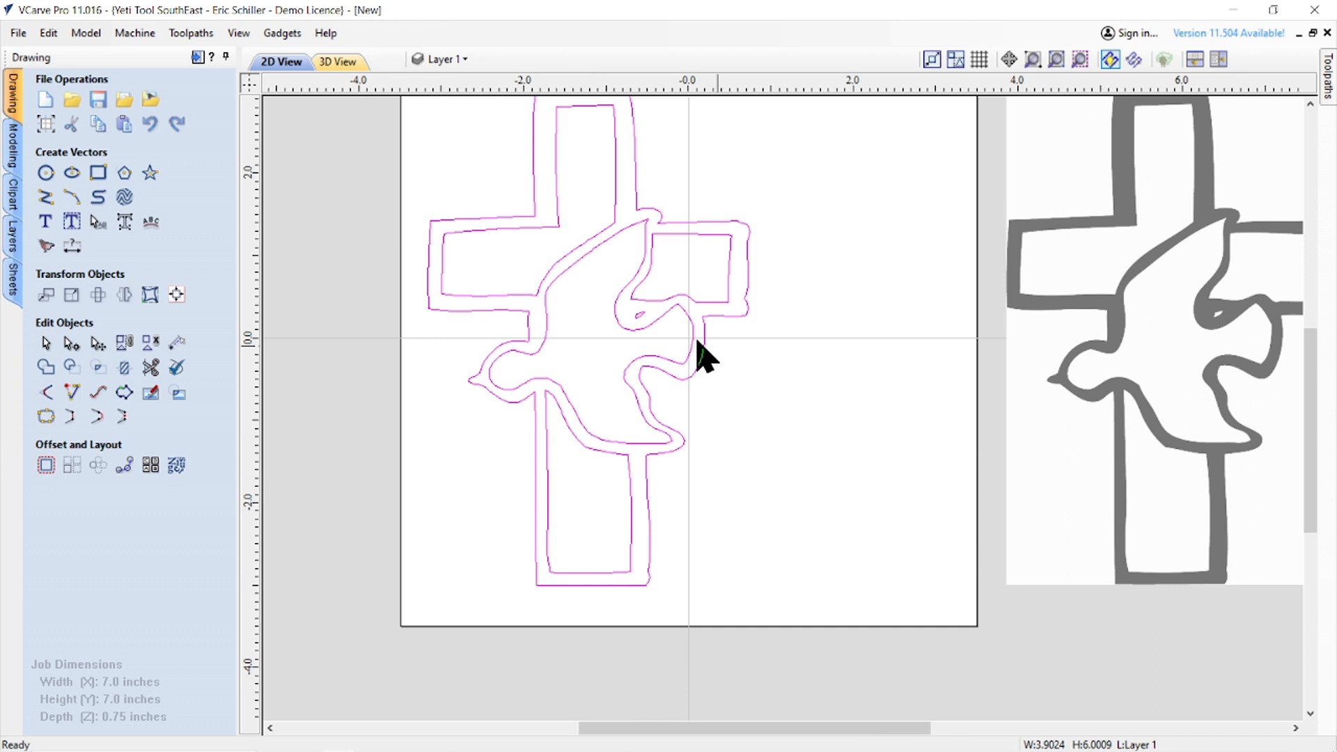
{"action": "left_click", "coordinate": [176, 294]}
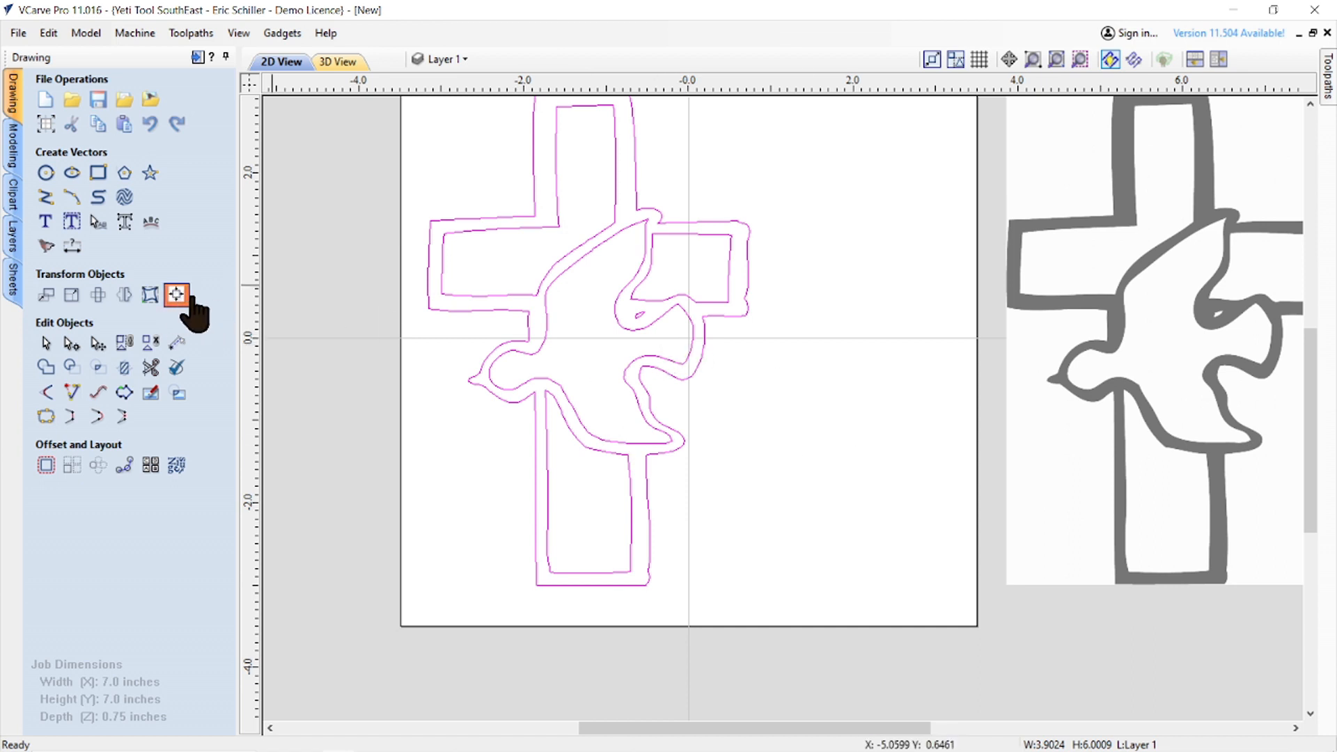
{"action": "left_click", "coordinate": [130, 147]}
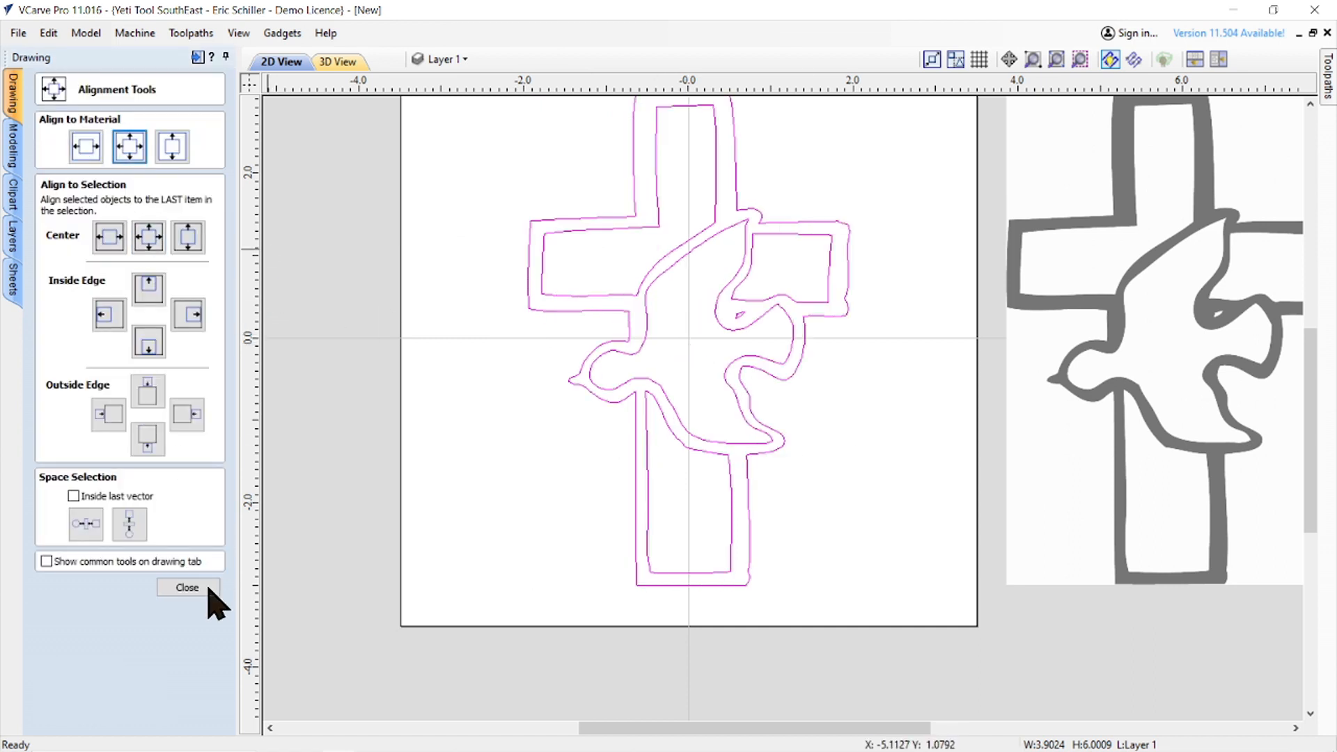
{"action": "left_click", "coordinate": [191, 589]}
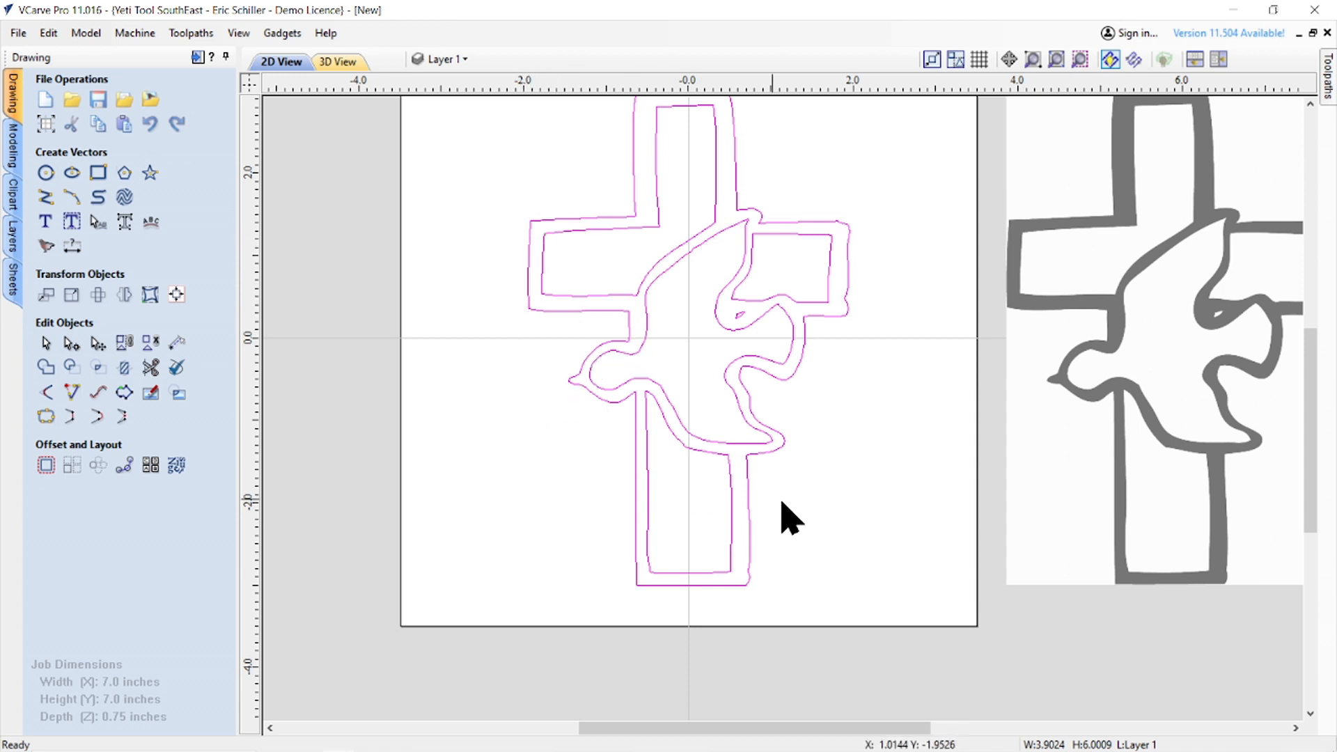
- Ungroup the traced cross and dove vectors onto the group's layer
{"action": "left_click", "coordinate": [844, 365]}
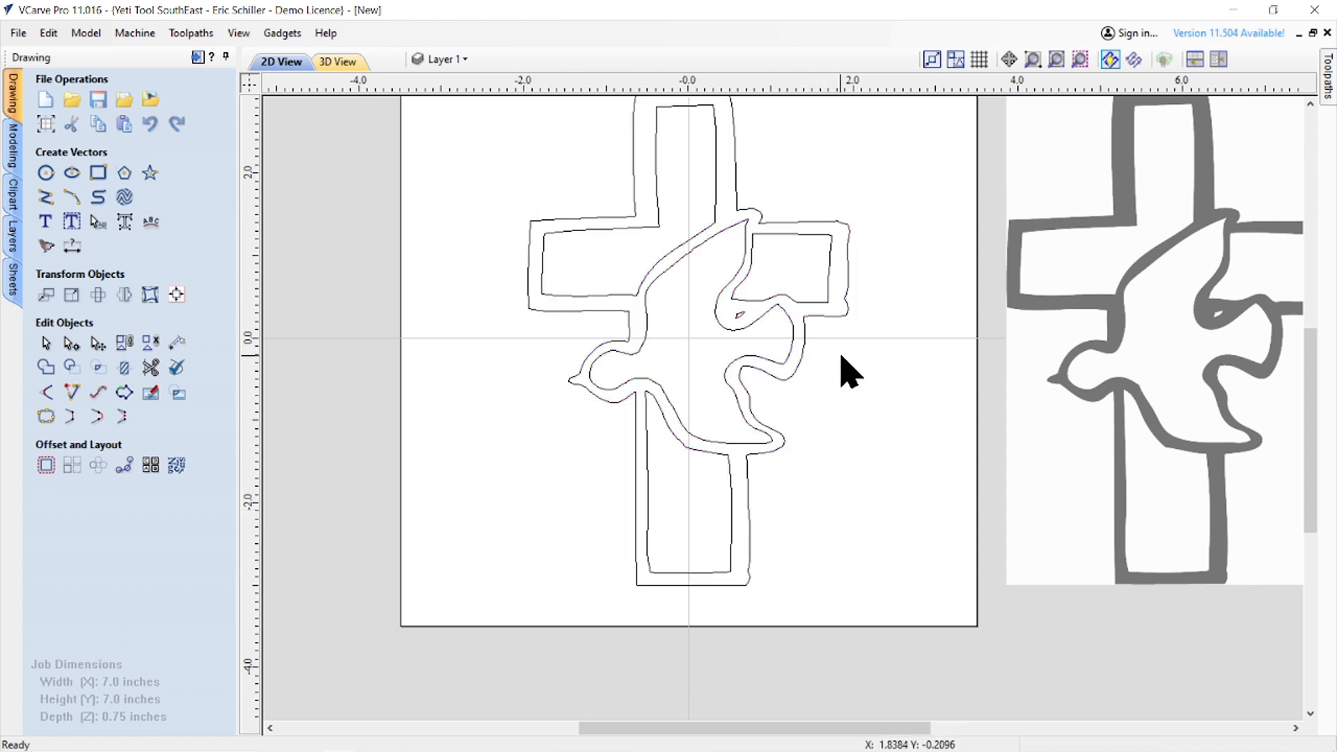
{"action": "left_click", "coordinate": [833, 272]}
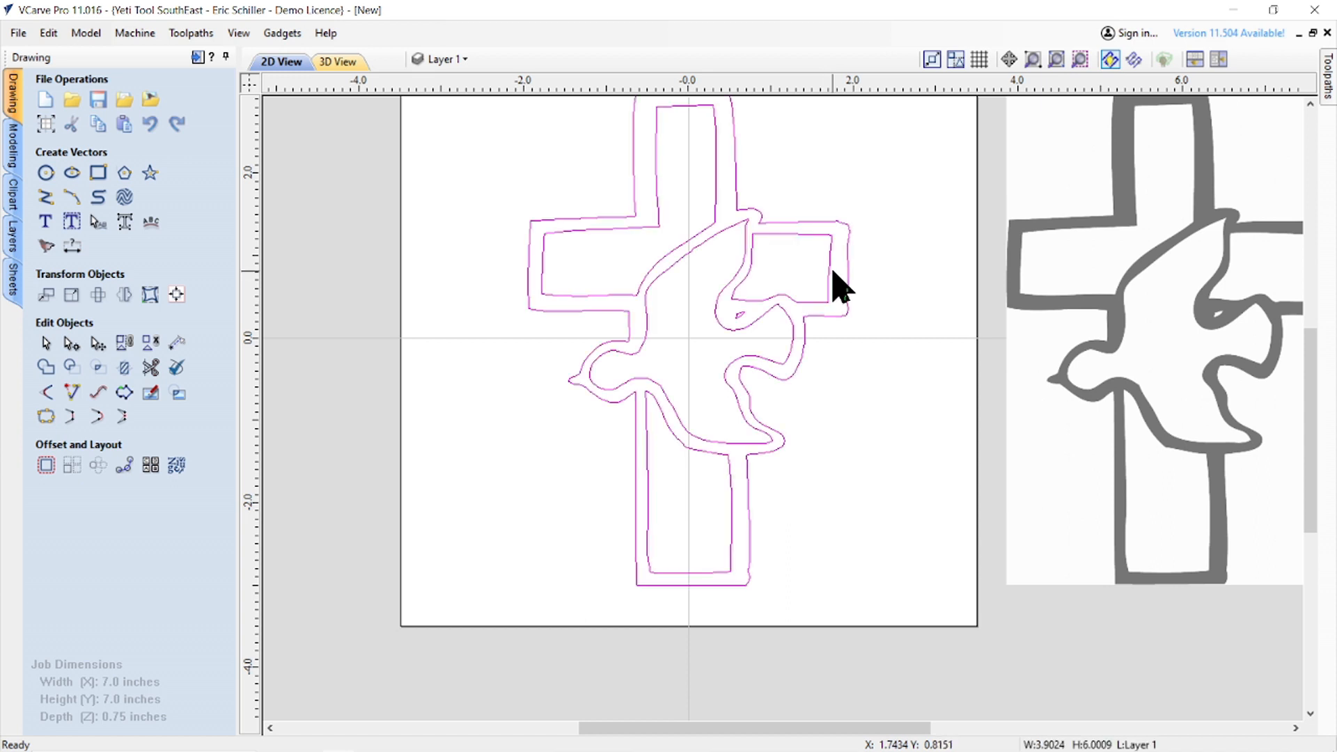
{"action": "right_click", "coordinate": [833, 277]}
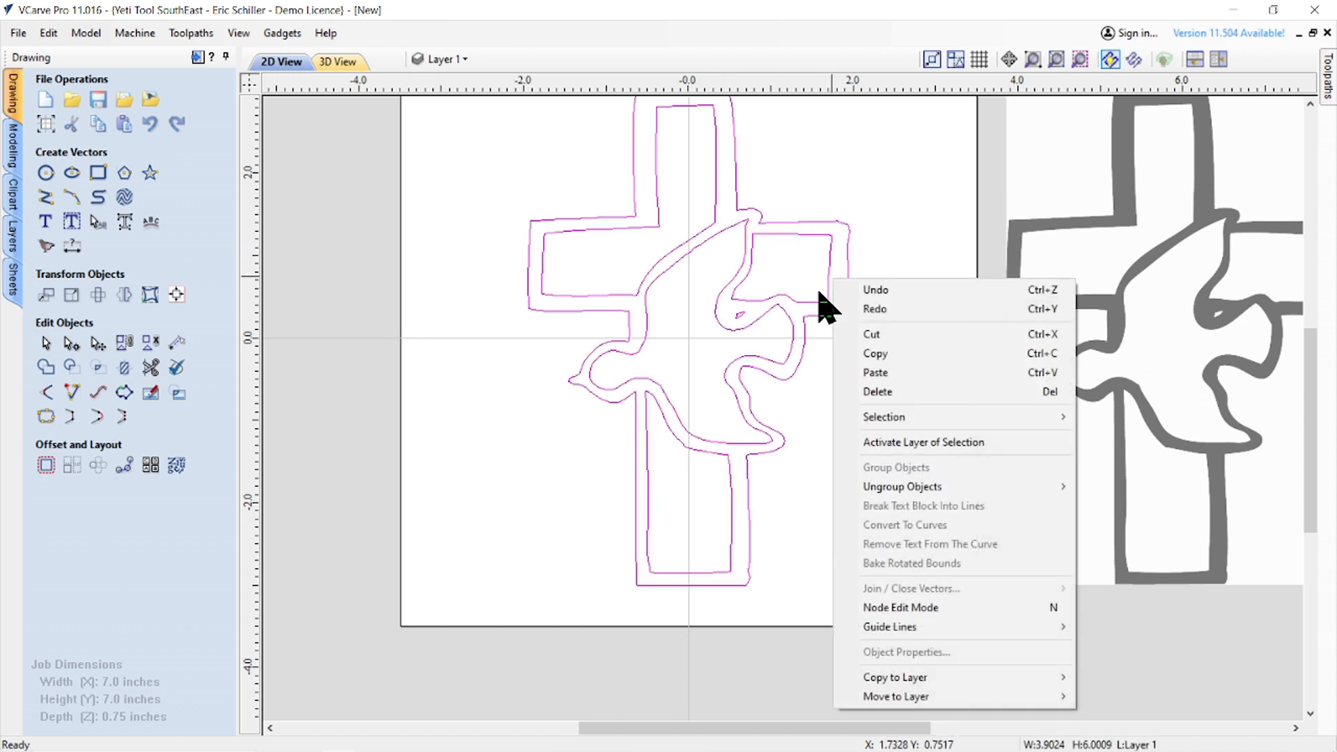
{"action": "mouse_move", "coordinate": [898, 487]}
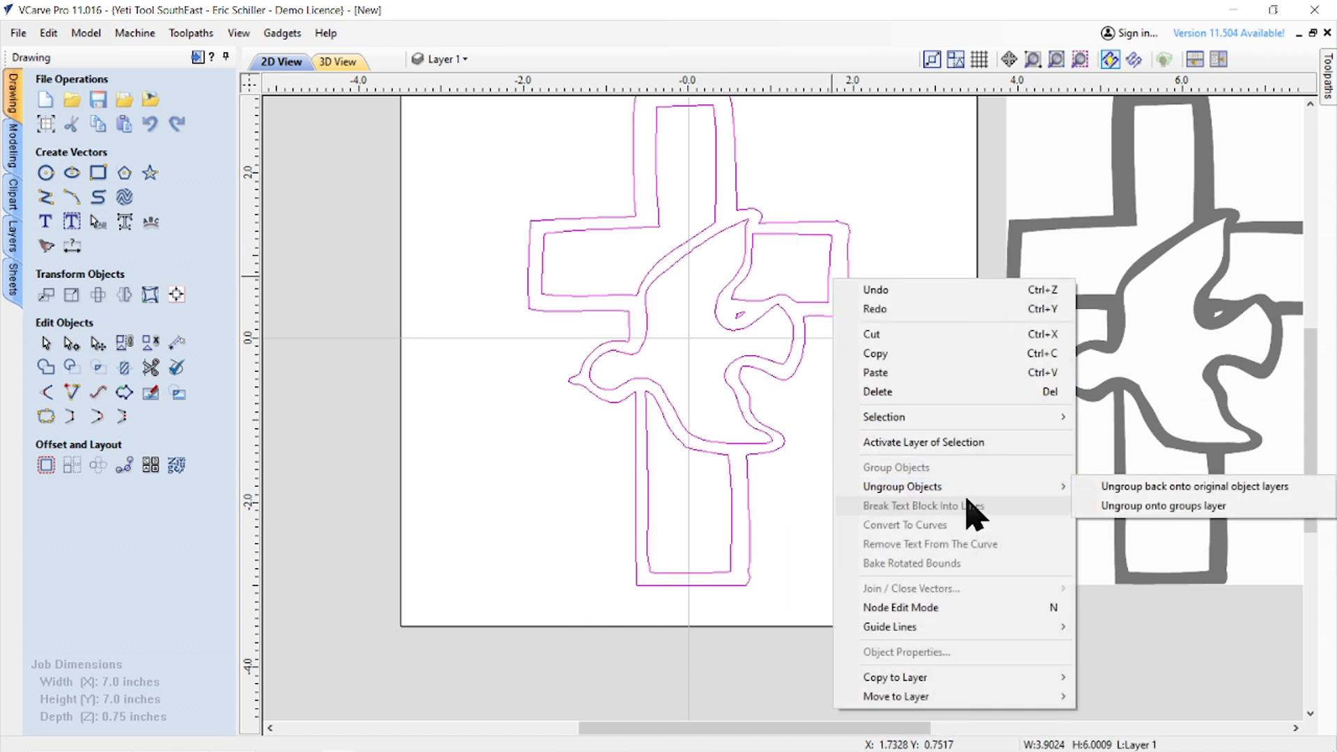
{"action": "left_click", "coordinate": [1170, 507]}
{"action": "left_click", "coordinate": [921, 500]}
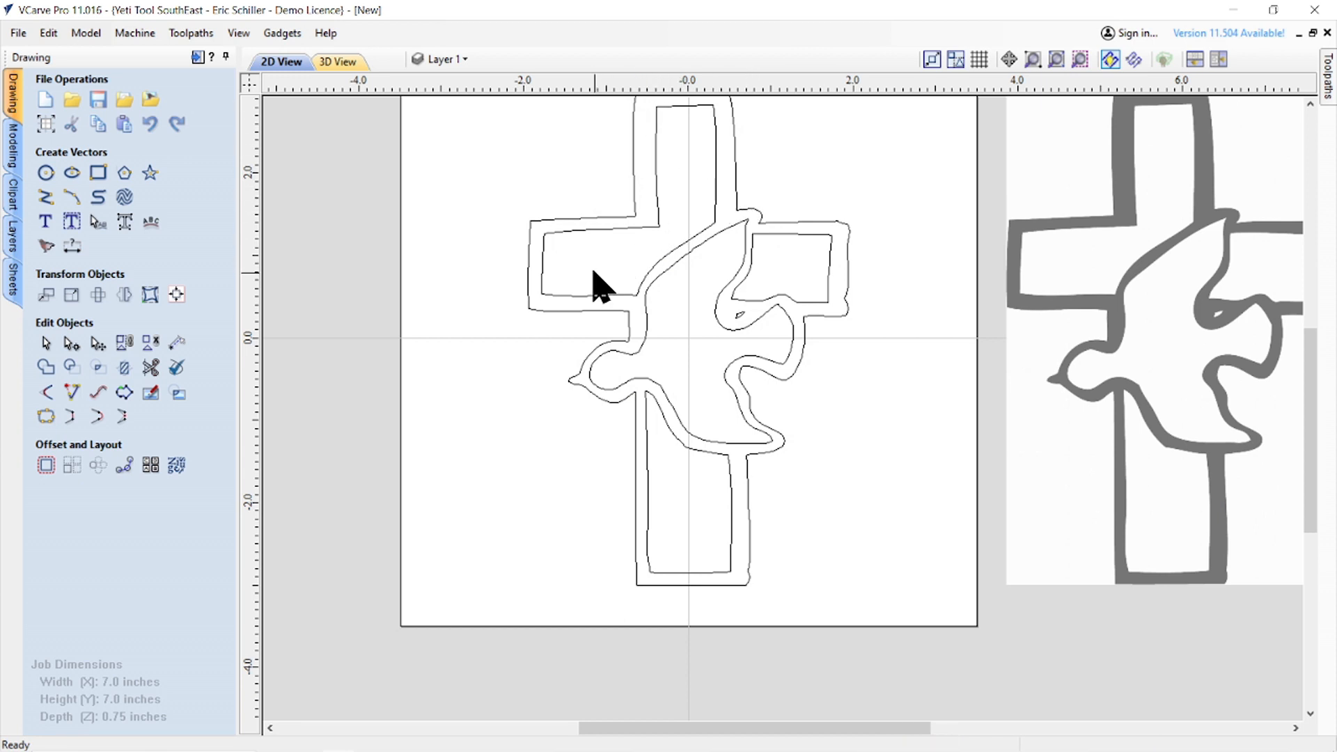
- Select the inner cross panels and the inner dove outline one after another to check the ungrouped vectors individually
{"action": "left_click", "coordinate": [656, 167]}
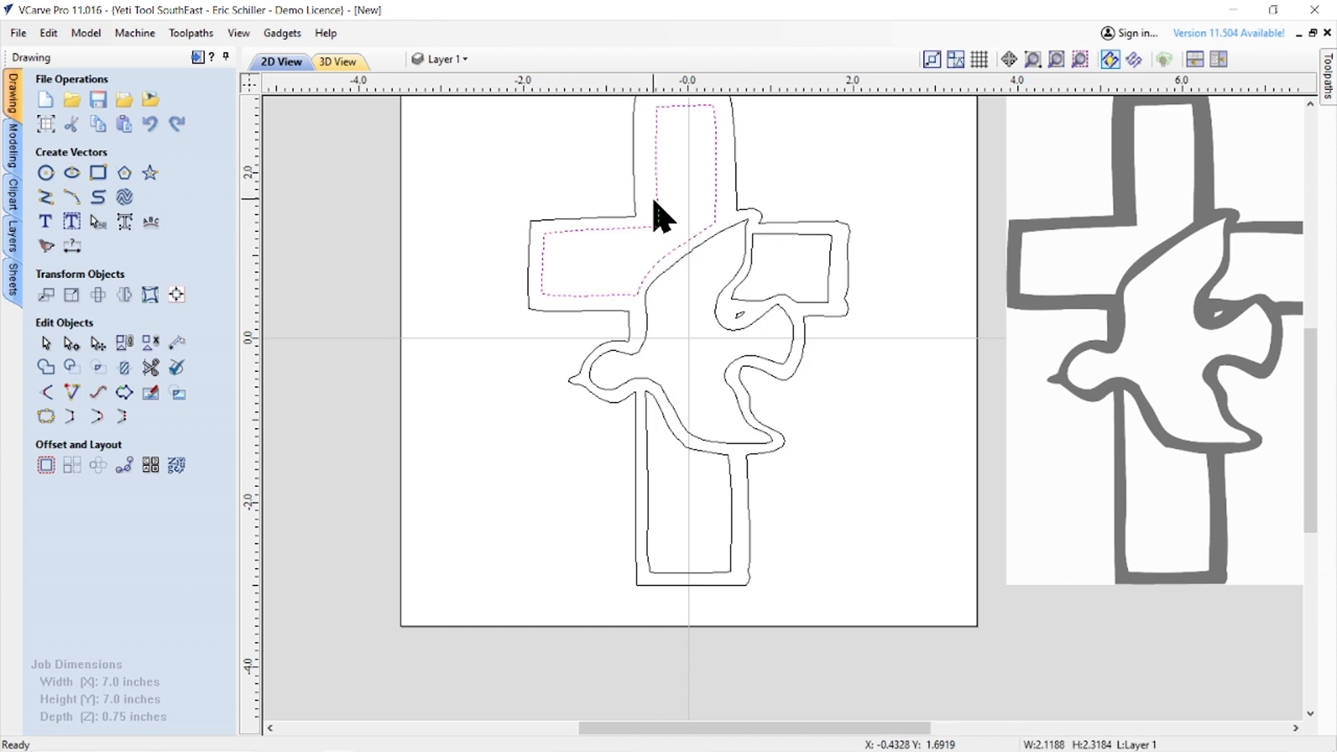
{"action": "left_click", "coordinate": [797, 235]}
{"action": "left_click", "coordinate": [731, 491]}
{"action": "left_click", "coordinate": [700, 440]}
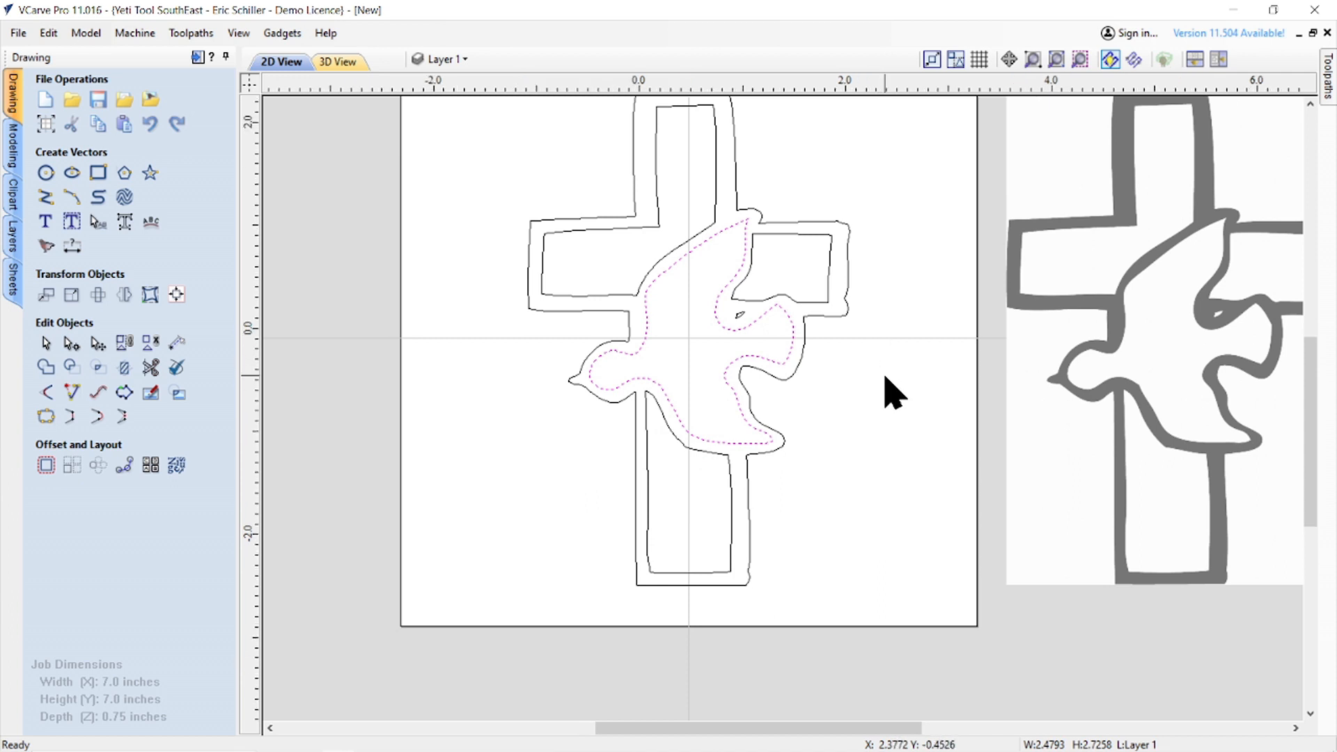
{"action": "scroll", "coordinate": [893, 404], "scroll_direction": "up", "scroll_amount": 2}
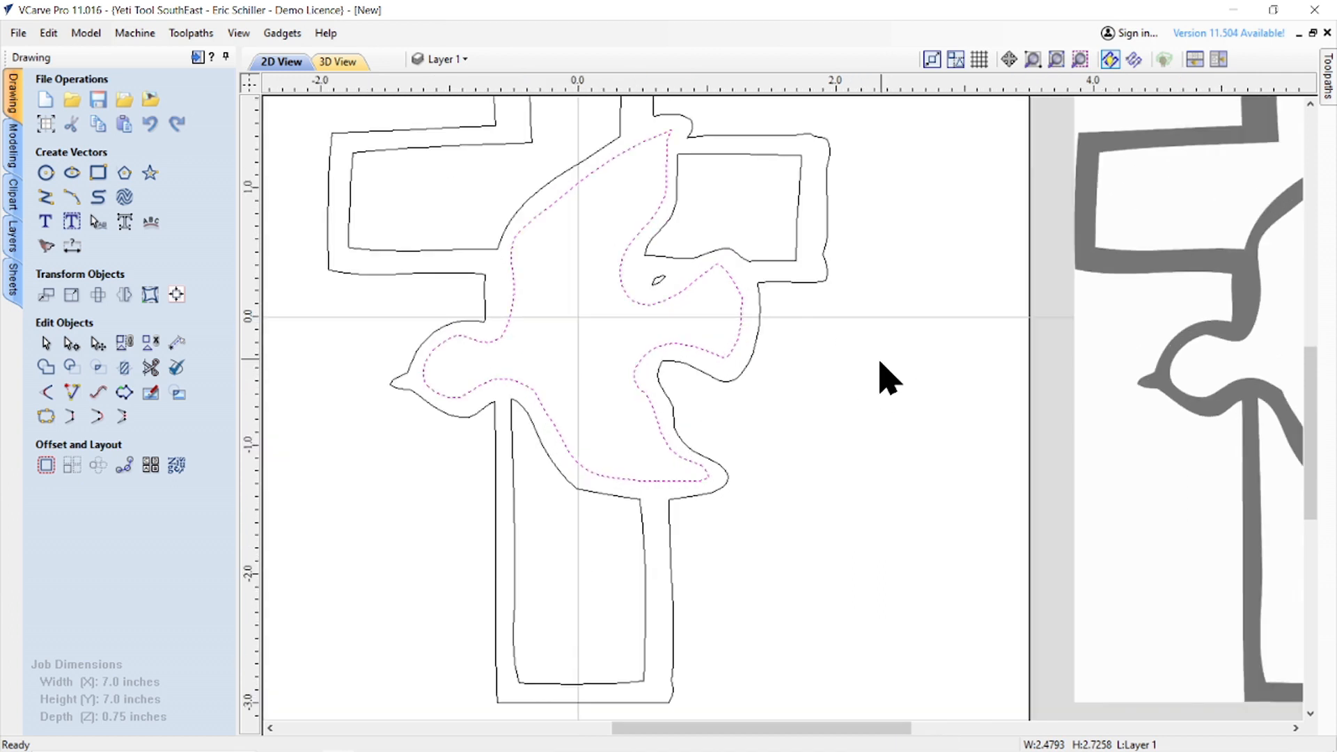
{"action": "scroll", "coordinate": [881, 380], "scroll_direction": "down", "scroll_amount": 2}
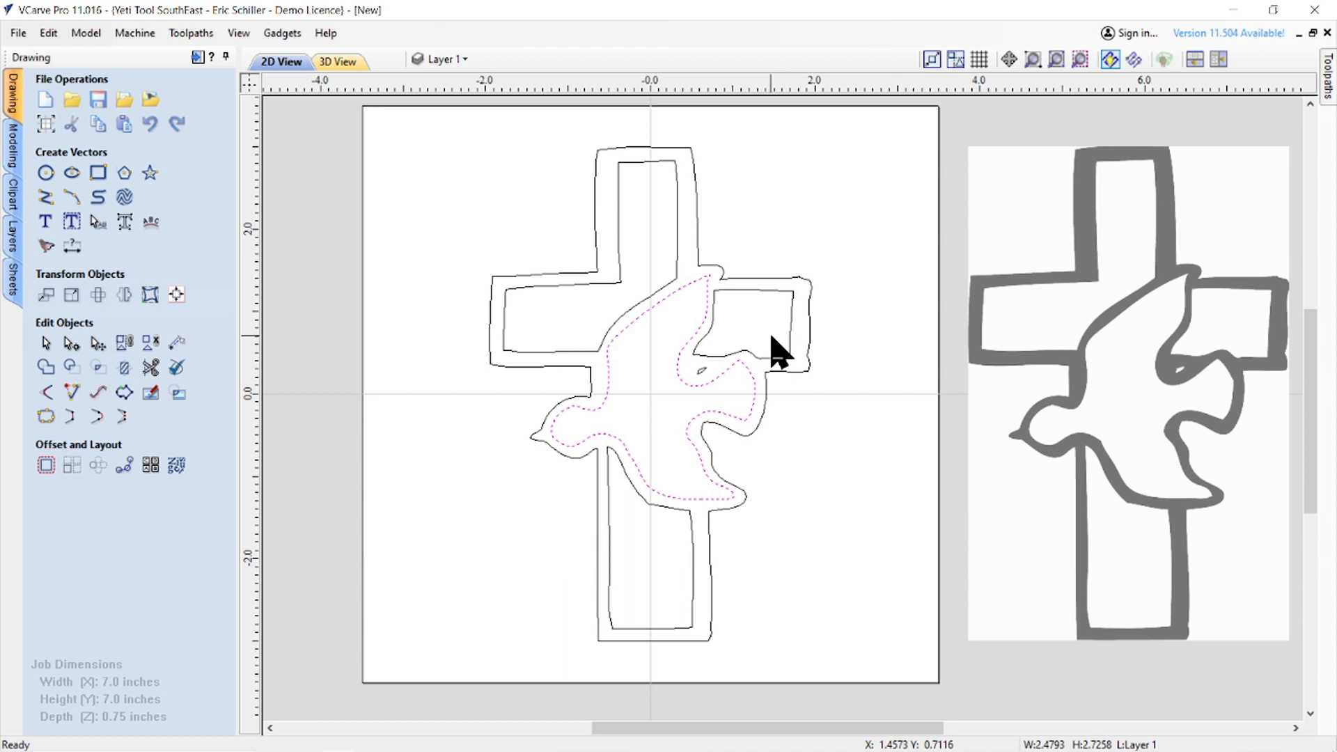
- Delete the tiny sliver vector in the dove's hollow just below the cross's right inner panel
{"action": "scroll", "coordinate": [698, 383], "scroll_direction": "up", "scroll_amount": 2}
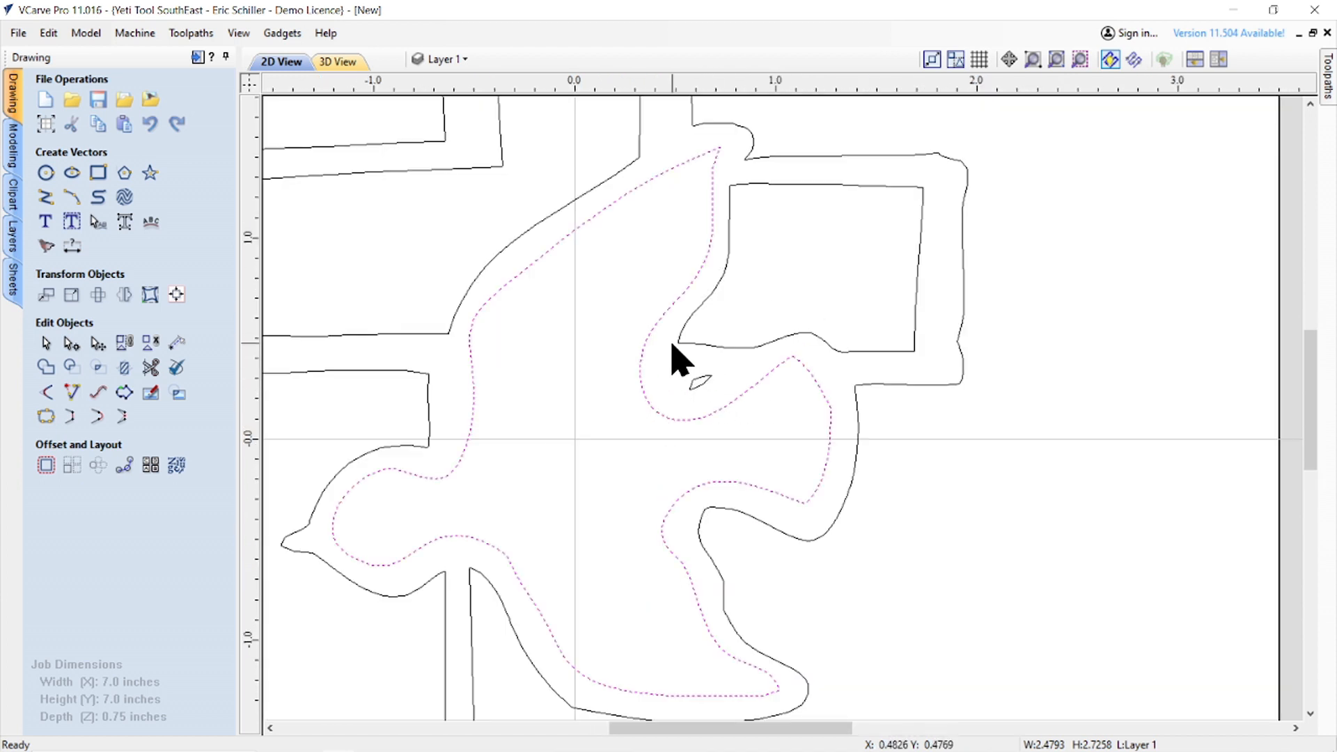
{"action": "left_click", "coordinate": [704, 392]}
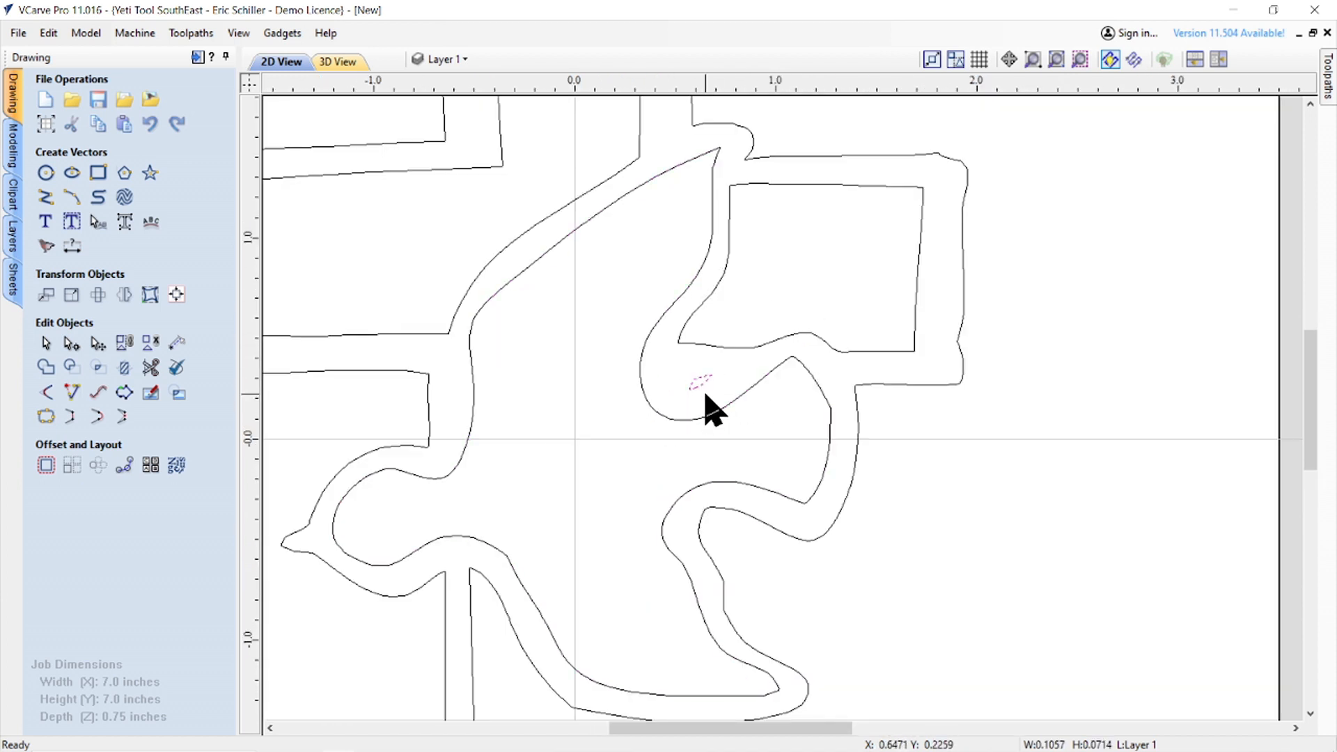
{"action": "key", "text": "Delete"}
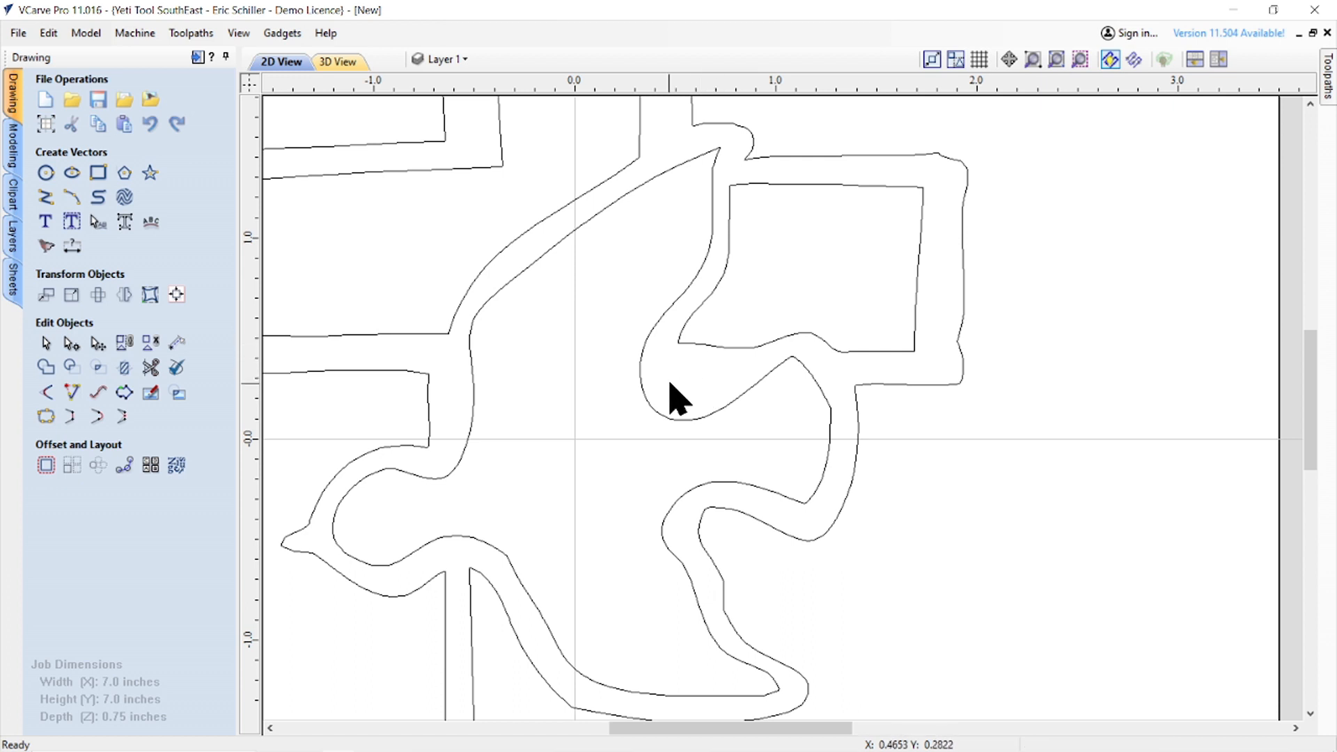
- Put the cross's right inner panel vector into node editing and examine the nodes along its lower edge
{"action": "left_click", "coordinate": [704, 346]}
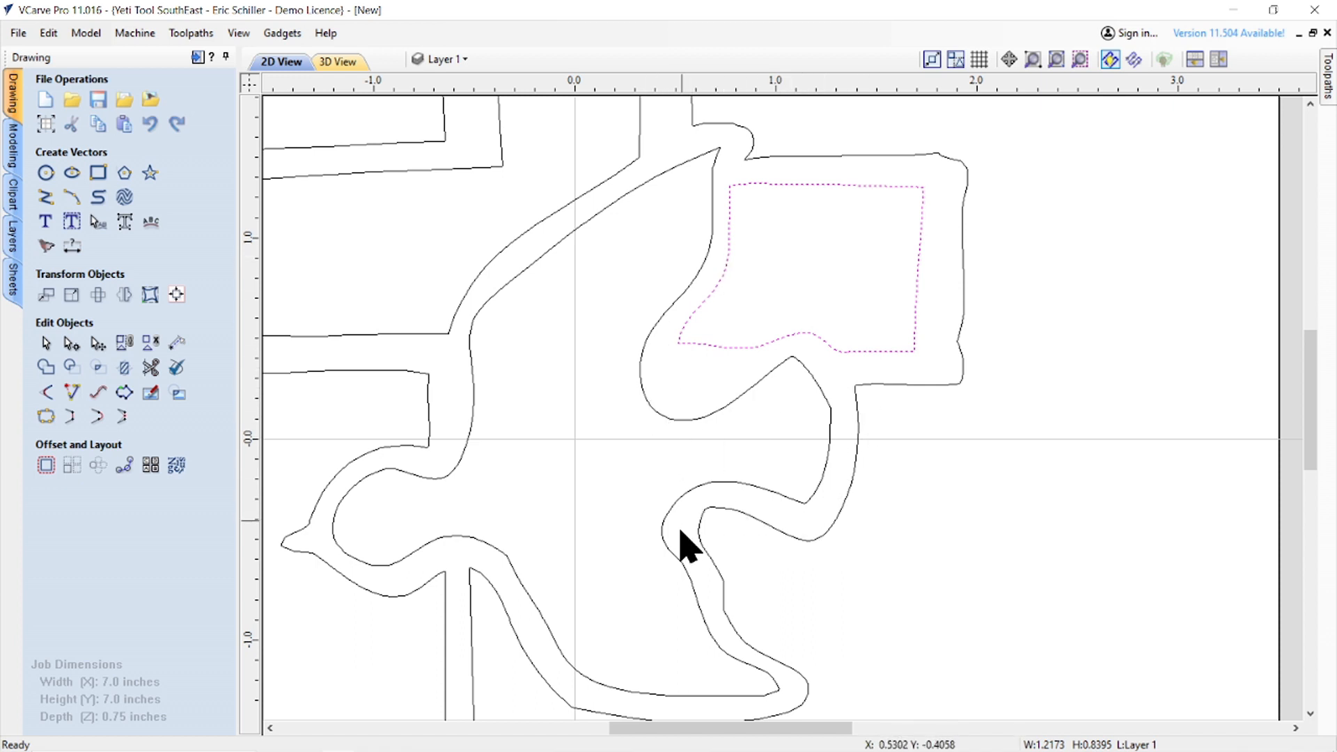
{"action": "right_click", "coordinate": [702, 347]}
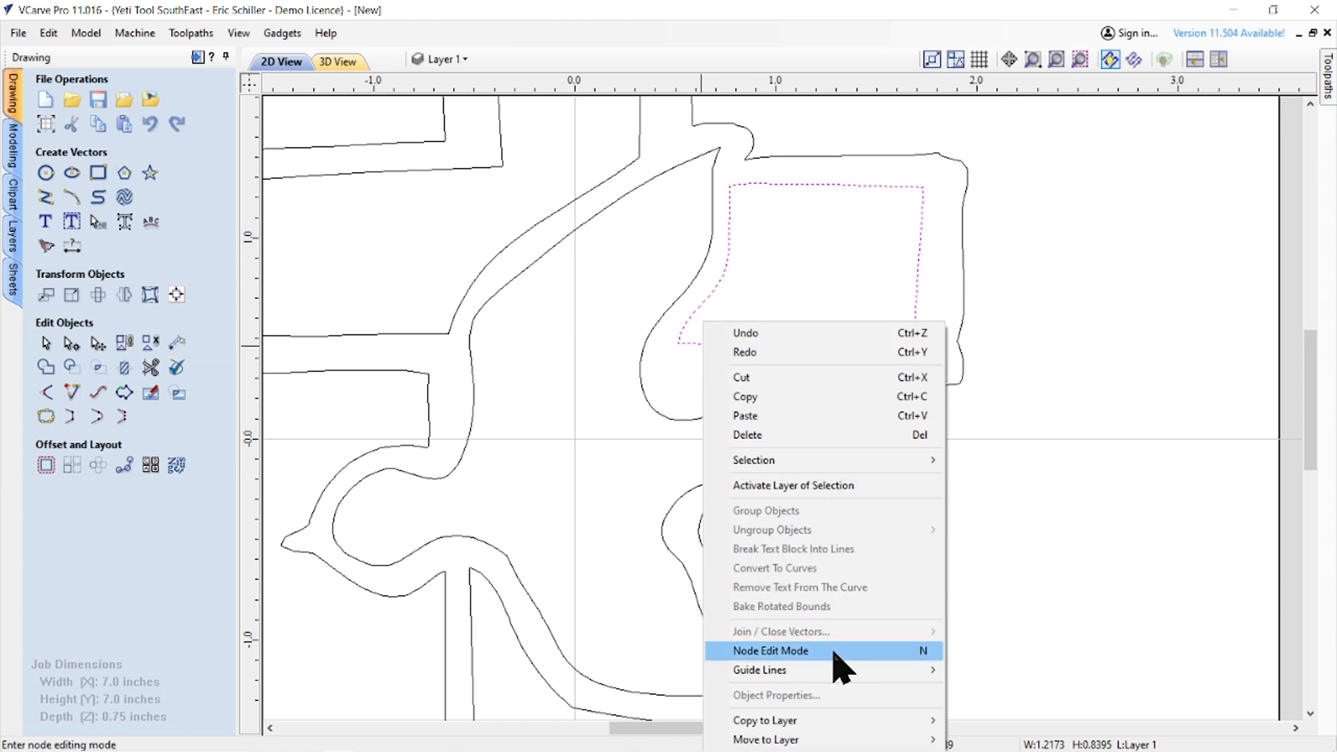
{"action": "left_click", "coordinate": [926, 652]}
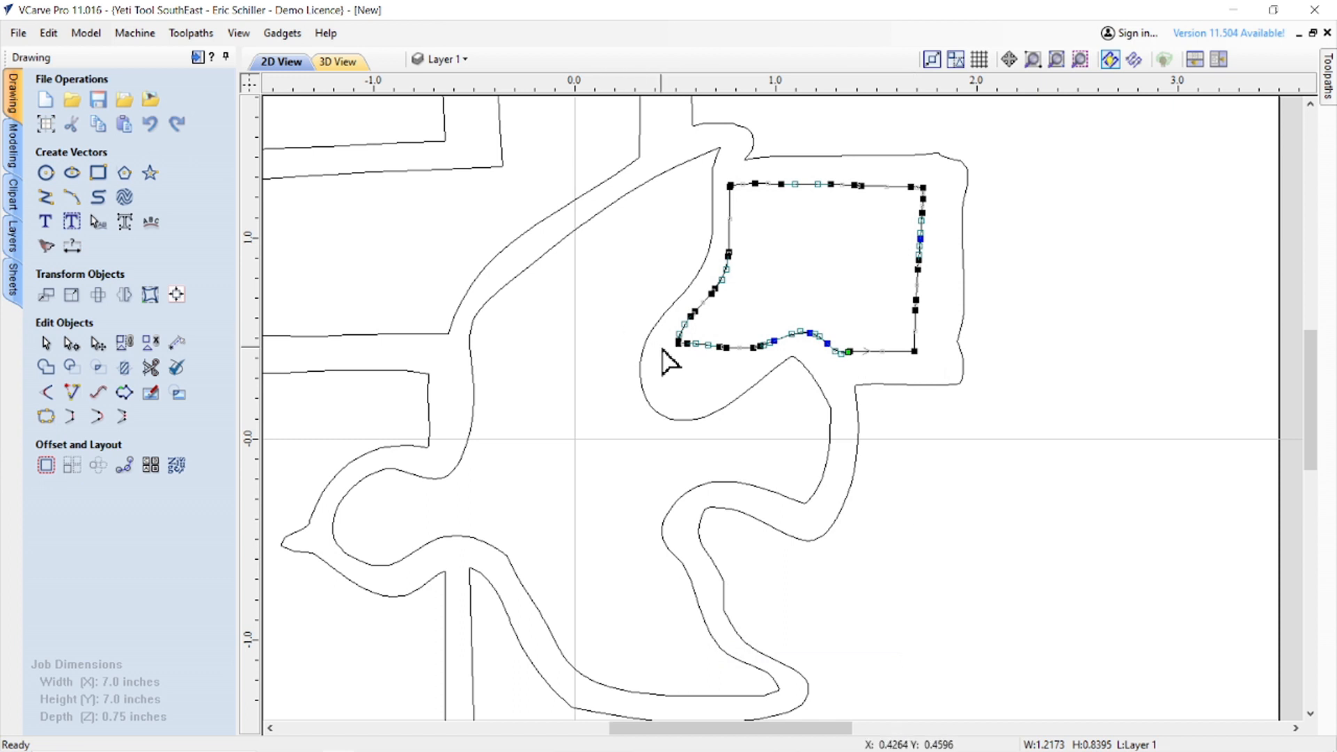
{"action": "scroll", "coordinate": [703, 344], "scroll_direction": "up", "scroll_amount": 3}
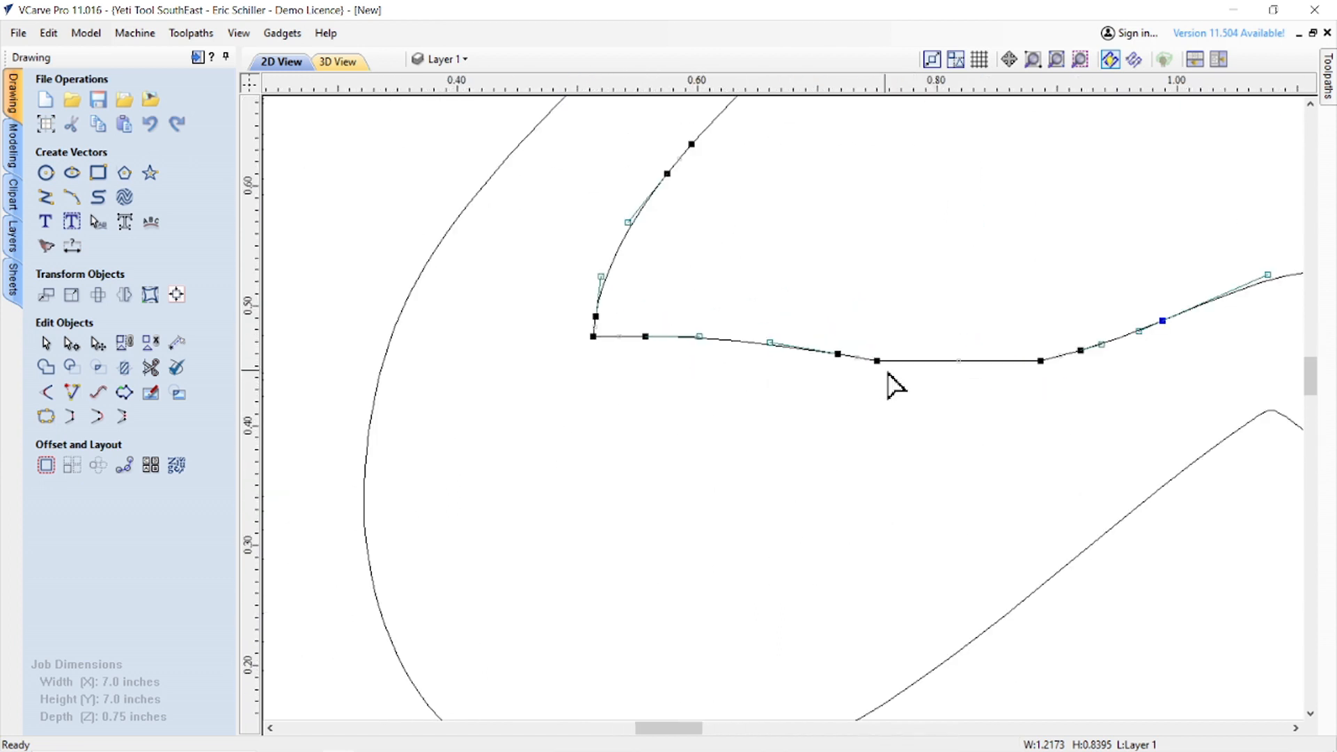
{"action": "scroll", "coordinate": [714, 286], "scroll_direction": "down", "scroll_amount": 3}
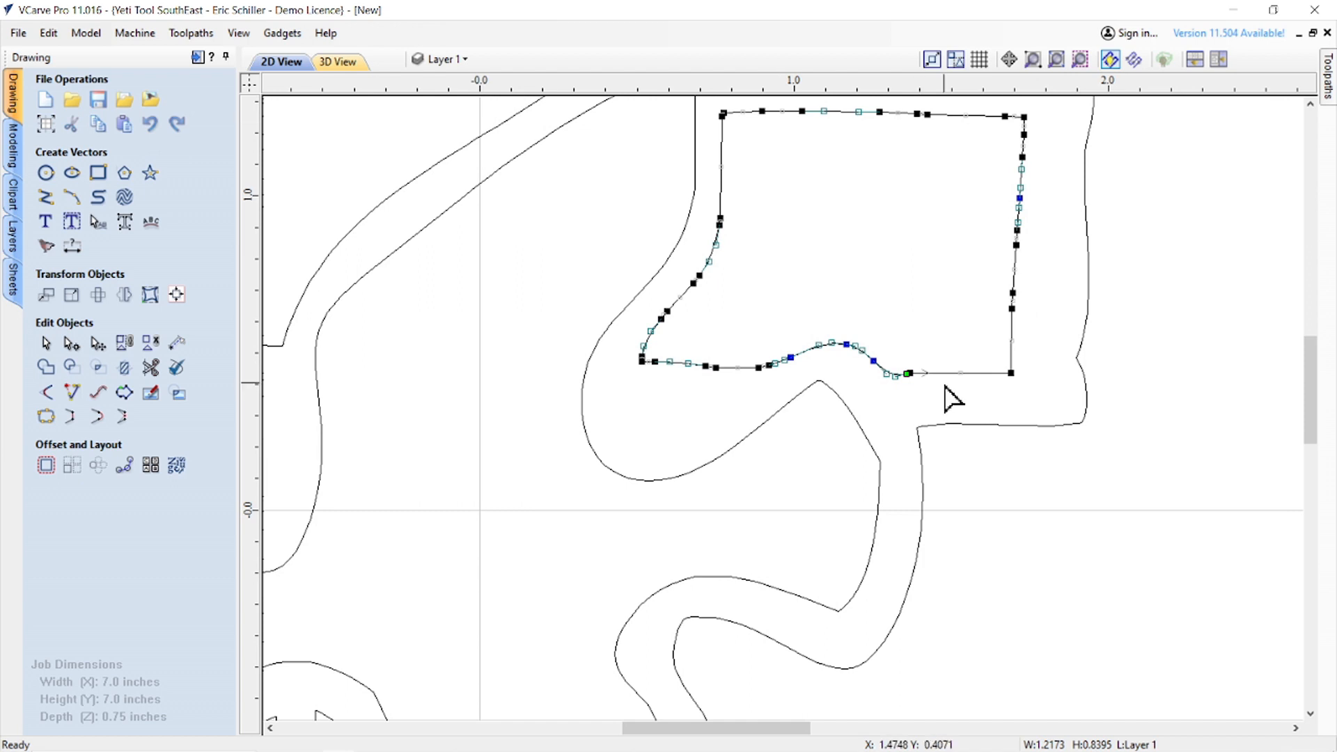
- Try out a Bezier handle on the right panel's lower edge and delete its node at about X 0.92, Y 0.46
{"action": "scroll", "coordinate": [952, 398], "scroll_direction": "up", "scroll_amount": 1}
{"action": "scroll", "coordinate": [889, 367], "scroll_direction": "up", "scroll_amount": 1}
{"action": "scroll", "coordinate": [633, 358], "scroll_direction": "up", "scroll_amount": 1}
{"action": "scroll", "coordinate": [508, 382], "scroll_direction": "up", "scroll_amount": 1}
{"action": "scroll", "coordinate": [480, 333], "scroll_direction": "up", "scroll_amount": 1}
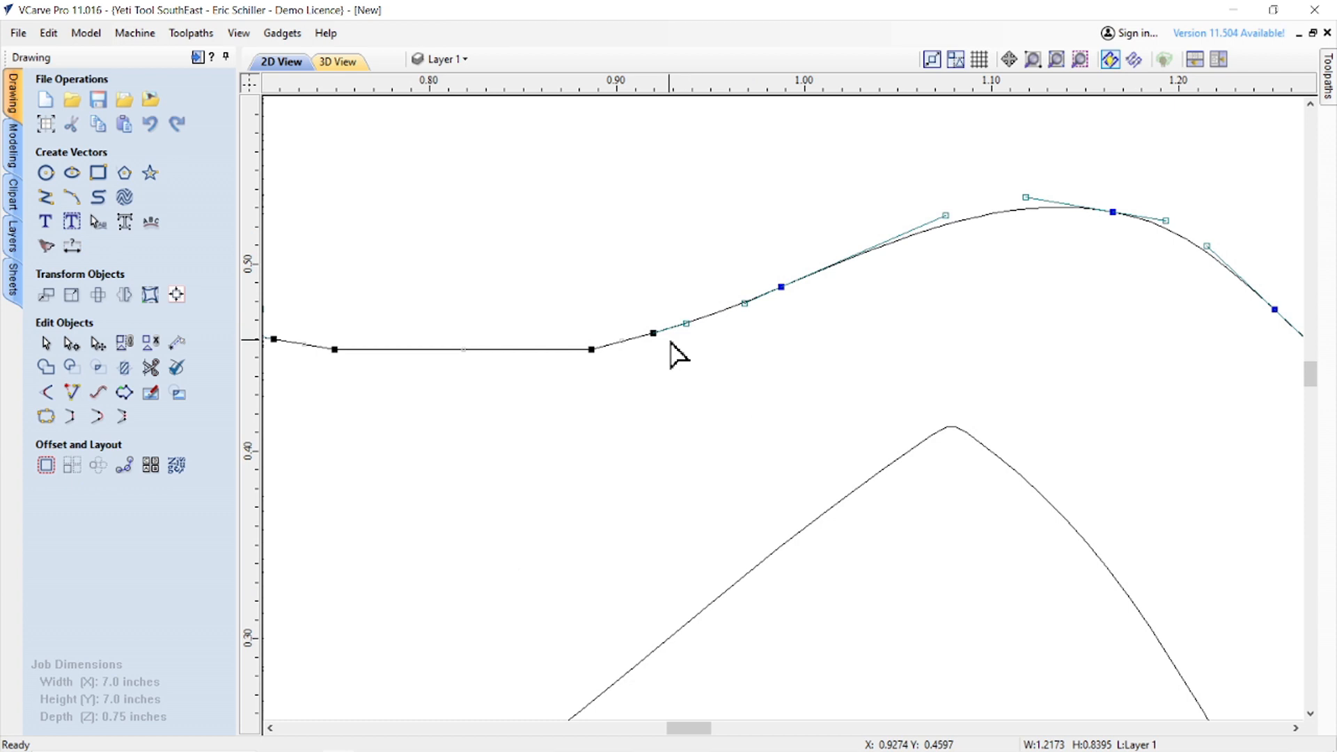
{"action": "left_click", "coordinate": [687, 323]}
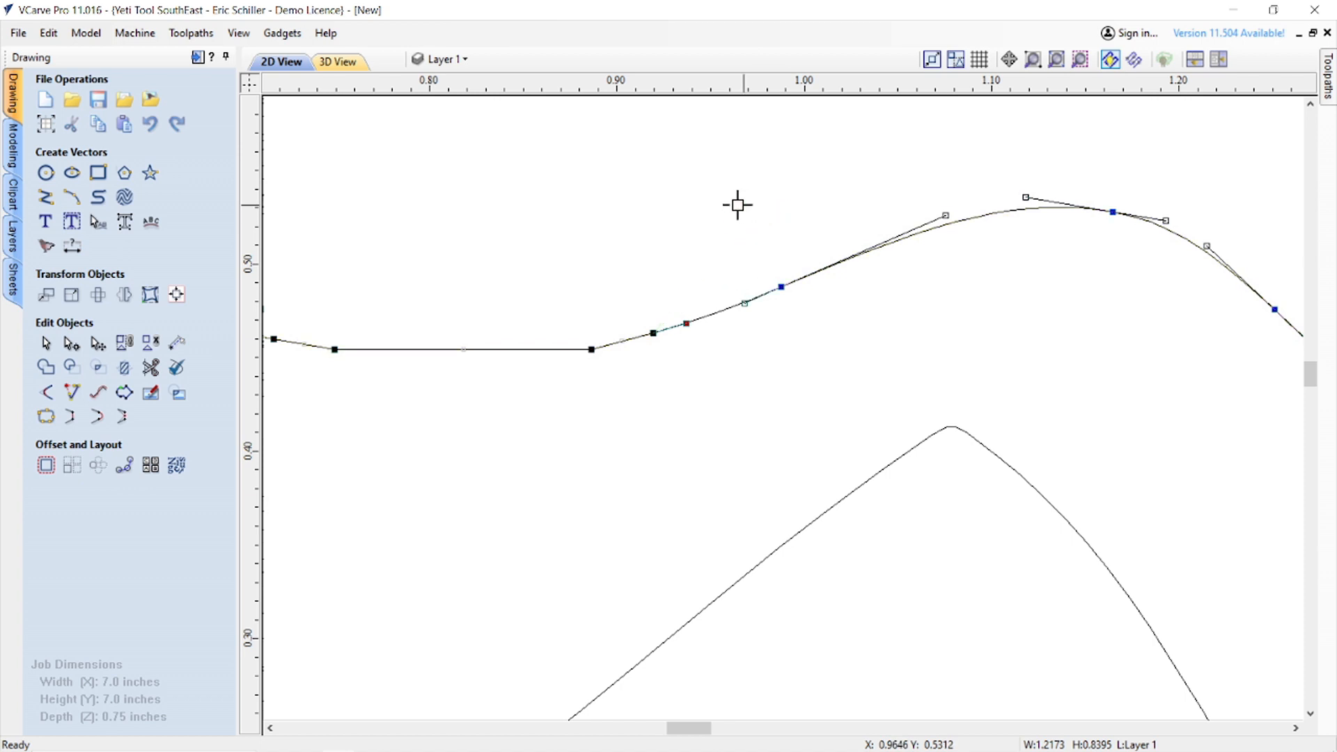
{"action": "left_click_drag", "start_coordinate": [738, 204], "coordinate": [689, 205]}
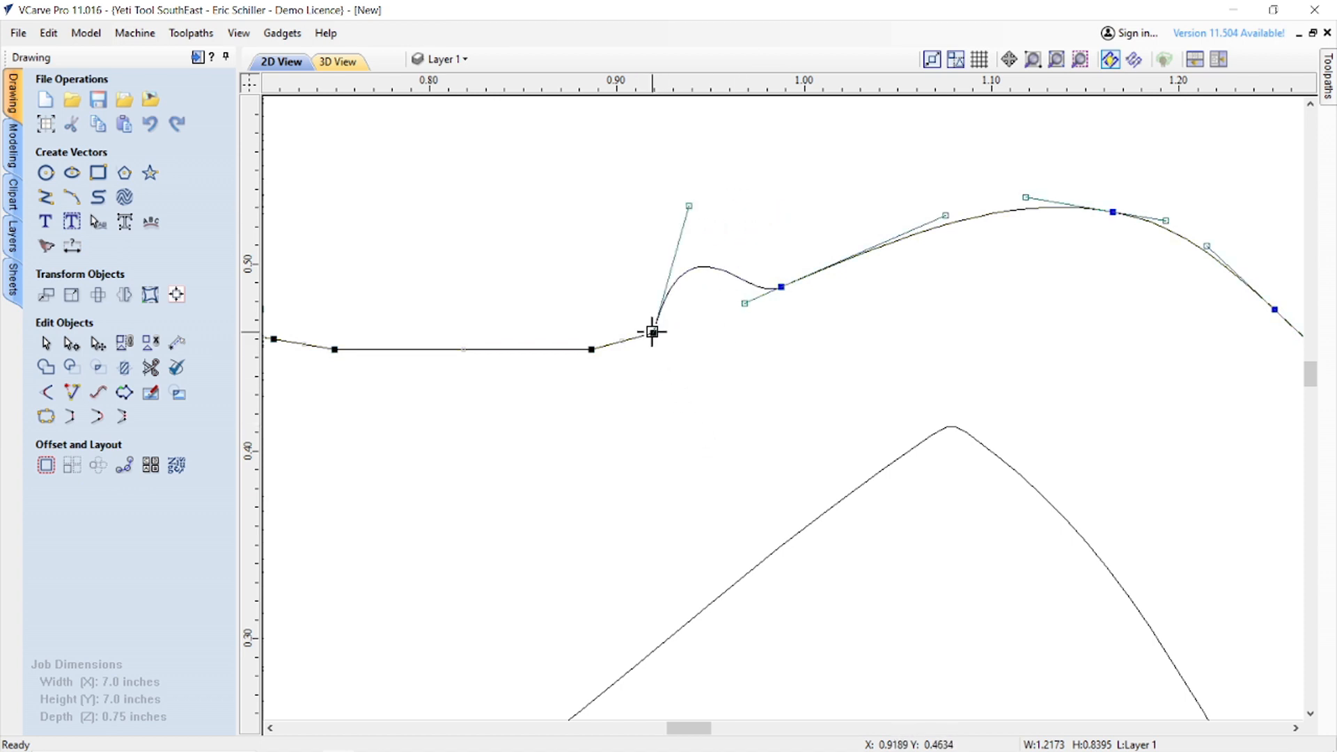
{"action": "key", "text": "Delete"}
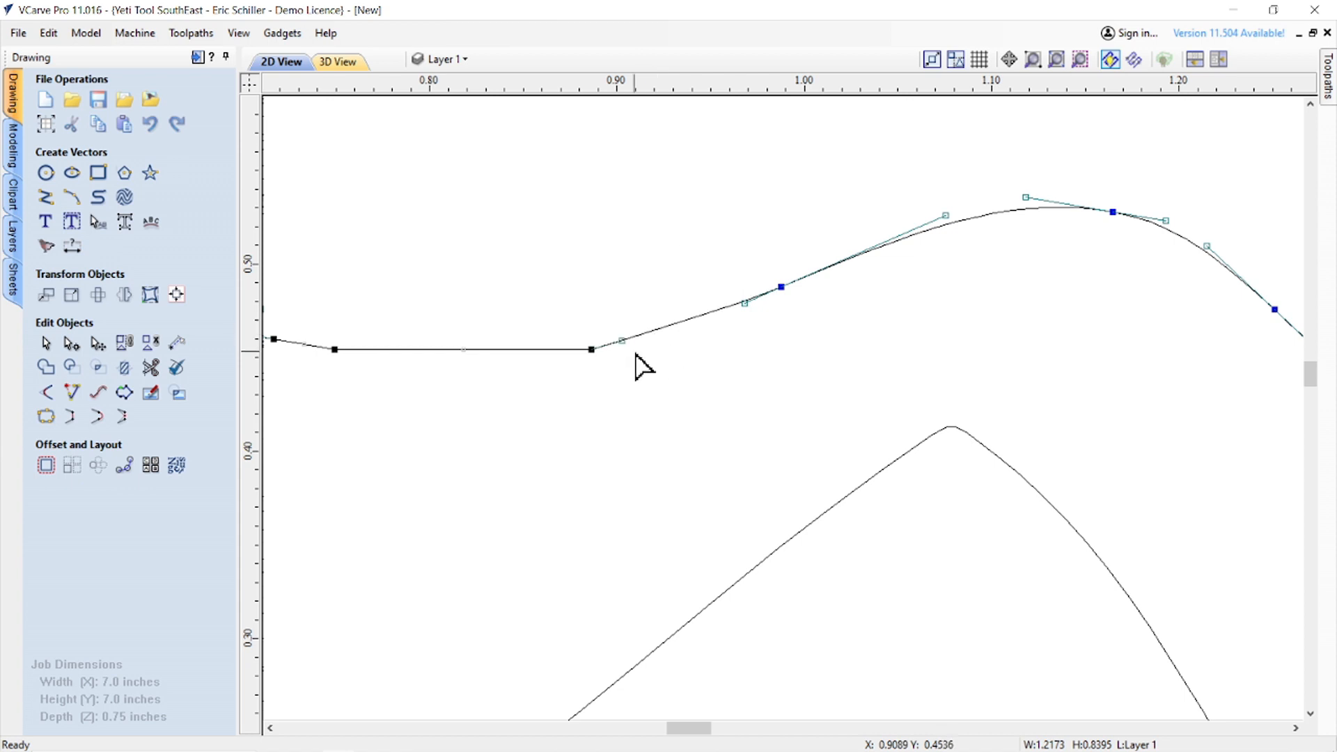
- Extend the right panel's lower-left corner into the dove's hollow with nodes at about (0.51, 0.27) and (0.69, 0.31), removing the extra corner node
{"action": "scroll", "coordinate": [815, 369], "scroll_direction": "down", "scroll_amount": 3}
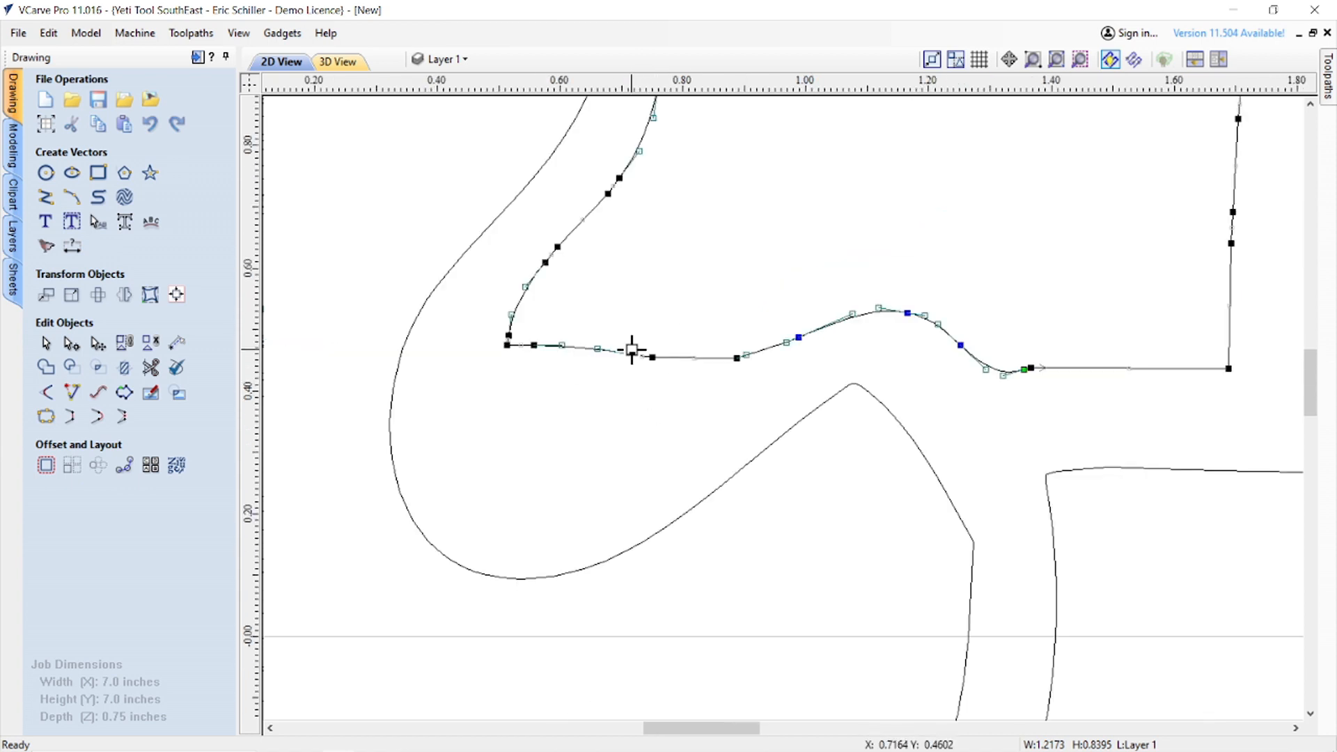
{"action": "left_click_drag", "start_coordinate": [632, 356], "coordinate": [505, 470]}
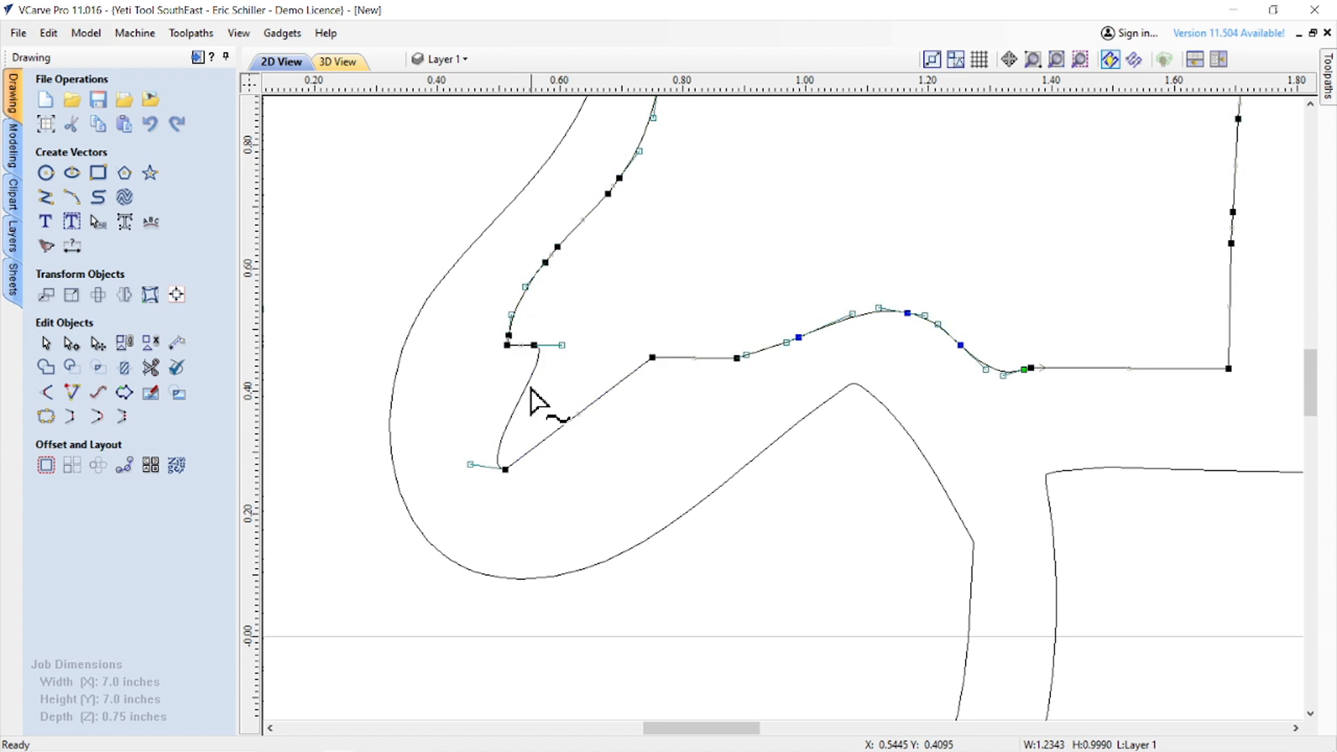
{"action": "left_click_drag", "start_coordinate": [534, 345], "coordinate": [521, 344]}
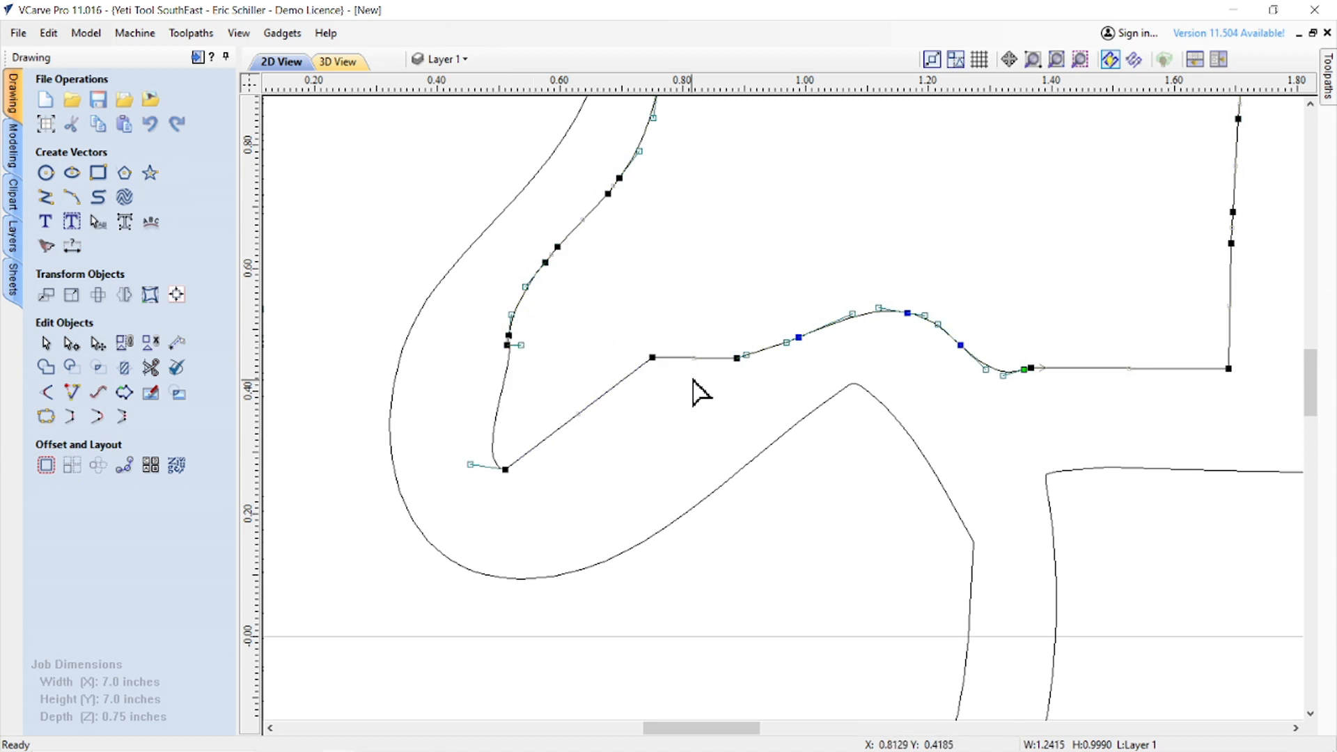
{"action": "left_click_drag", "start_coordinate": [652, 357], "coordinate": [630, 466]}
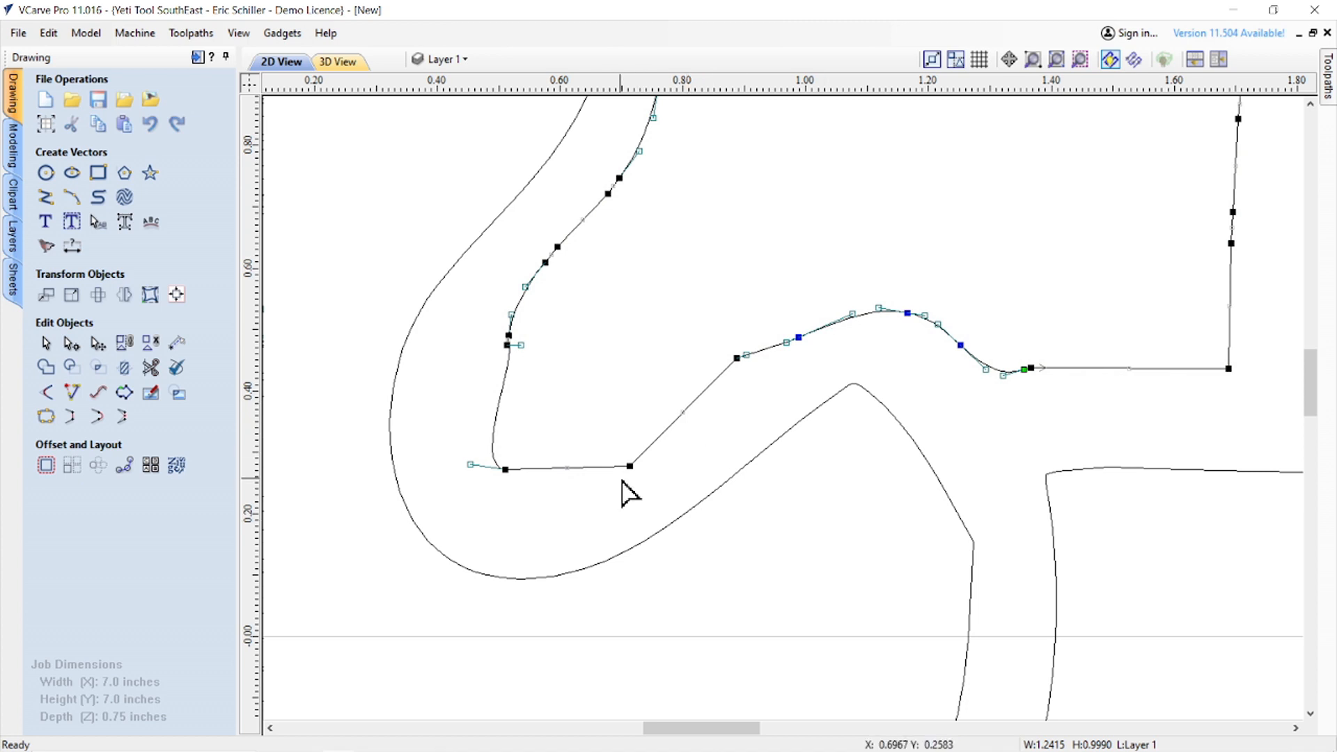
{"action": "left_click_drag", "start_coordinate": [626, 467], "coordinate": [612, 448]}
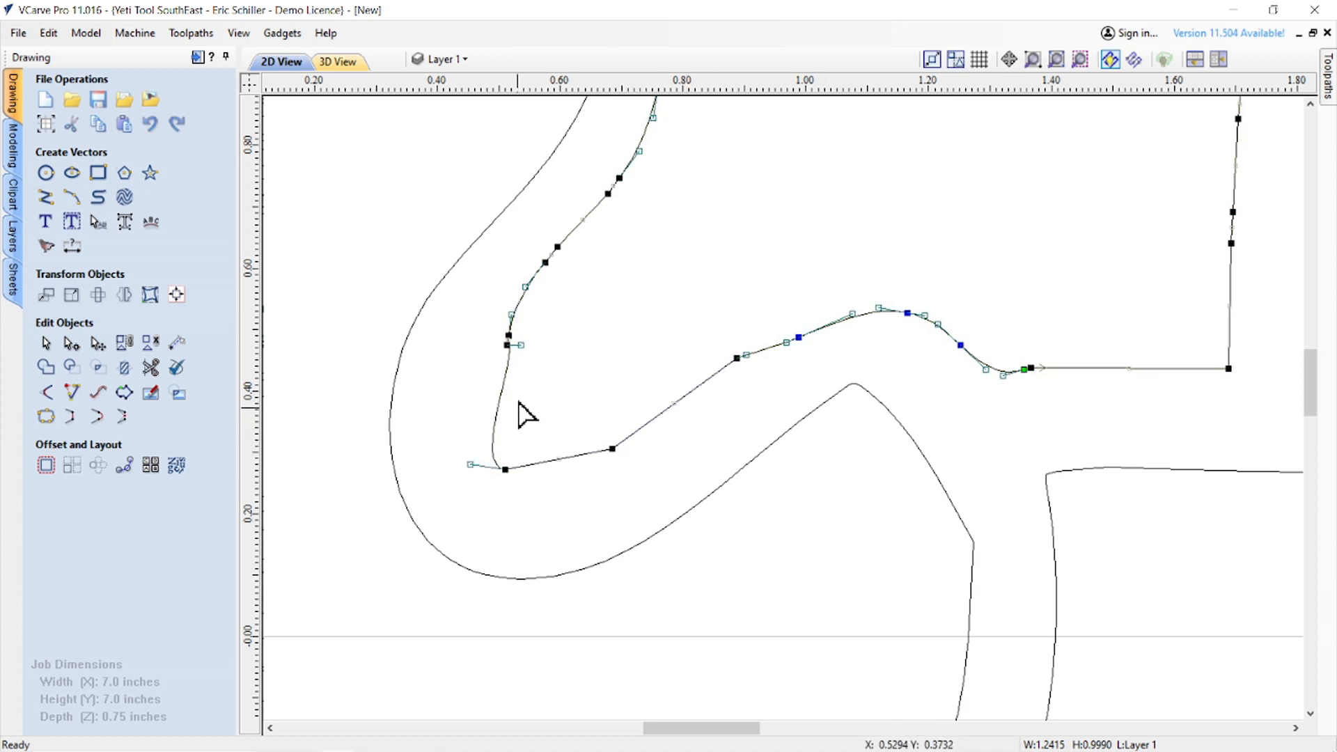
- Insert a point on the right panel's curve above its lower-left tip and shift it outward to about (0.48, 0.39)
{"action": "scroll", "coordinate": [514, 347], "scroll_direction": "up", "scroll_amount": 4}
{"action": "left_click_drag", "start_coordinate": [557, 333], "coordinate": [478, 474]}
{"action": "scroll", "coordinate": [644, 318], "scroll_direction": "down", "scroll_amount": 5}
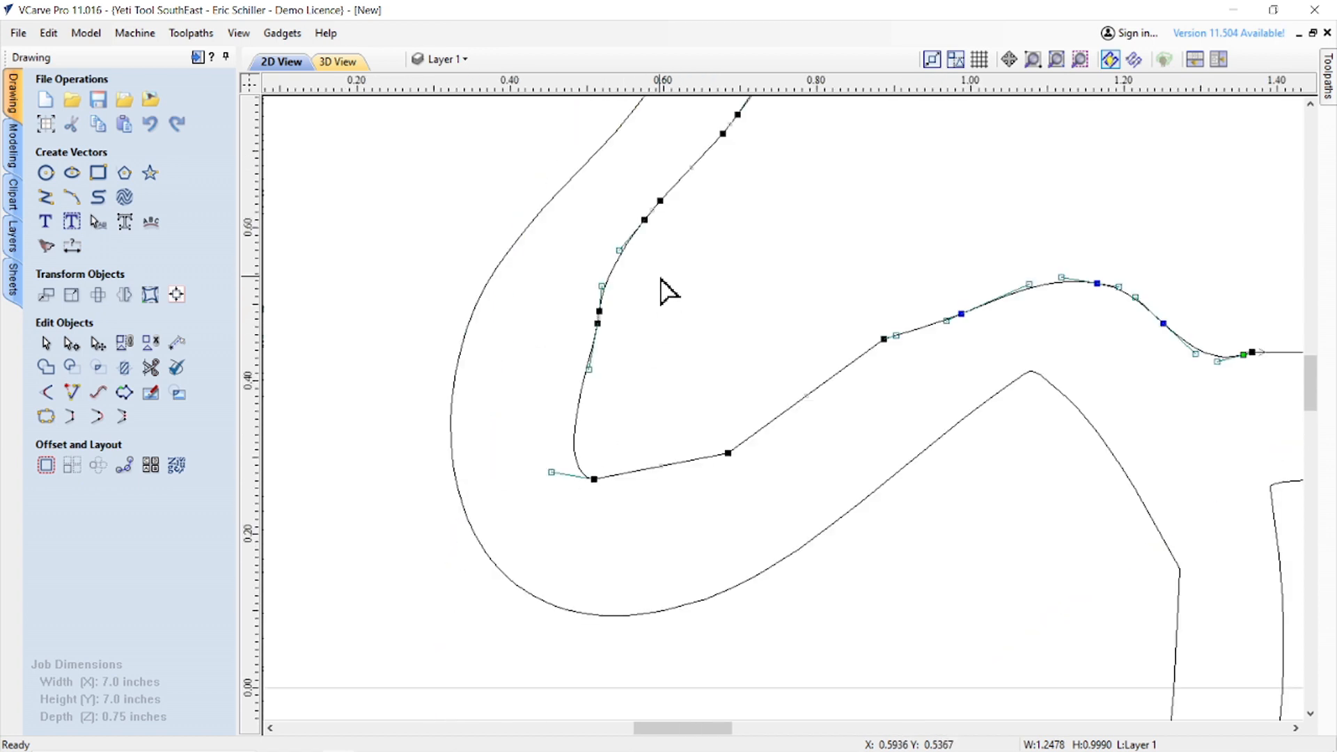
{"action": "right_click", "coordinate": [583, 394]}
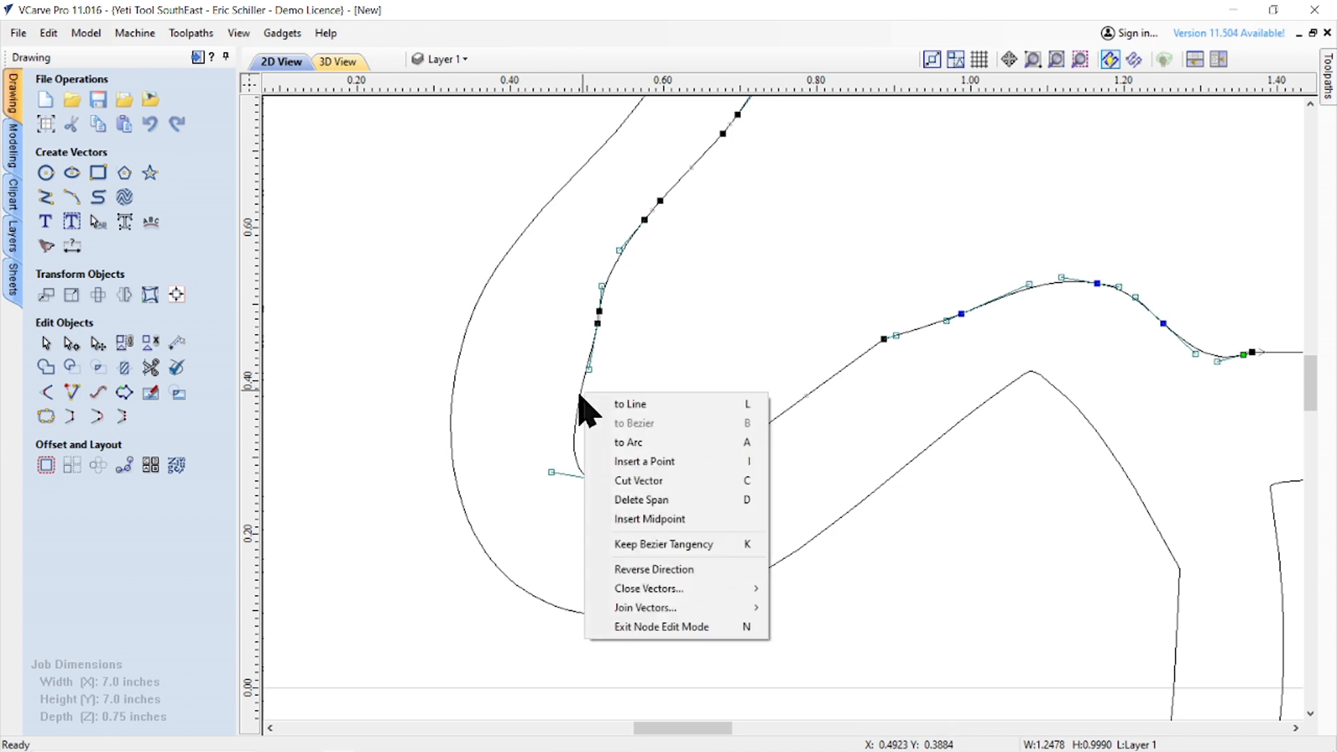
{"action": "left_click", "coordinate": [627, 461]}
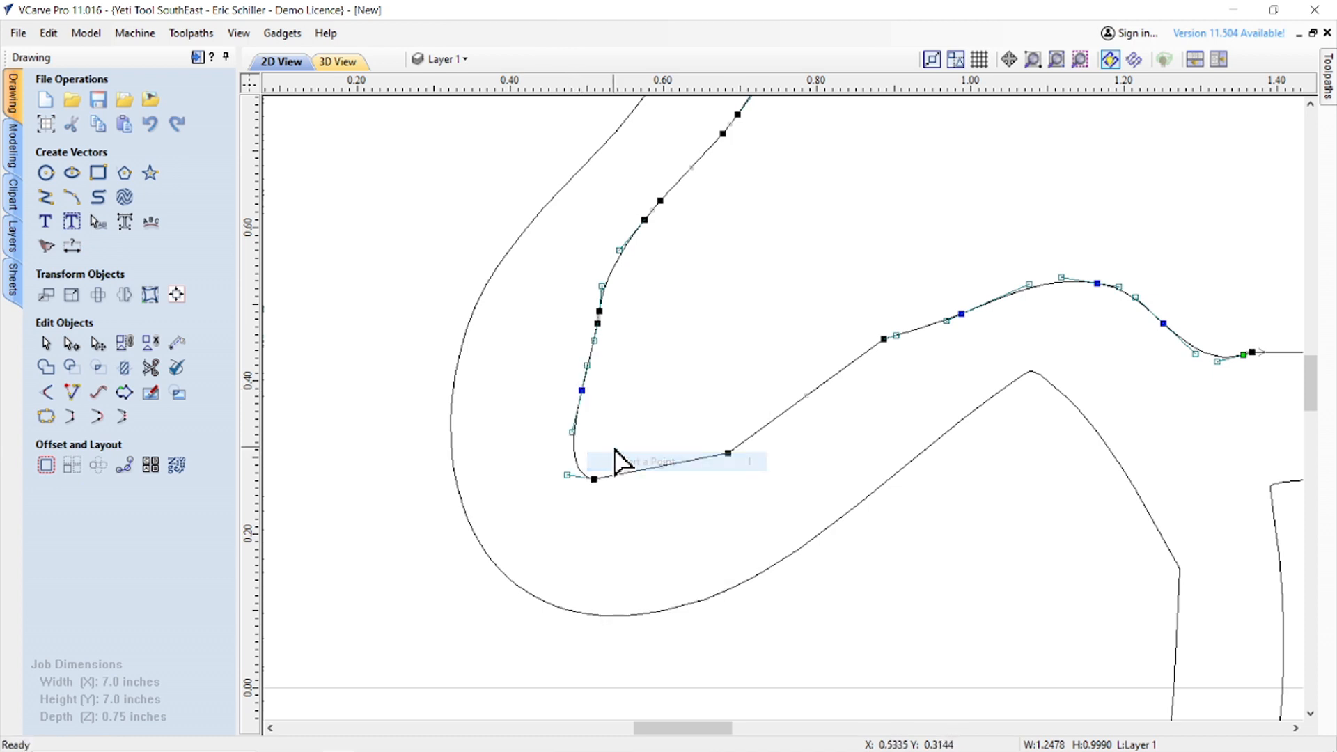
{"action": "left_click_drag", "start_coordinate": [583, 389], "coordinate": [570, 393]}
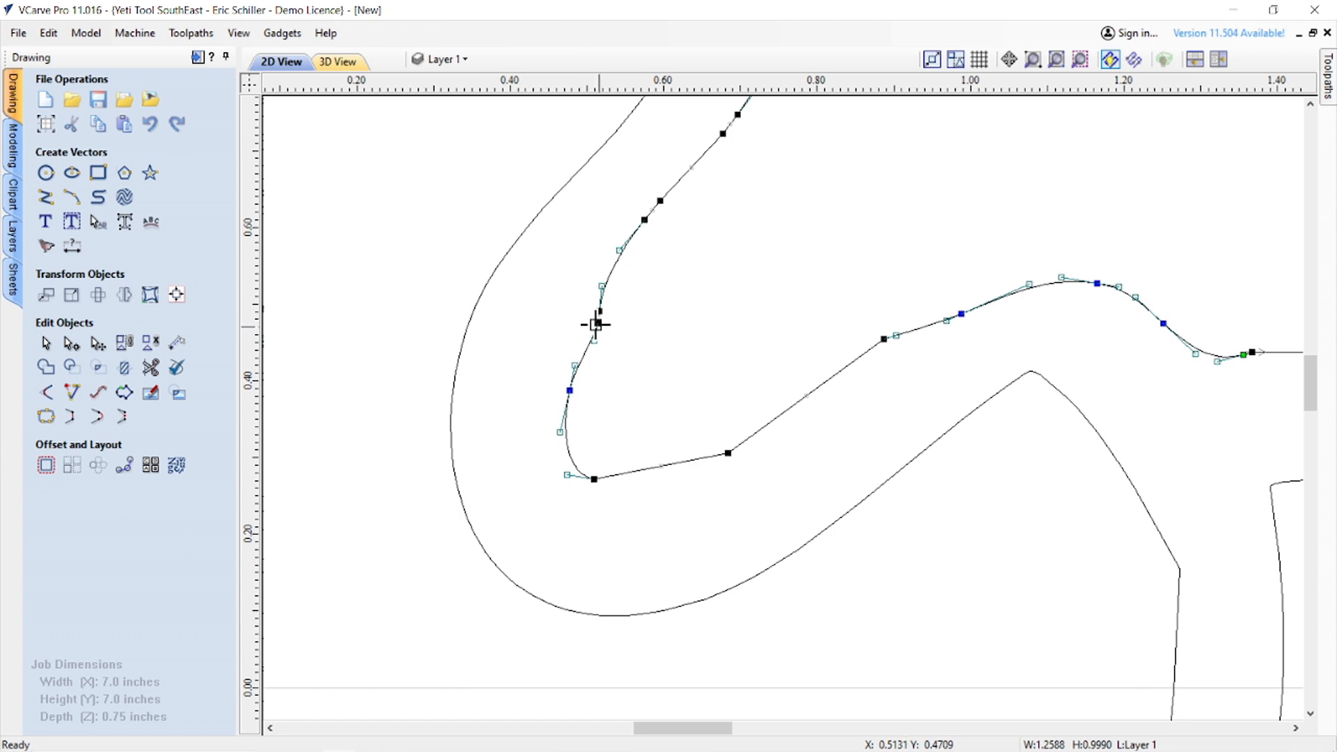
- Delete the two crowded nodes at about X 0.51, Y 0.48 on the right panel's left curve
{"action": "left_click", "coordinate": [598, 312]}
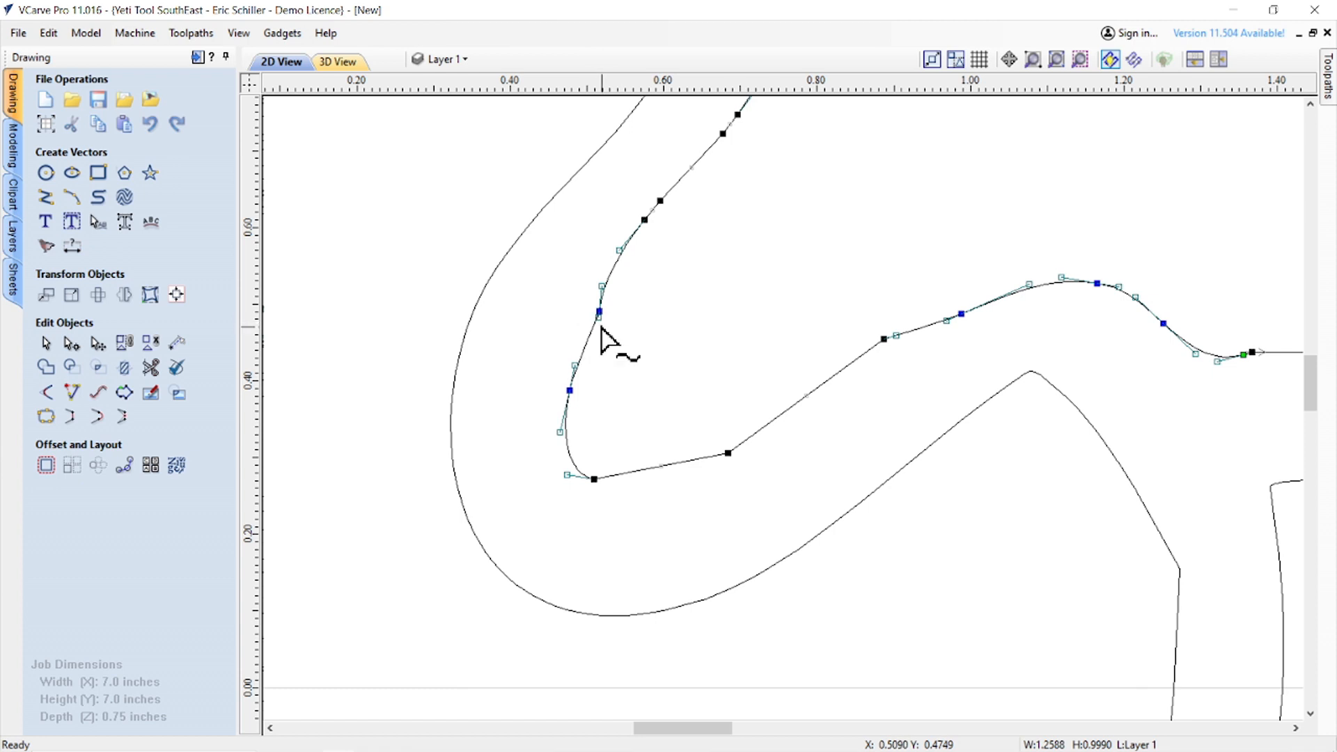
{"action": "scroll", "coordinate": [599, 325], "scroll_direction": "up", "scroll_amount": 5}
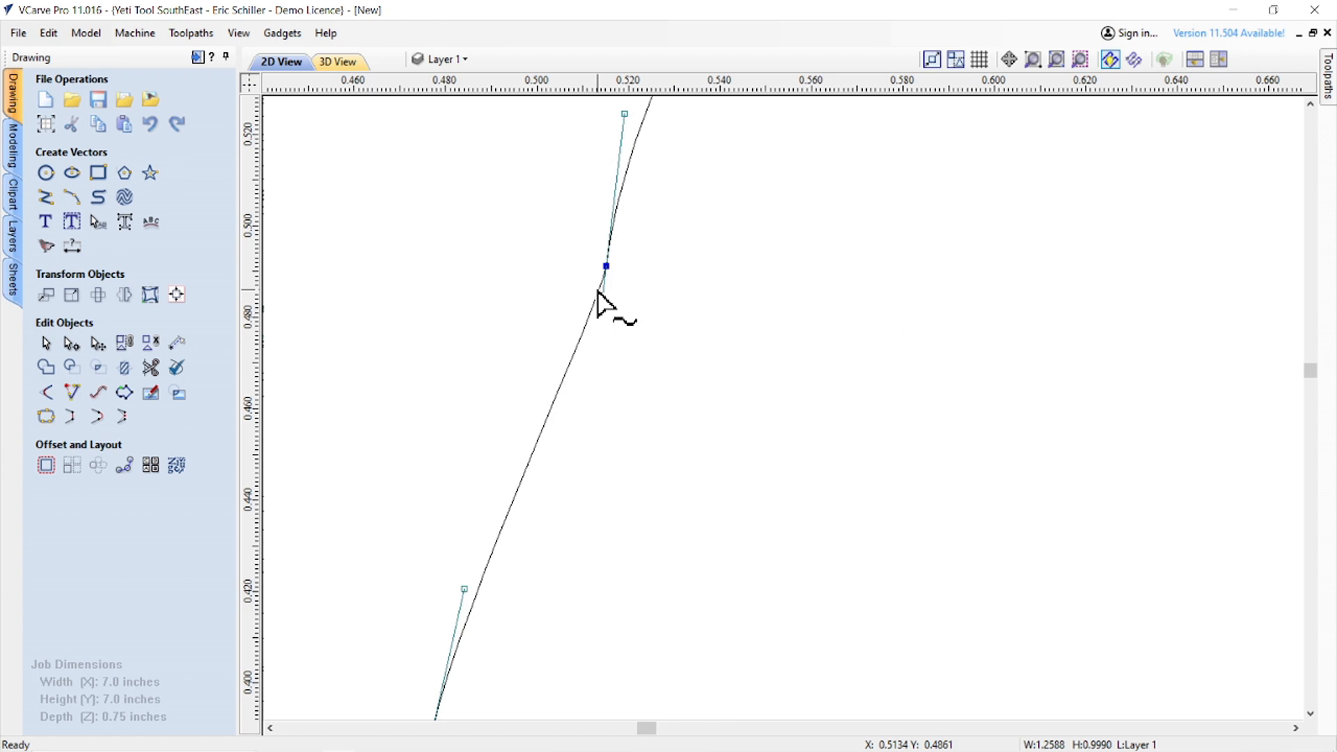
{"action": "scroll", "coordinate": [597, 292], "scroll_direction": "down", "scroll_amount": 2}
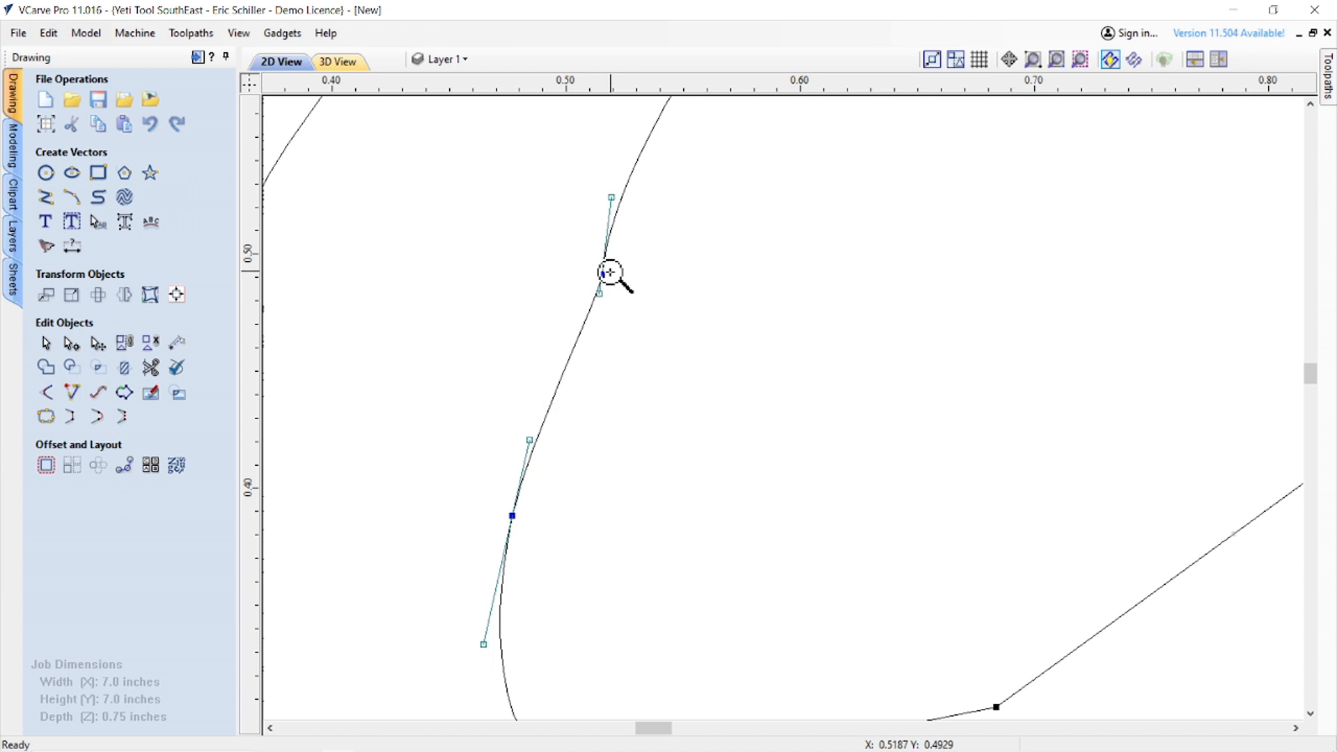
{"action": "key", "text": "d"}
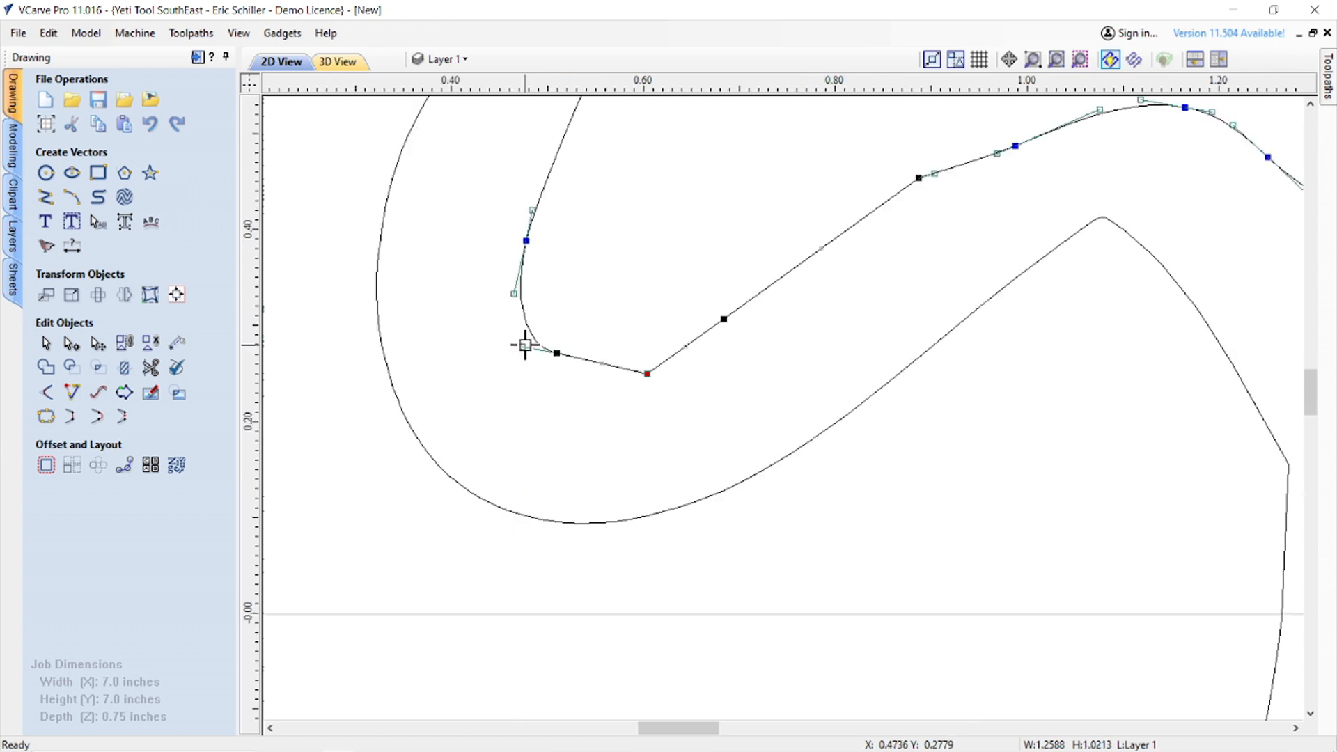
- Round the right panel's lower-left tip by converting its short bottom span to Bezier and moving the tip node to about (0.49, 0.25)
{"action": "left_click_drag", "start_coordinate": [524, 347], "coordinate": [518, 368]}
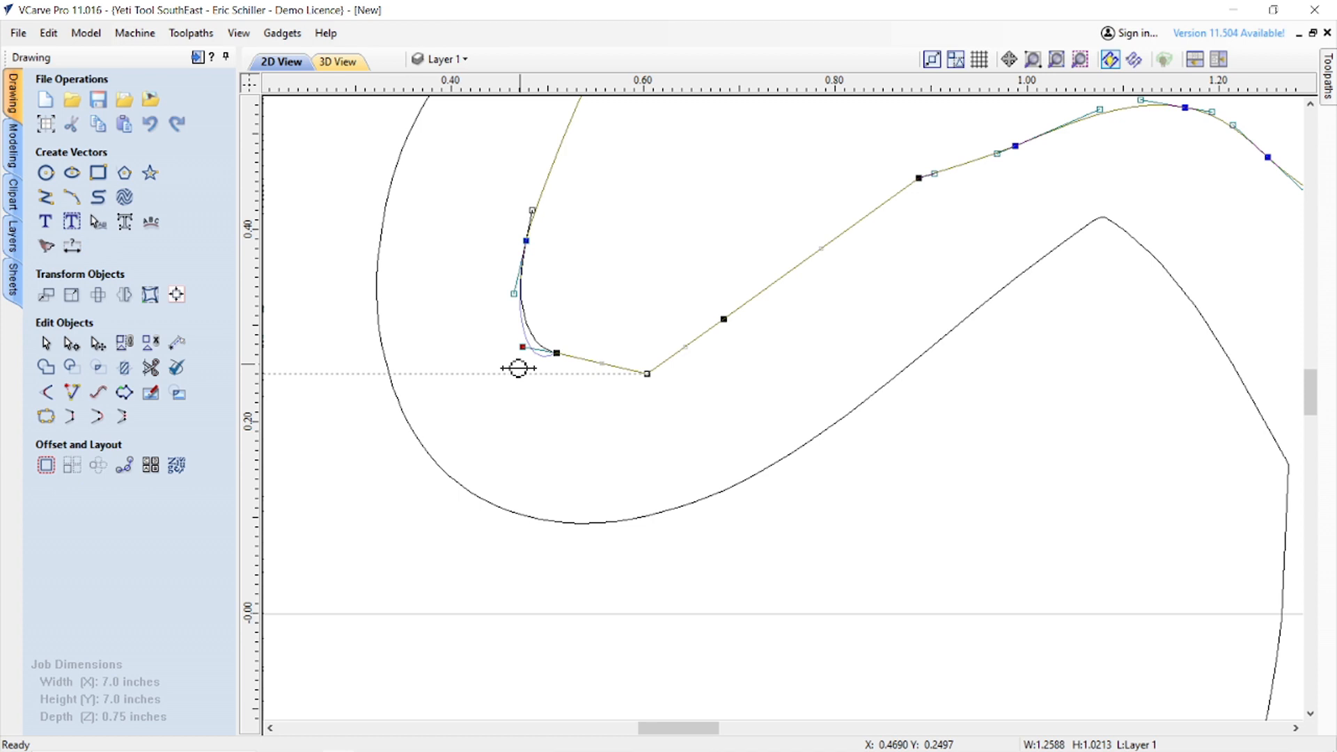
{"action": "left_click_drag", "start_coordinate": [518, 369], "coordinate": [524, 361]}
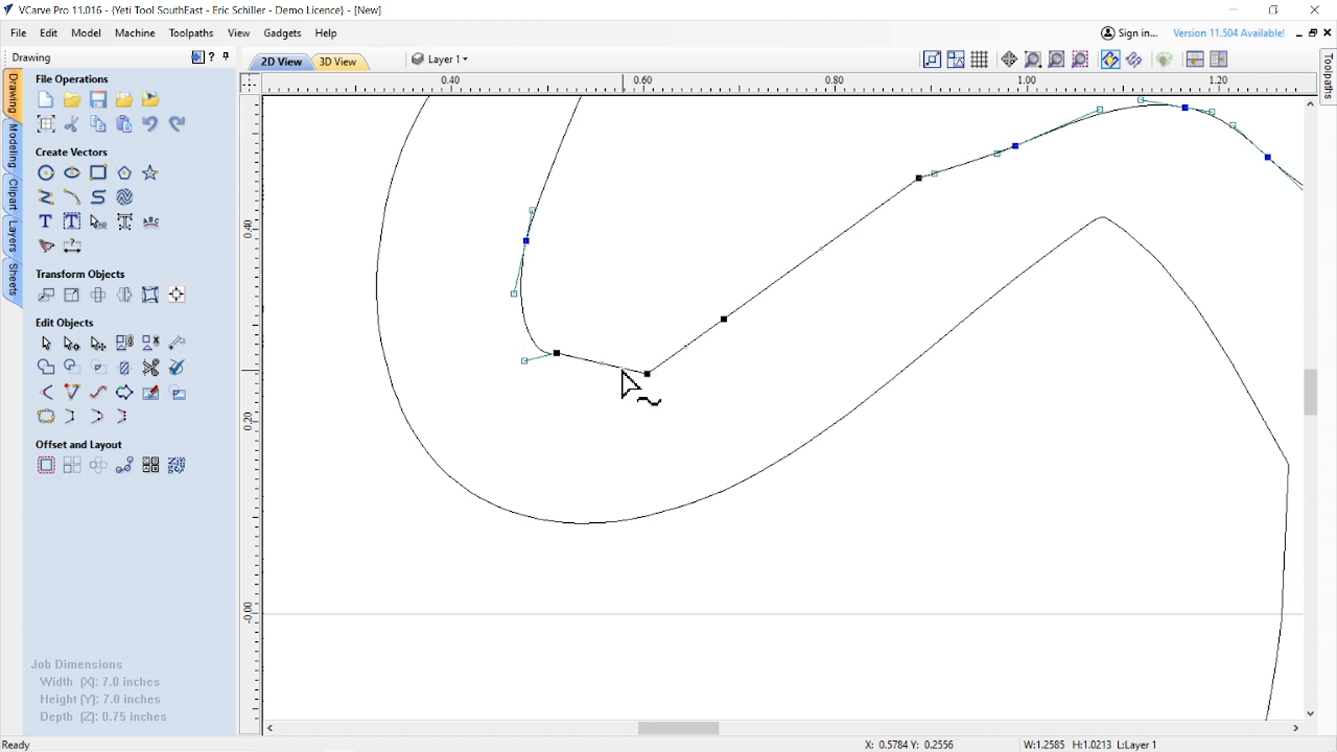
{"action": "right_click", "coordinate": [622, 370]}
{"action": "left_click", "coordinate": [669, 403]}
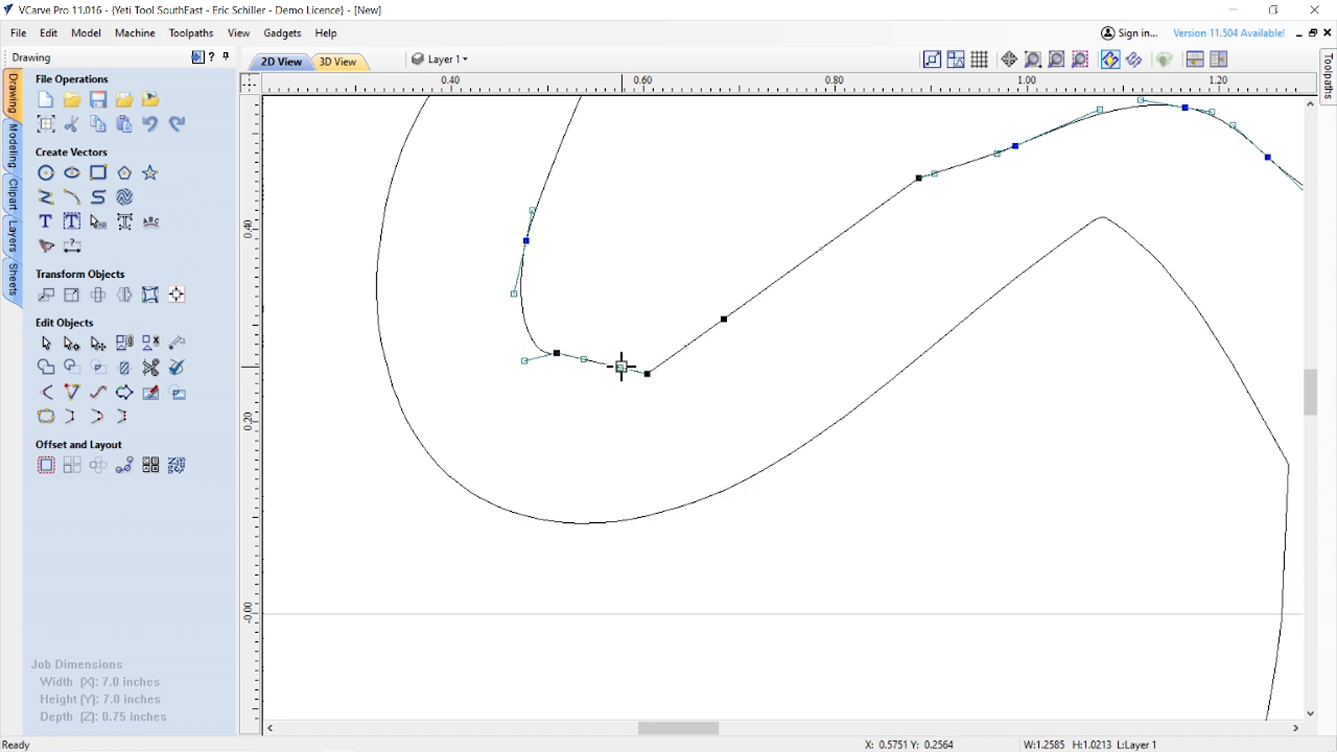
{"action": "left_click_drag", "start_coordinate": [621, 367], "coordinate": [540, 369]}
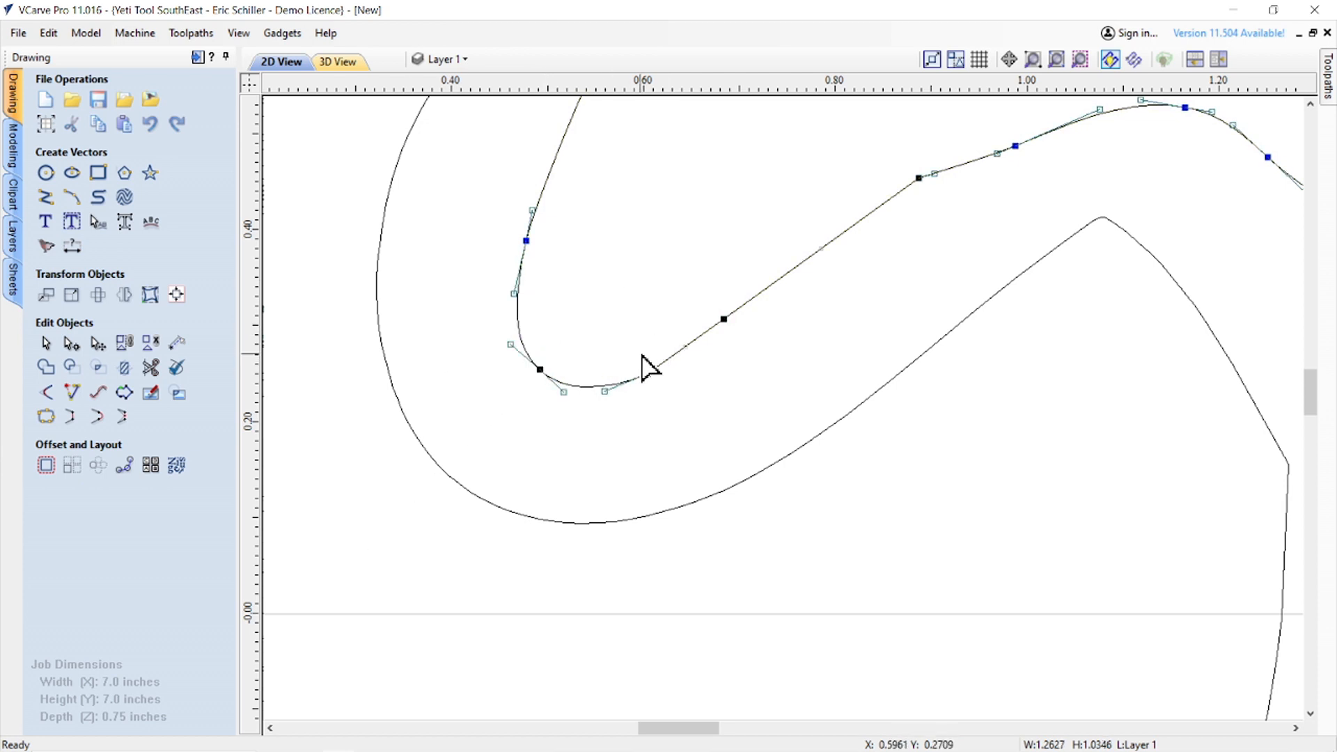
- Smooth the hump on the right panel's lower edge by moving its left node to about (1.02, 0.53) and deleting the node near X 1.16
{"action": "scroll", "coordinate": [801, 327], "scroll_direction": "down", "scroll_amount": 2}
{"action": "scroll", "coordinate": [903, 259], "scroll_direction": "up", "scroll_amount": 1}
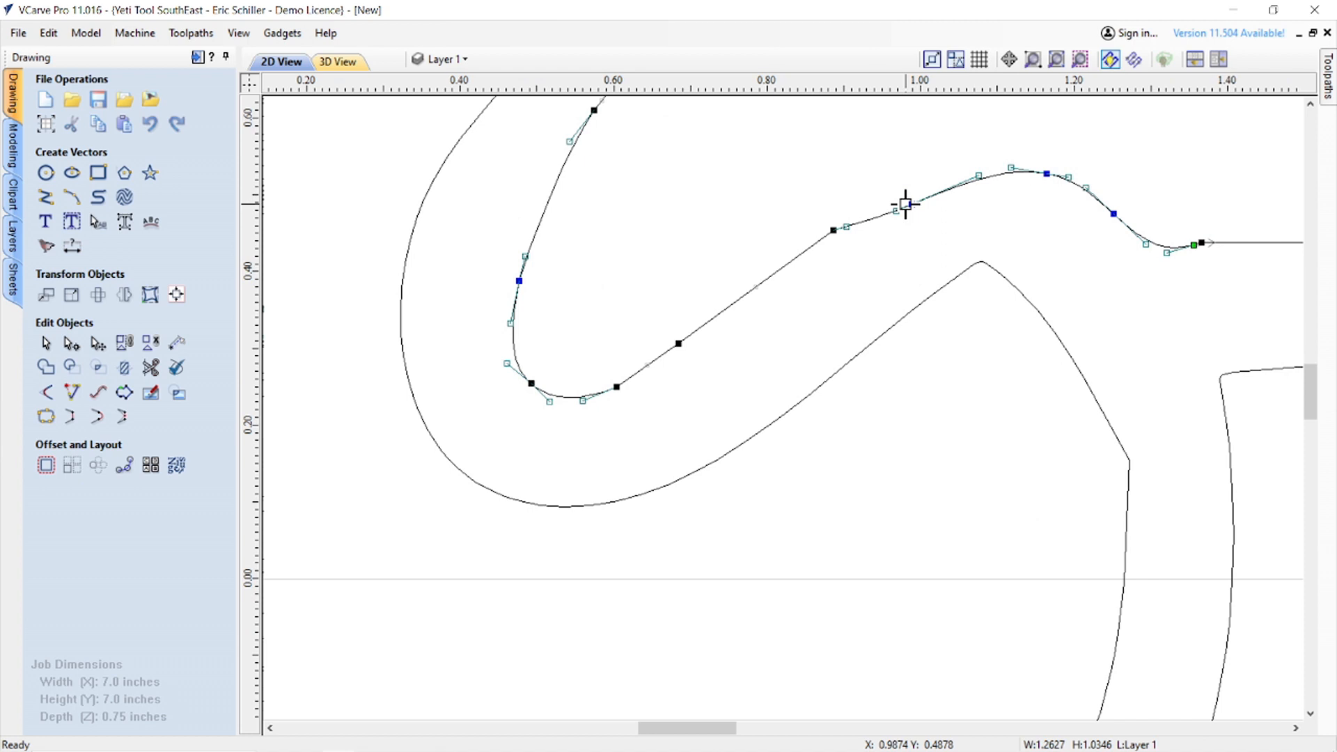
{"action": "left_click_drag", "start_coordinate": [911, 204], "coordinate": [907, 192]}
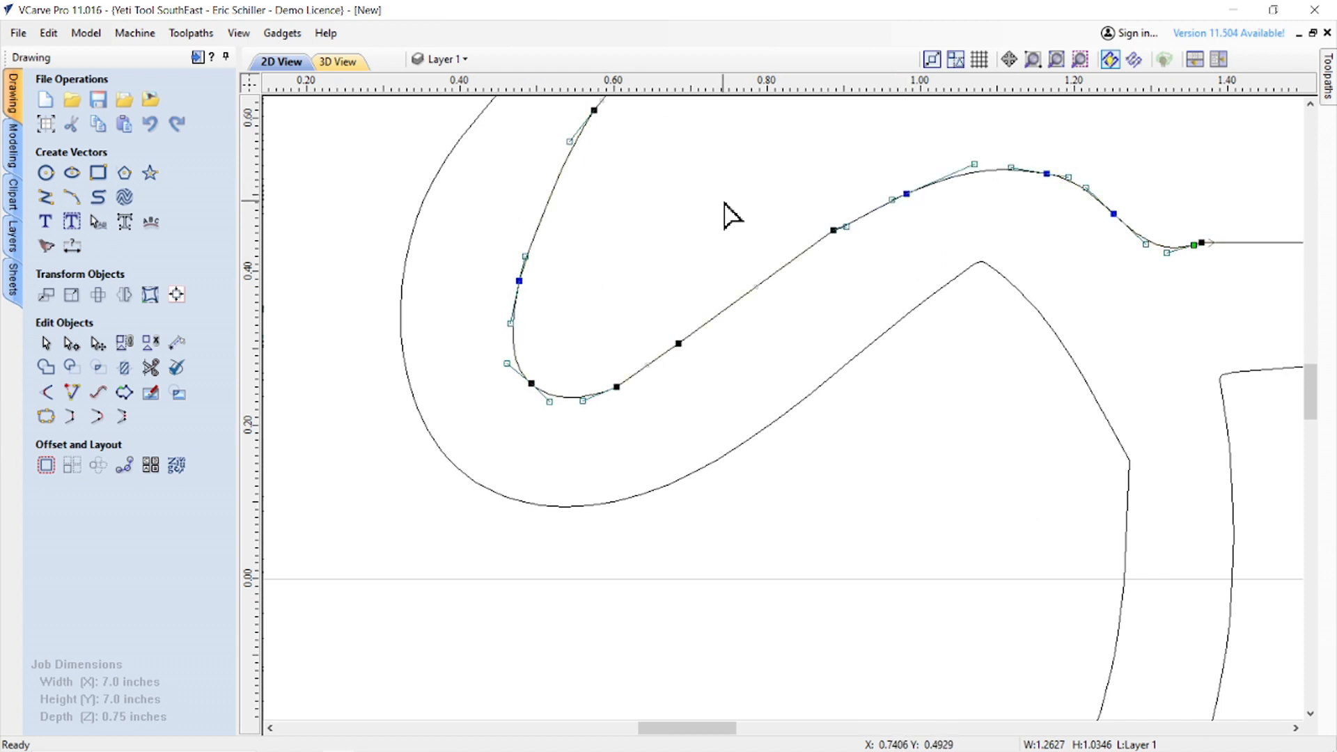
{"action": "scroll", "coordinate": [644, 282], "scroll_direction": "down", "scroll_amount": 3}
{"action": "scroll", "coordinate": [954, 457], "scroll_direction": "down", "scroll_amount": 2}
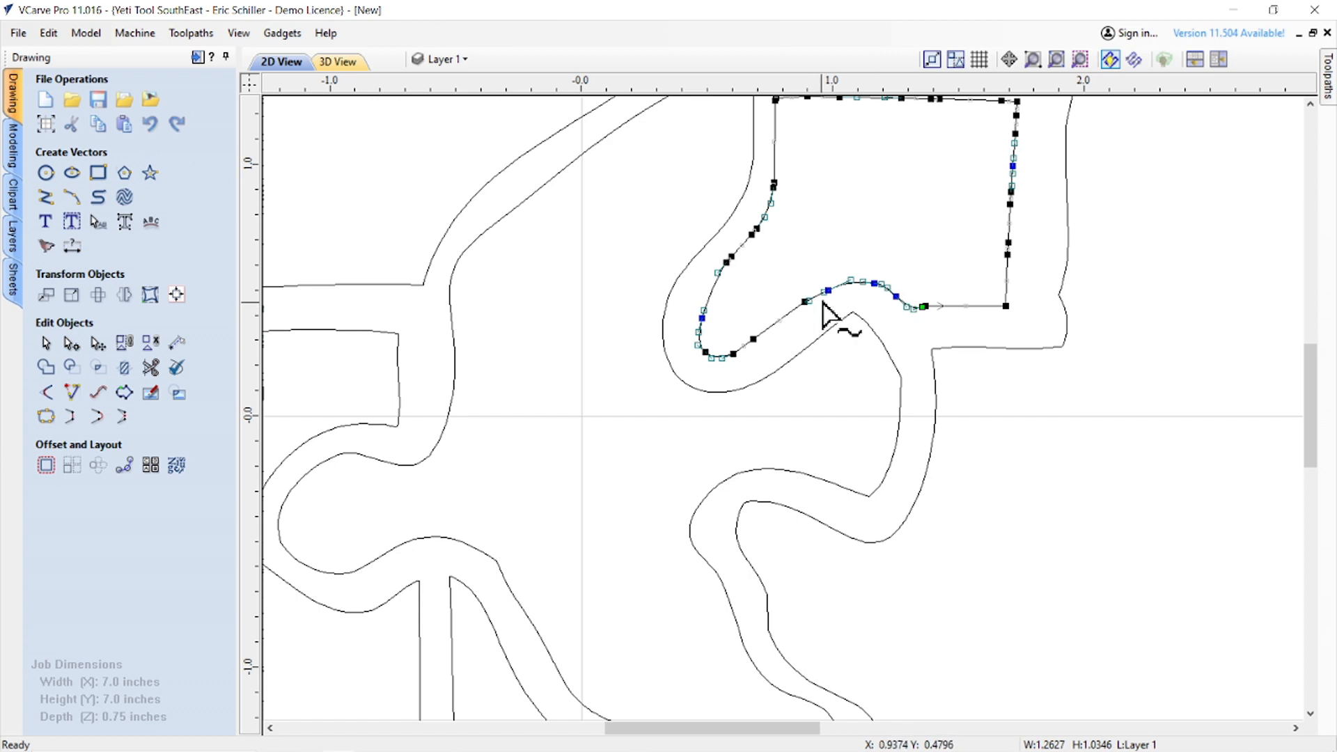
{"action": "scroll", "coordinate": [840, 289], "scroll_direction": "up", "scroll_amount": 4}
{"action": "left_click_drag", "start_coordinate": [814, 299], "coordinate": [836, 280]}
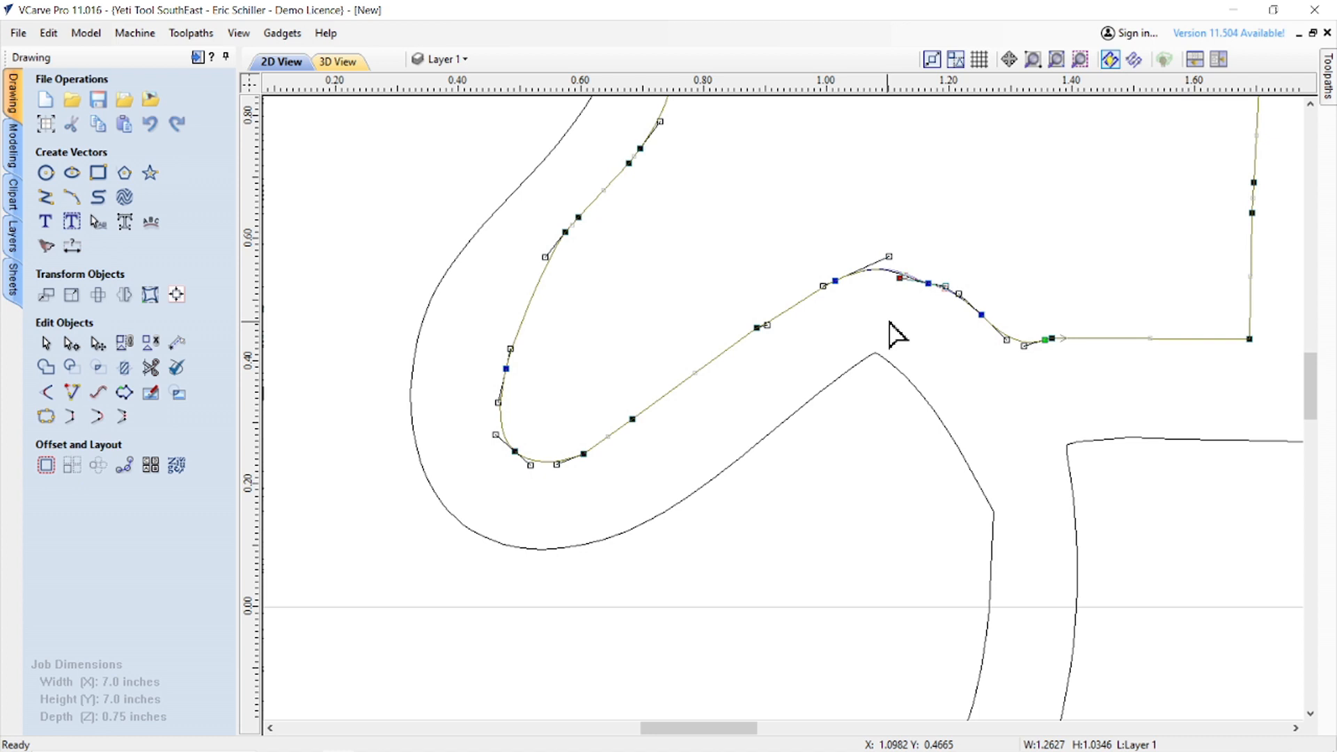
{"action": "scroll", "coordinate": [895, 286], "scroll_direction": "up", "scroll_amount": 4}
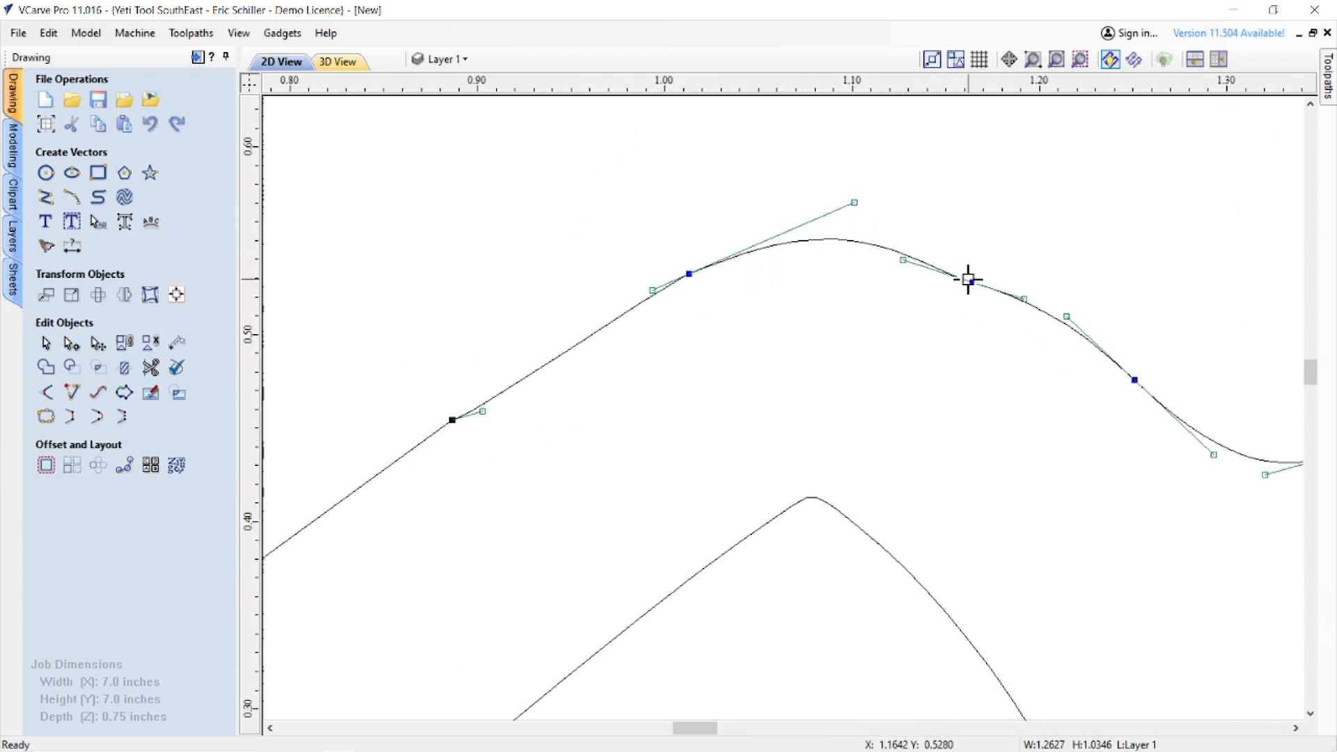
{"action": "key", "text": "d"}
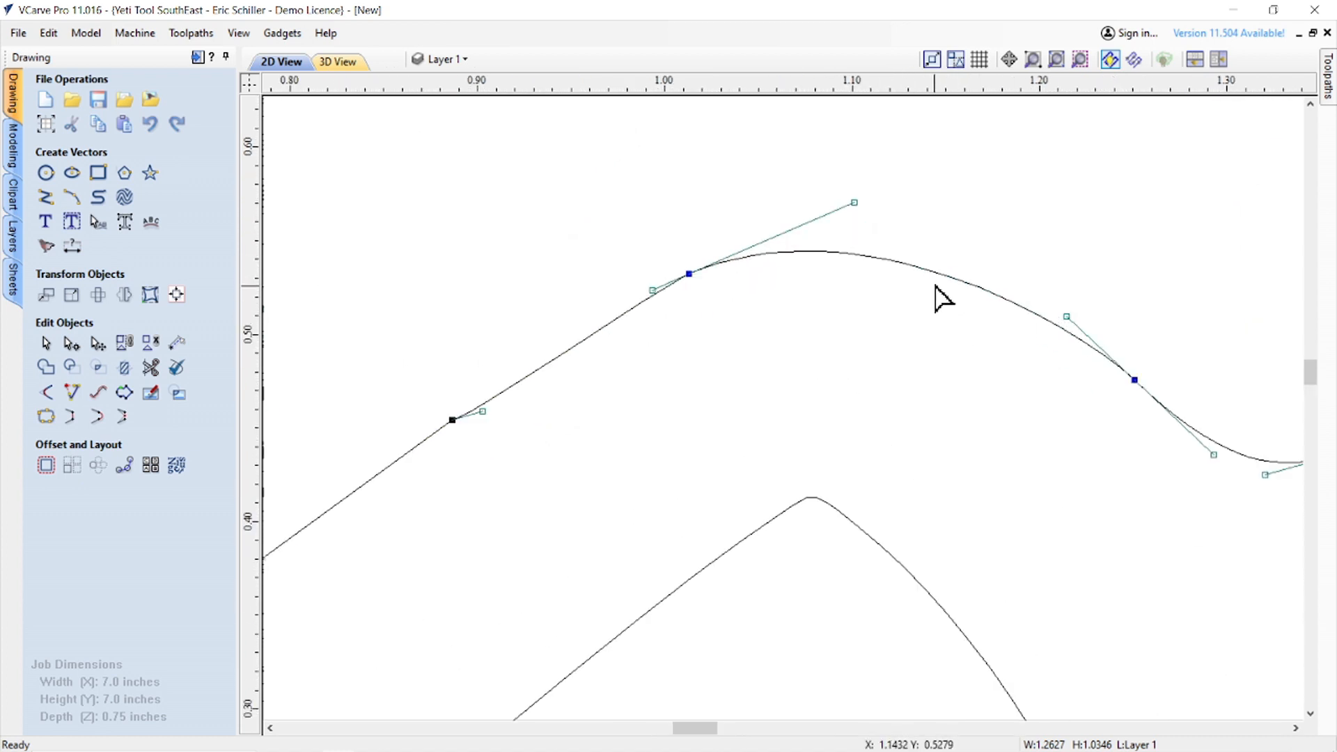
- Node-edit the cross's outer outline and delete the bump nodes on the right arm's top edge between about X 1.77 and 1.81
{"action": "scroll", "coordinate": [537, 311], "scroll_direction": "down", "scroll_amount": 6}
{"action": "scroll", "coordinate": [1068, 477], "scroll_direction": "down", "scroll_amount": 5}
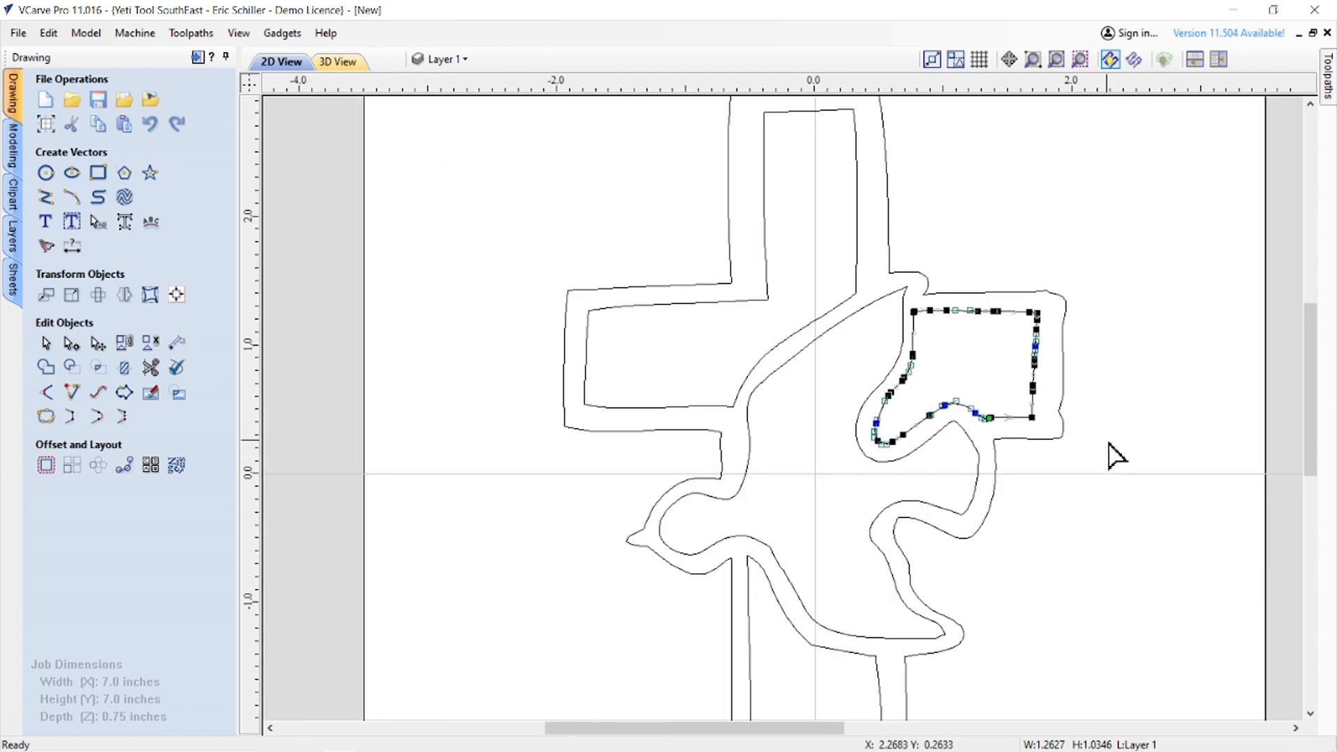
{"action": "scroll", "coordinate": [950, 427], "scroll_direction": "up", "scroll_amount": 8}
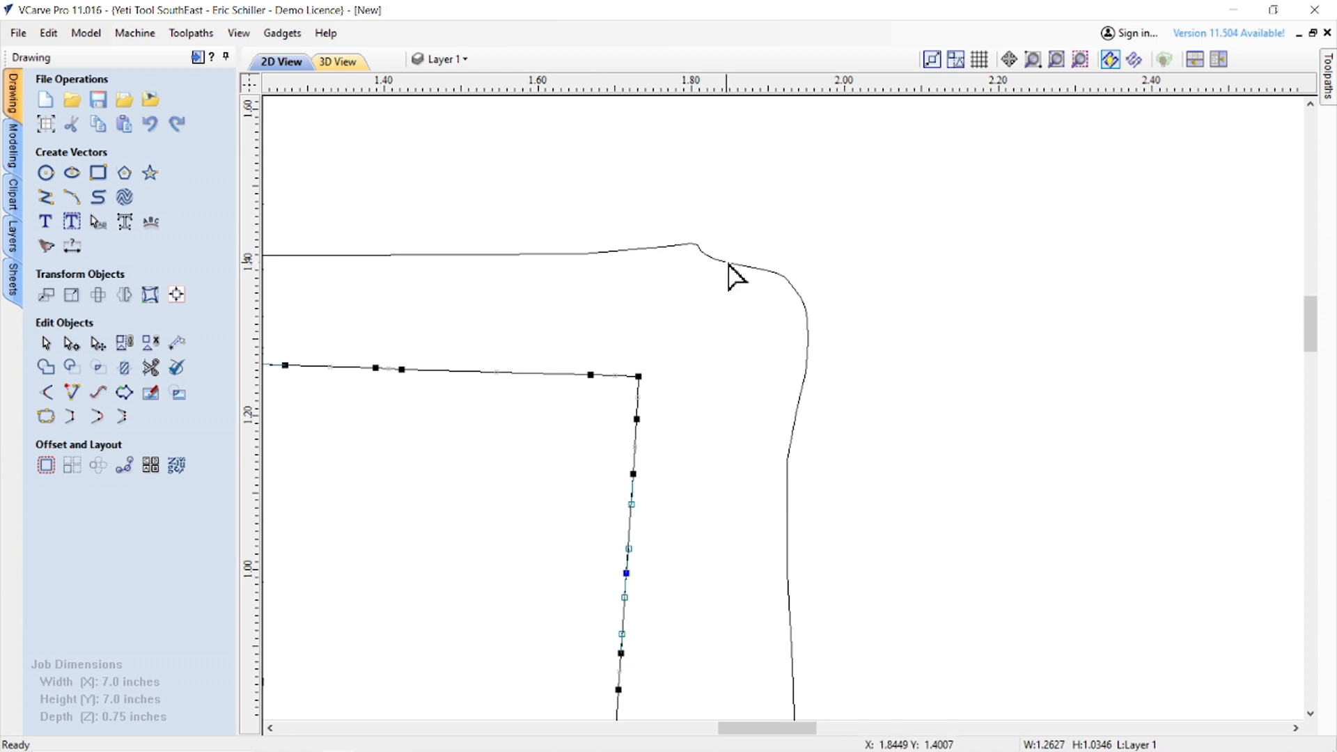
{"action": "left_click", "coordinate": [728, 264]}
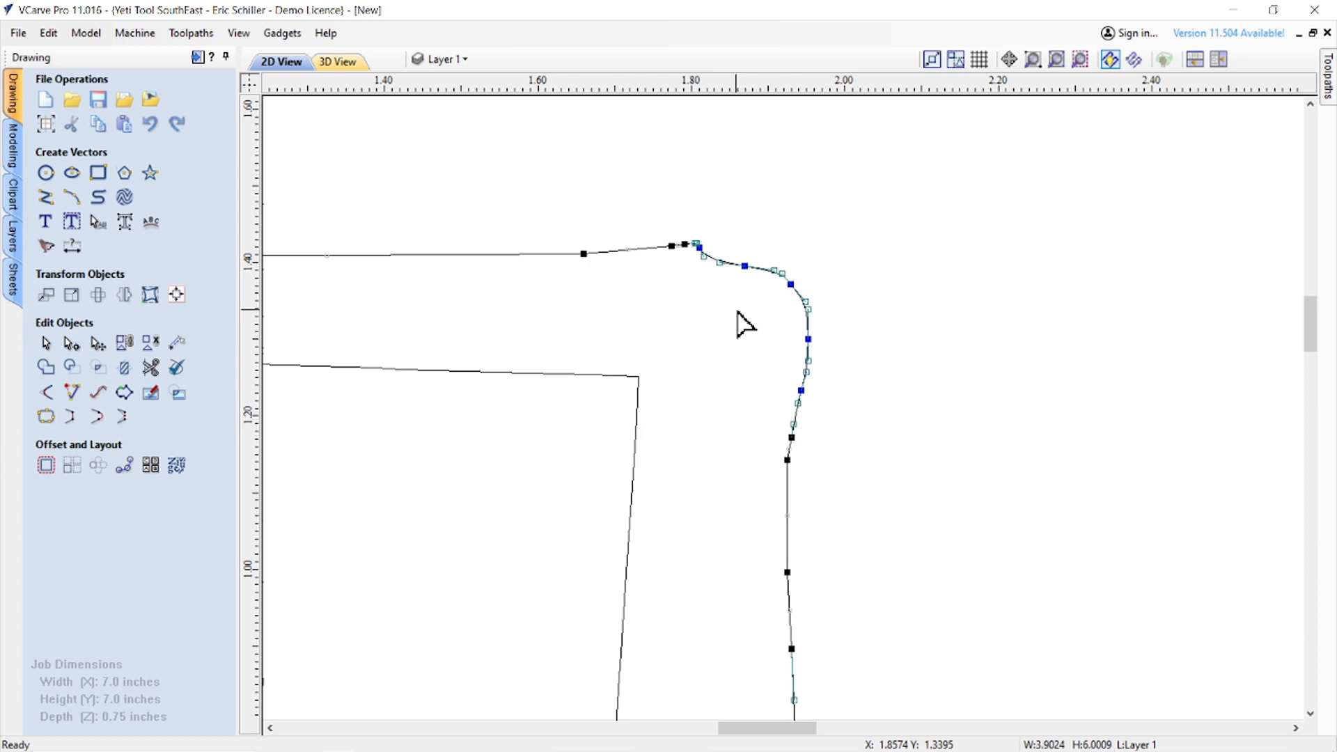
{"action": "scroll", "coordinate": [745, 324], "scroll_direction": "up", "scroll_amount": 3}
{"action": "scroll", "coordinate": [626, 290], "scroll_direction": "up", "scroll_amount": 4}
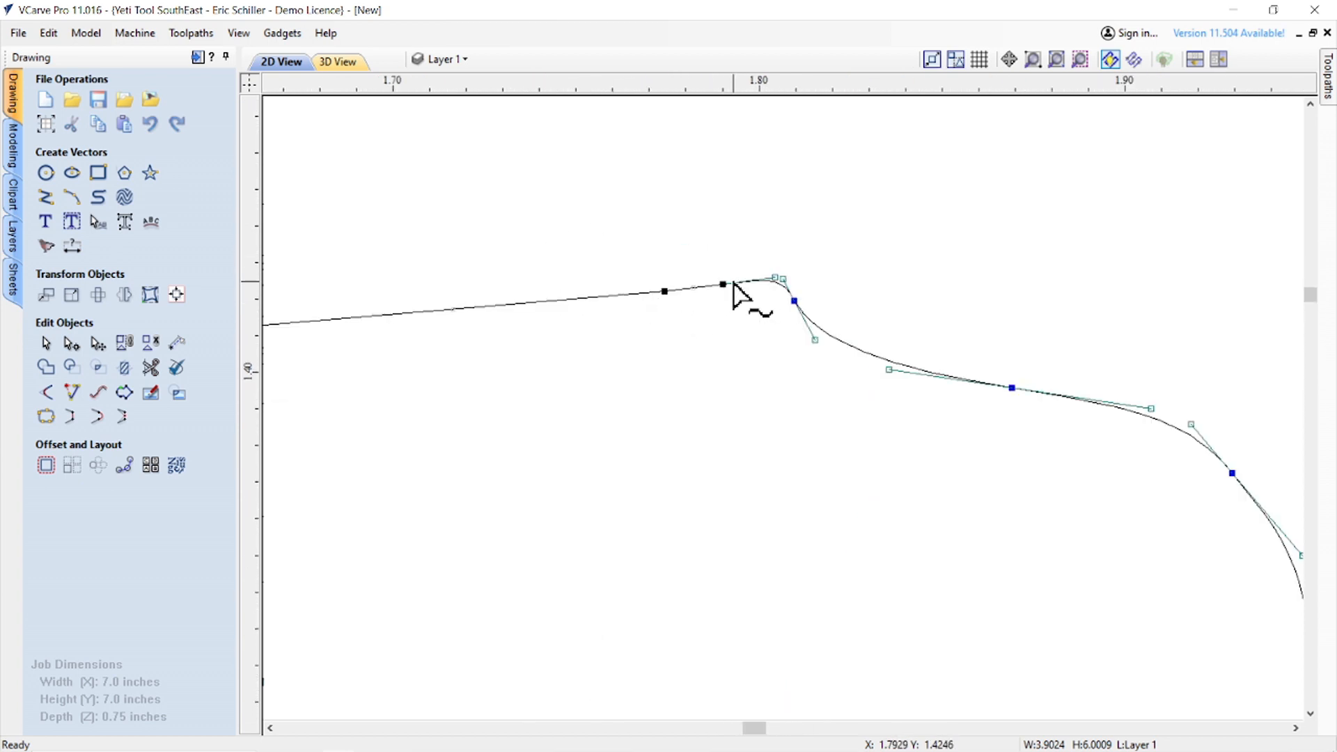
{"action": "key", "text": "d"}
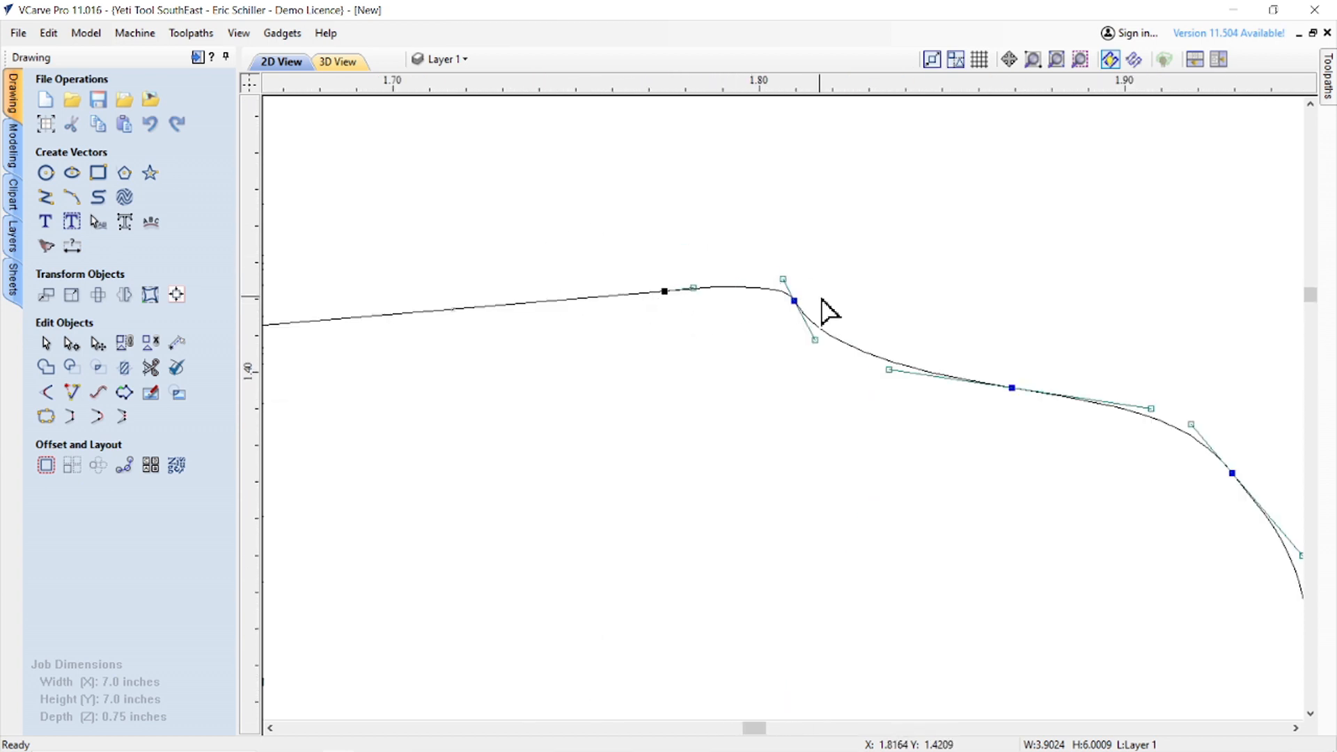
{"action": "key", "text": "d"}
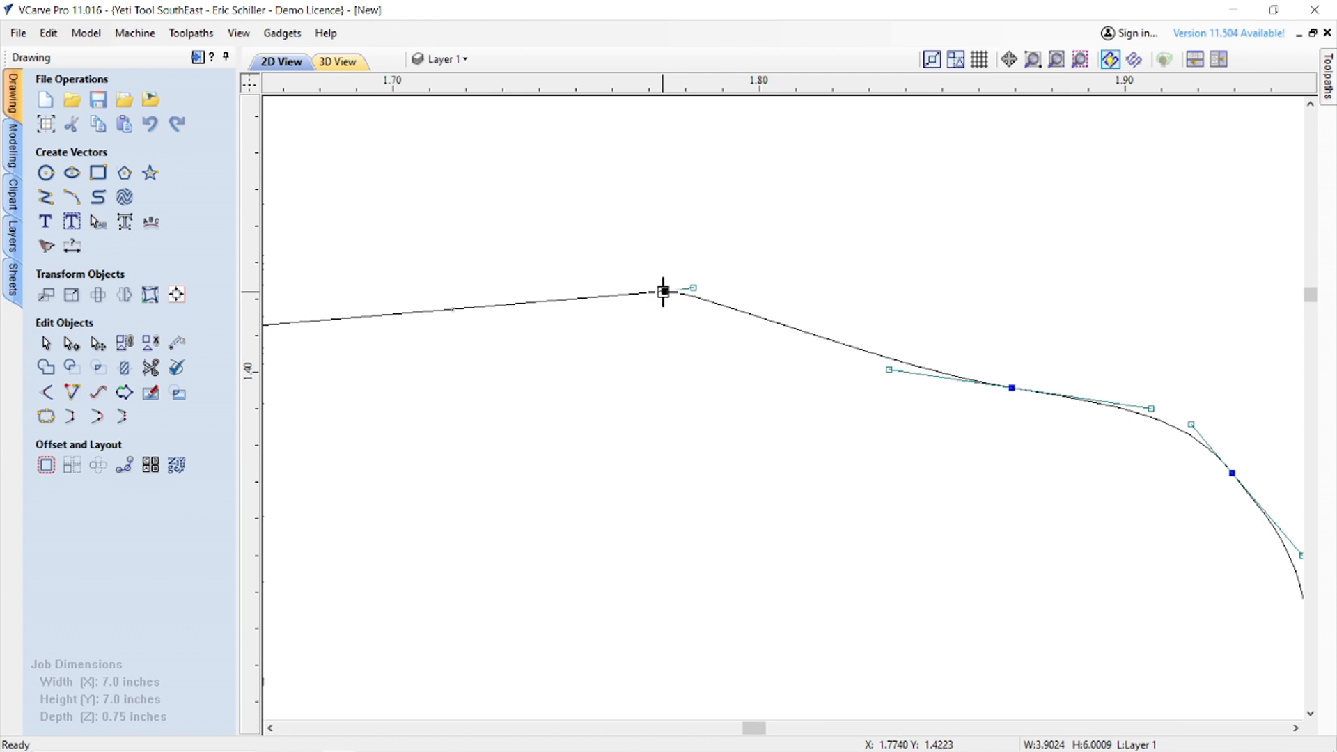
{"action": "key", "text": "d"}
{"action": "scroll", "coordinate": [679, 272], "scroll_direction": "down", "scroll_amount": 2}
{"action": "scroll", "coordinate": [806, 262], "scroll_direction": "down", "scroll_amount": 1}
{"action": "scroll", "coordinate": [926, 239], "scroll_direction": "down", "scroll_amount": 1}
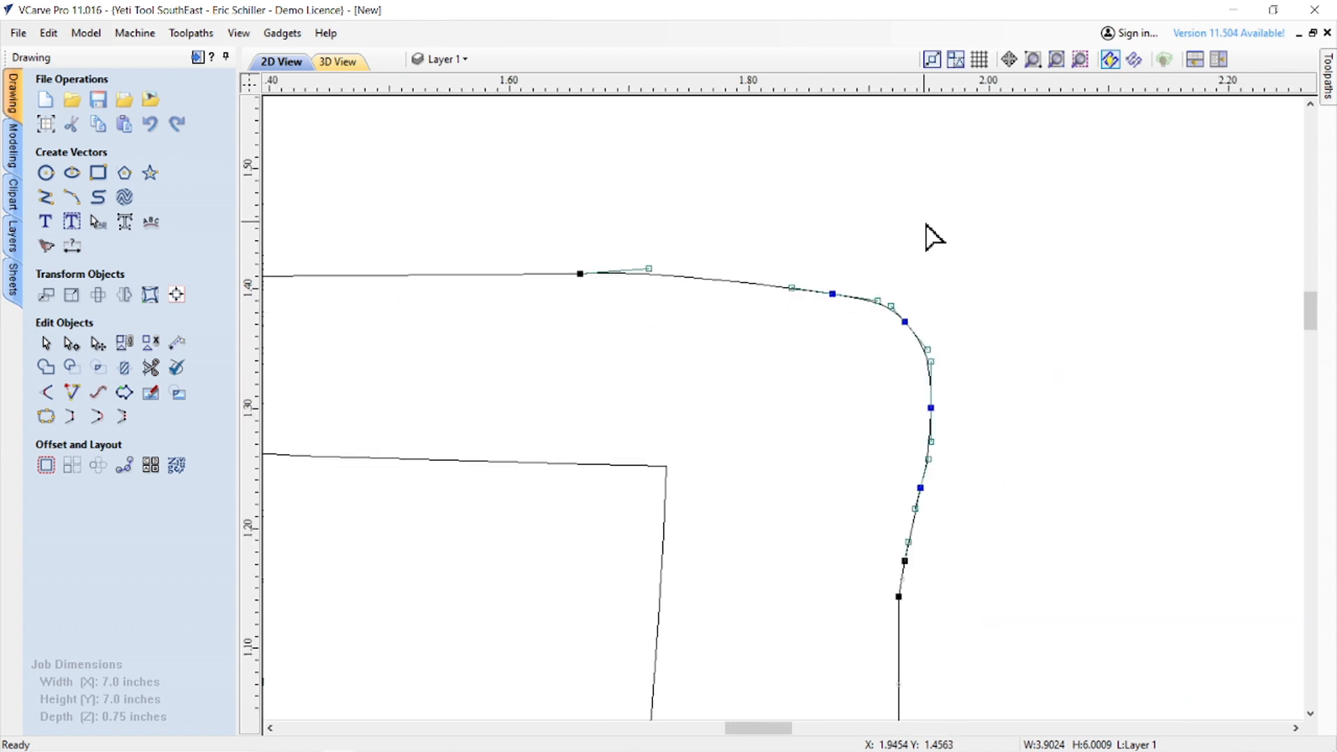
{"action": "left_click", "coordinate": [933, 237]}
{"action": "scroll", "coordinate": [961, 239], "scroll_direction": "down", "scroll_amount": 1}
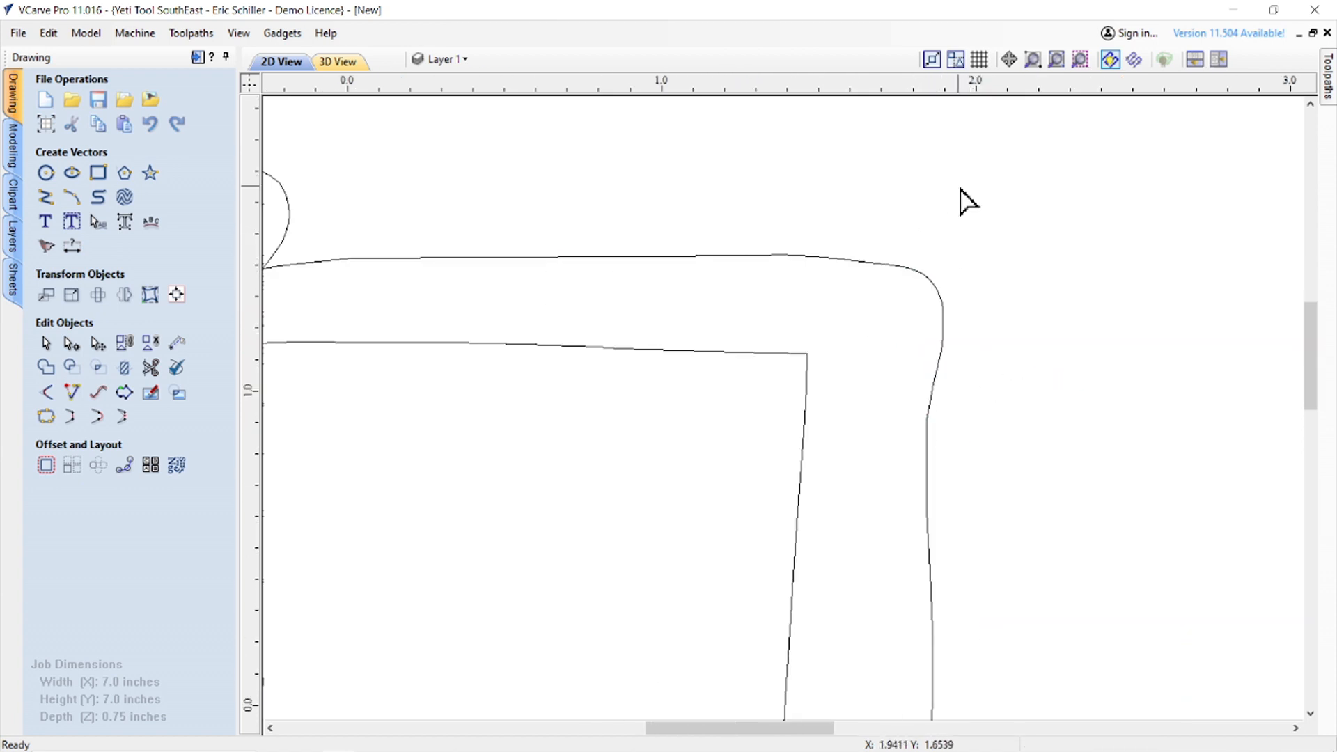
- Straighten the right arm's outer end by deleting the outline nodes between about Y 0.90 and Y 1.30
{"action": "scroll", "coordinate": [964, 382], "scroll_direction": "up", "scroll_amount": 2}
{"action": "left_click", "coordinate": [951, 285]}
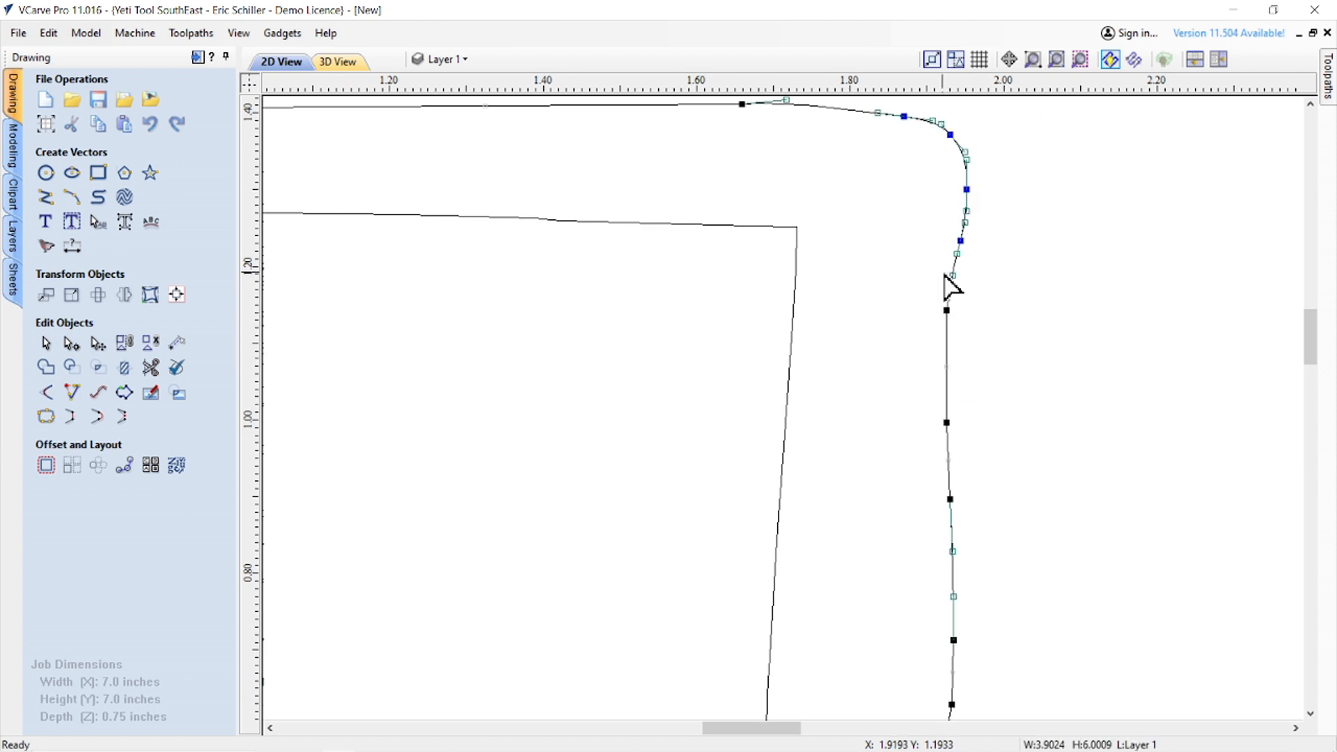
{"action": "scroll", "coordinate": [944, 326], "scroll_direction": "up", "scroll_amount": 2}
{"action": "key", "text": "d"}
{"action": "key", "text": "d"}
{"action": "key", "text": "d"}
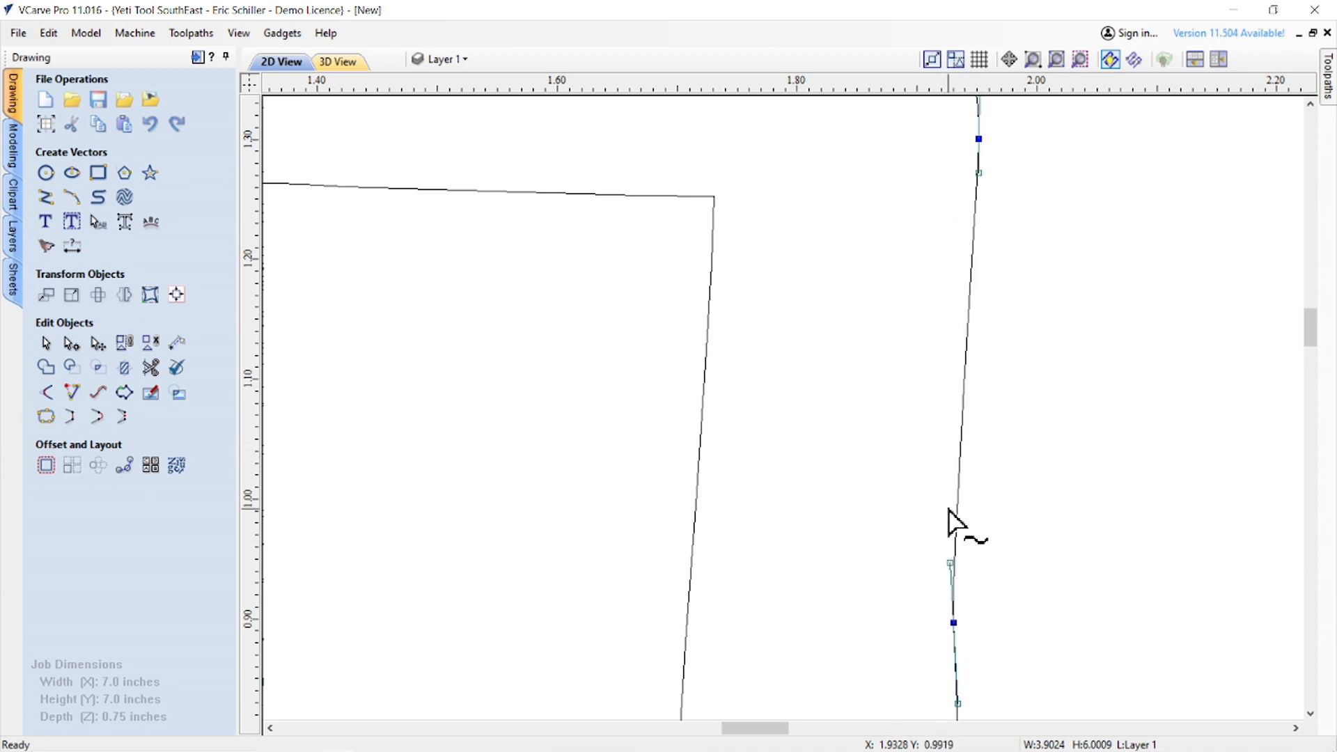
- Remove the notch low on the right arm's outer end by deleting the outline nodes between about Y 0.30 and Y 0.63
{"action": "scroll", "coordinate": [1028, 275], "scroll_direction": "down", "scroll_amount": 7}
{"action": "middle_click_drag", "start_coordinate": [1064, 437], "coordinate": [1040, 244]}
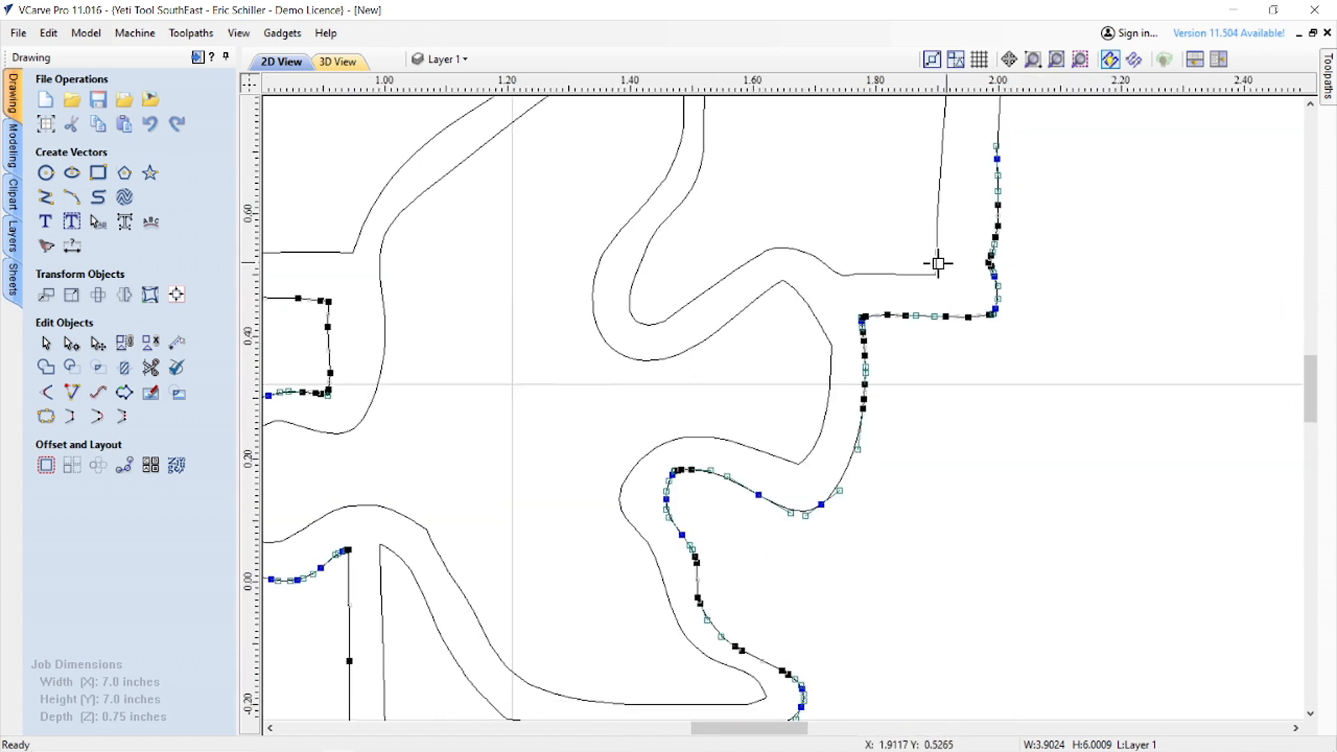
{"action": "scroll", "coordinate": [1003, 261], "scroll_direction": "up", "scroll_amount": 5}
{"action": "key", "text": "d"}
{"action": "key", "text": "d"}
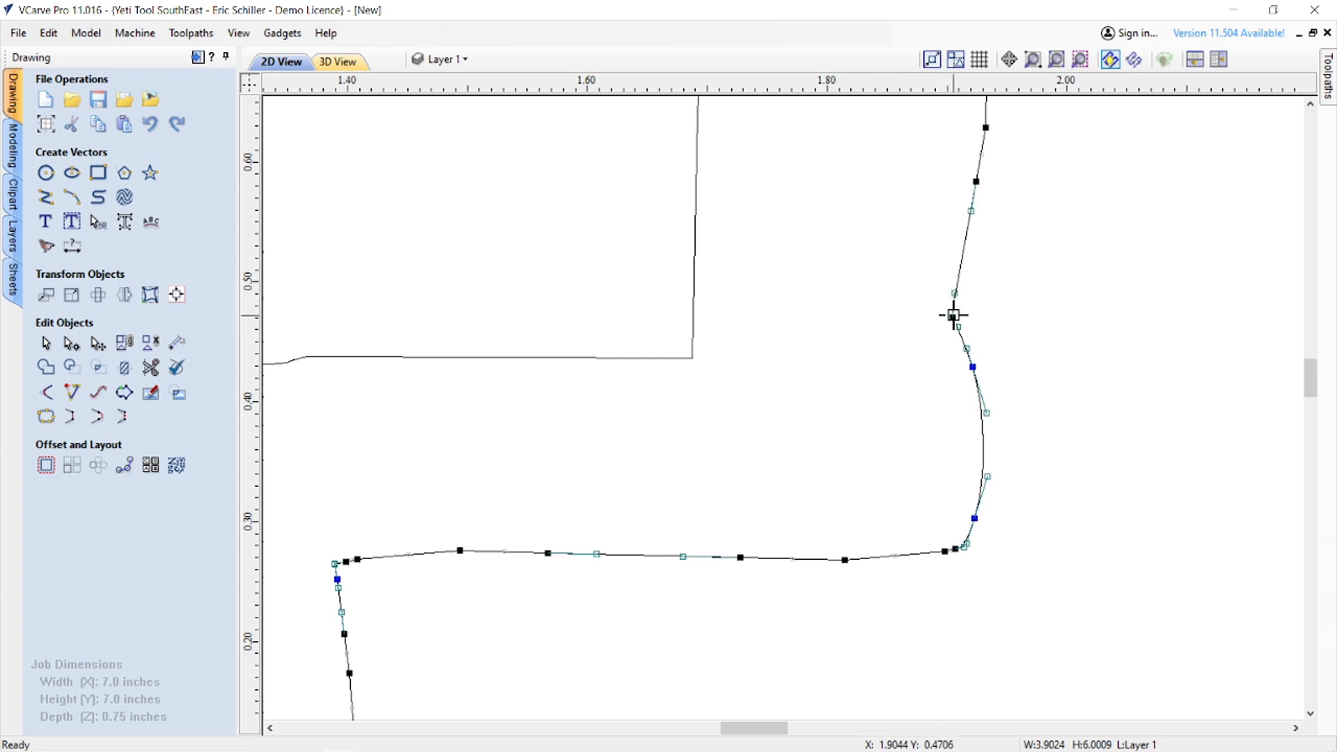
{"action": "key", "text": "d"}
{"action": "key", "text": "d"}
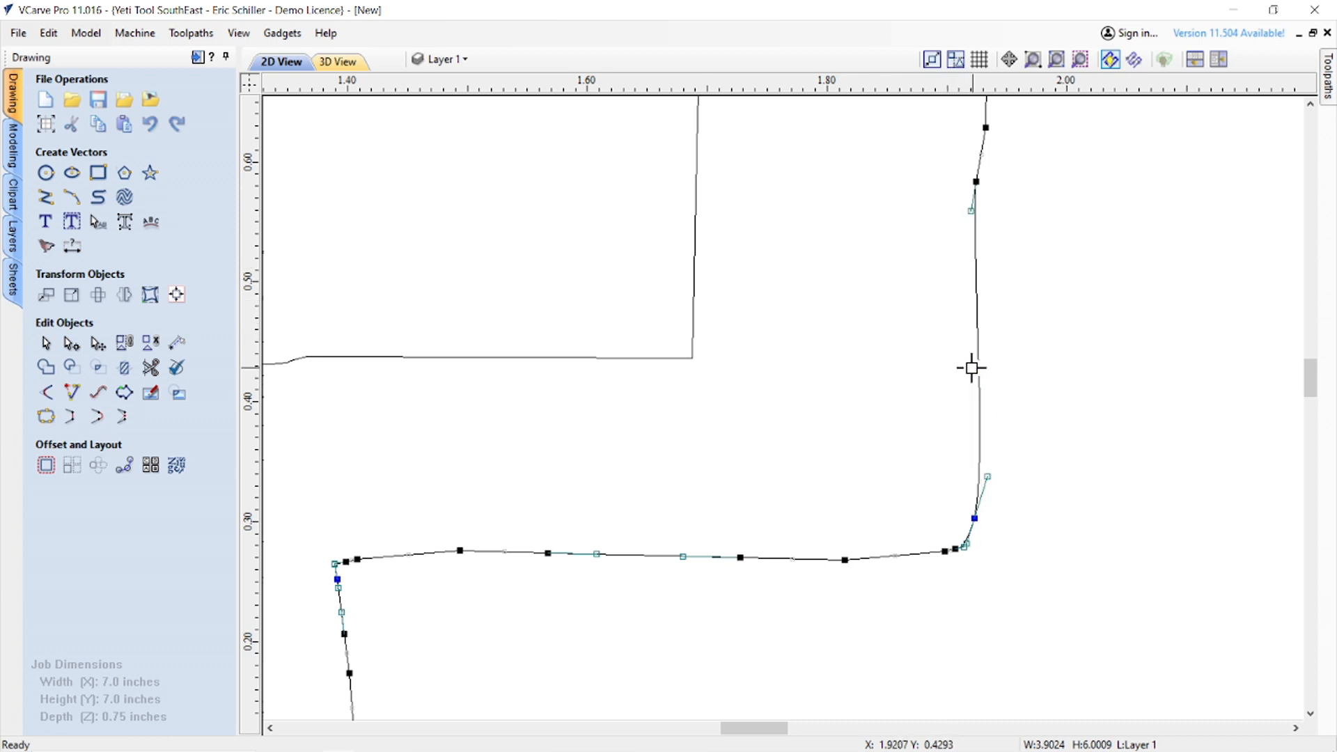
{"action": "key", "text": "d"}
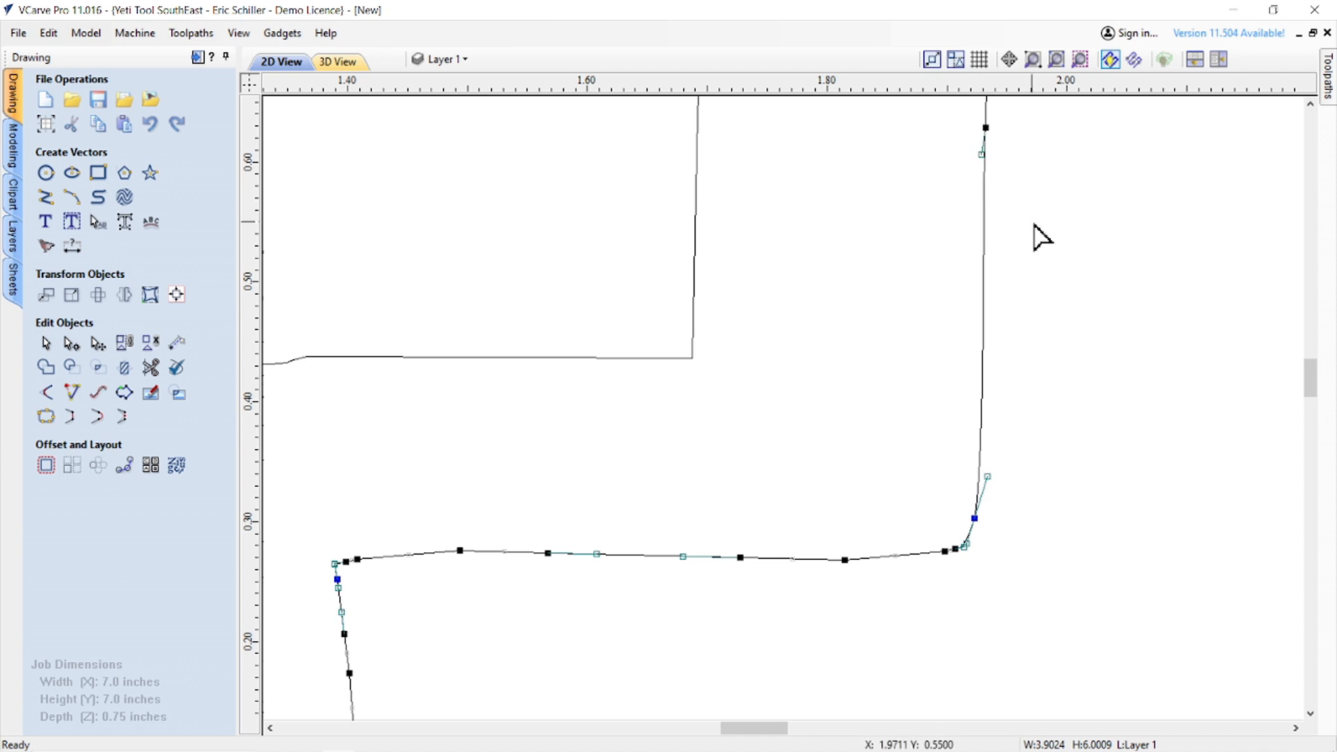
- Delete the outline bulge nodes between about Y -2.83 and -2.98 at the lower leg's bottom-right corner and pull its curve handle to about (0.72, -3.00)
{"action": "scroll", "coordinate": [961, 243], "scroll_direction": "down", "scroll_amount": 5}
{"action": "scroll", "coordinate": [1021, 166], "scroll_direction": "down", "scroll_amount": 3}
{"action": "scroll", "coordinate": [901, 328], "scroll_direction": "up", "scroll_amount": 8}
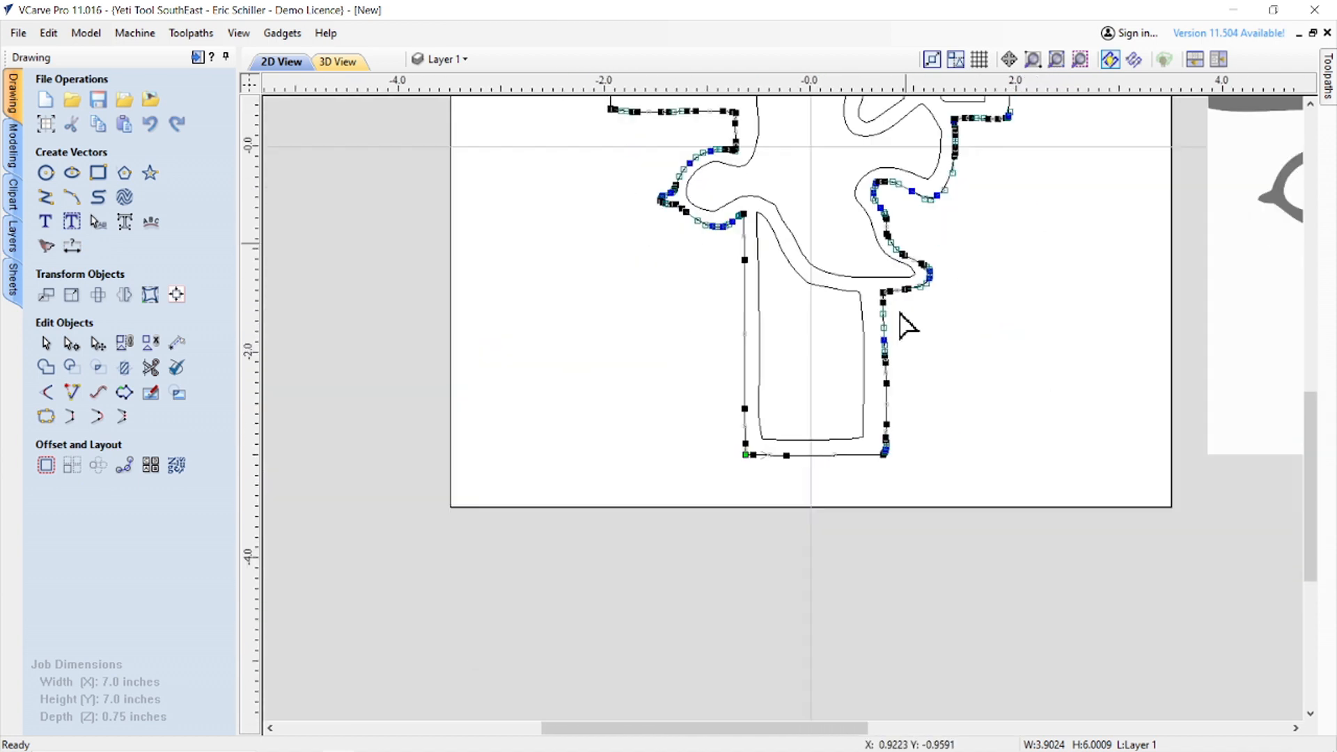
{"action": "scroll", "coordinate": [940, 370], "scroll_direction": "up", "scroll_amount": 3}
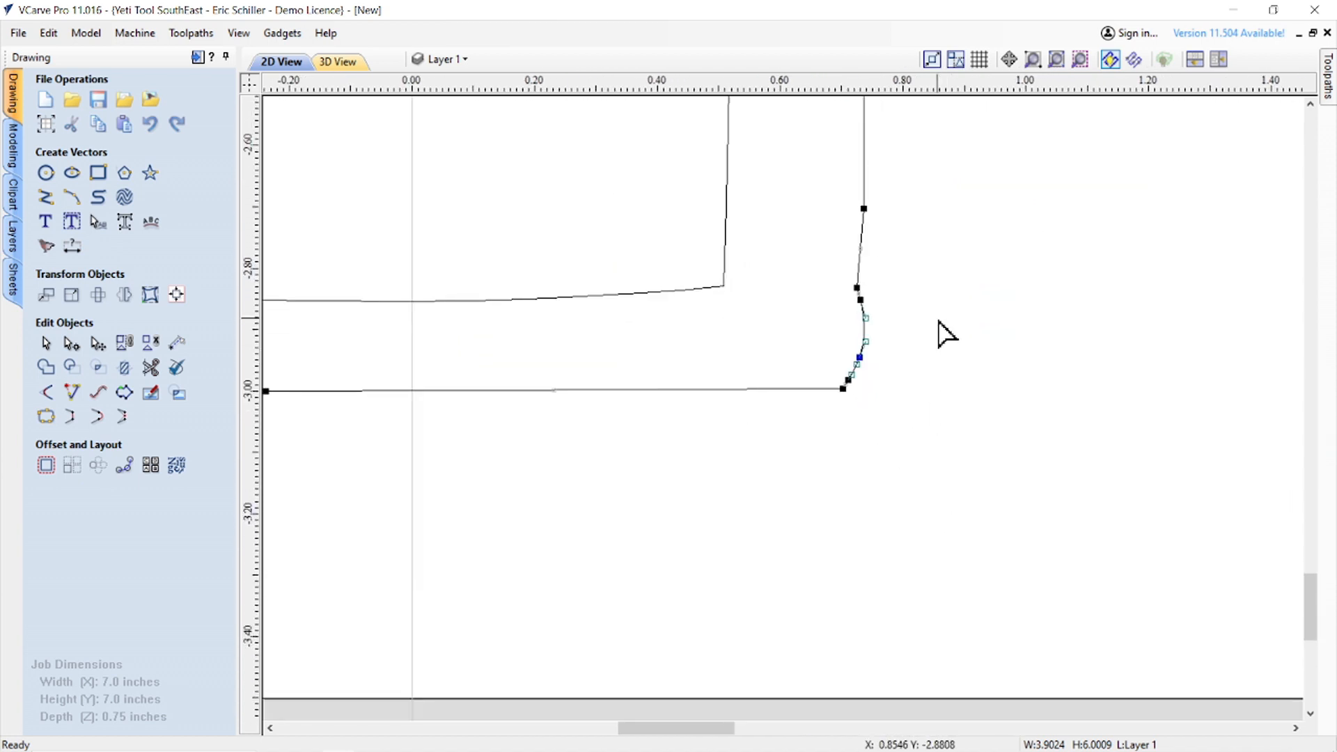
{"action": "scroll", "coordinate": [939, 321], "scroll_direction": "up", "scroll_amount": 3}
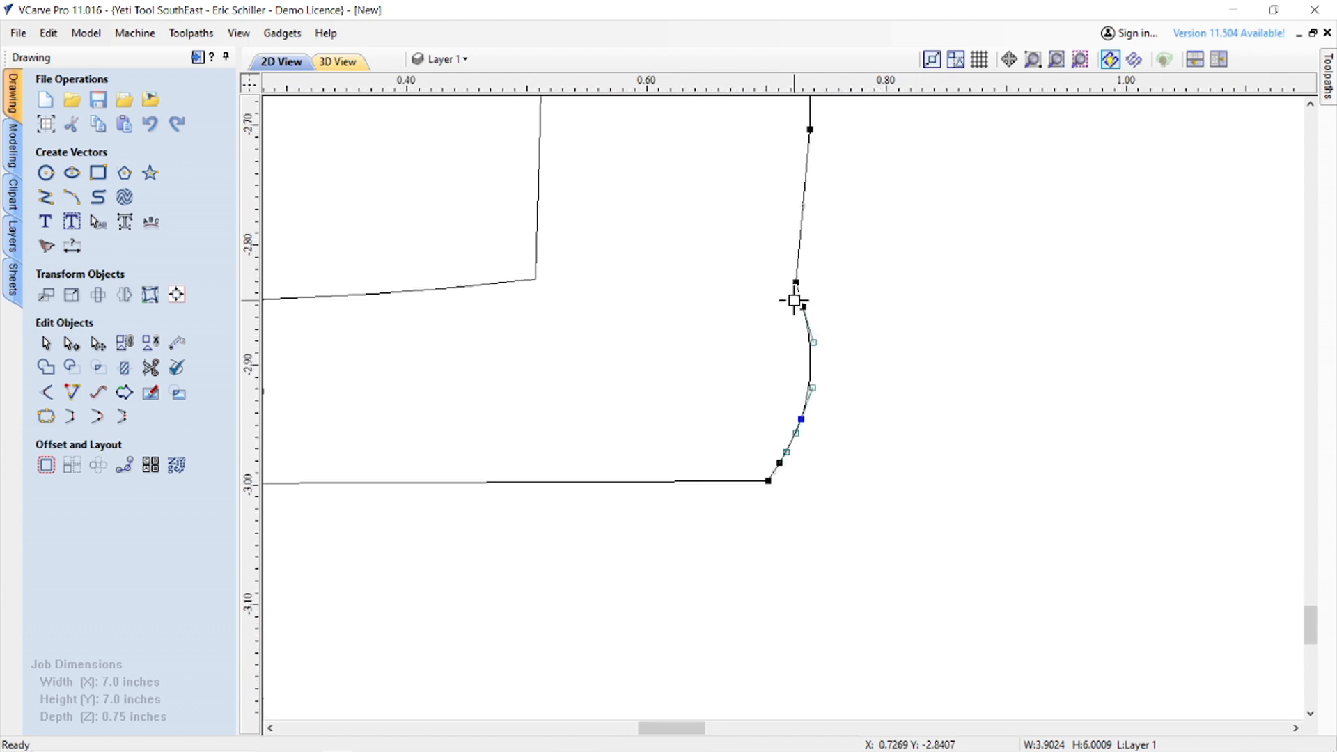
{"action": "key", "text": "d"}
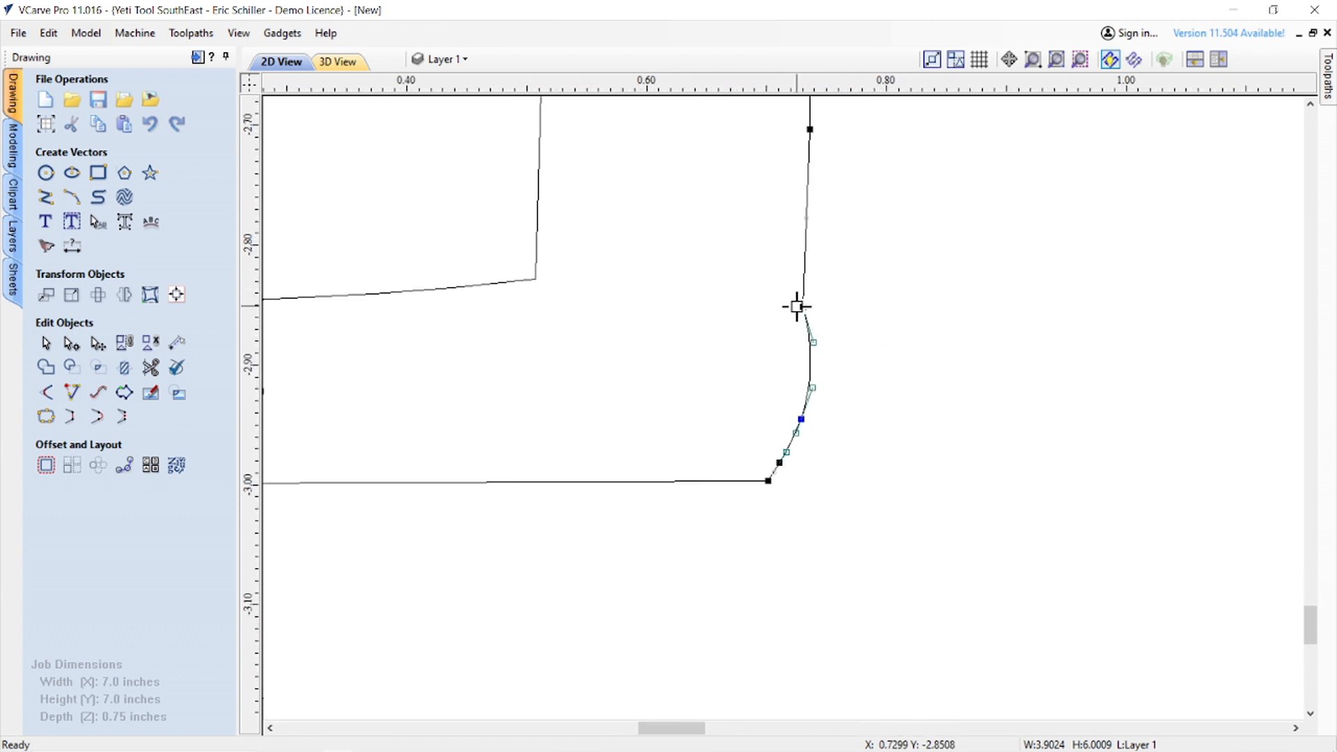
{"action": "key", "text": "d"}
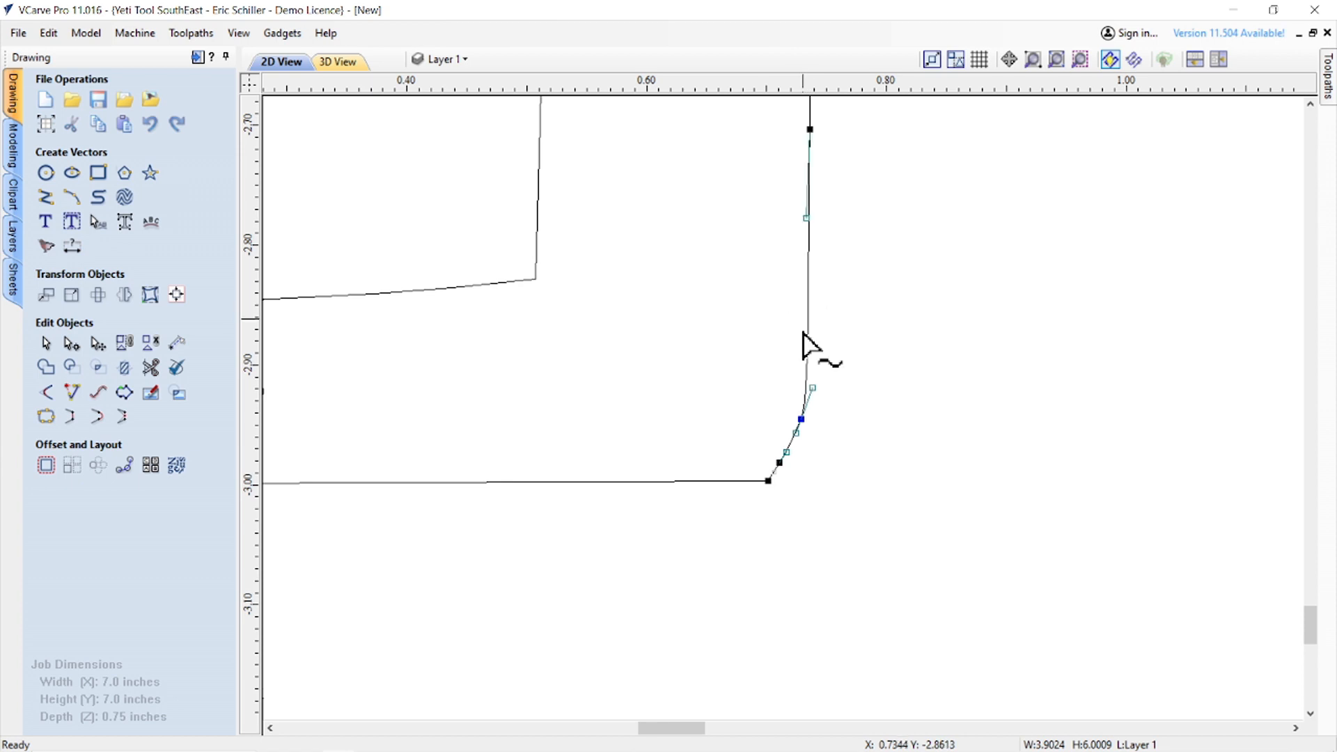
{"action": "key", "text": "d"}
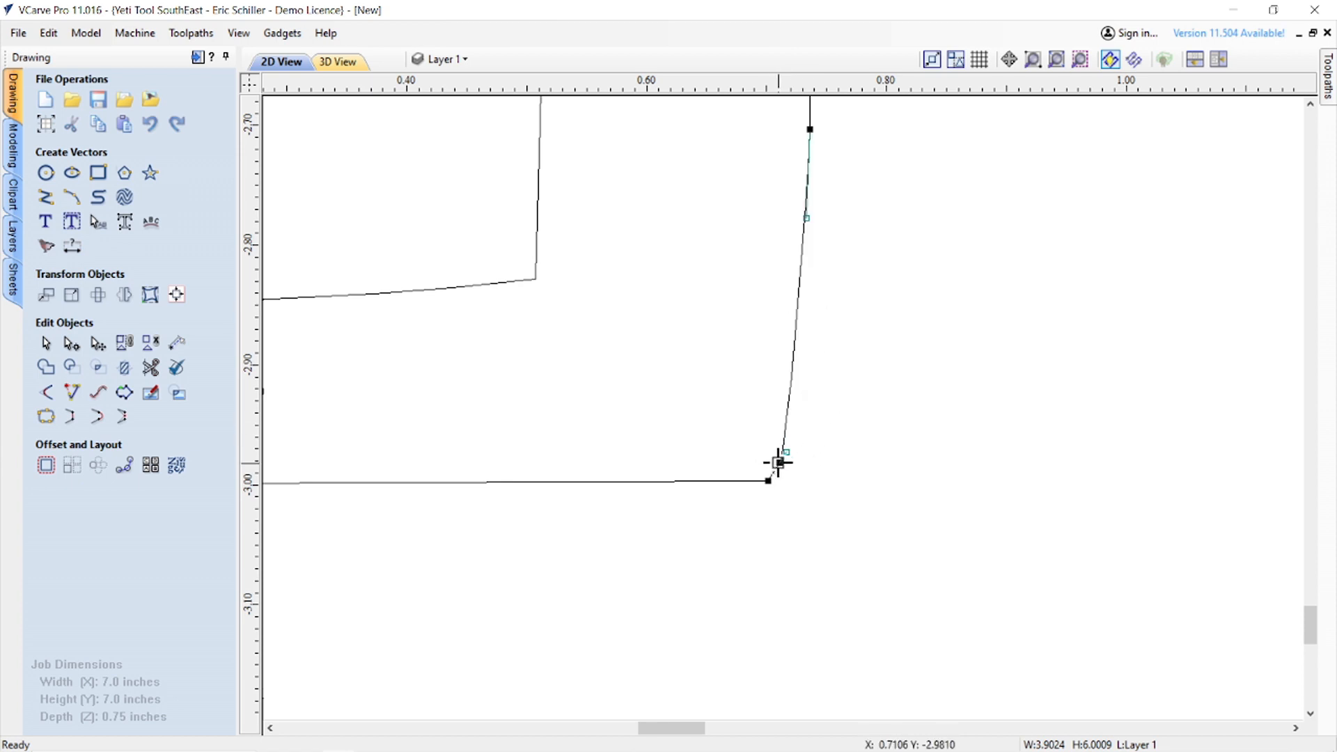
{"action": "scroll", "coordinate": [766, 505], "scroll_direction": "up", "scroll_amount": 4}
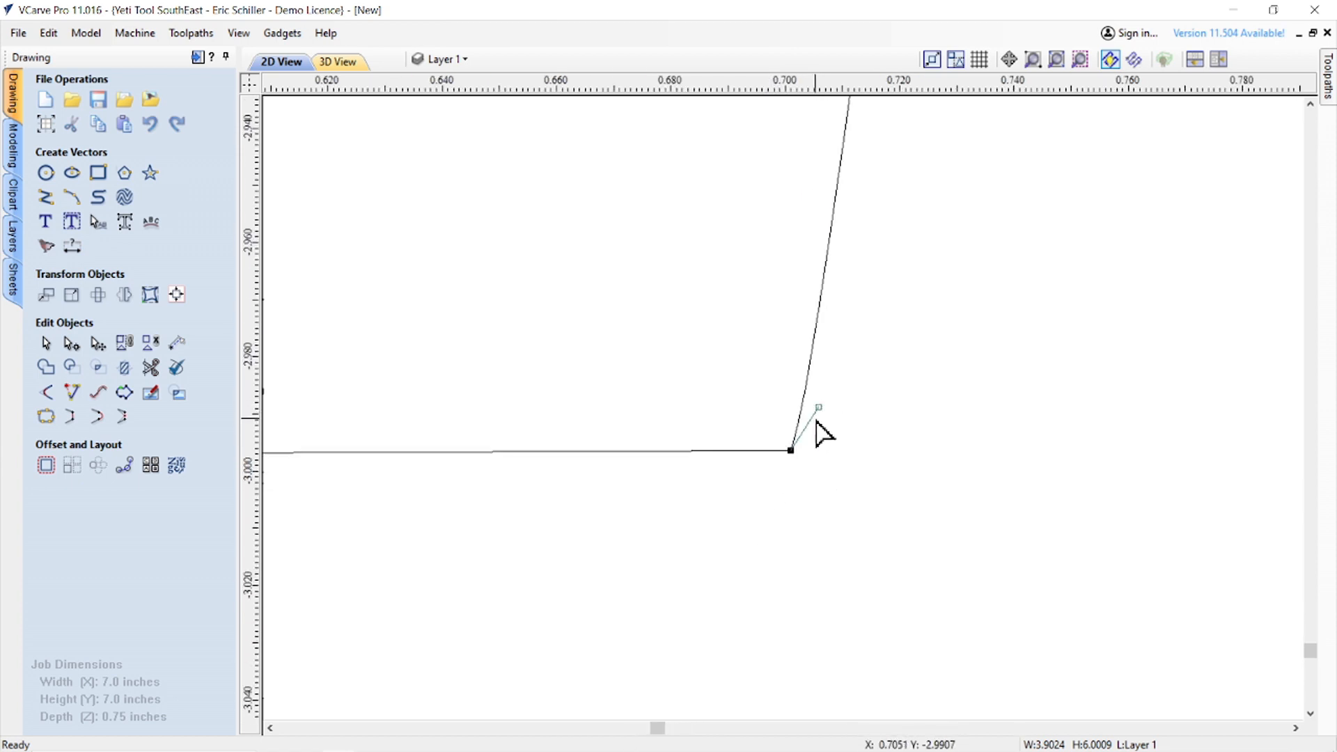
{"action": "left_click_drag", "start_coordinate": [818, 406], "coordinate": [898, 483]}
- Node-edit the lower inner panel, moving its bottom-right corner to about (0.54, -2.83) and straightening the right edge above it
{"action": "scroll", "coordinate": [916, 426], "scroll_direction": "down", "scroll_amount": 2}
{"action": "scroll", "coordinate": [719, 552], "scroll_direction": "down", "scroll_amount": 3}
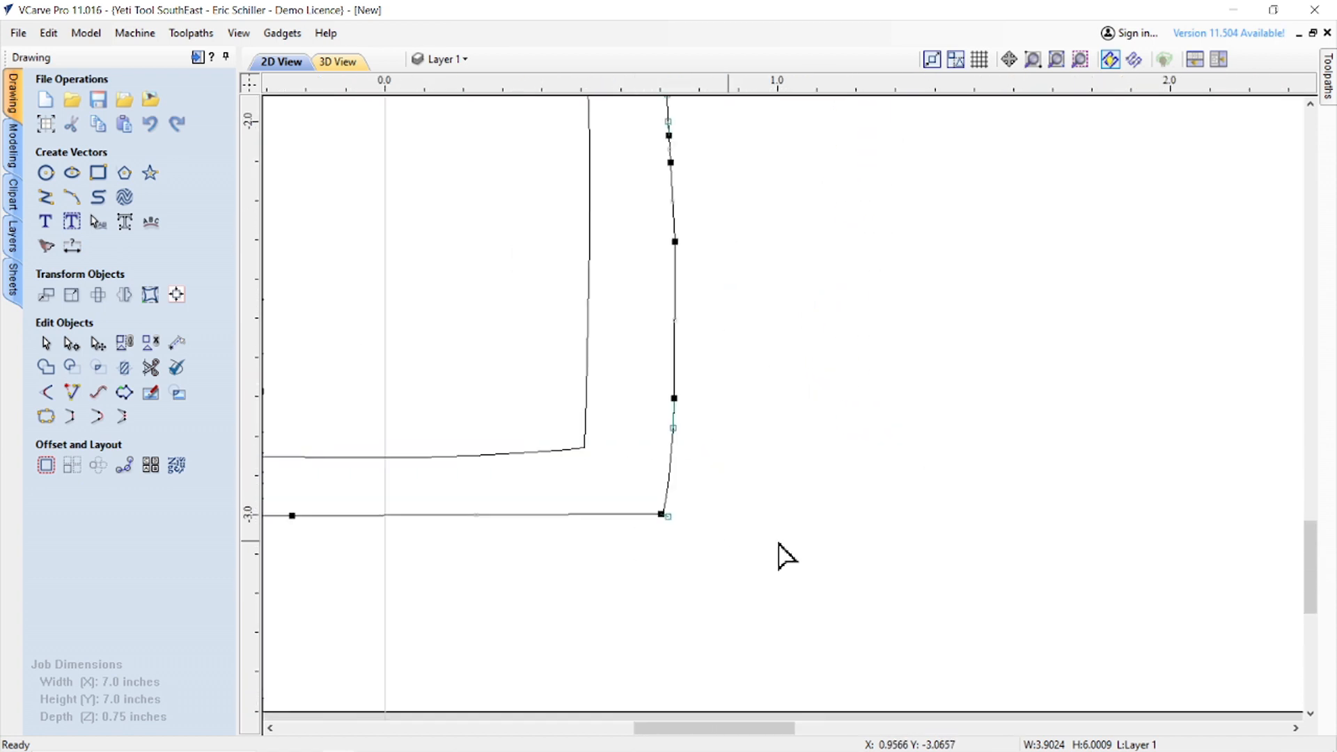
{"action": "scroll", "coordinate": [908, 459], "scroll_direction": "down", "scroll_amount": 3}
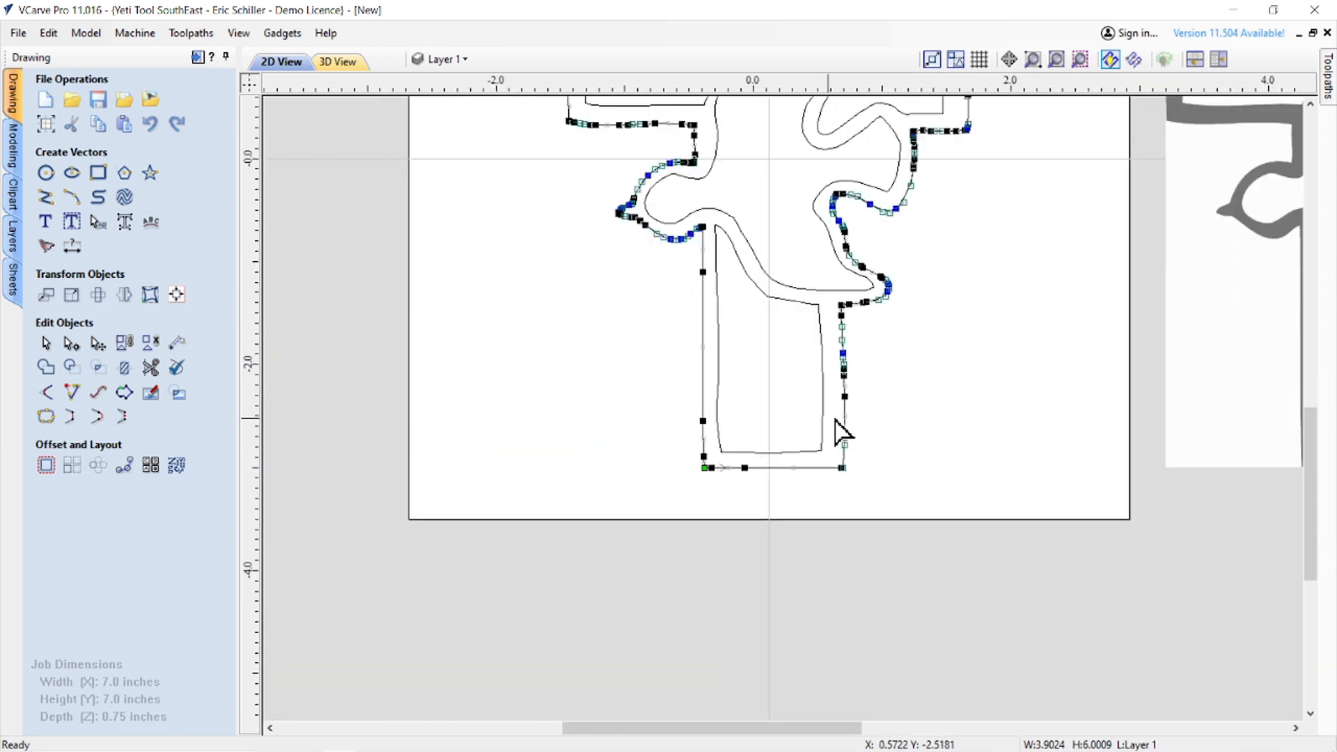
{"action": "scroll", "coordinate": [842, 433], "scroll_direction": "up", "scroll_amount": 3}
{"action": "left_click", "coordinate": [949, 385]}
{"action": "left_click", "coordinate": [806, 422]}
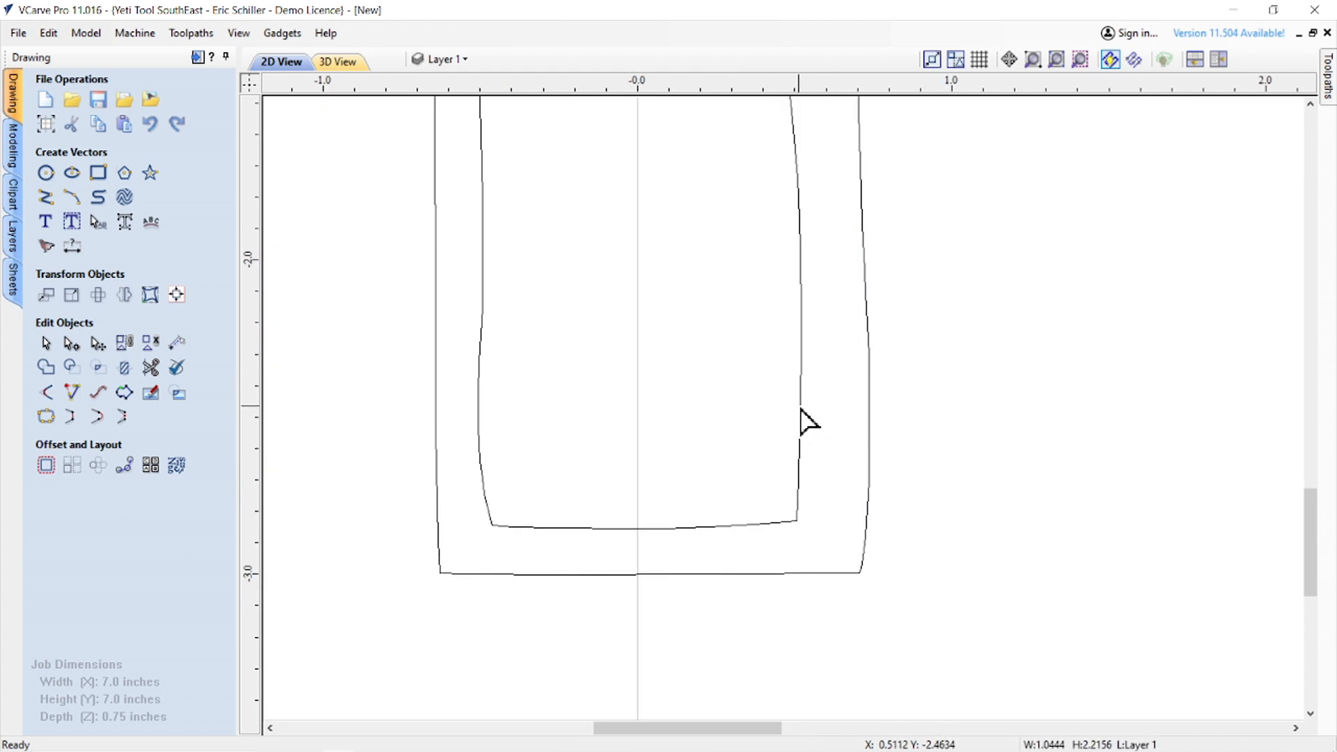
{"action": "scroll", "coordinate": [815, 492], "scroll_direction": "up", "scroll_amount": 3}
{"action": "left_click_drag", "start_coordinate": [778, 590], "coordinate": [803, 590]}
{"action": "mouse_move", "coordinate": [780, 491]}
{"action": "left_mouse_down"}
{"action": "mouse_move", "coordinate": [792, 463]}
{"action": "mouse_move", "coordinate": [797, 478]}
{"action": "left_mouse_up"}
{"action": "left_click", "coordinate": [655, 349]}
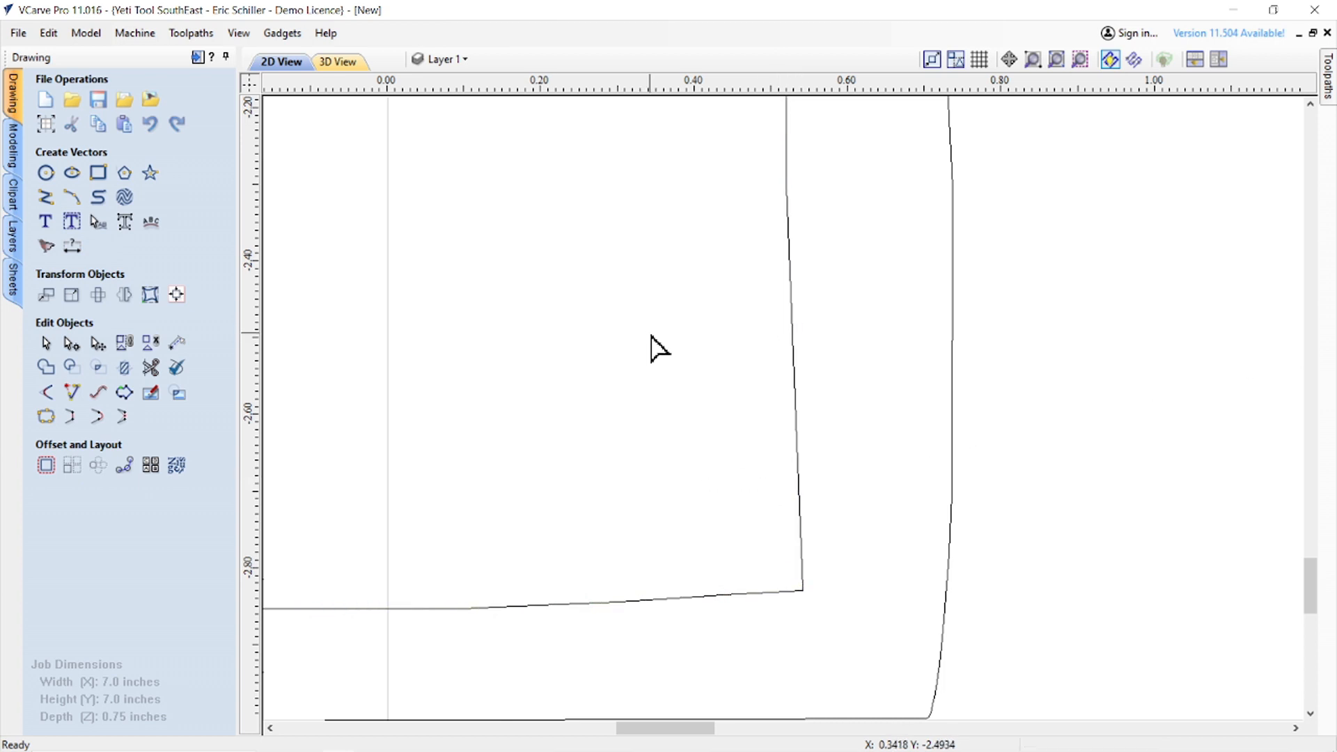
- Start saving the job as a new file in the Baptism cross folder under Documents > Vectric
{"action": "scroll", "coordinate": [653, 348], "scroll_direction": "down", "scroll_amount": 2}
{"action": "scroll", "coordinate": [1024, 404], "scroll_direction": "down", "scroll_amount": 1}
{"action": "scroll", "coordinate": [975, 487], "scroll_direction": "down", "scroll_amount": 2}
{"action": "scroll", "coordinate": [895, 567], "scroll_direction": "down", "scroll_amount": 1}
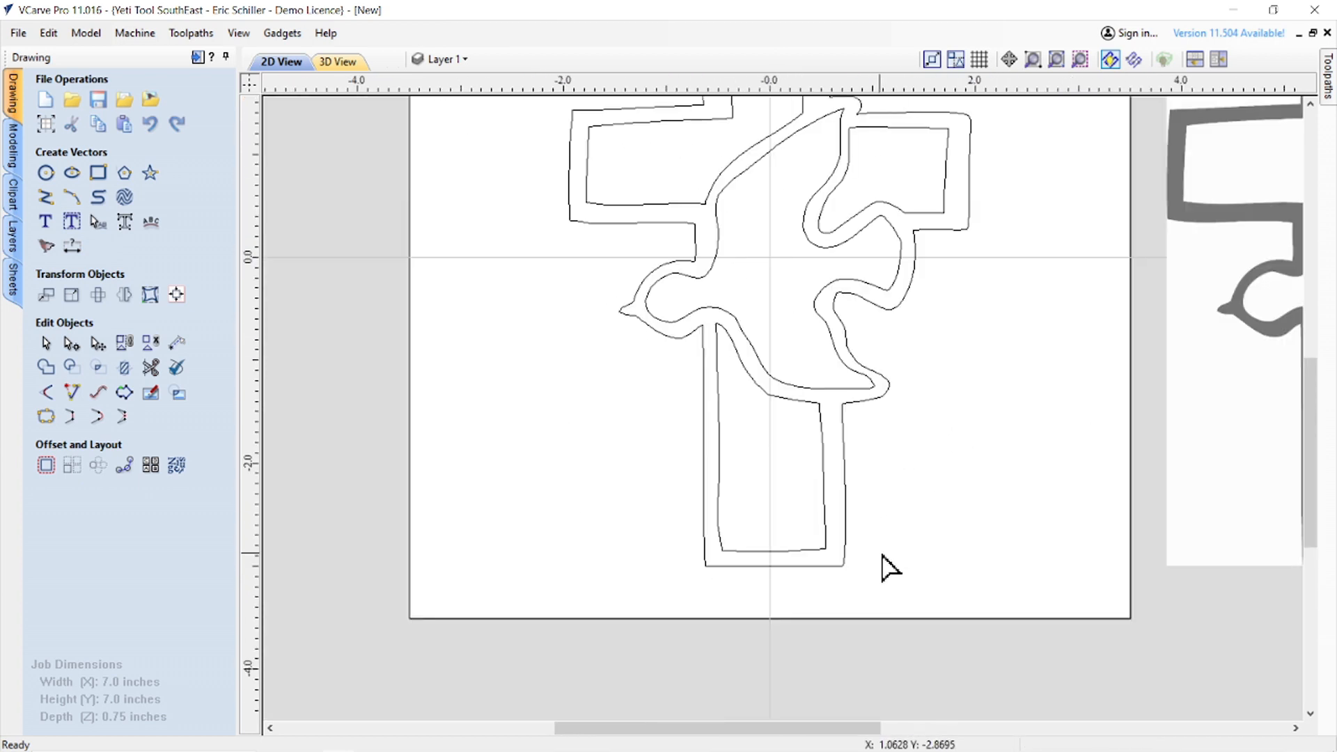
{"action": "scroll", "coordinate": [881, 552], "scroll_direction": "down", "scroll_amount": 1}
{"action": "middle_click_drag", "start_coordinate": [778, 370], "coordinate": [658, 451]}
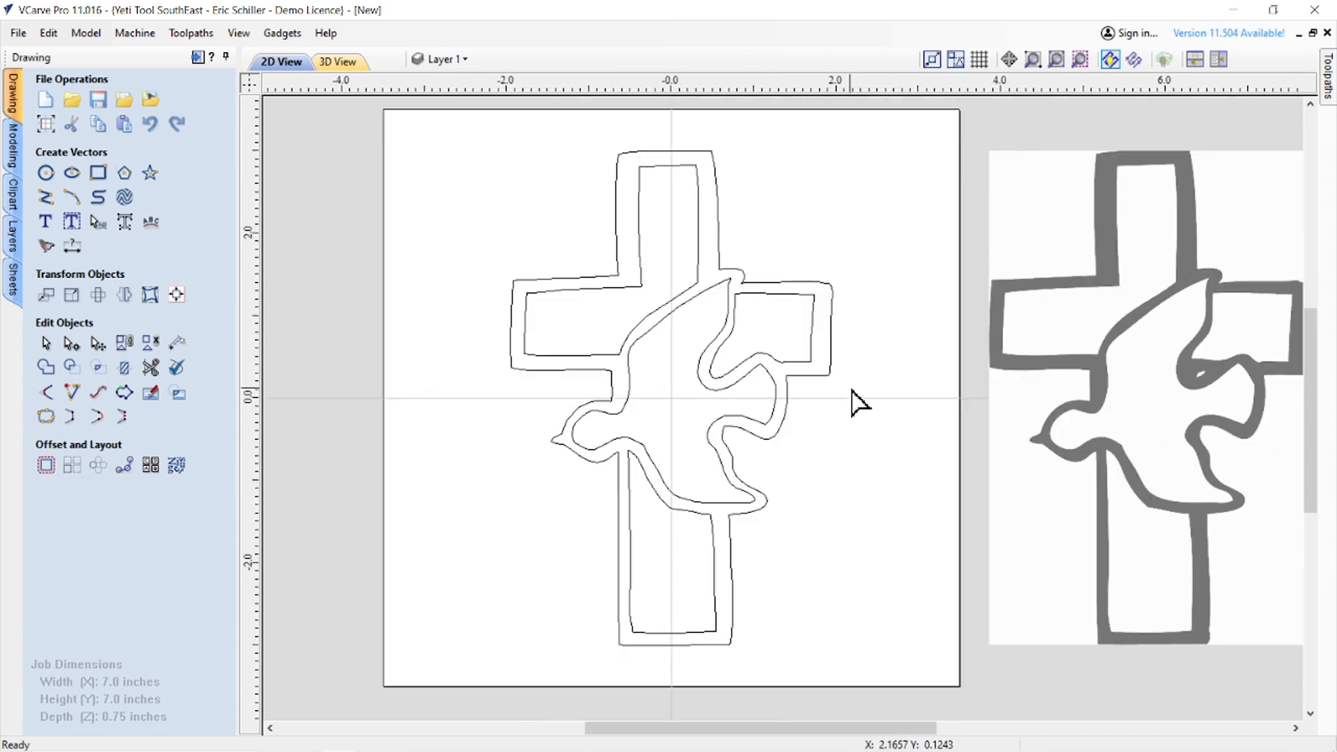
{"action": "left_click", "coordinate": [19, 33]}
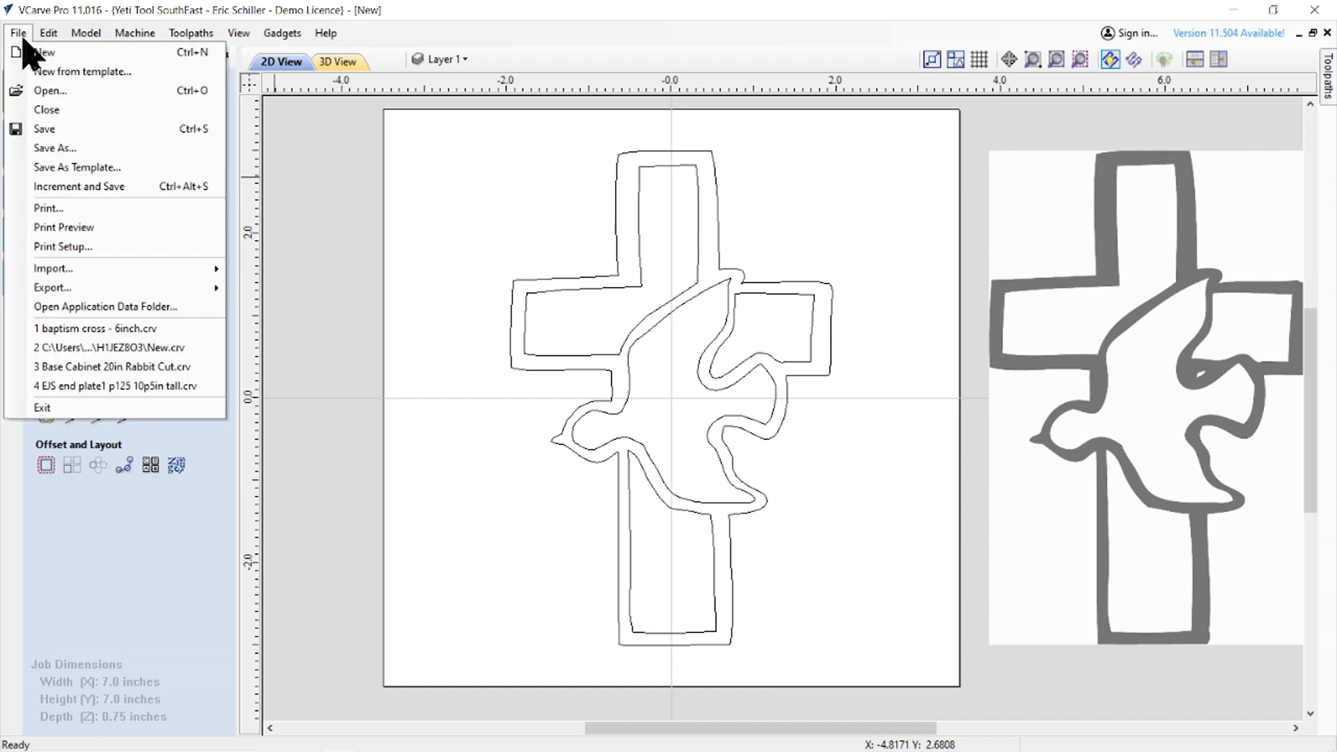
{"action": "left_click", "coordinate": [48, 149]}
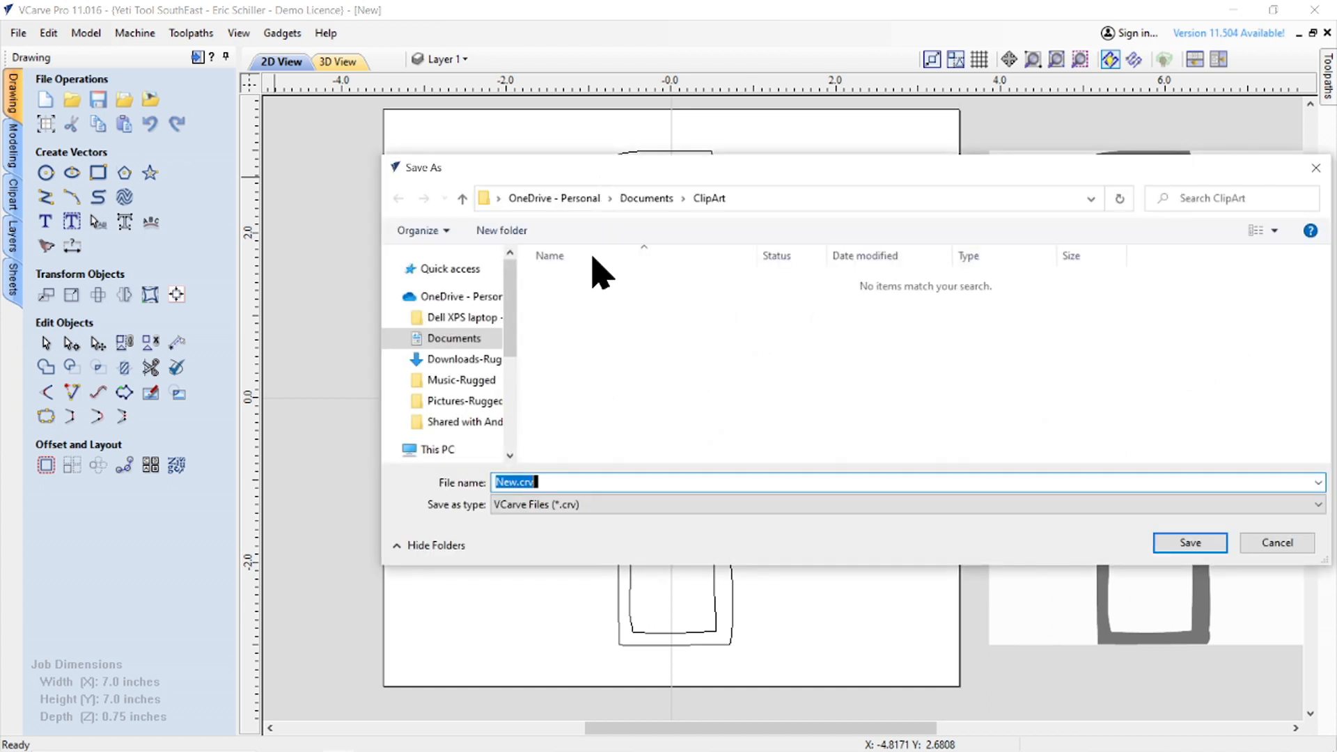
{"action": "left_click", "coordinate": [647, 200]}
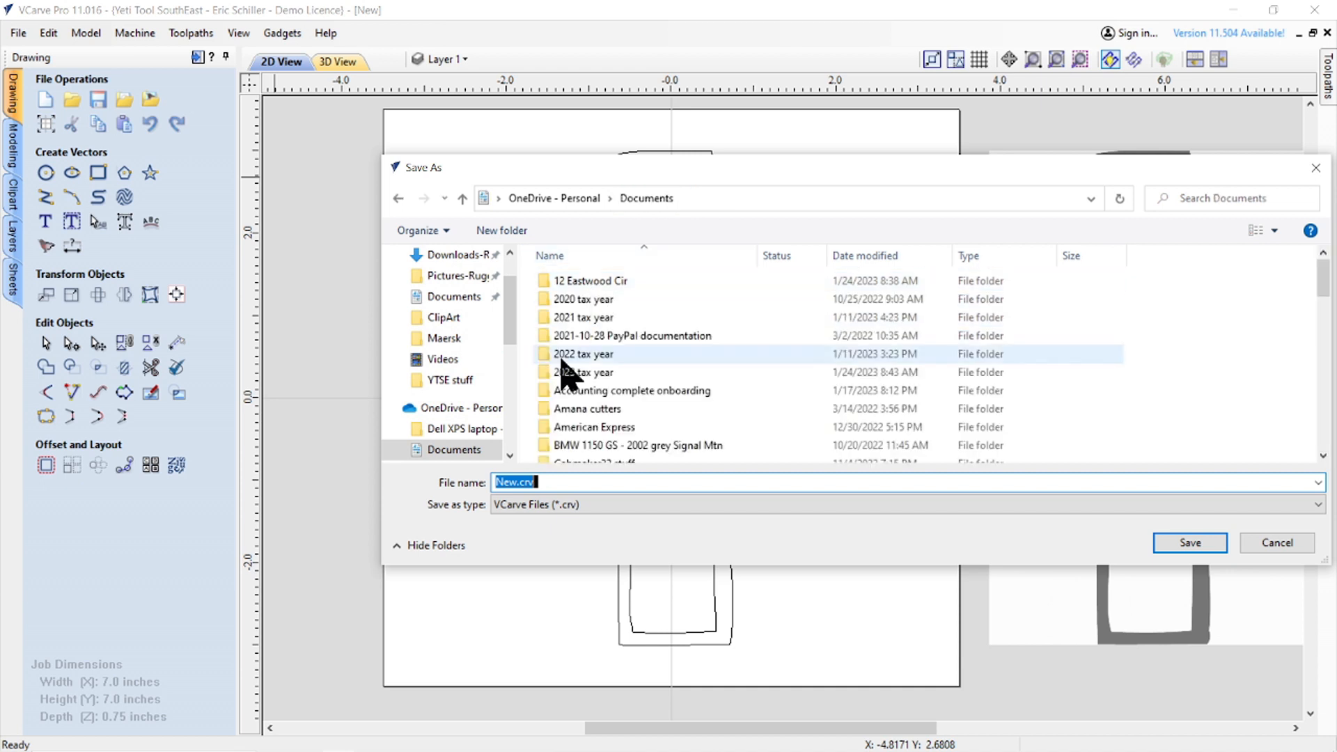
{"action": "left_click", "coordinate": [585, 390]}
{"action": "key", "text": "v"}
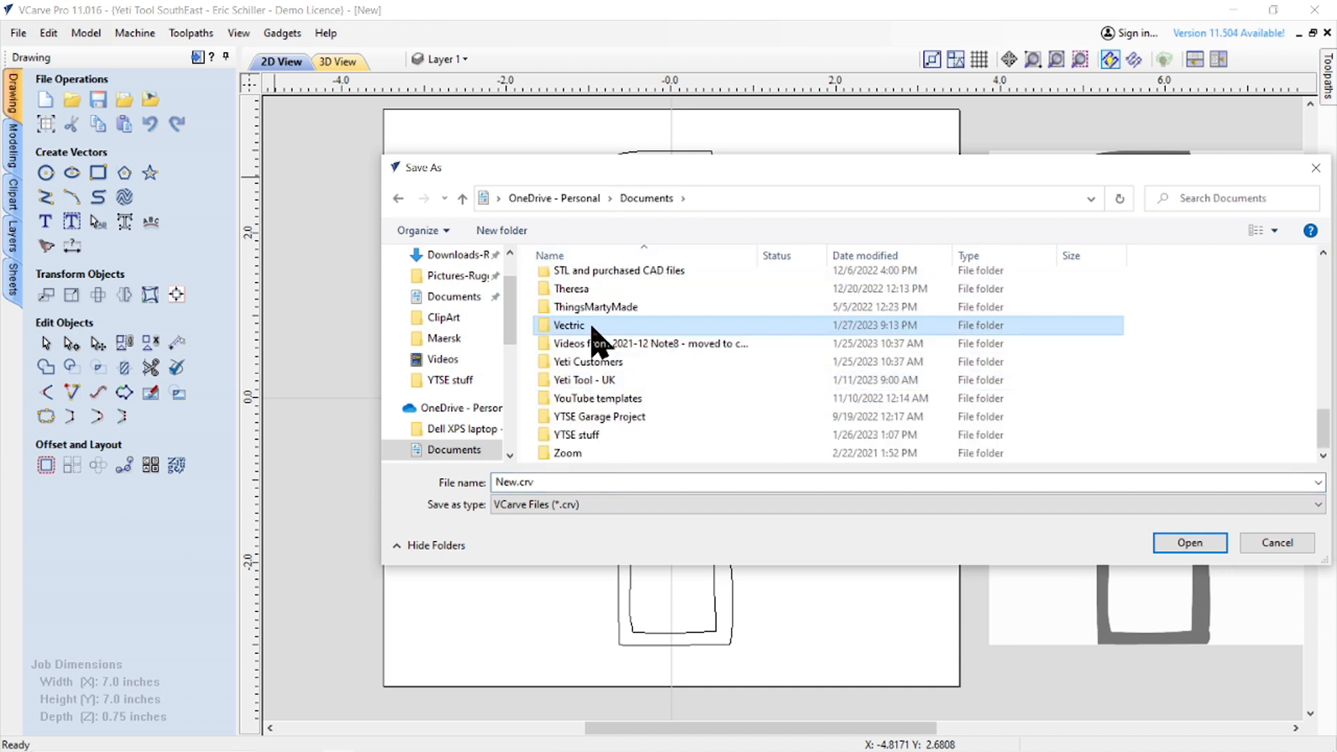
{"action": "double_click", "coordinate": [570, 325]}
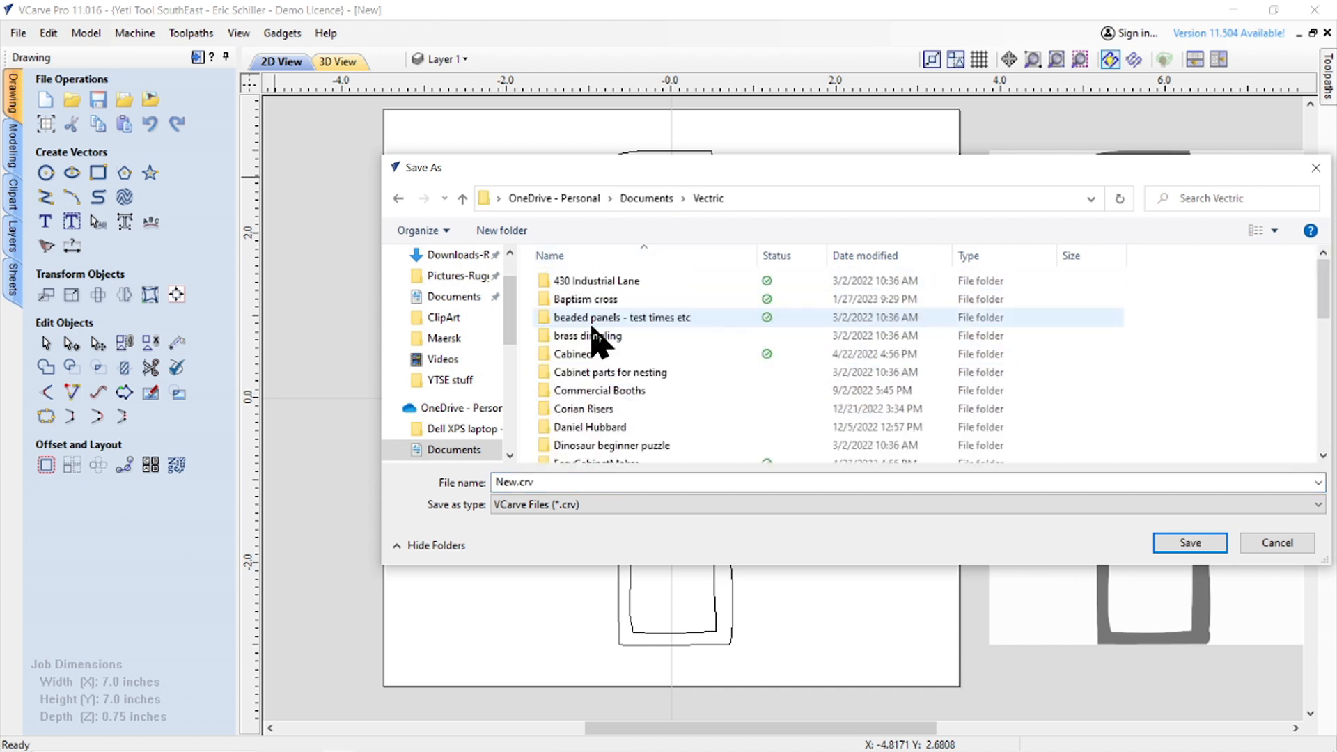
{"action": "double_click", "coordinate": [599, 302]}
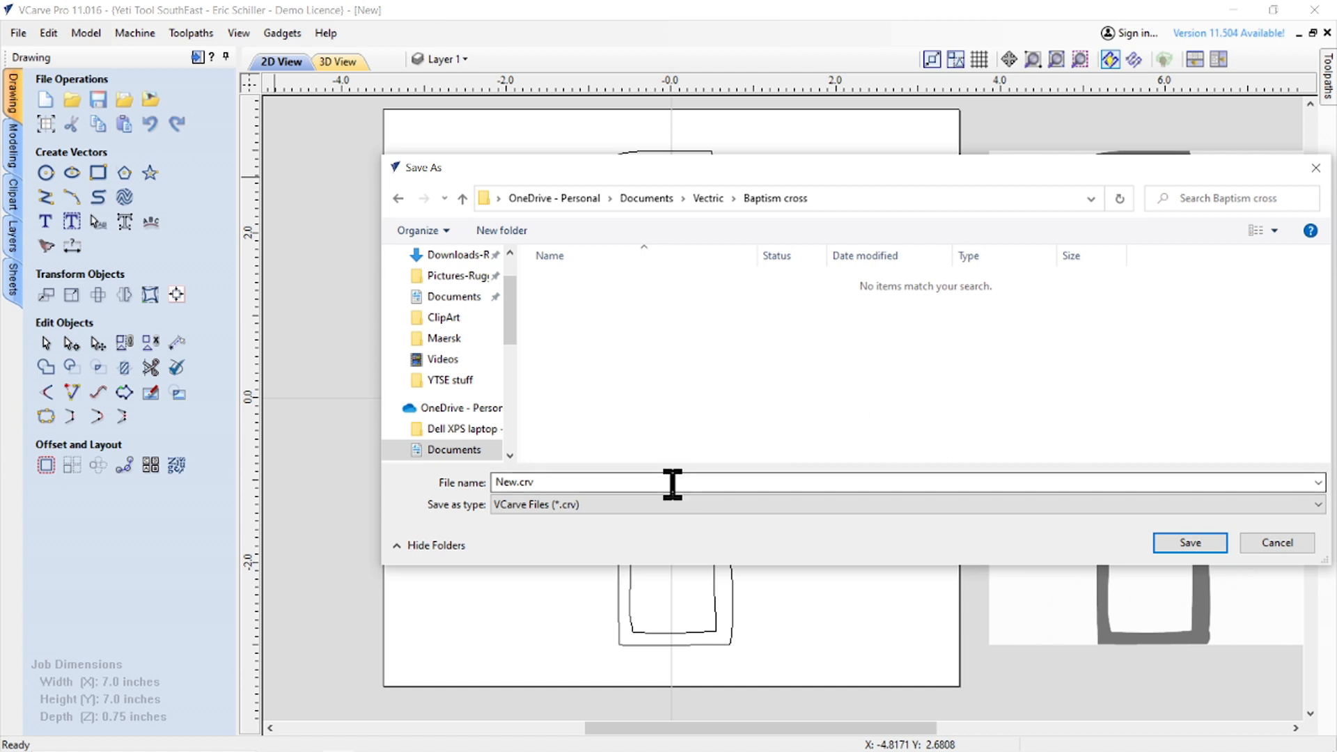
- Name the file "Baptism cross 6 inch" and save it
{"action": "type", "text": "Baptism"}
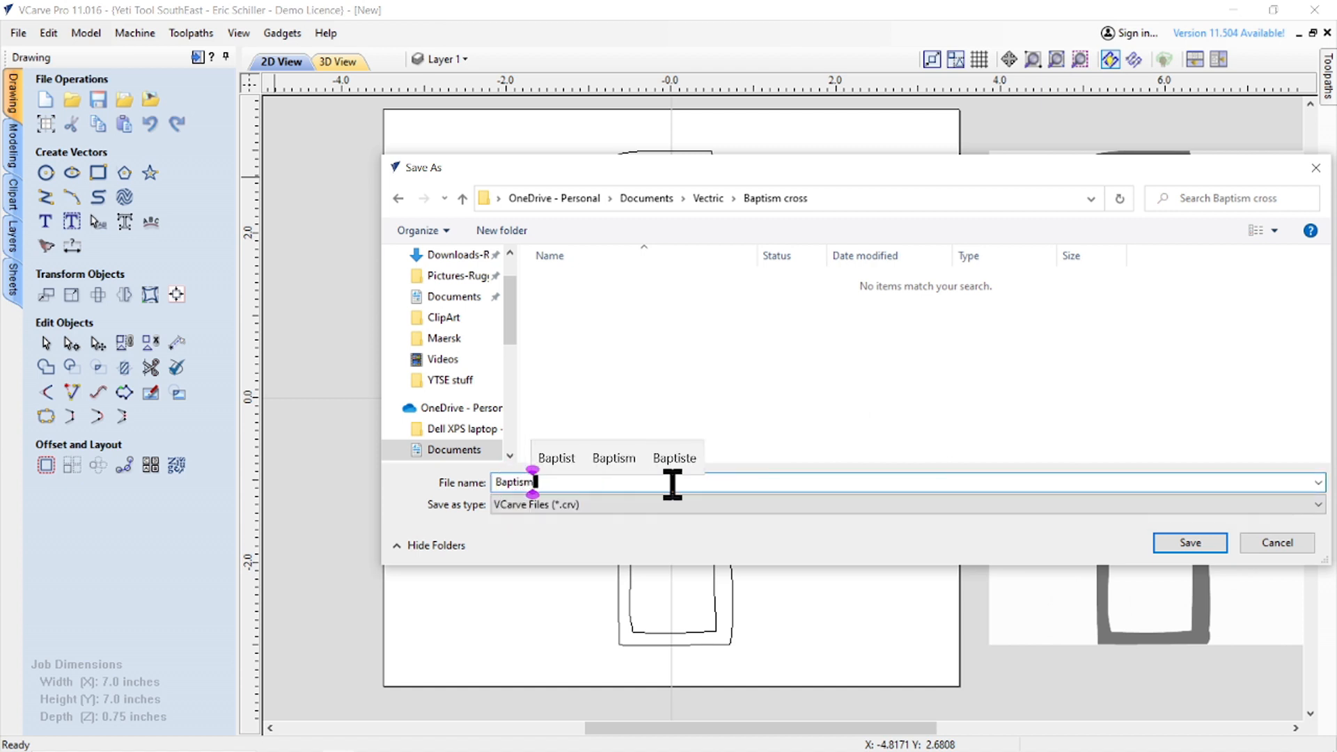
{"action": "type", "text": " cross "}
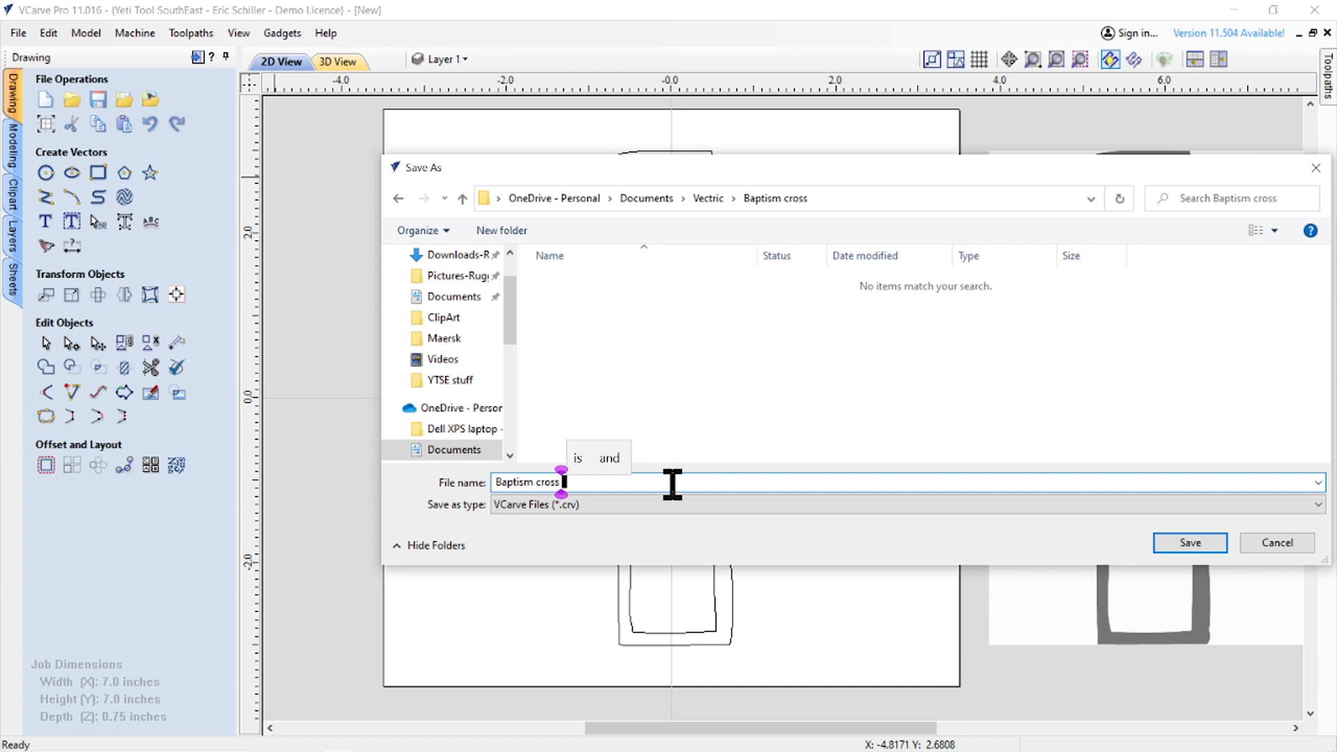
{"action": "type", "text": "6 inch"}
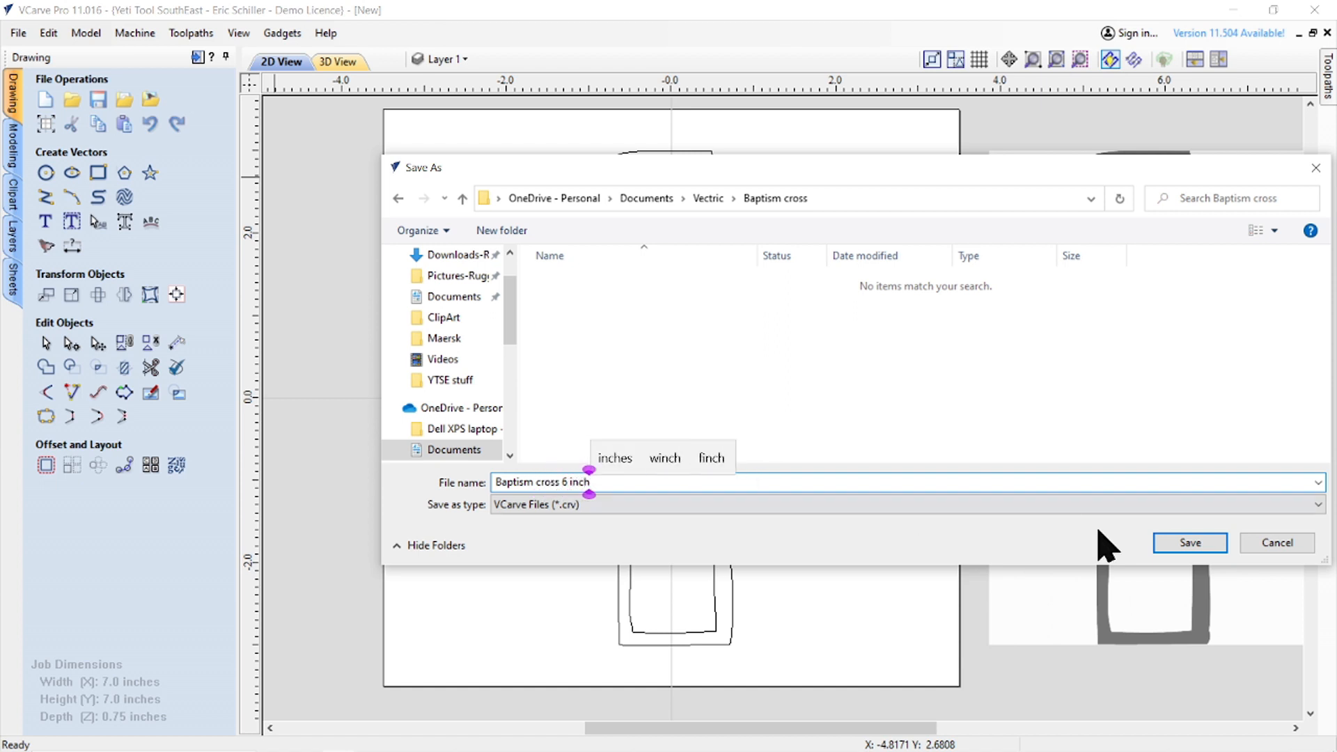
{"action": "left_click", "coordinate": [1192, 544]}
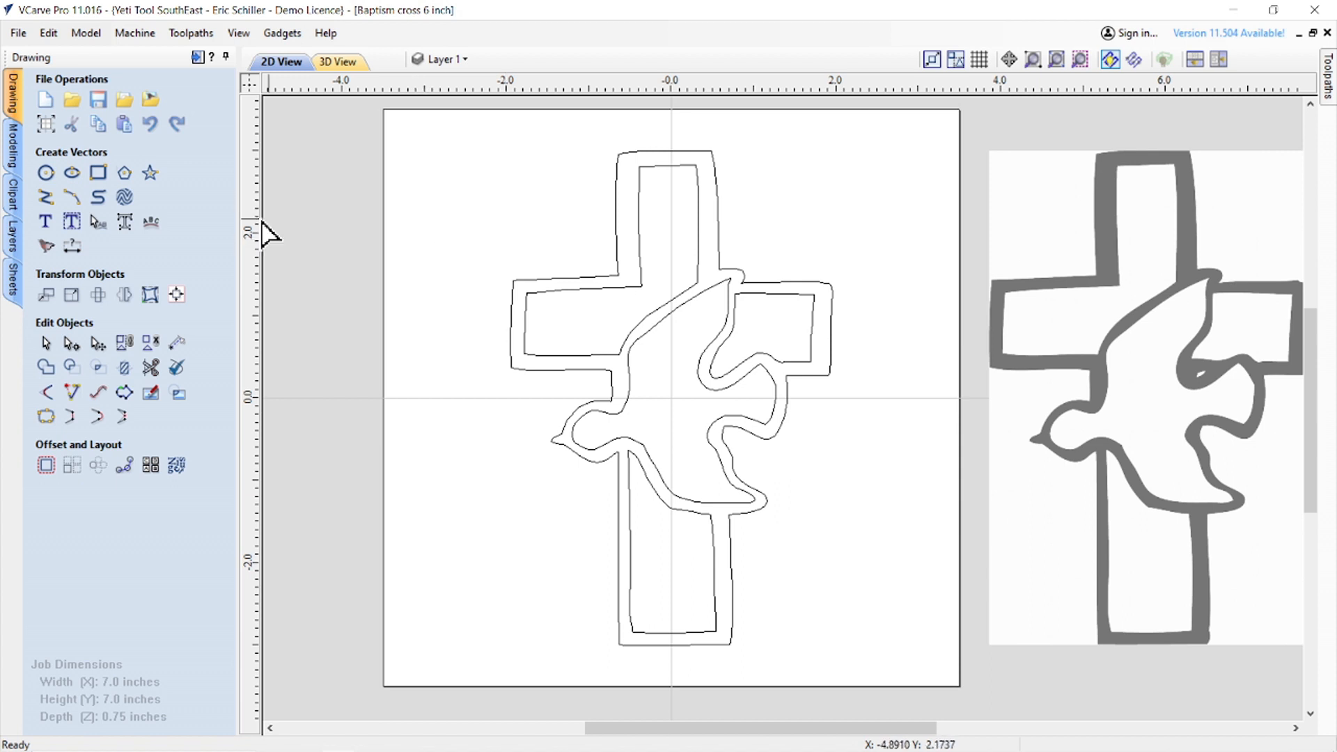
- Draw a 0.28 inch diameter circle on the vertical centreline at about Y 2.49, inside the cross's upper panel
{"action": "left_click", "coordinate": [45, 173]}
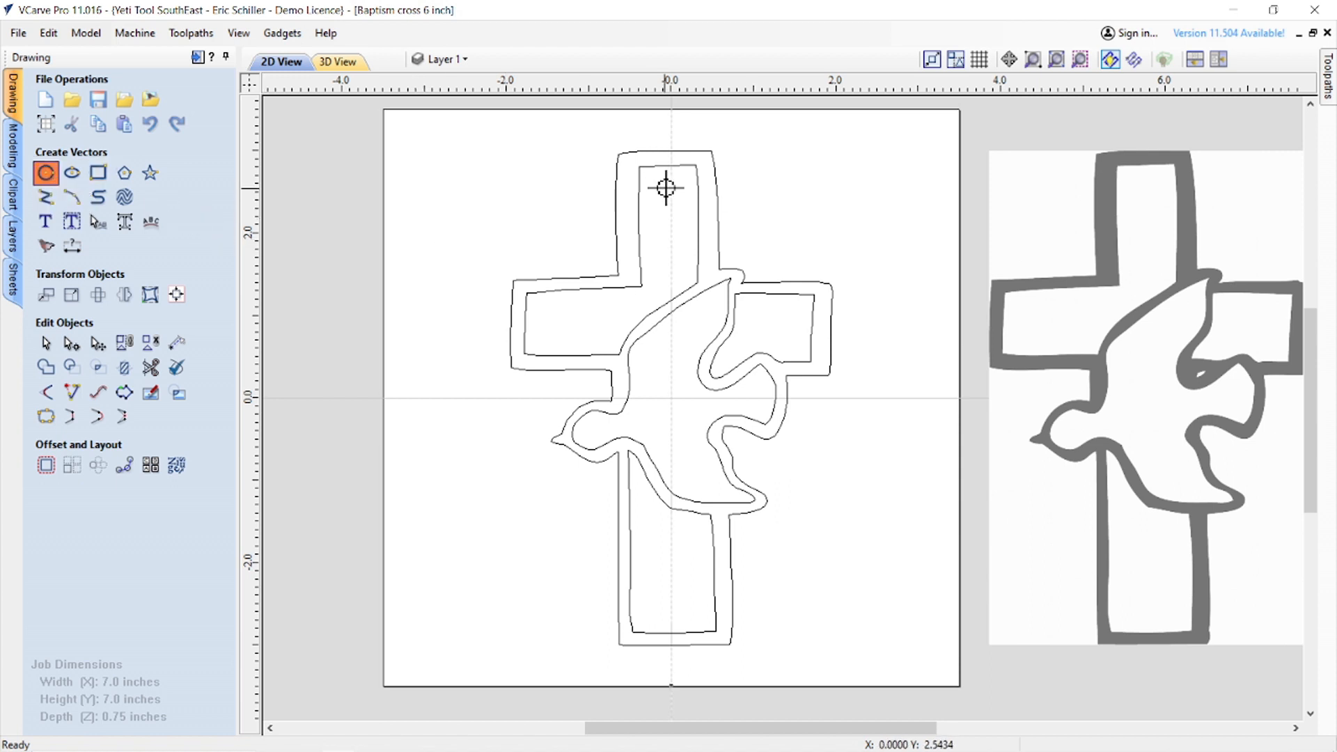
{"action": "left_click", "coordinate": [682, 237]}
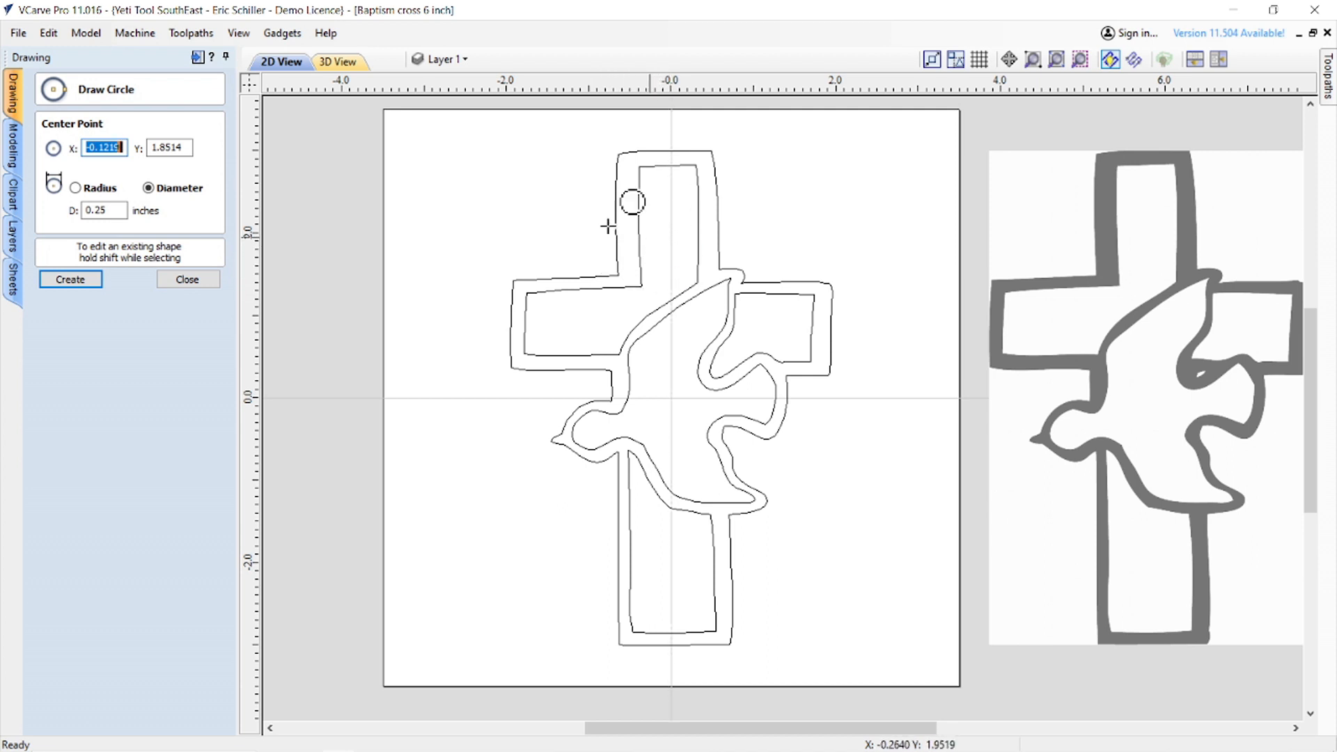
{"action": "double_click", "coordinate": [97, 209]}
{"action": "type", "text": ".28"}
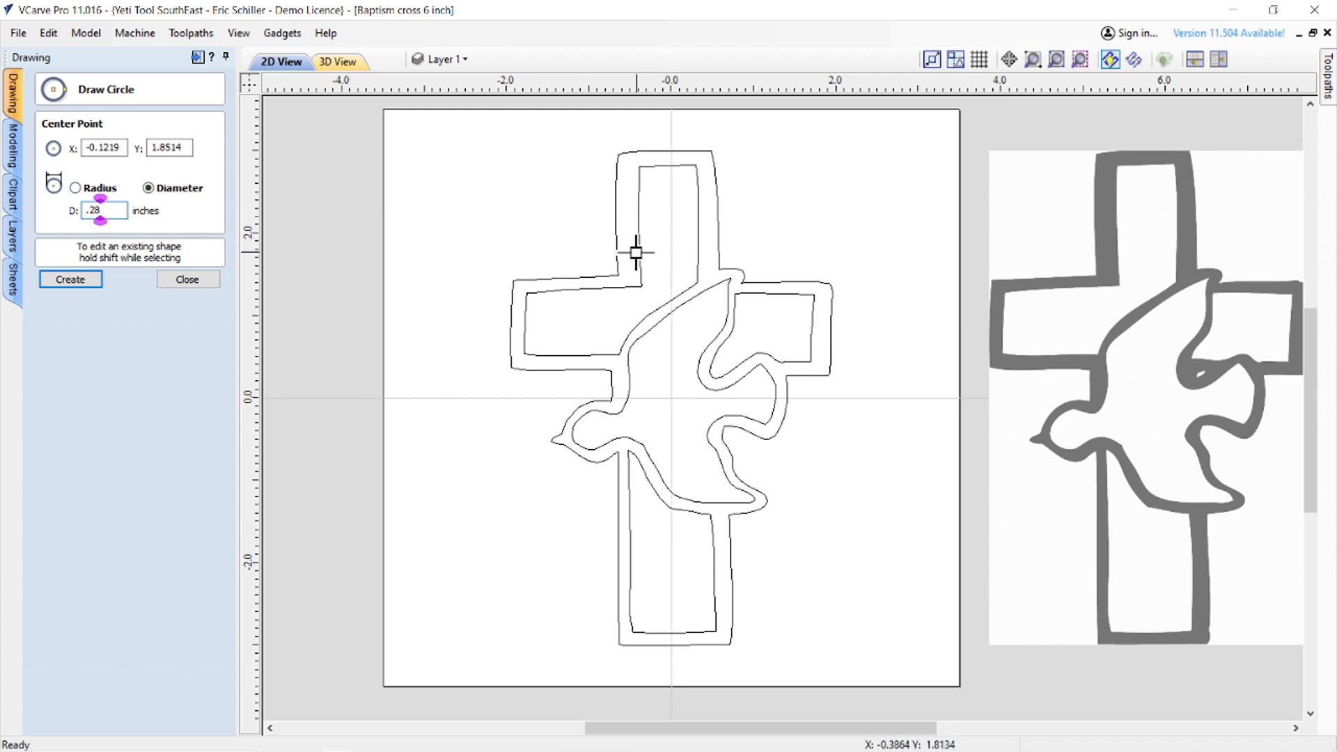
{"action": "left_click", "coordinate": [592, 315]}
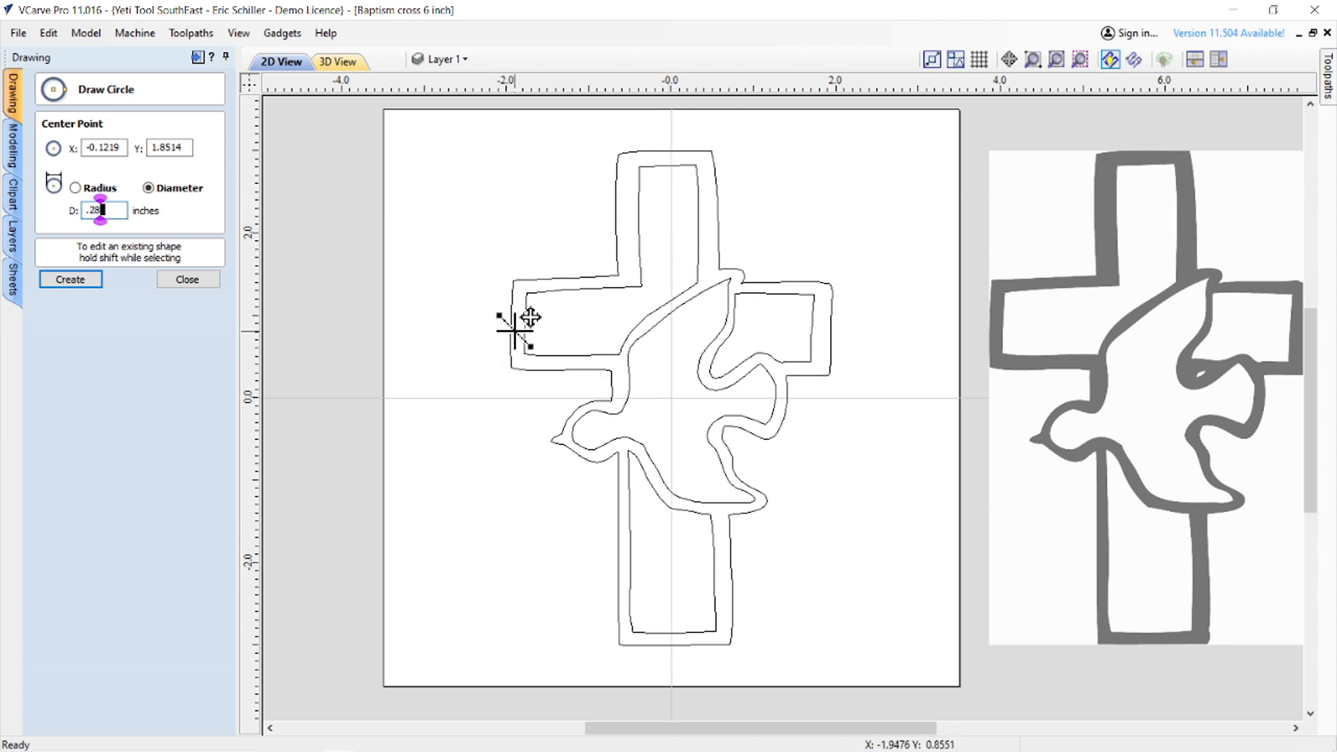
{"action": "left_click", "coordinate": [673, 193]}
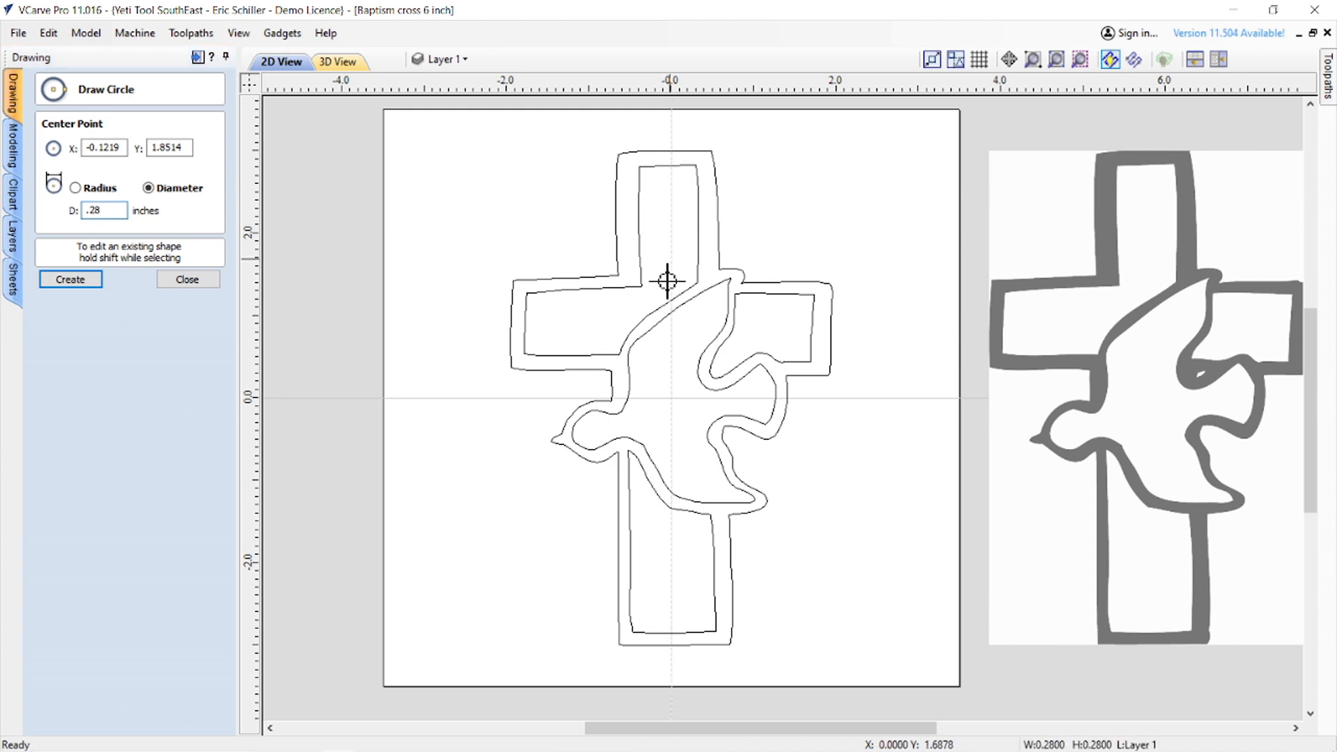
{"action": "left_click", "coordinate": [173, 280]}
{"action": "left_click", "coordinate": [187, 279]}
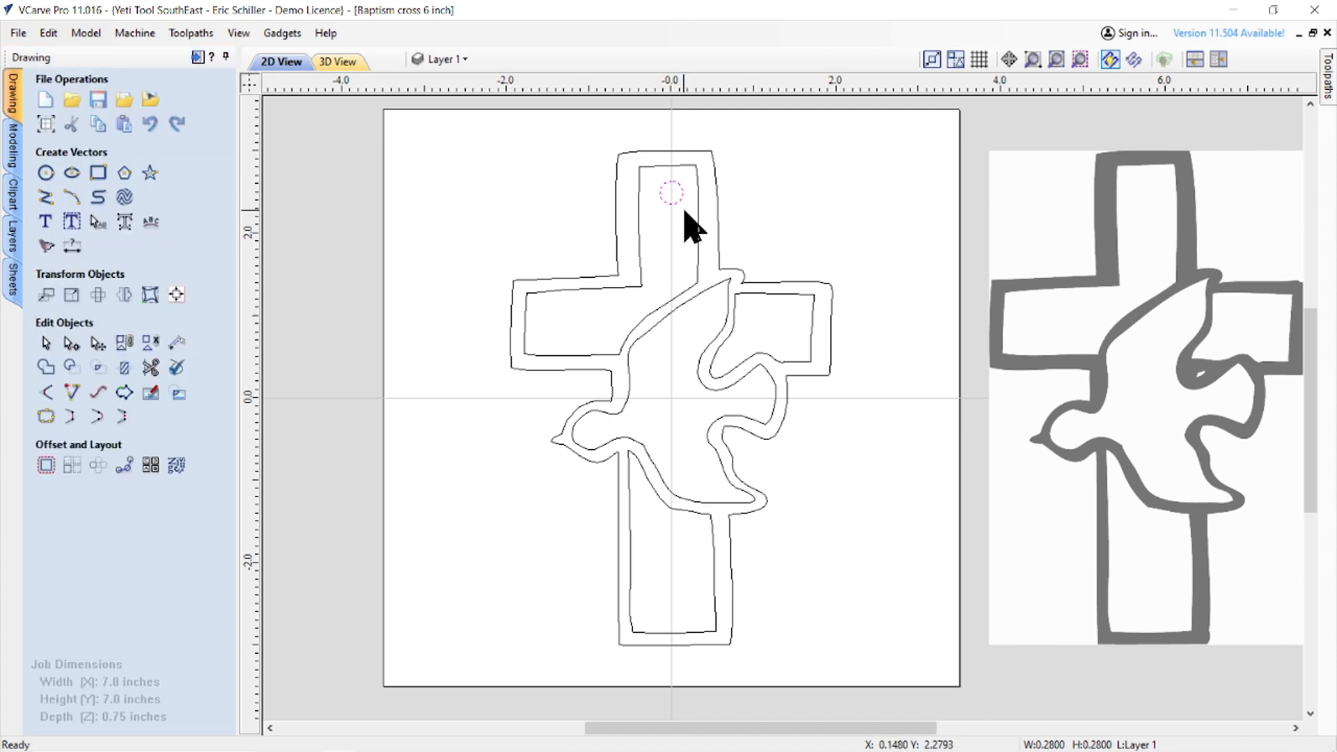
- Move the circle onto the upper panel's left edge and nudge it right until its centre is at about X -0.10
{"action": "left_click_drag", "start_coordinate": [673, 205], "coordinate": [639, 194]}
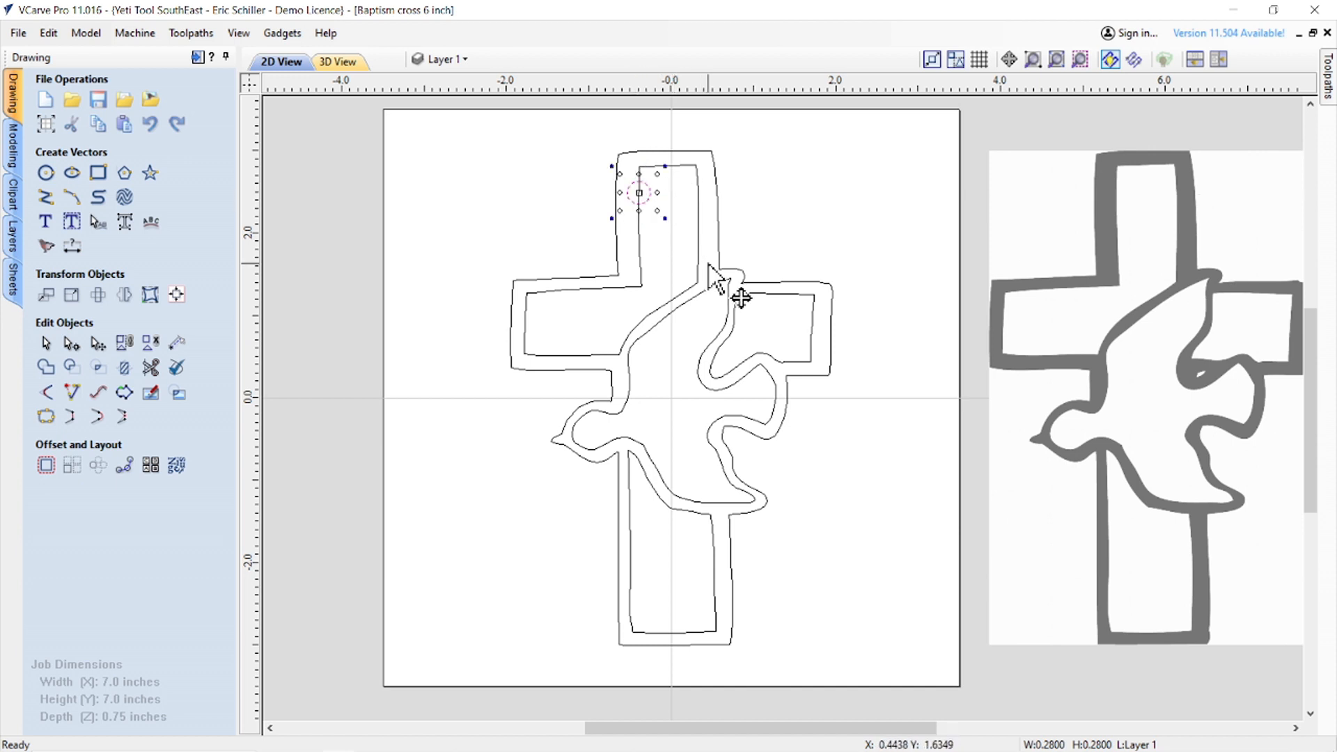
{"action": "key", "text": "Right"}
{"action": "key", "text": "Right"}
{"action": "key", "text": "Right"}
{"action": "key", "text": "Right"}
{"action": "scroll", "coordinate": [630, 188], "scroll_direction": "up", "scroll_amount": 5}
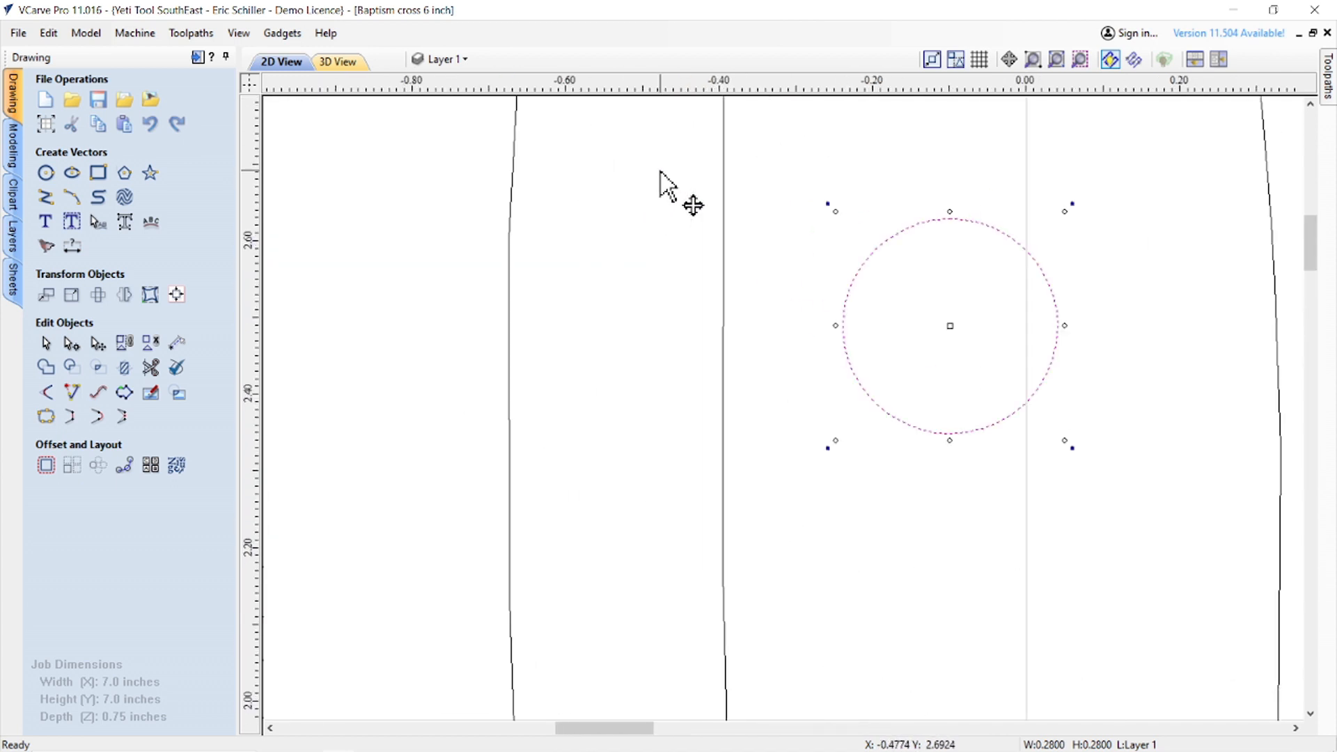
- Nudge the hanging-hole circle right until its centre is at about X -0.06
{"action": "key", "text": "Right"}
{"action": "key", "text": "Right"}
{"action": "key", "text": "Right"}
{"action": "key", "text": "Right"}
{"action": "key", "text": "Right"}
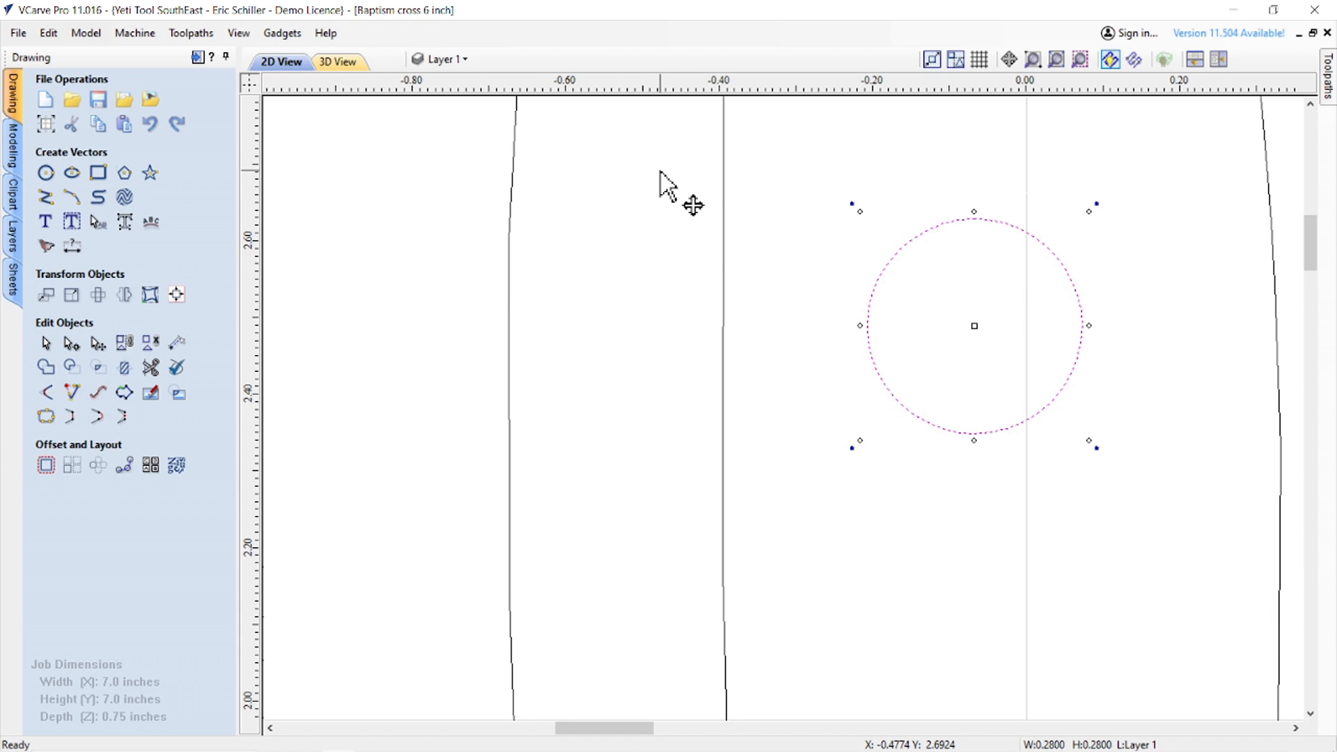
{"action": "scroll", "coordinate": [1125, 320], "scroll_direction": "up", "scroll_amount": 3}
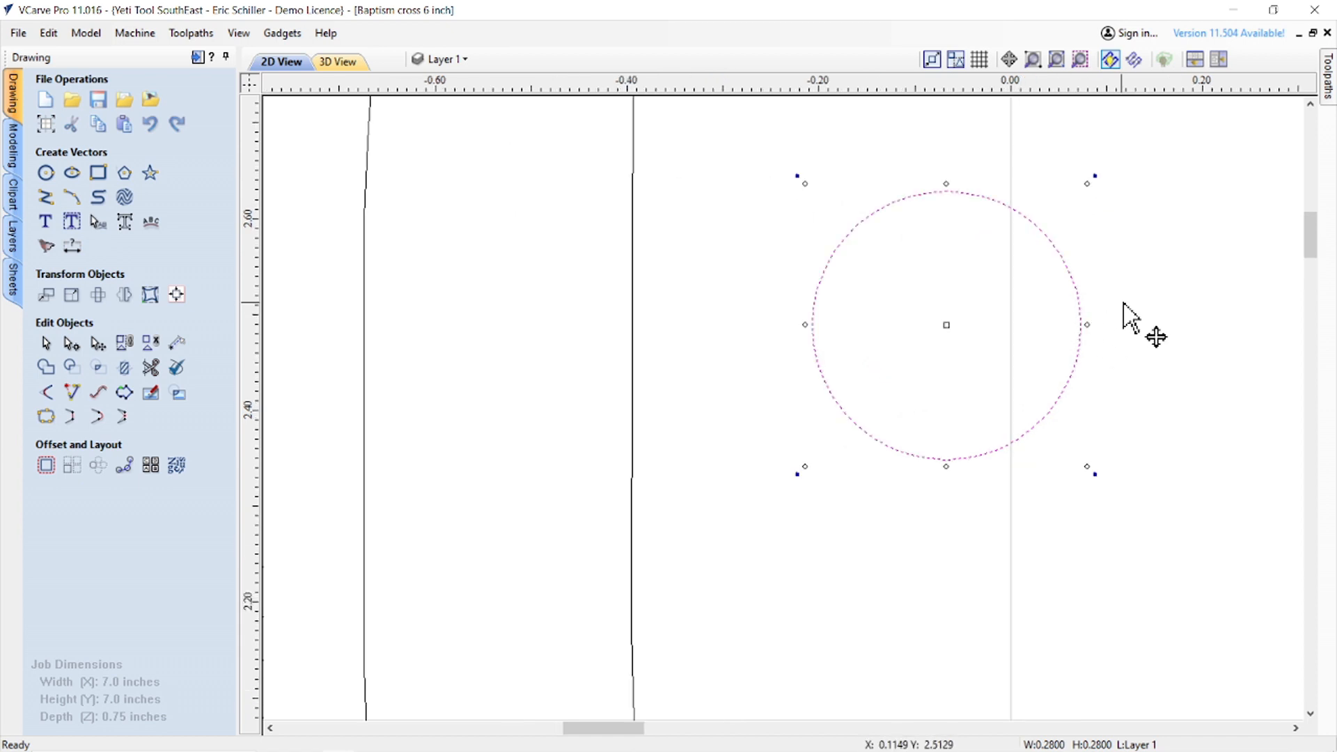
{"action": "scroll", "coordinate": [994, 350], "scroll_direction": "up", "scroll_amount": 4}
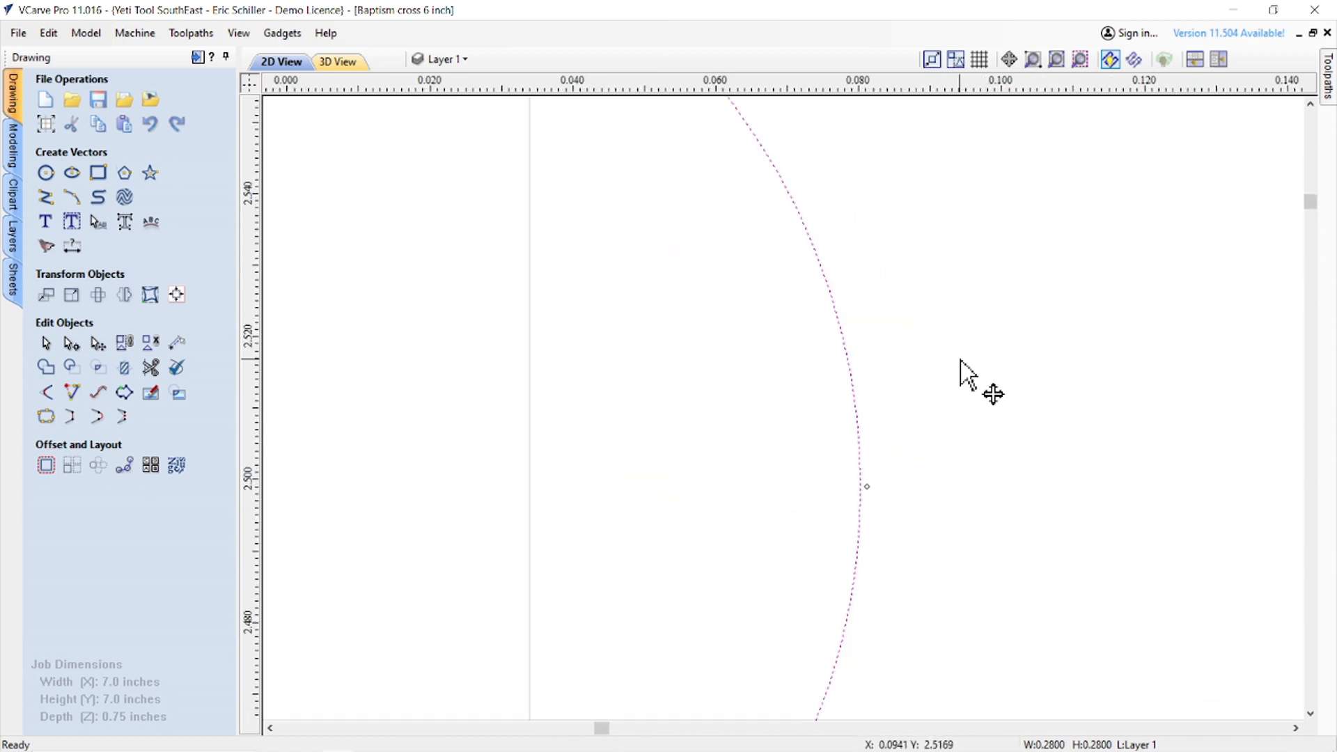
{"action": "scroll", "coordinate": [992, 356], "scroll_direction": "down", "scroll_amount": 5}
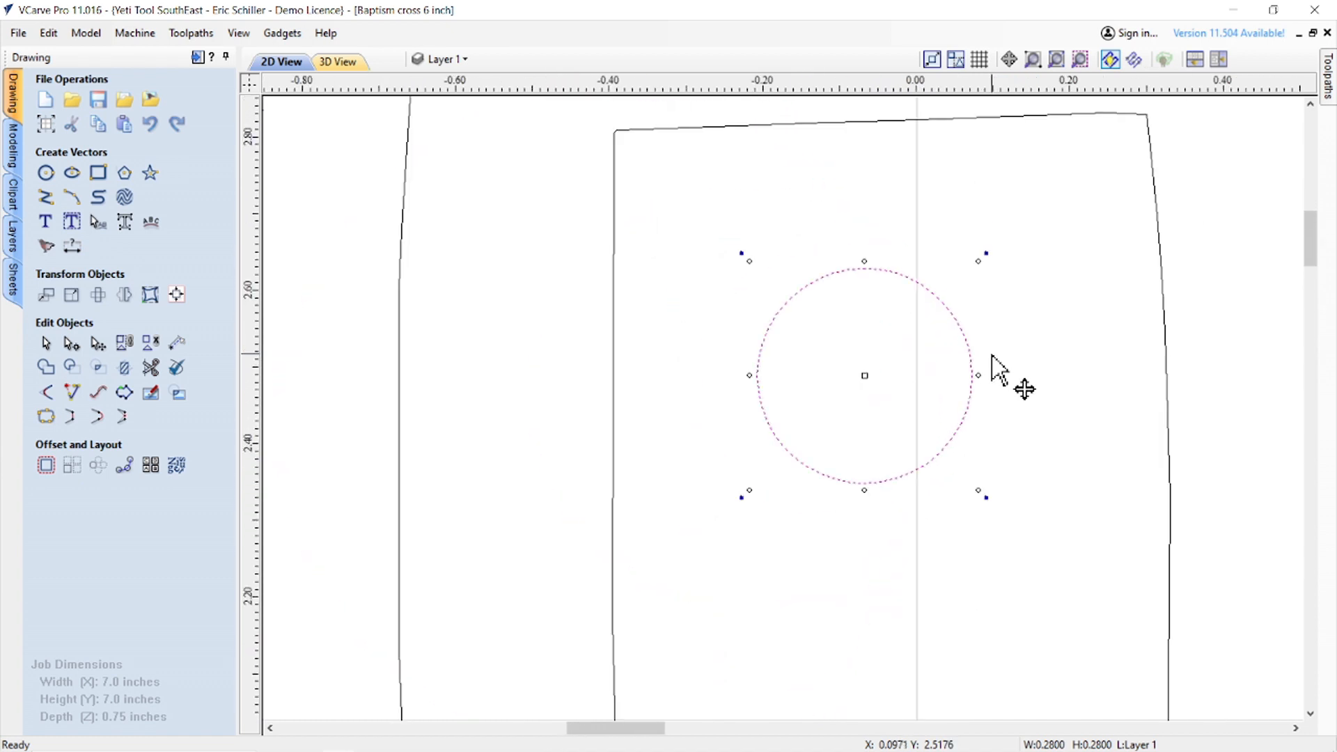
{"action": "key", "text": "Right"}
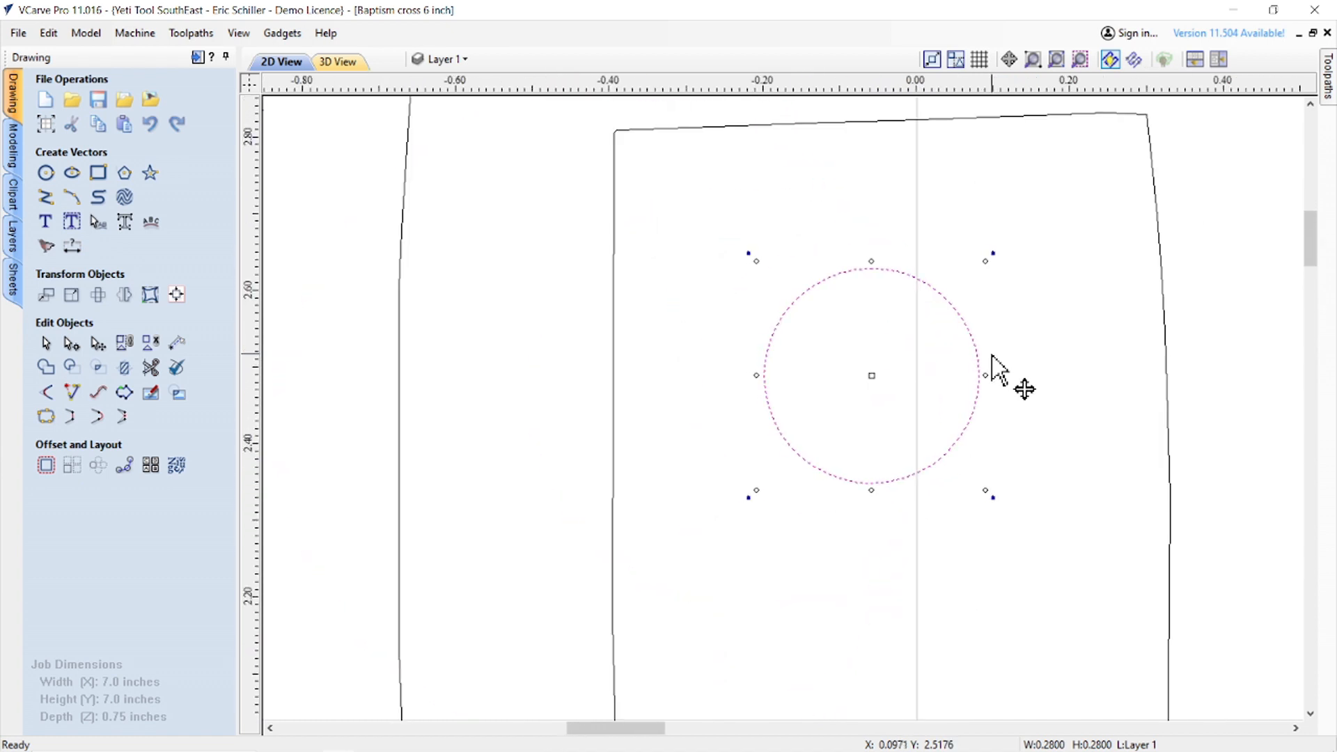
- Nudge the circle up and slightly right until its centre is at about X -0.04, Y 2.55
{"action": "key", "text": "Right"}
{"action": "key", "text": "Up"}
{"action": "key", "text": "Right"}
{"action": "key", "text": "Up"}
{"action": "key", "text": "Left"}
{"action": "key", "text": "Up"}
{"action": "key", "text": "Up"}
{"action": "key", "text": "Up"}
{"action": "key", "text": "Up"}
{"action": "key", "text": "Up"}
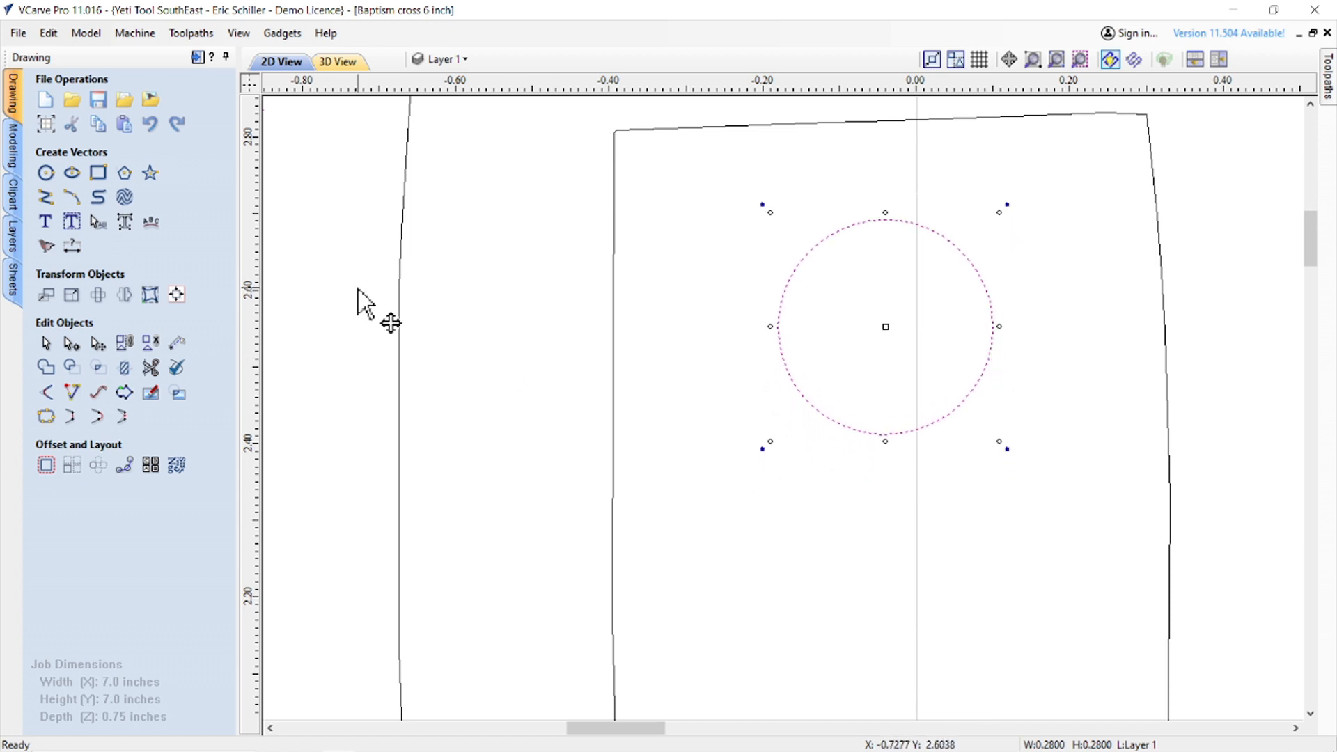
- Deselect the circle and save the job with the whole cross in view
{"action": "left_click", "coordinate": [354, 305]}
{"action": "scroll", "coordinate": [382, 290], "scroll_direction": "down", "scroll_amount": 5}
{"action": "scroll", "coordinate": [611, 328], "scroll_direction": "down", "scroll_amount": 2}
{"action": "scroll", "coordinate": [660, 241], "scroll_direction": "up", "scroll_amount": 1}
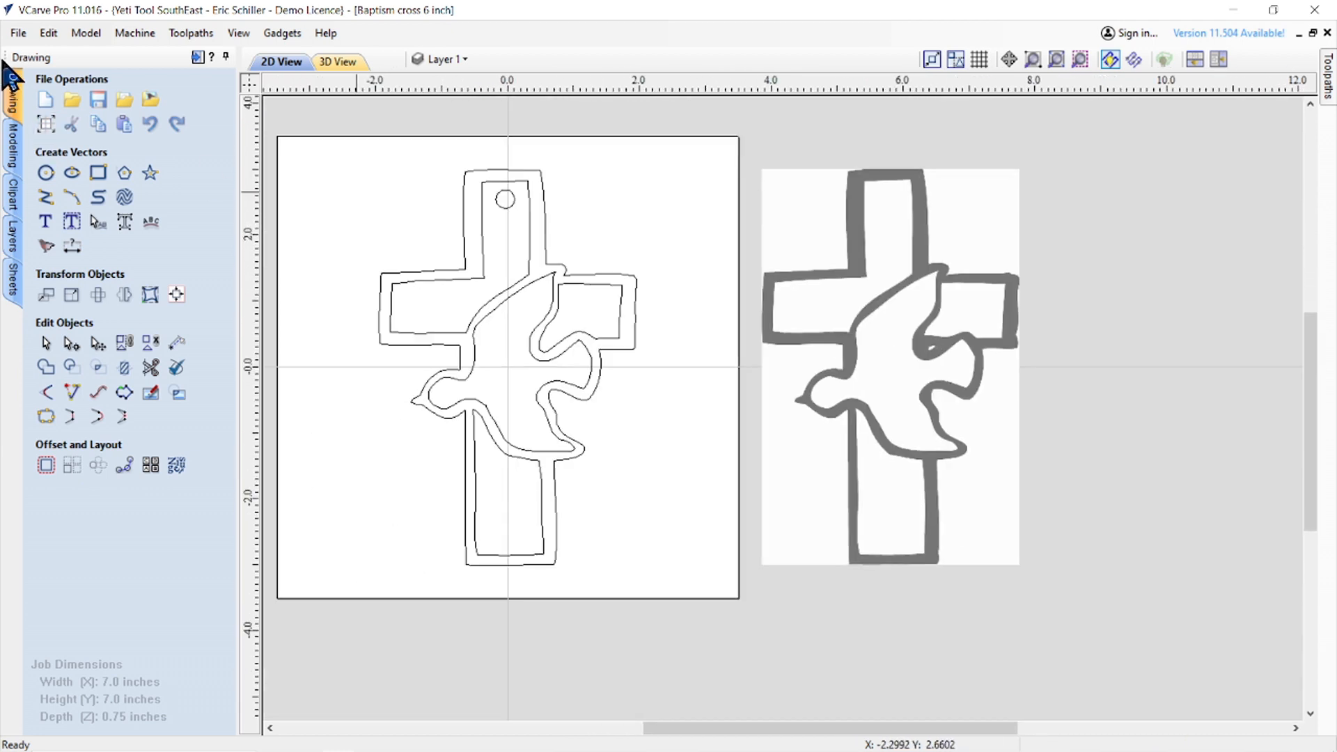
{"action": "left_click", "coordinate": [99, 100]}
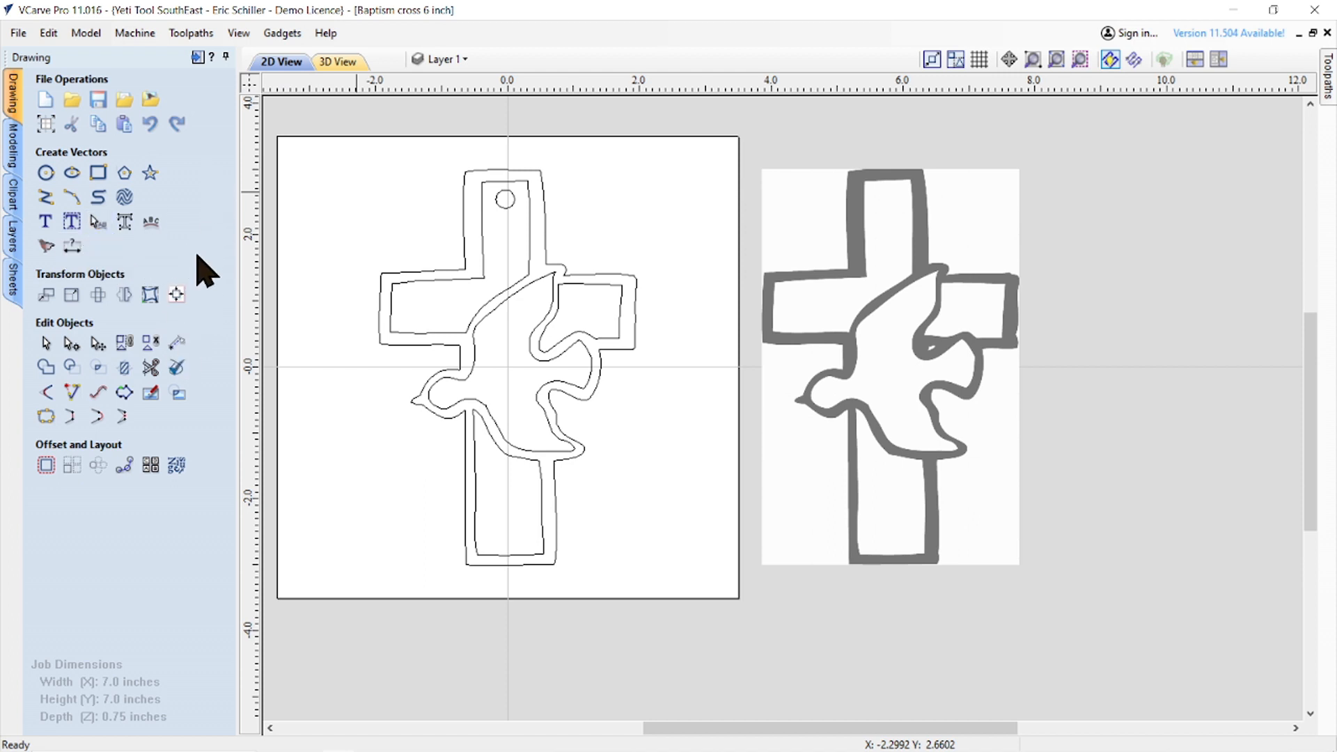
- Switch to the toolpath layout and pick the cross's inner vectors individually, finishing with only the lower panel outline selected
{"action": "left_click", "coordinate": [198, 60]}
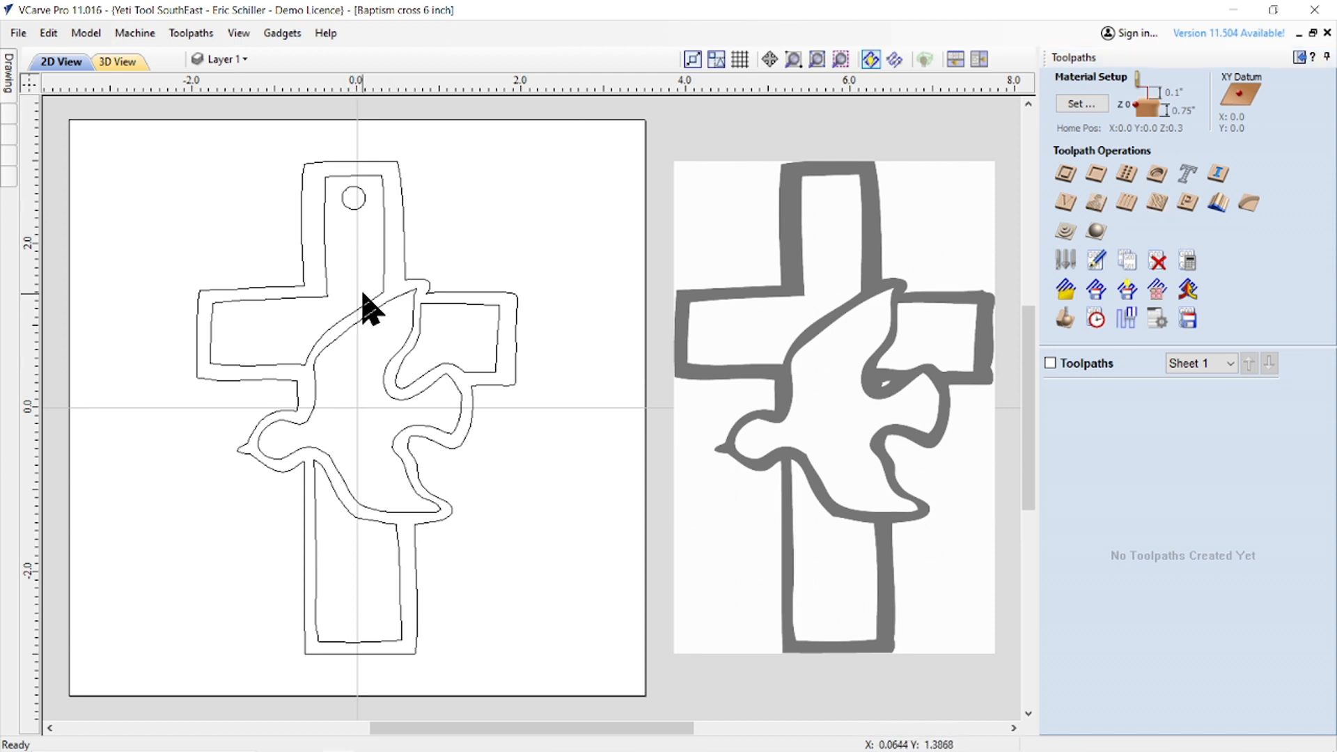
{"action": "left_click", "coordinate": [355, 208]}
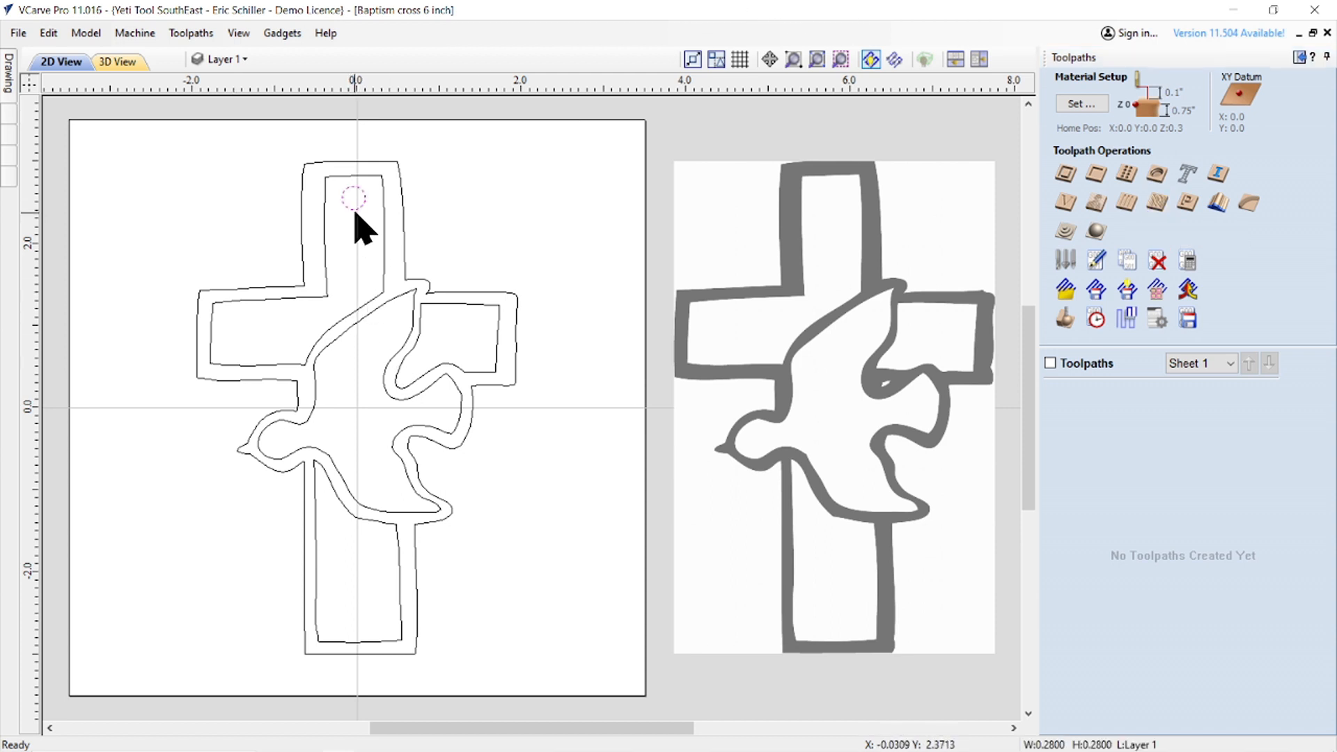
{"action": "left_click", "coordinate": [326, 254]}
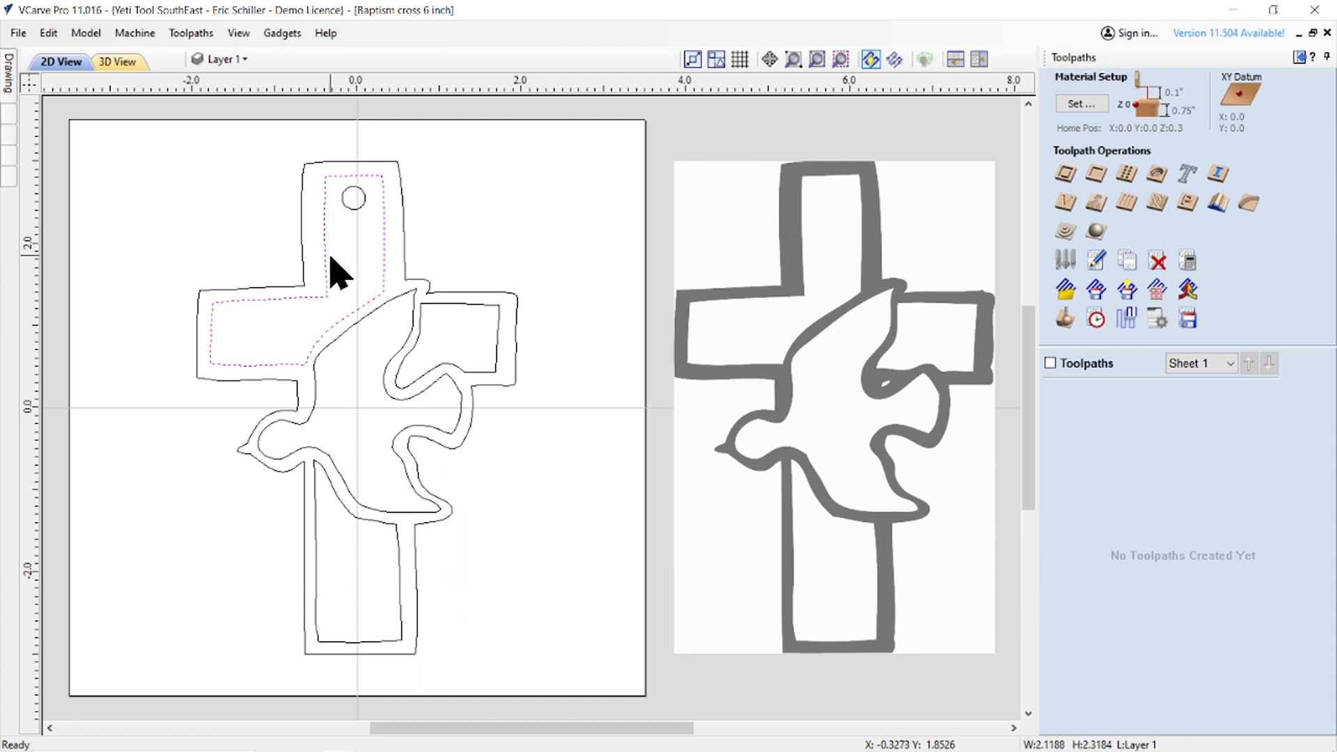
{"action": "left_click", "coordinate": [463, 312]}
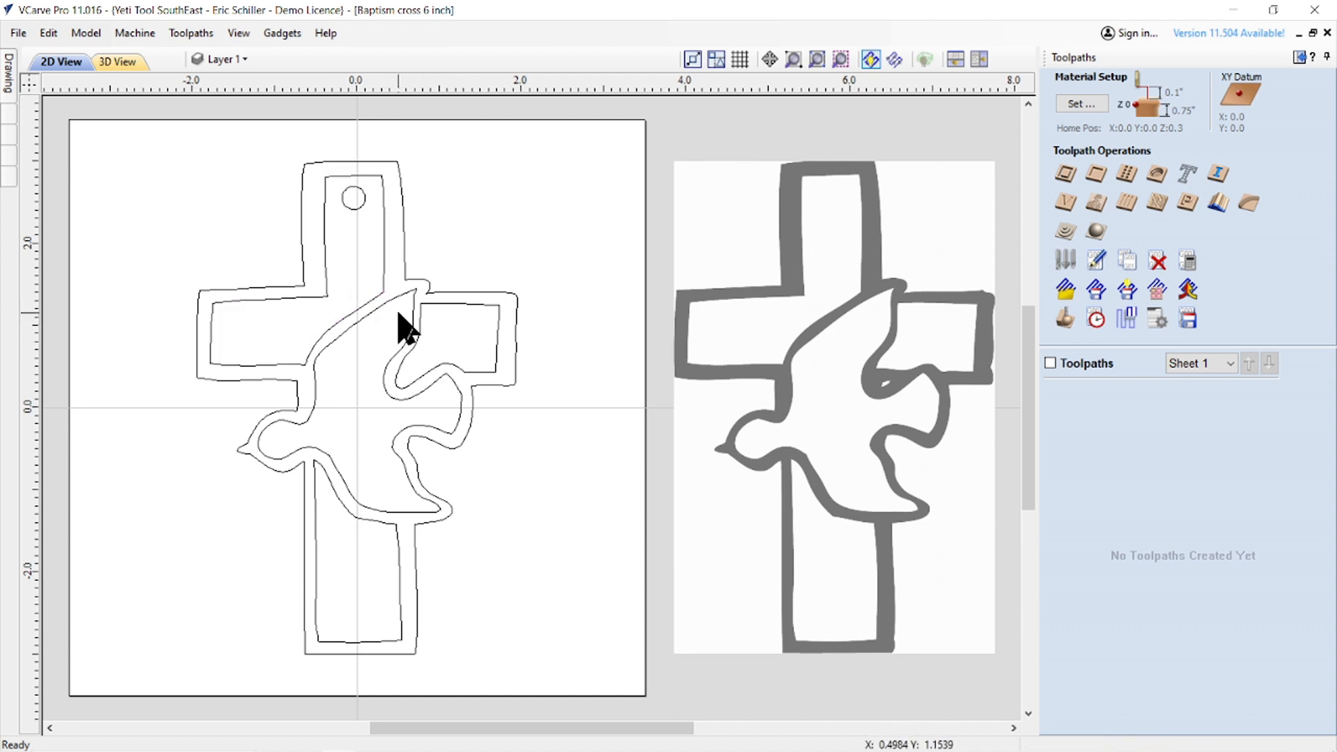
{"action": "left_click", "coordinate": [437, 303]}
{"action": "left_click", "coordinate": [375, 307]}
{"action": "left_click", "coordinate": [318, 523]}
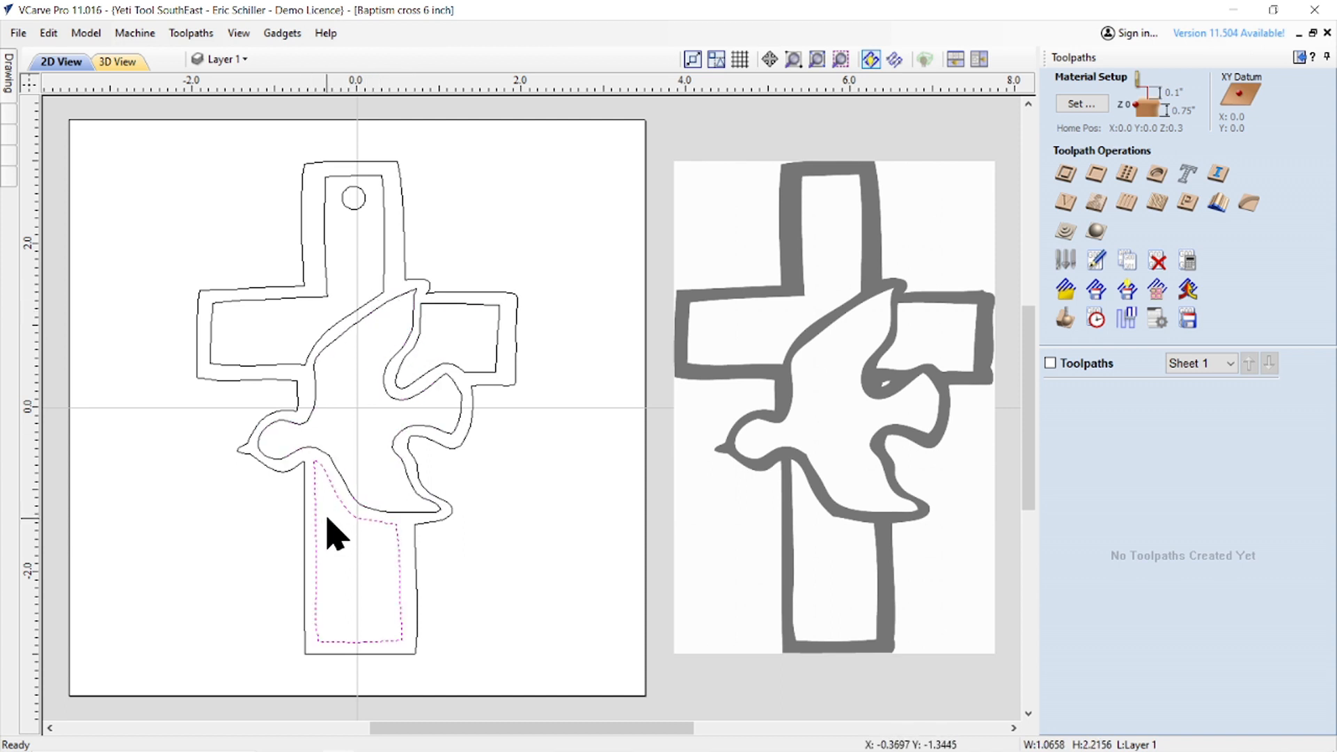
- Start a Pocket toolpath with its cut depth set to the material thickness plus 0.02, 0.77 inches
{"action": "left_click", "coordinate": [1096, 175]}
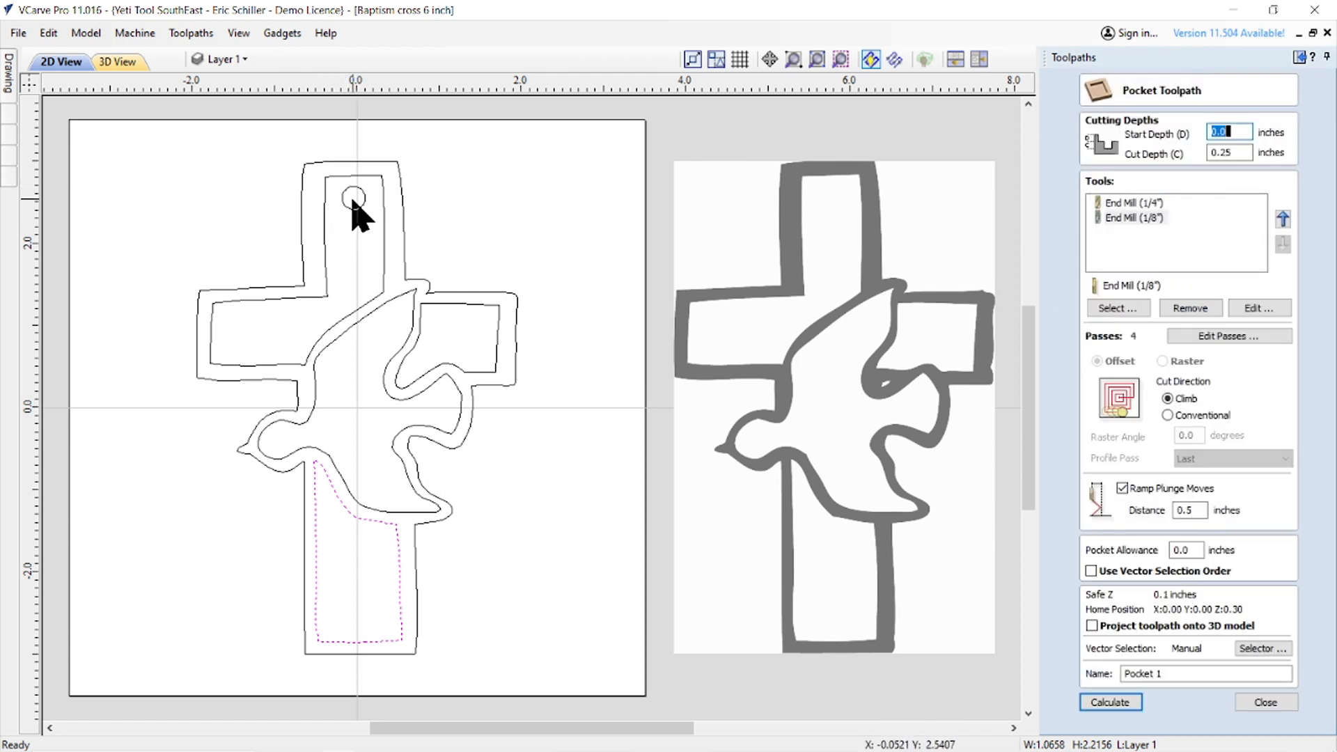
{"action": "left_click_drag", "start_coordinate": [1241, 151], "coordinate": [1106, 145]}
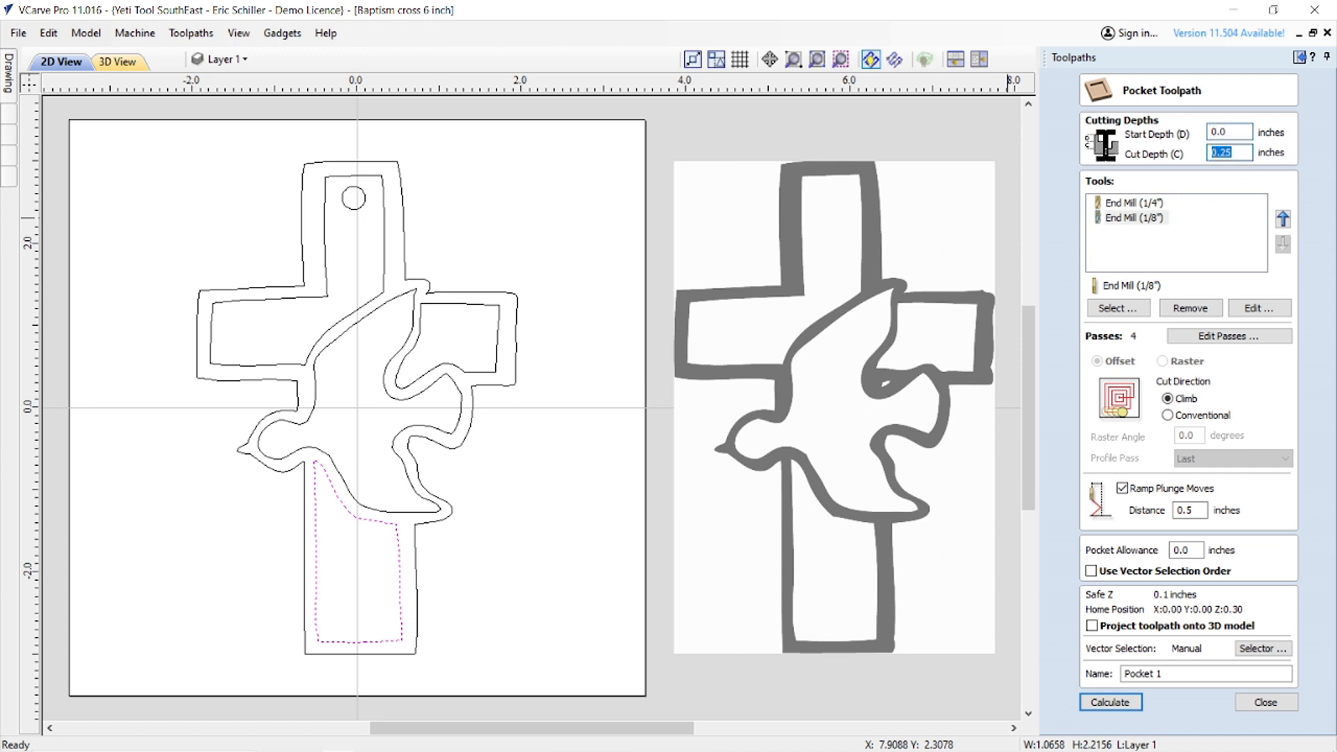
{"action": "type", "text": "t+.02="}
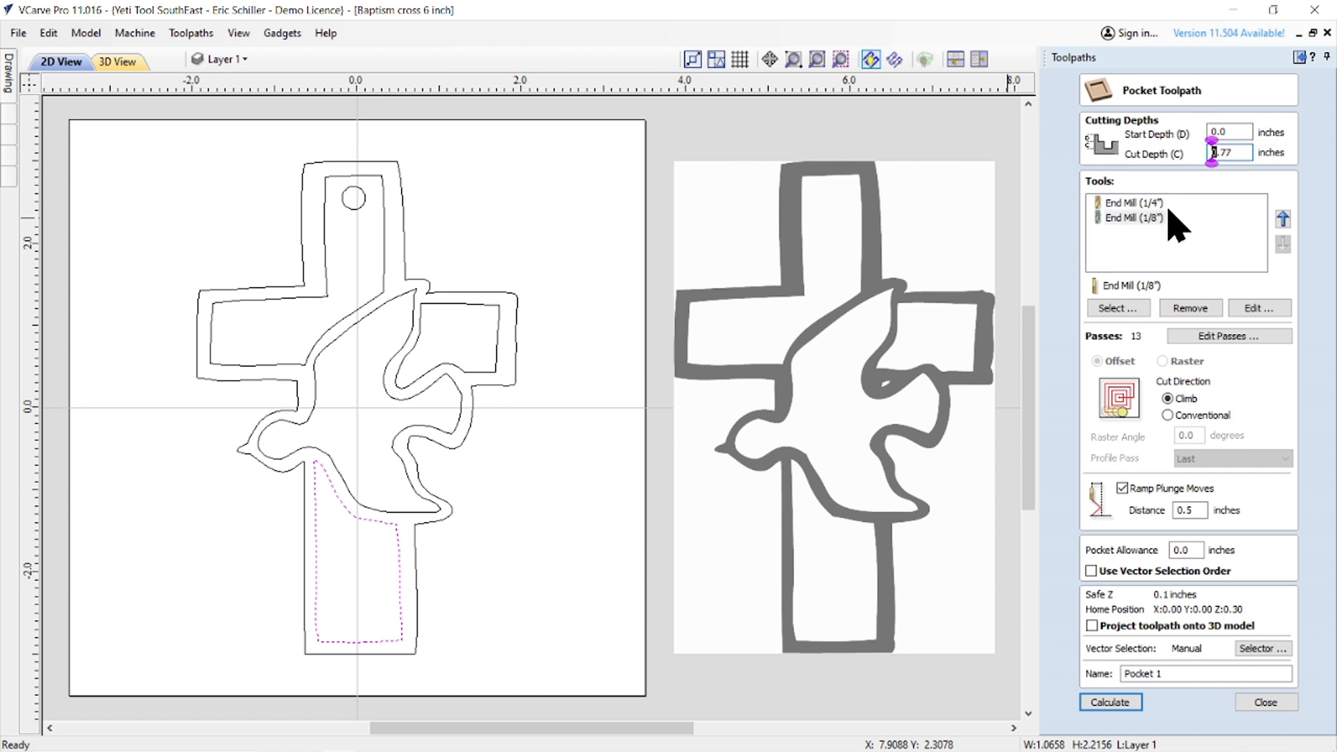
- Remove the 1/8" end mill from the pocket's tool list and select the 1/4" end mill
{"action": "left_click", "coordinate": [1122, 218]}
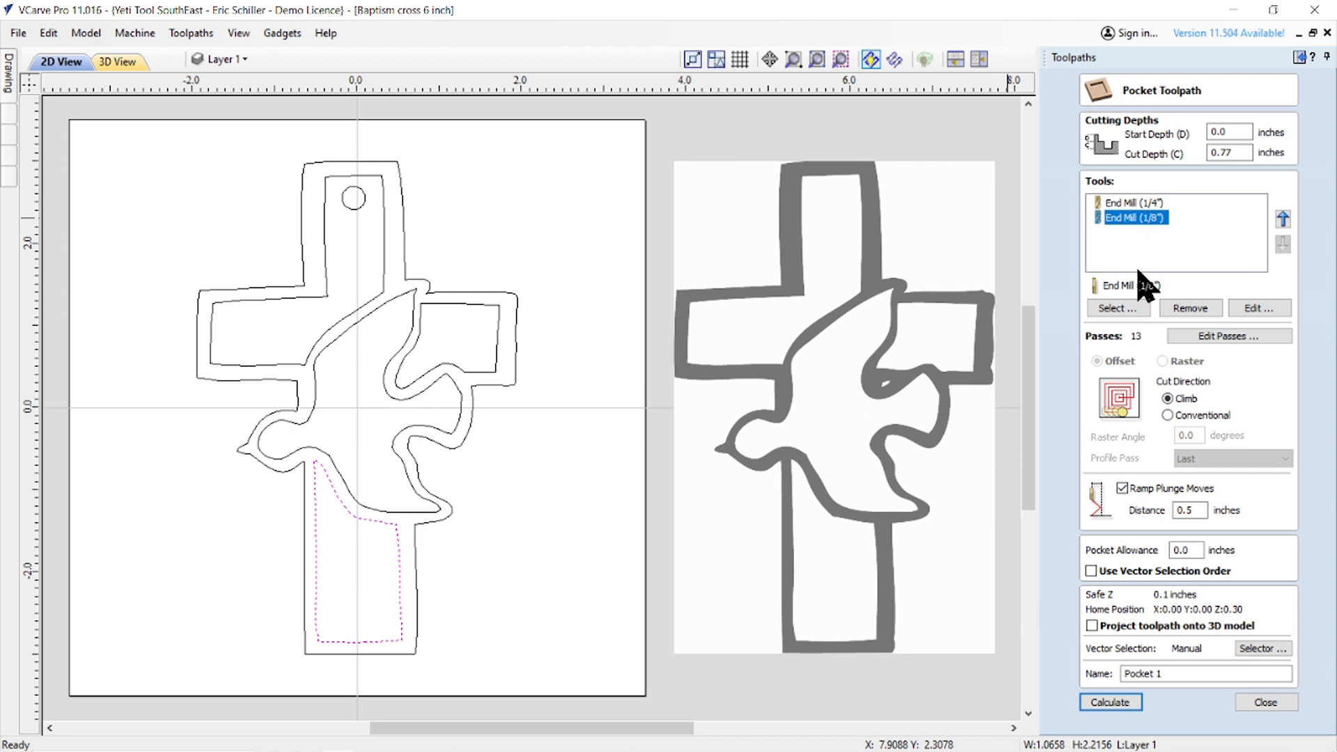
{"action": "left_click", "coordinate": [1190, 308]}
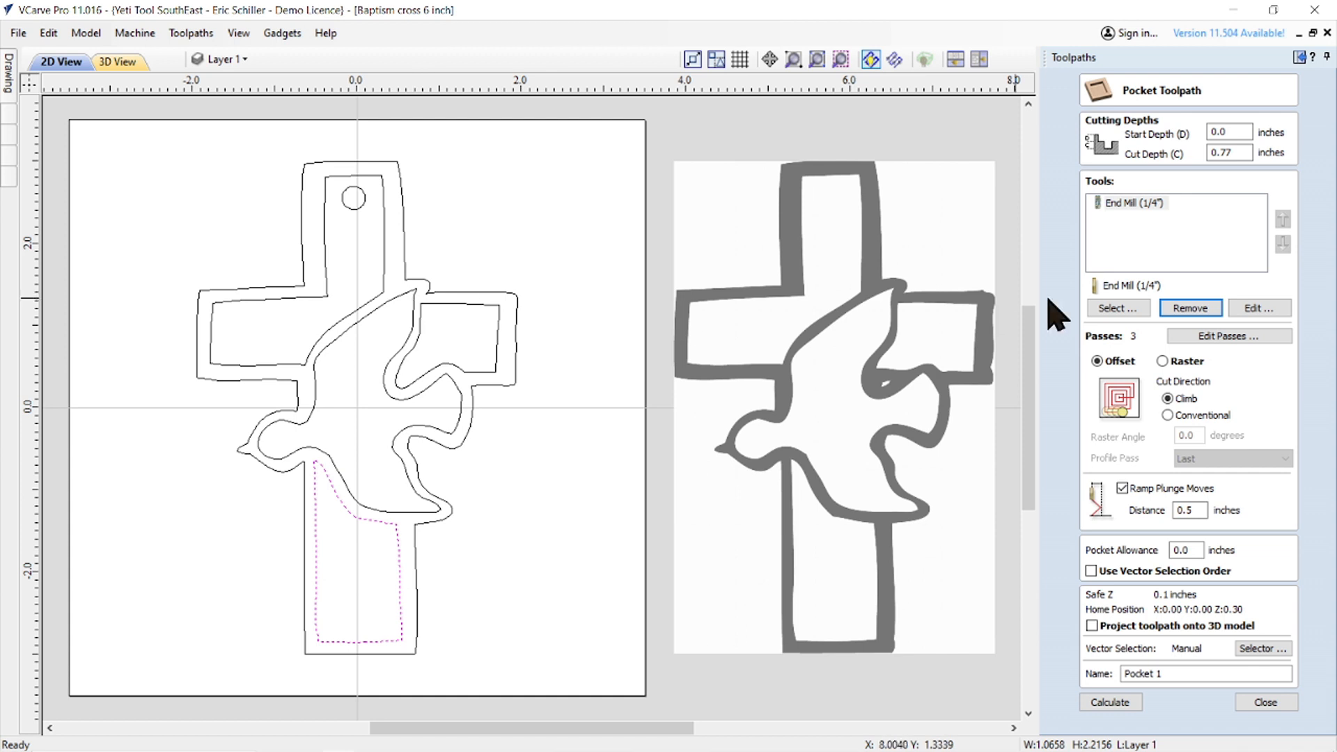
{"action": "left_click", "coordinate": [1138, 202]}
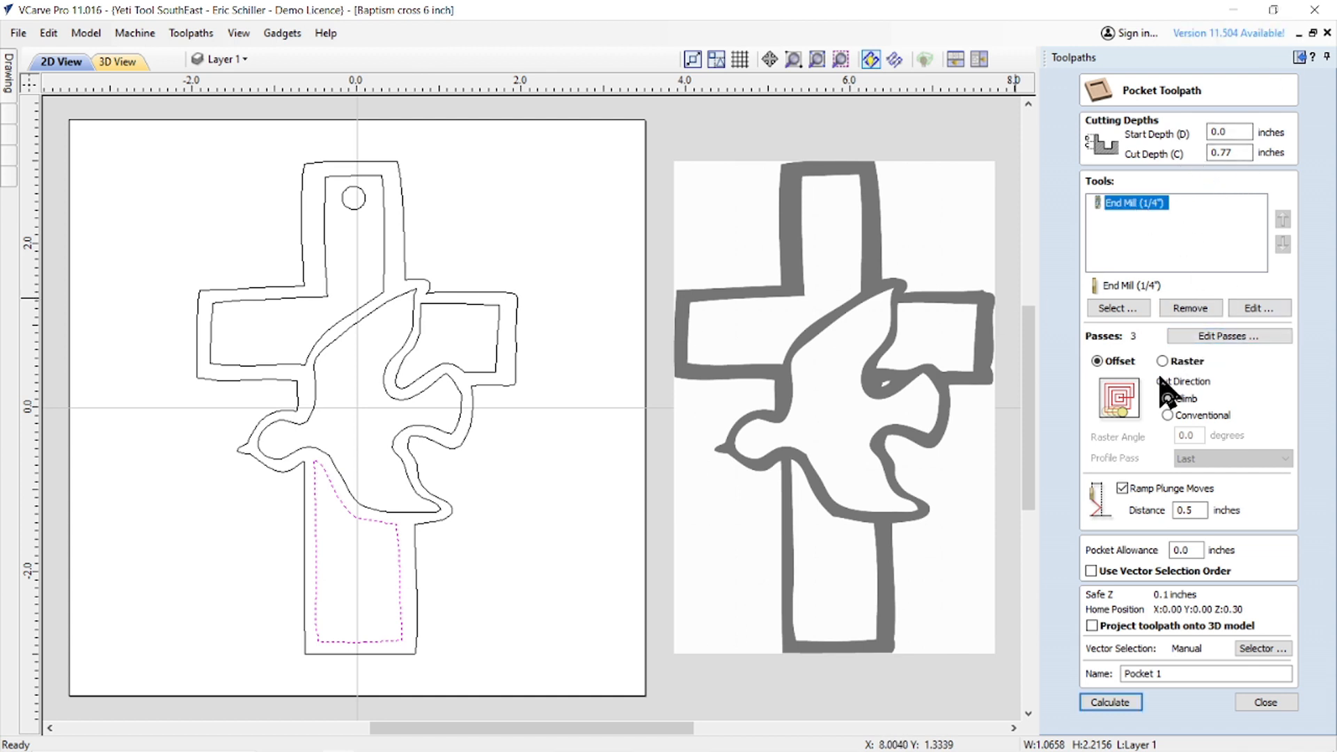
- Set the pocket to 5 passes and the ramp plunge distance to 1 inch
{"action": "left_click", "coordinate": [1235, 336]}
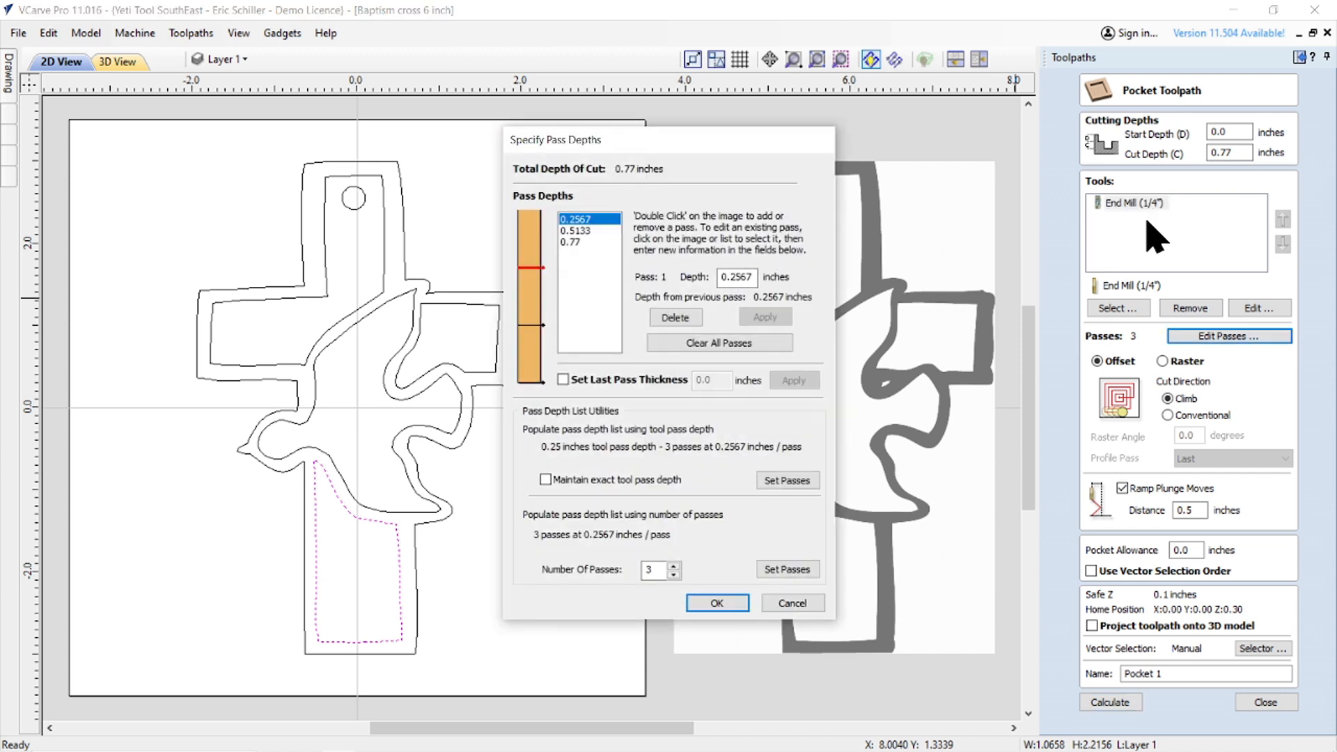
{"action": "left_click", "coordinate": [673, 565]}
{"action": "left_click", "coordinate": [673, 566]}
{"action": "left_click", "coordinate": [705, 604]}
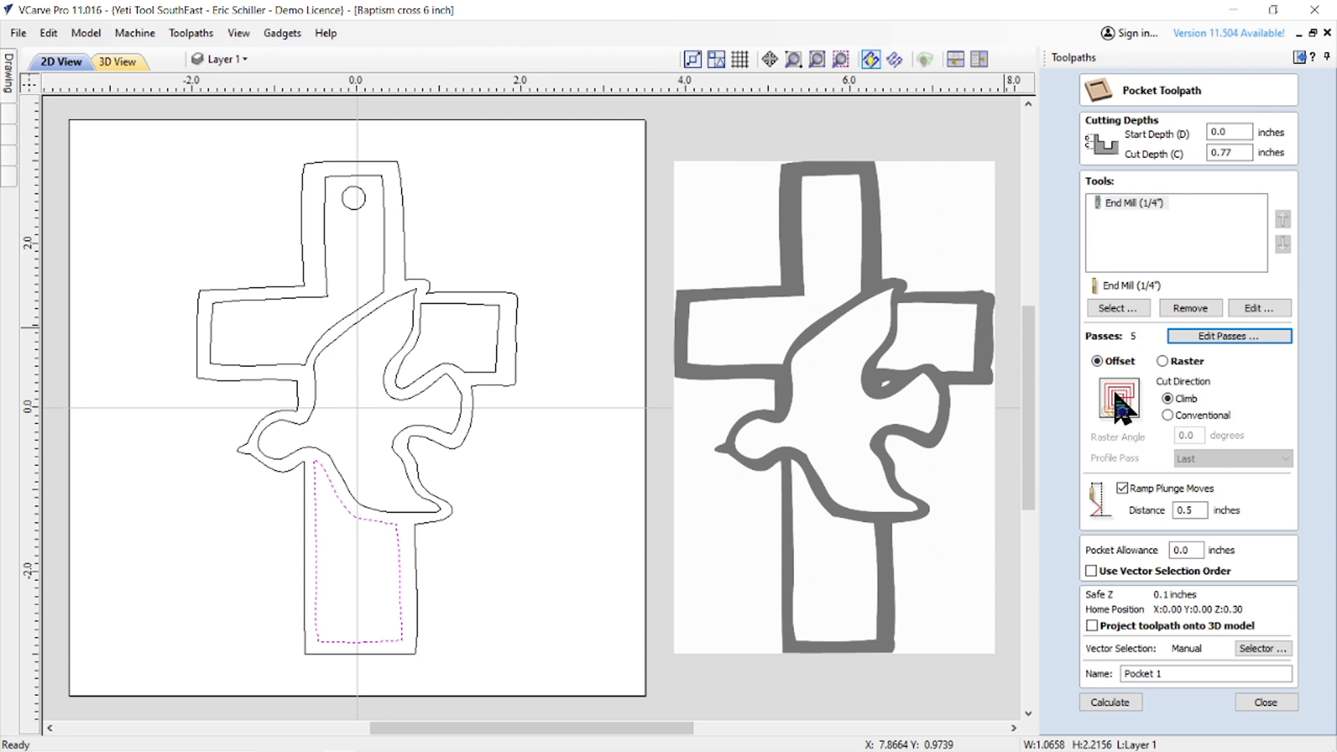
{"action": "double_click", "coordinate": [1183, 510]}
{"action": "type", "text": "1"}
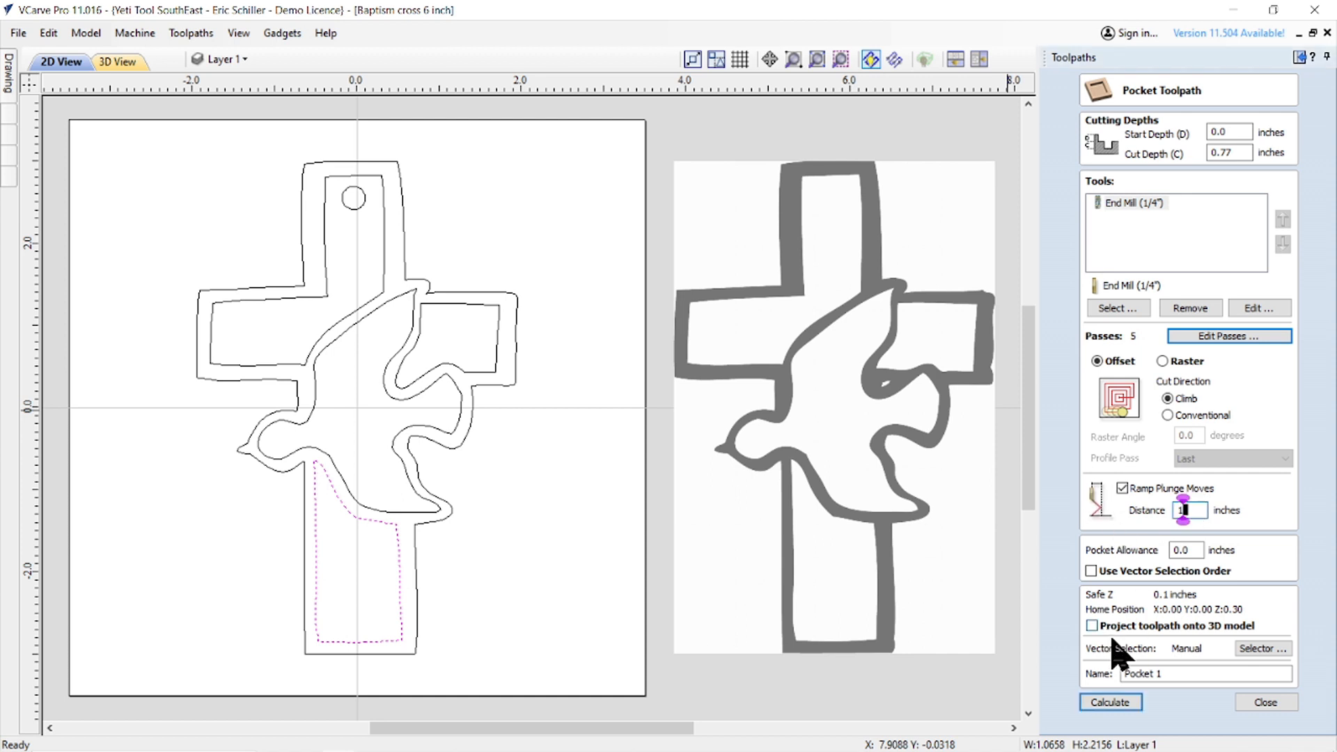
- Name the toolpath "Pocket hanger hole p25 end mill" and calculate it, accepting the cut through the material
{"action": "left_click", "coordinate": [1165, 673]}
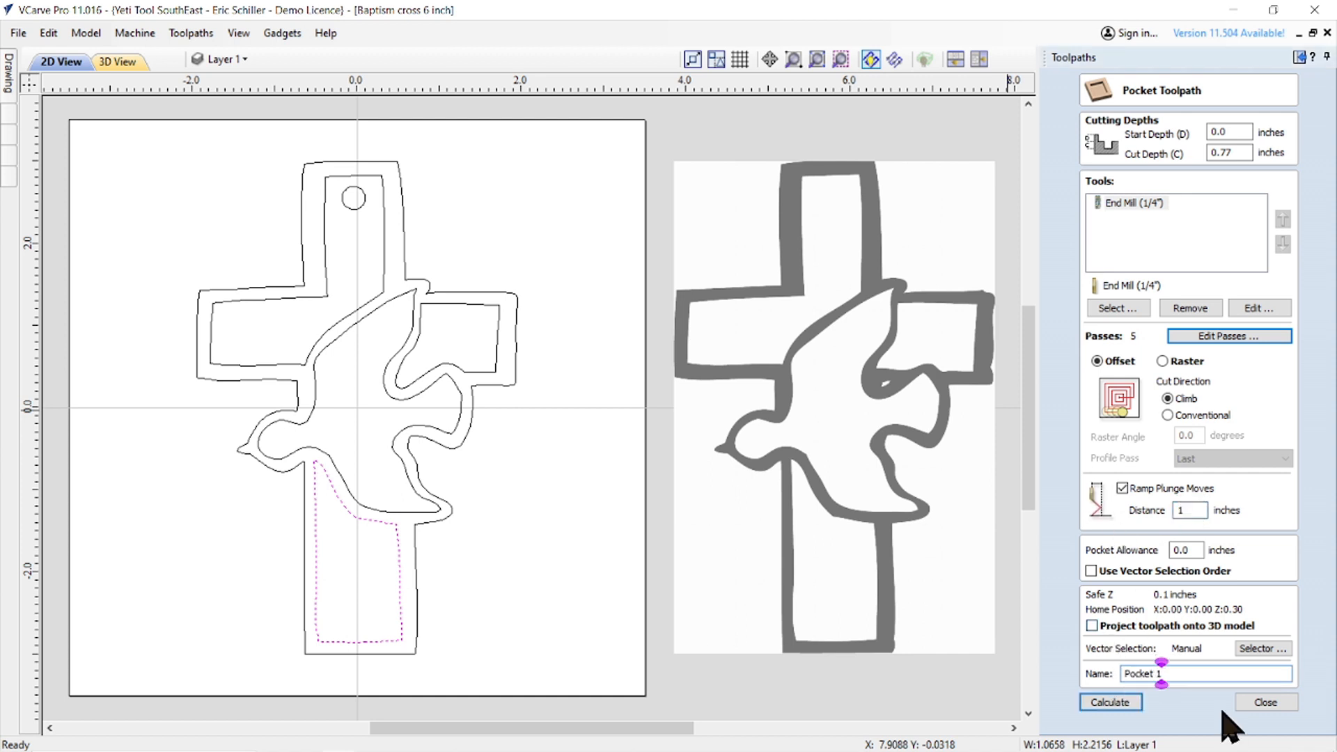
{"action": "key", "text": "BackSpace"}
{"action": "type", "text": "ng"}
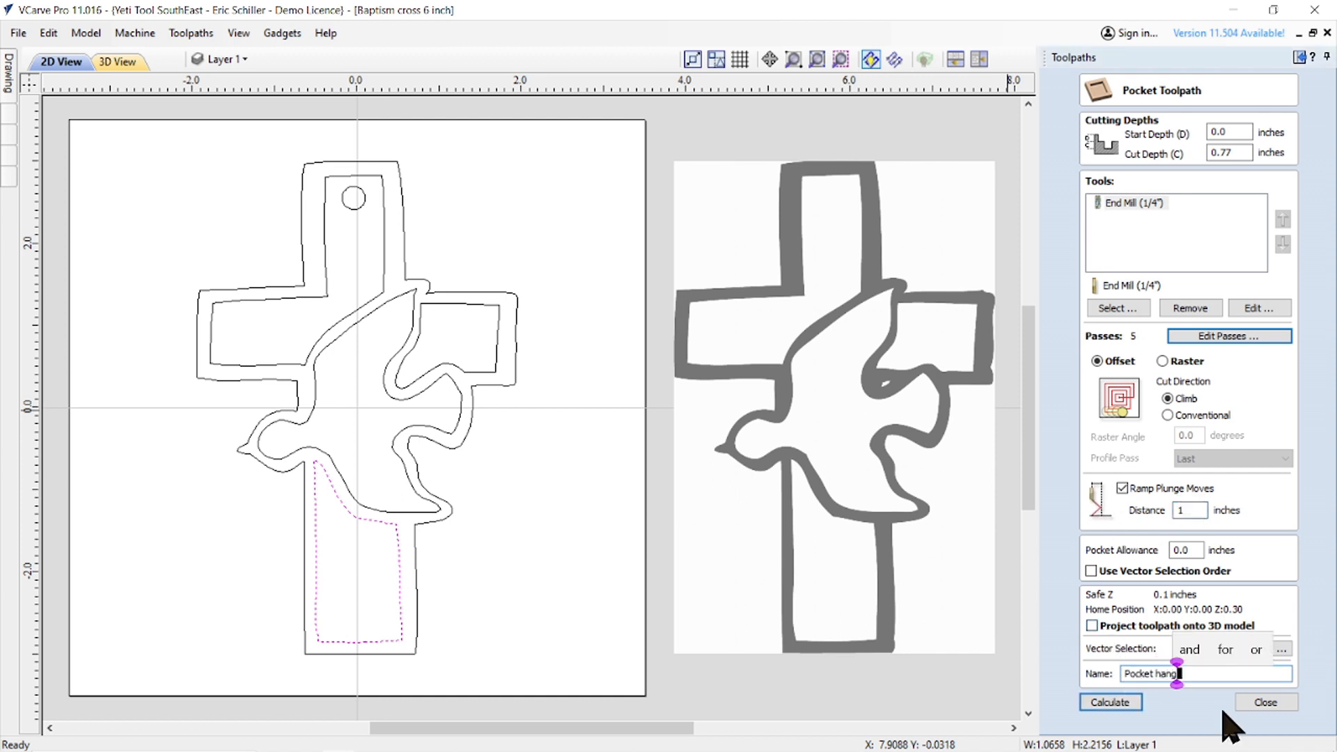
{"action": "type", "text": "er hole"}
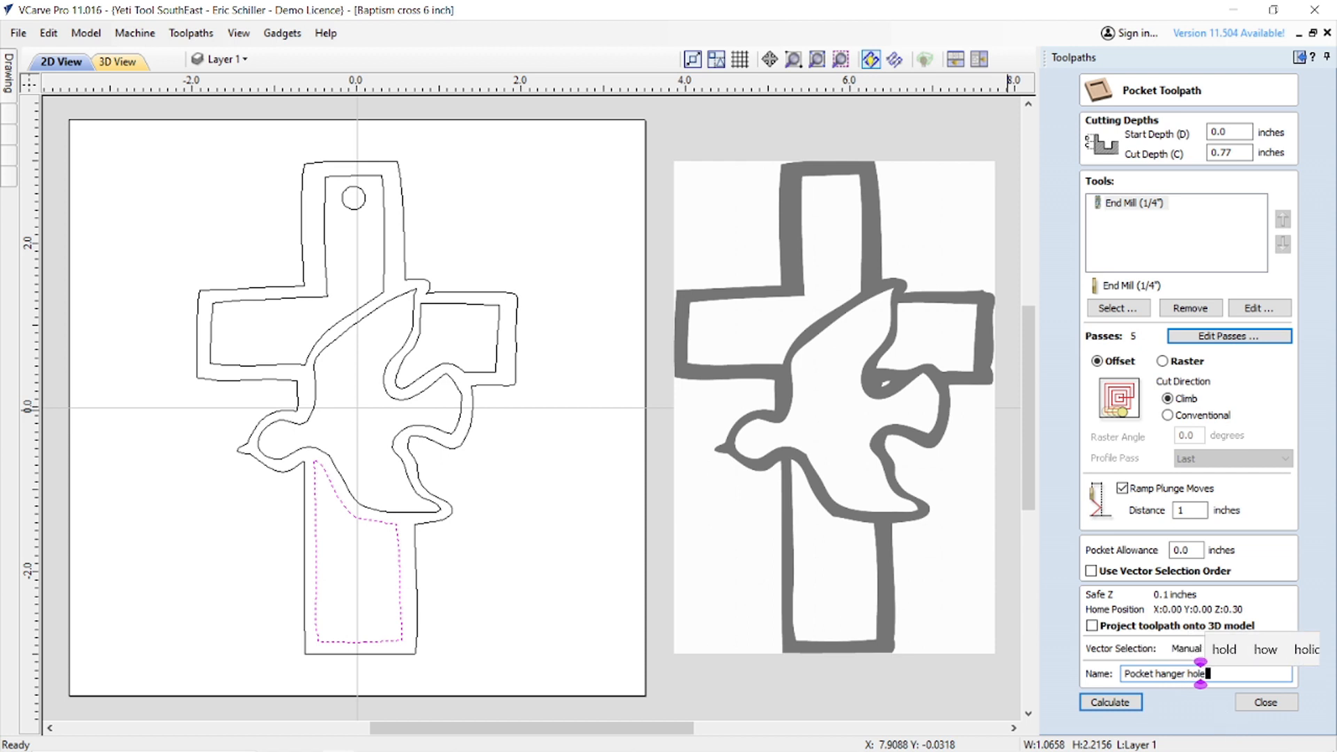
{"action": "type", "text": " p25 end mill"}
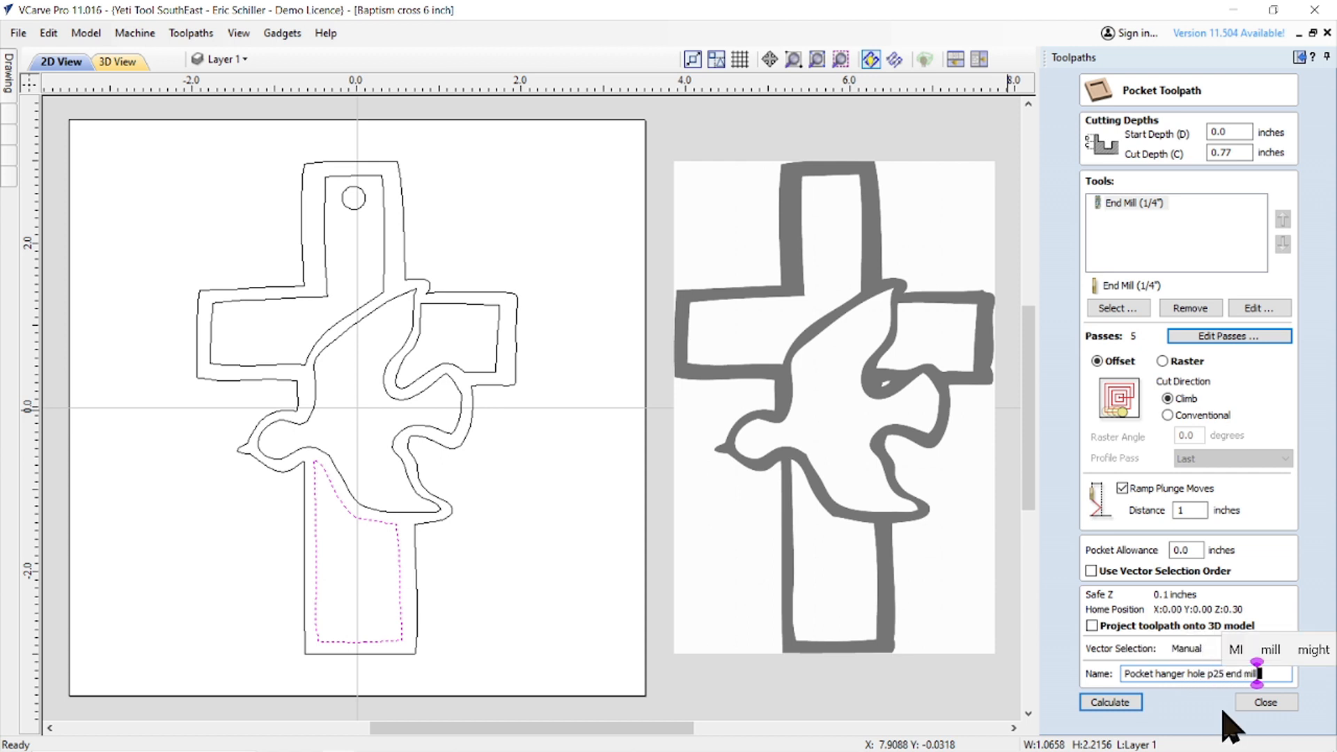
{"action": "left_click", "coordinate": [1111, 702]}
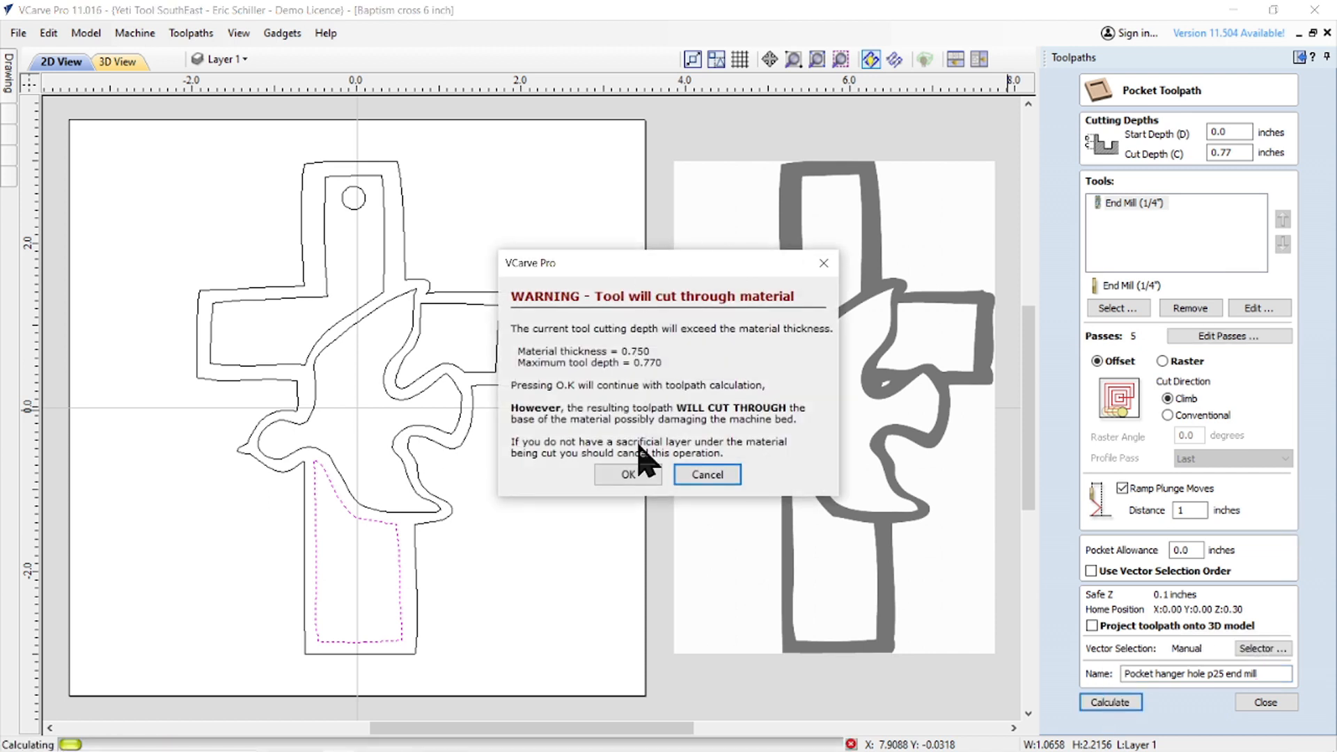
{"action": "left_click", "coordinate": [627, 475]}
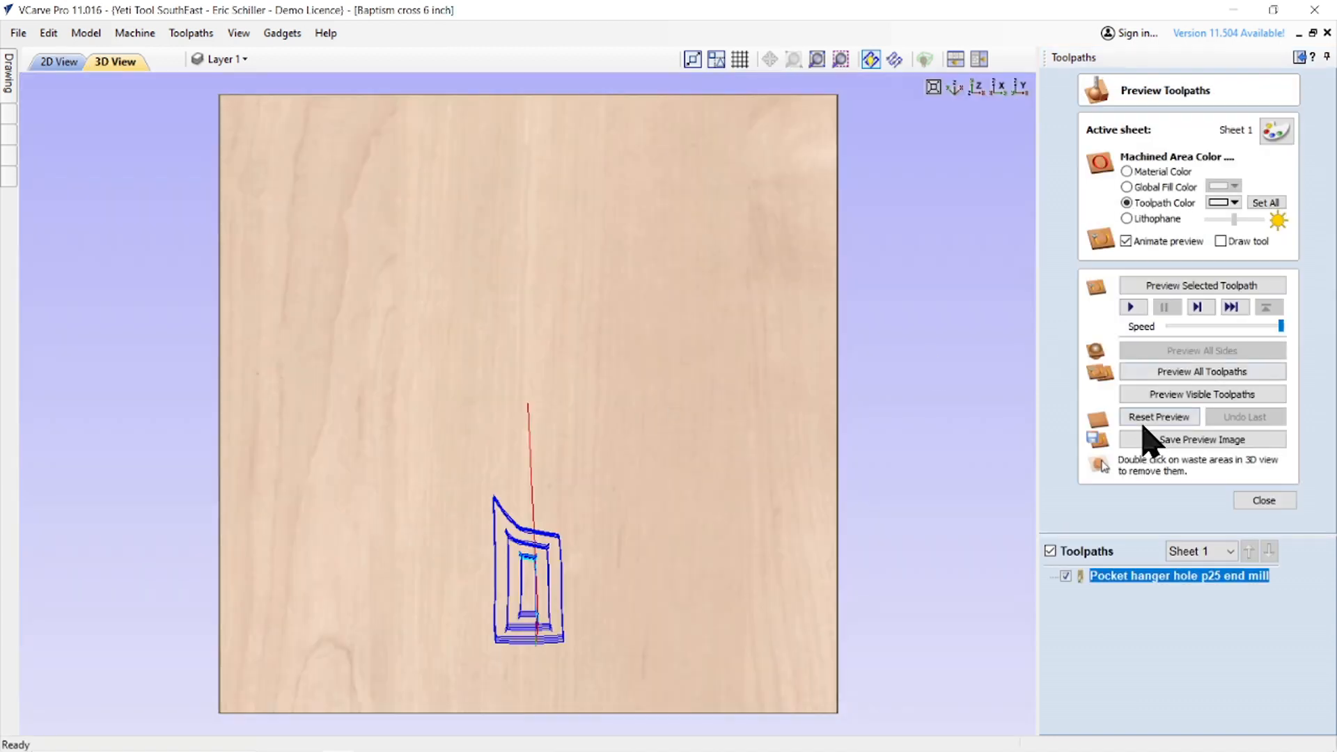
- Close the toolpath preview, reopen the hanger hole pocket toolpath for editing and show the 2D view
{"action": "left_click", "coordinate": [1250, 502]}
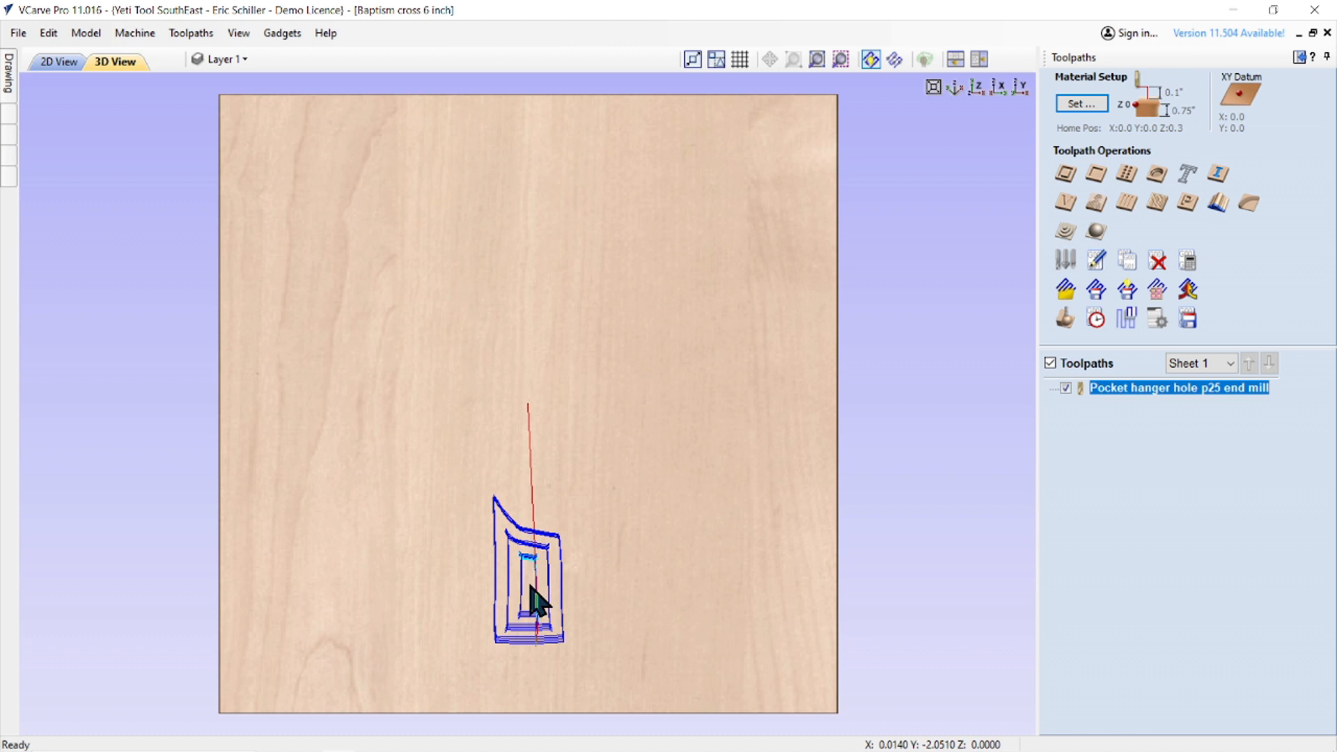
{"action": "double_click", "coordinate": [1166, 387]}
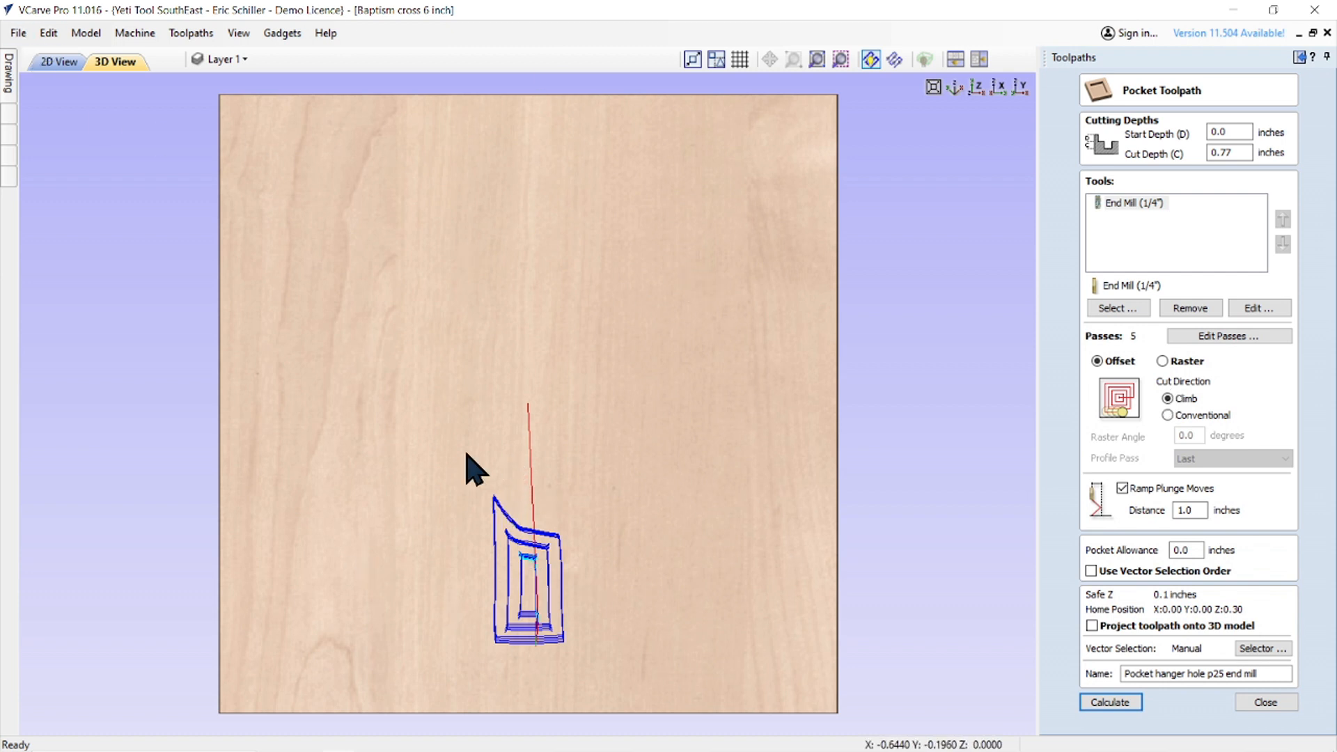
{"action": "left_click", "coordinate": [59, 63]}
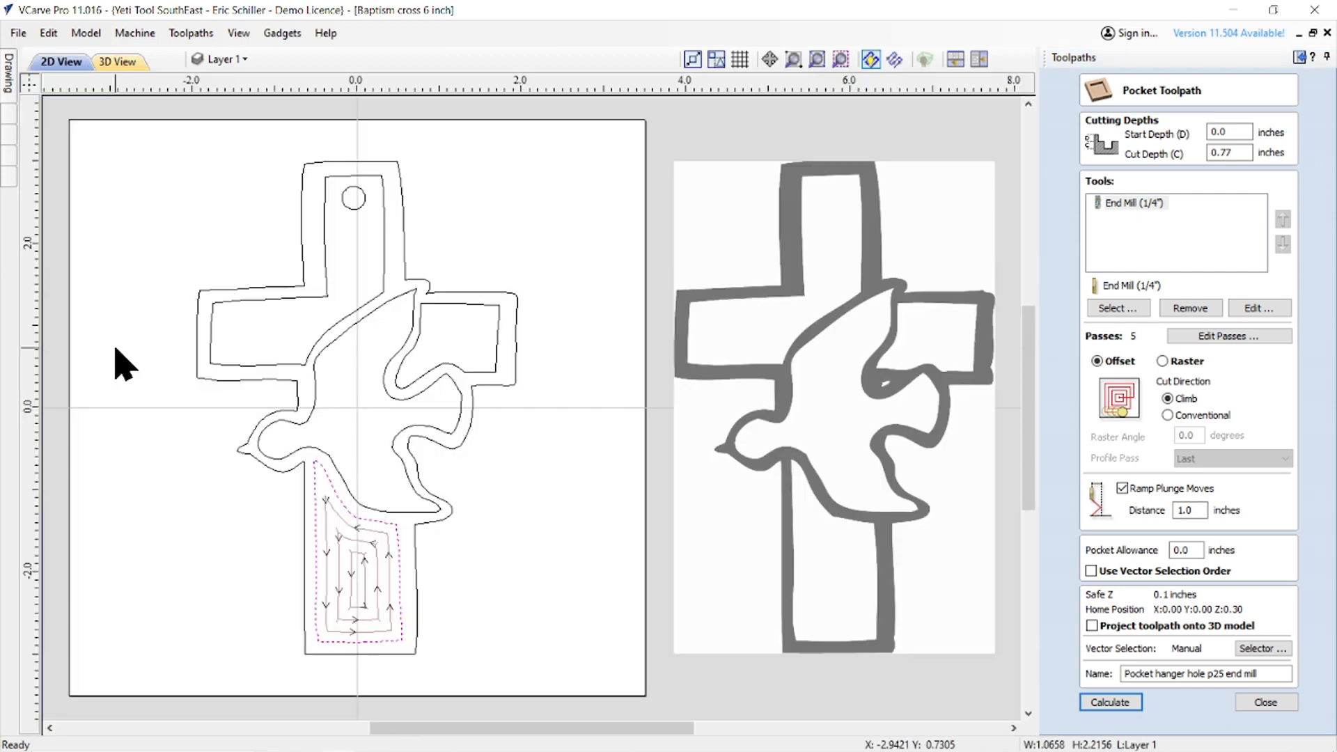
- Arrange the 2D and 3D views side by side and enlarge the cross's lower panel in the 2D view
{"action": "left_click", "coordinate": [119, 64]}
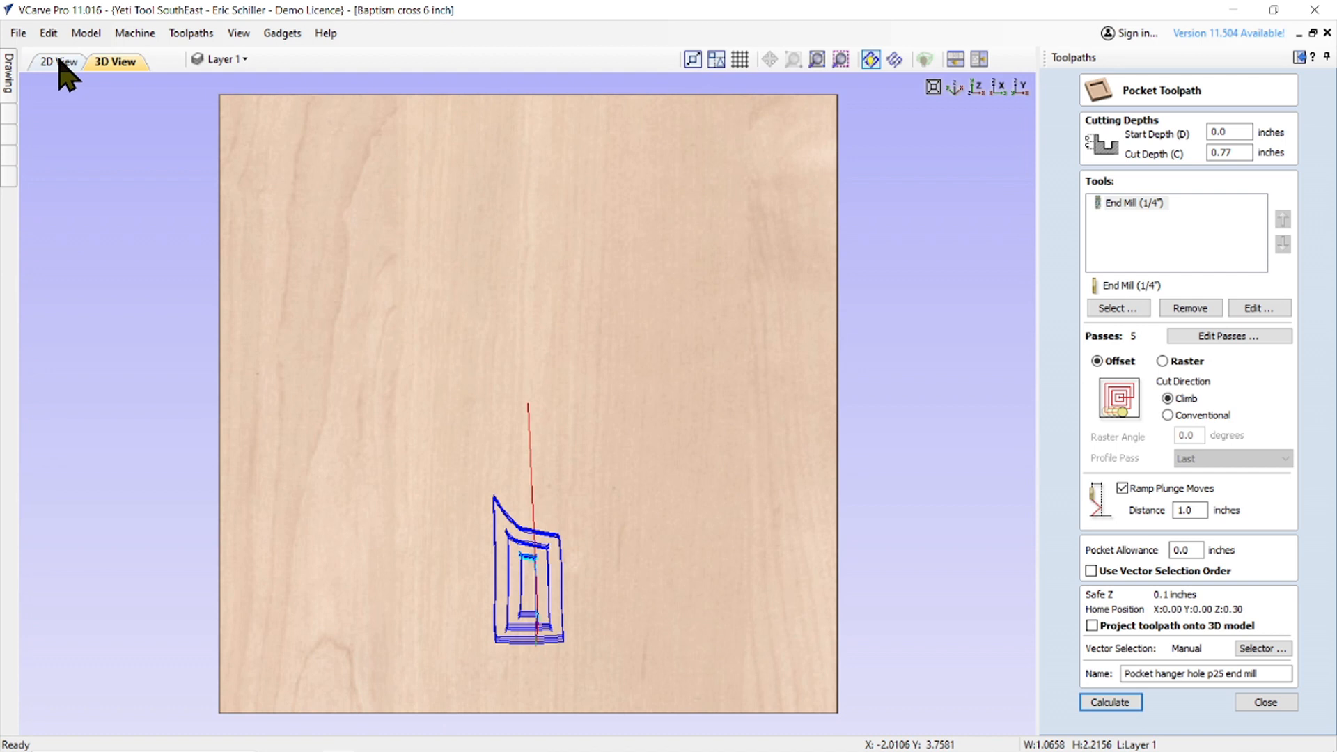
{"action": "left_click", "coordinate": [60, 61]}
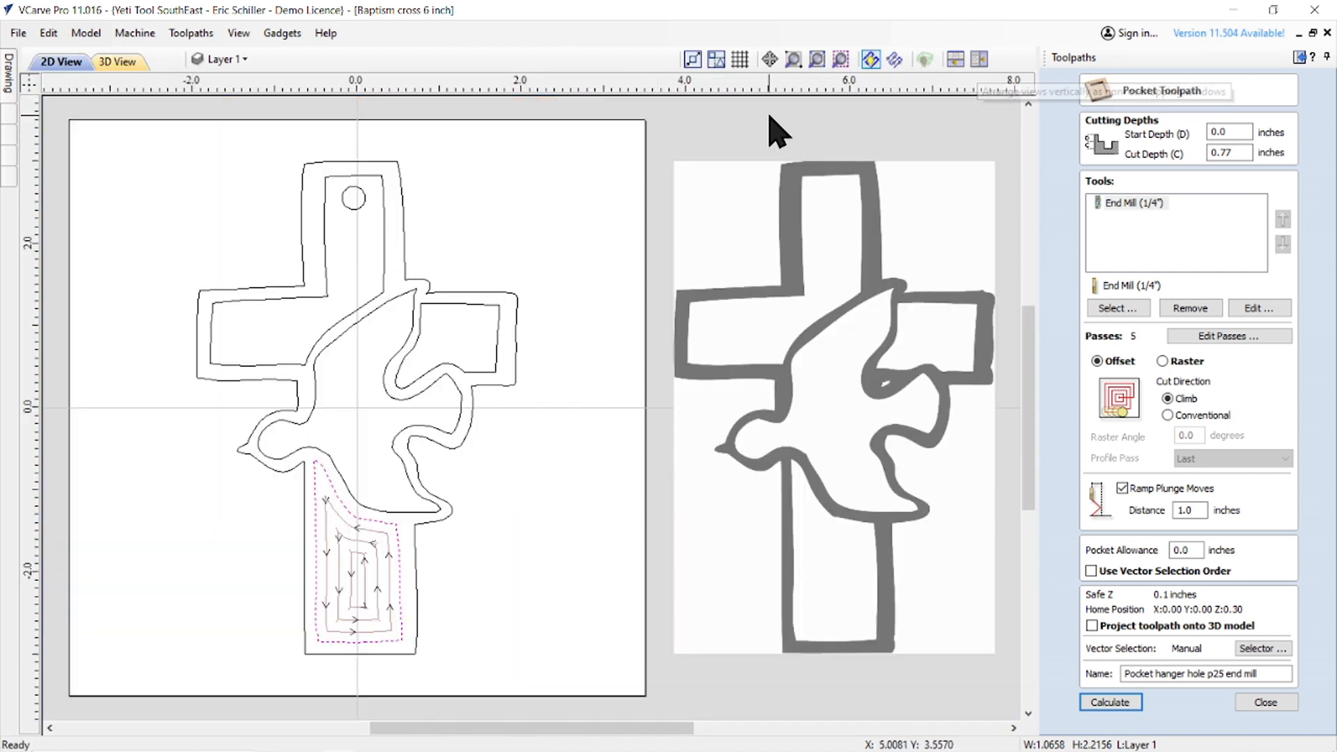
{"action": "left_click", "coordinate": [981, 61]}
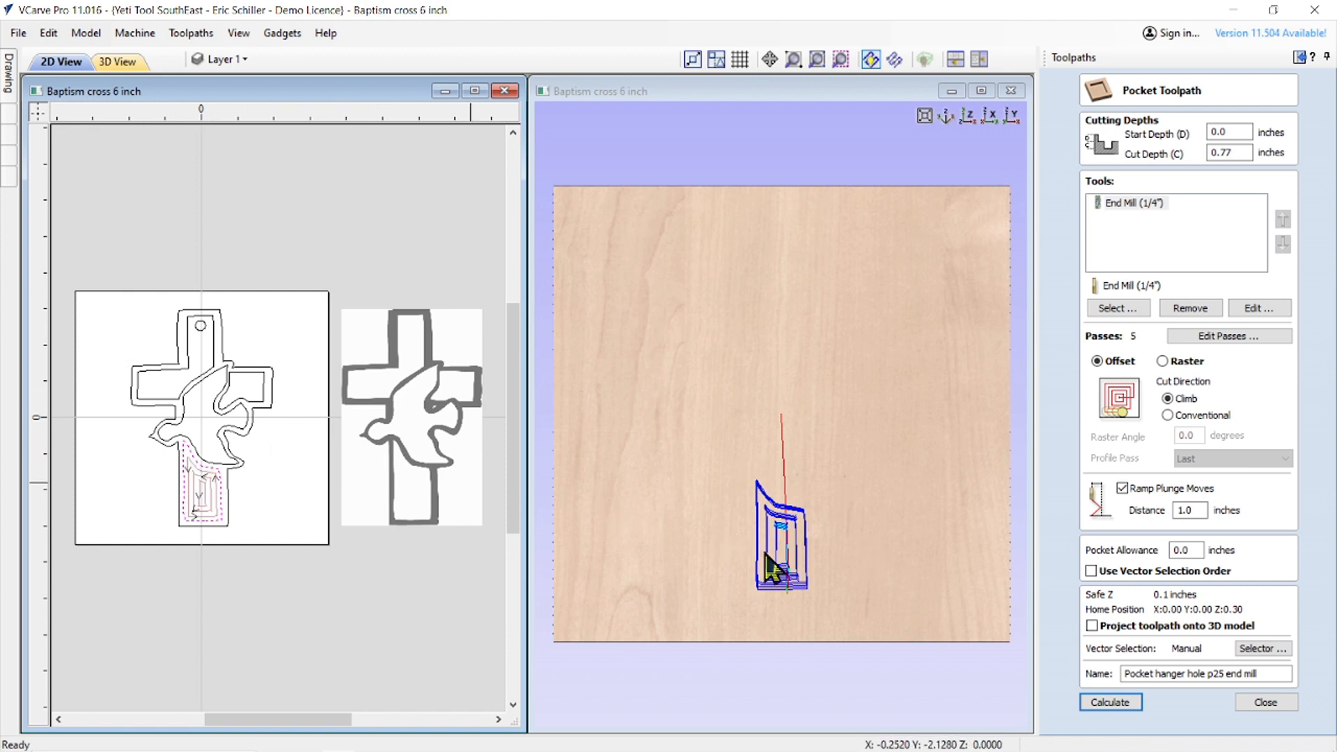
{"action": "scroll", "coordinate": [152, 446], "scroll_direction": "up", "scroll_amount": 5}
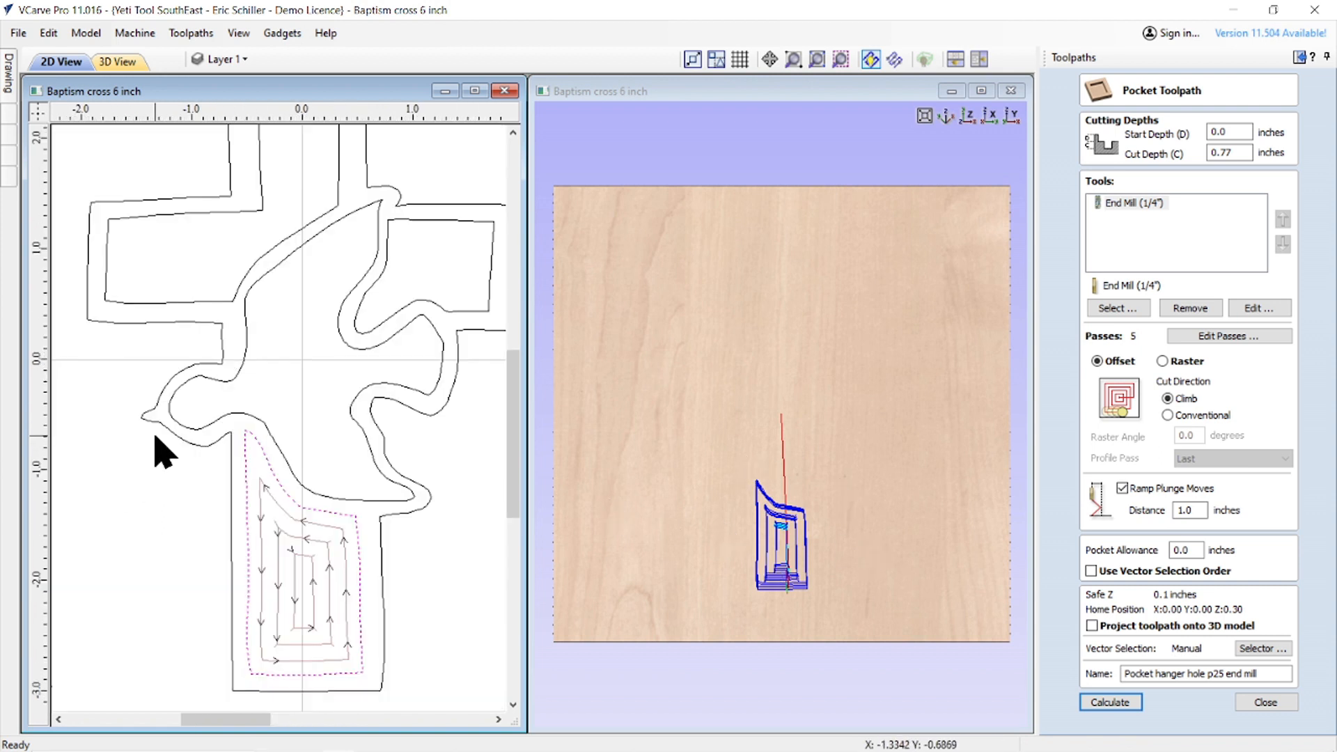
- Recalculate the hanger hole pocket using only the hanging hole circle, accepting the cut through the material, and preview all toolpaths
{"action": "middle_click_drag", "start_coordinate": [314, 470], "coordinate": [294, 548]}
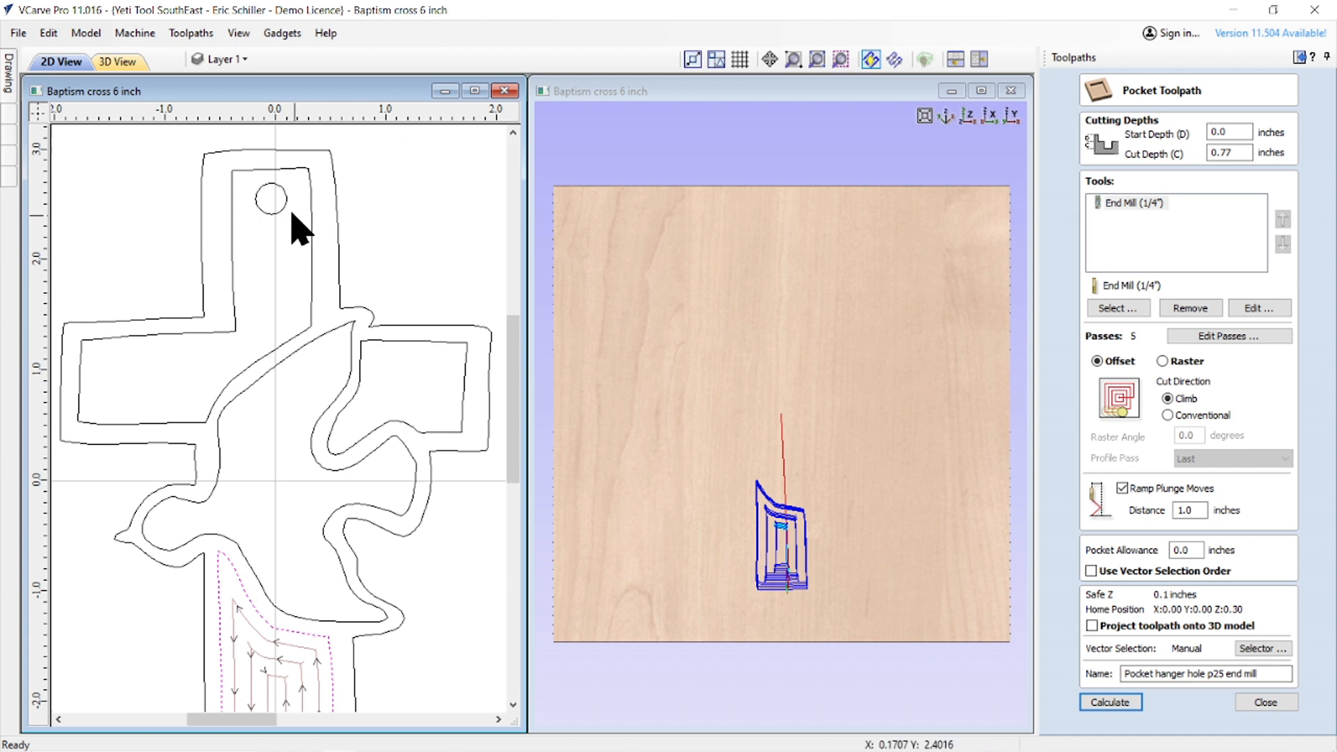
{"action": "left_click", "coordinate": [269, 213]}
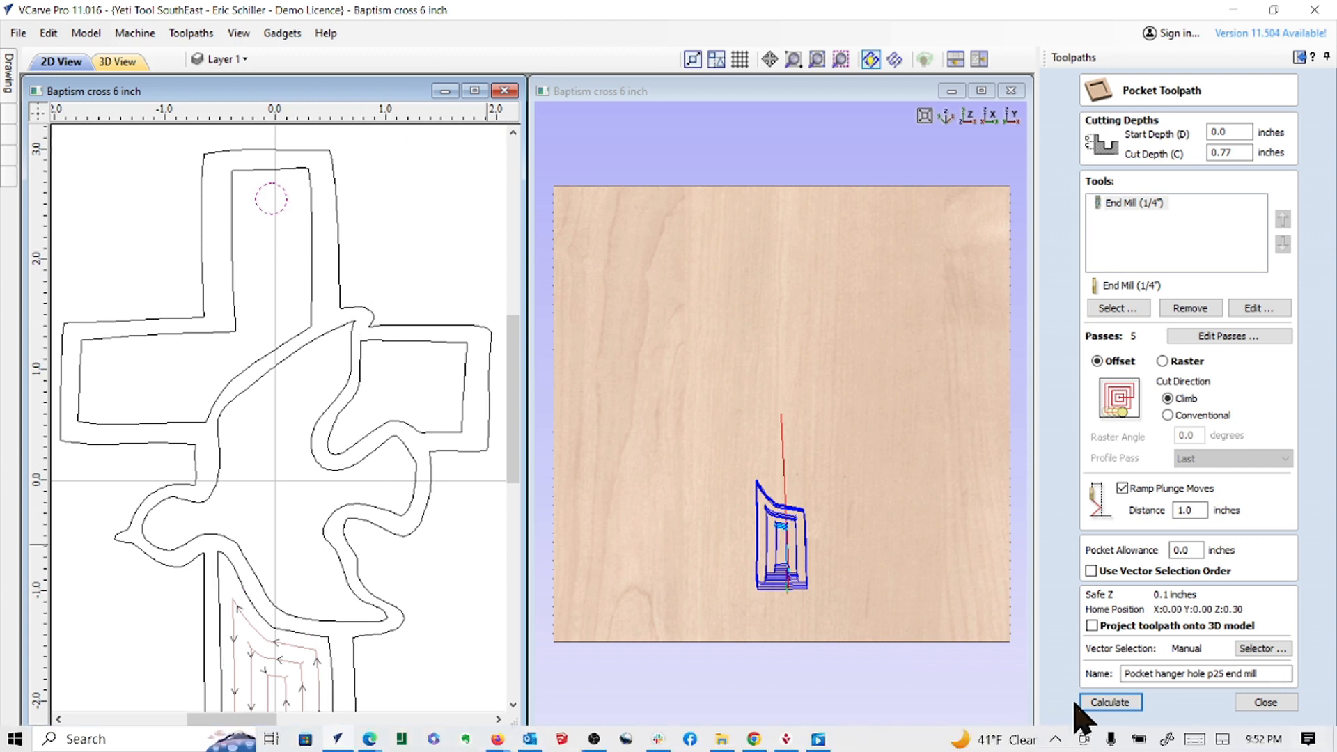
{"action": "left_click", "coordinate": [1110, 702]}
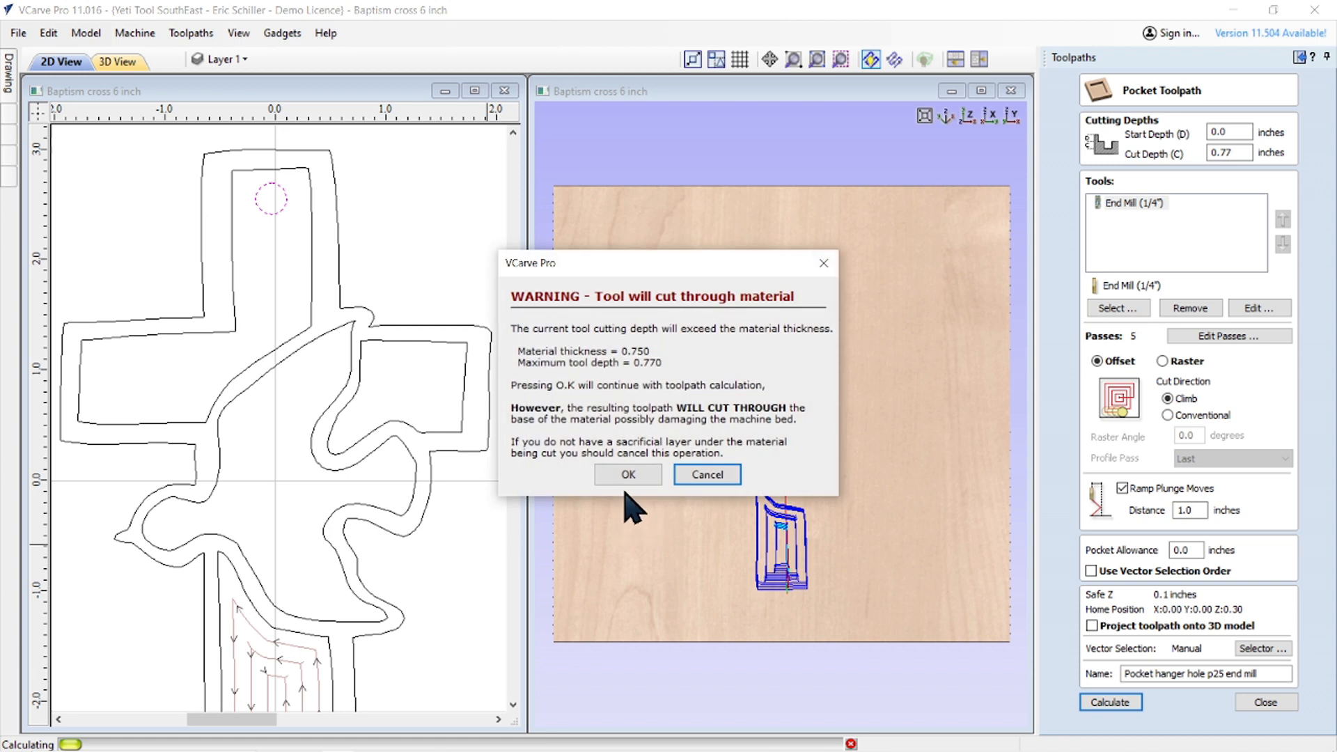
{"action": "left_click", "coordinate": [709, 473]}
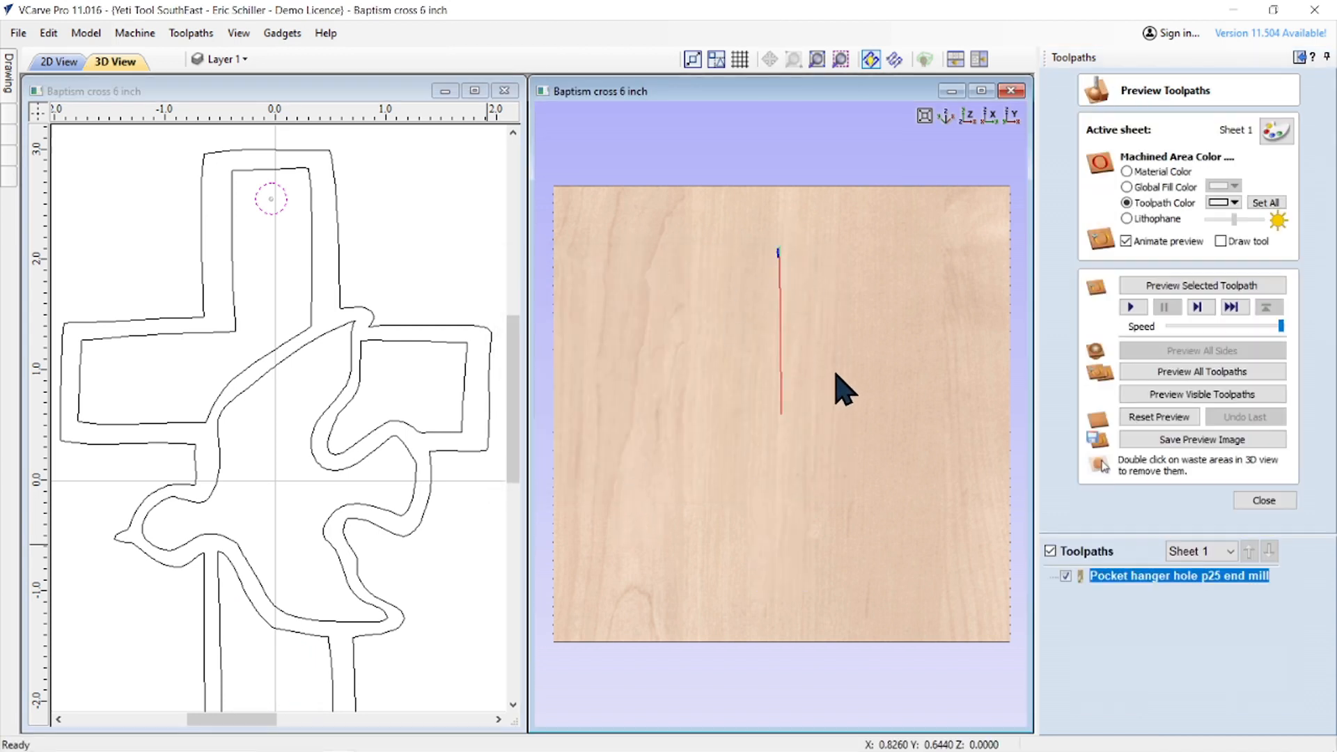
{"action": "left_click", "coordinate": [1199, 371]}
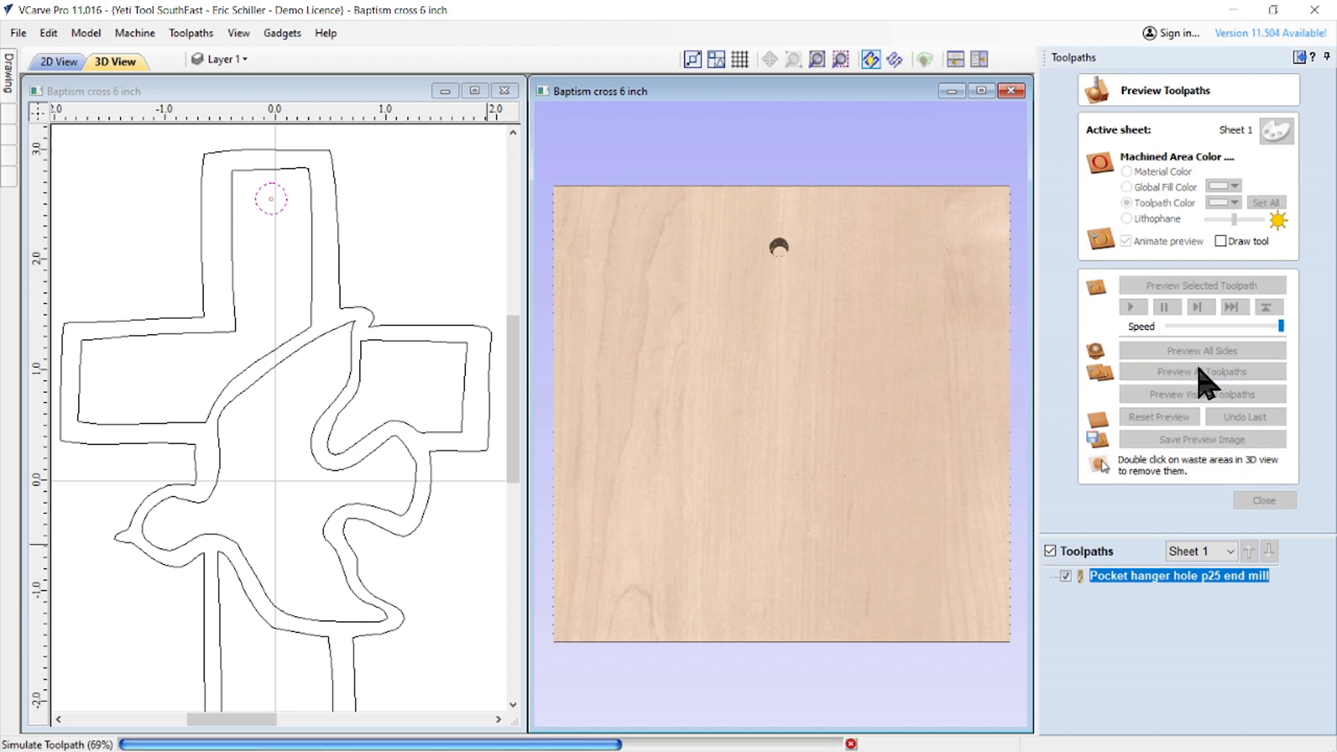
{"action": "left_click", "coordinate": [1259, 501]}
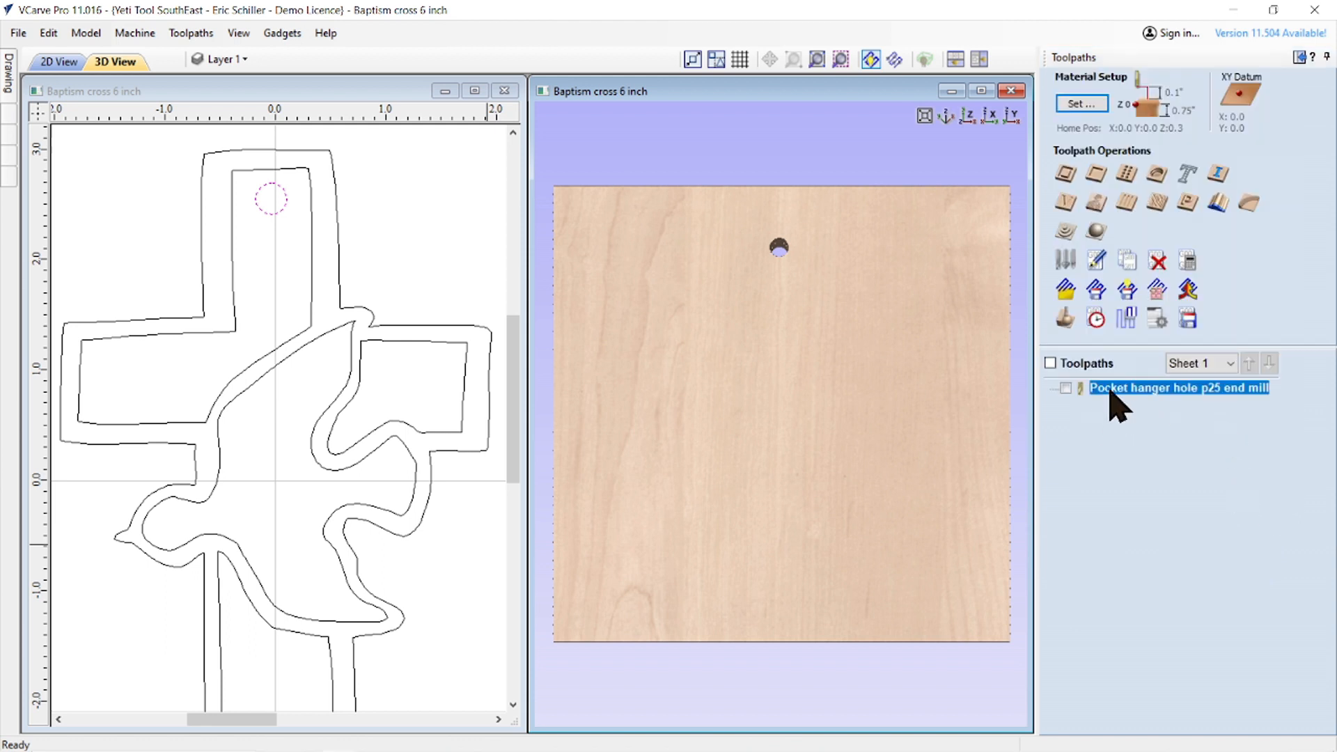
- Start a new pocket toolpath with a cut depth of 0.25 inch and 2 passes
{"action": "left_click", "coordinate": [1099, 177]}
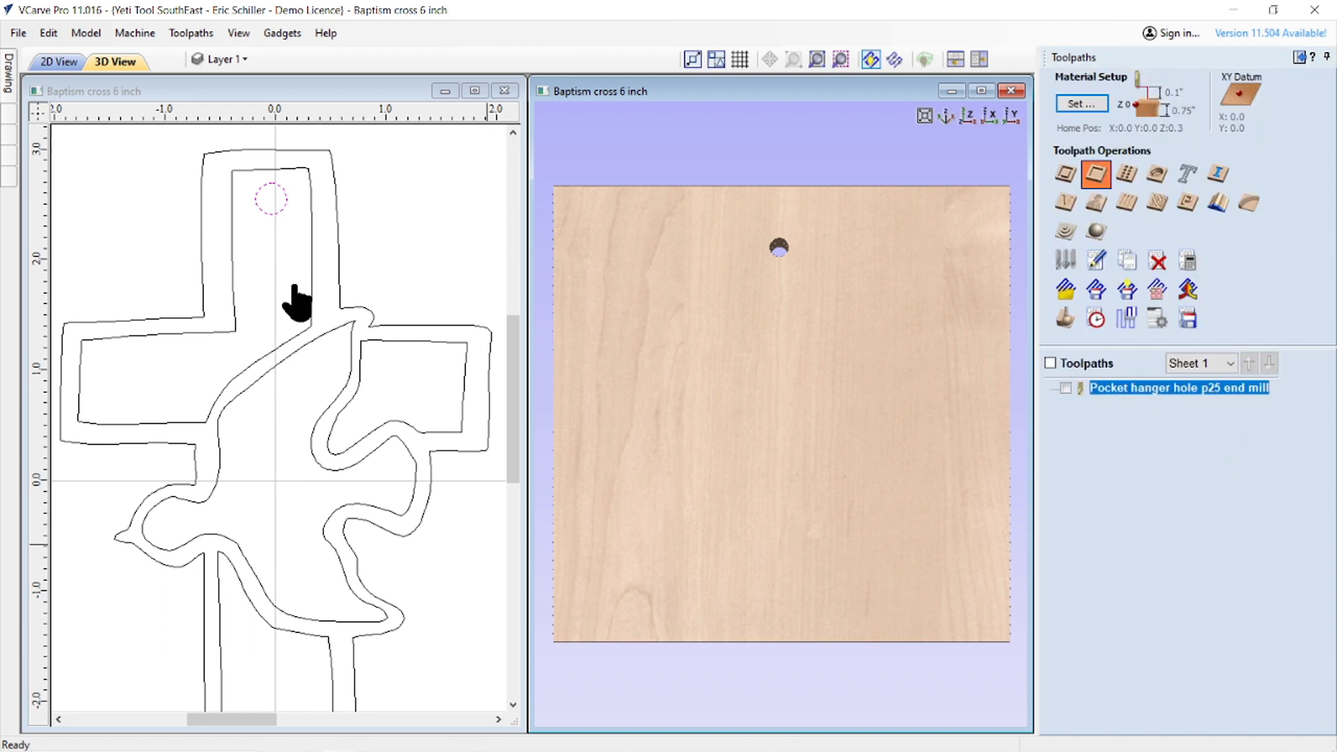
{"action": "key", "text": "Tab"}
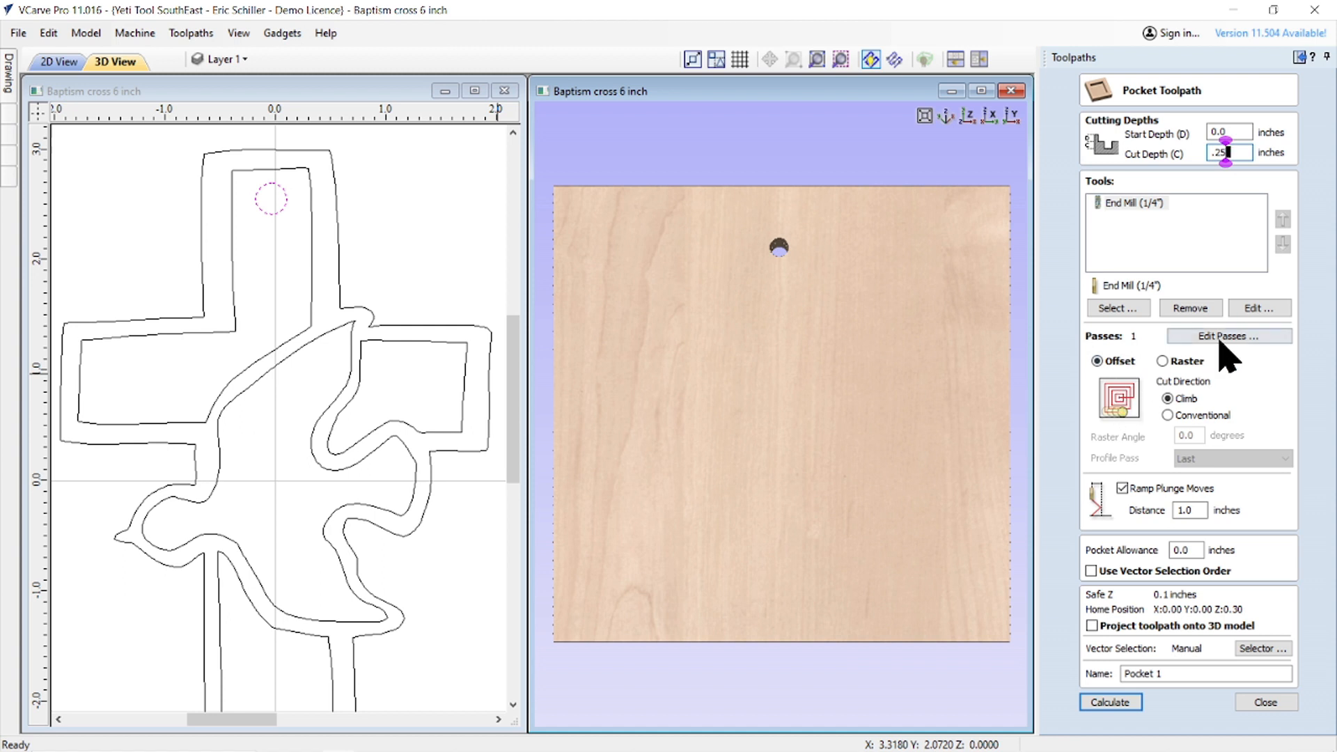
{"action": "left_click", "coordinate": [1177, 337]}
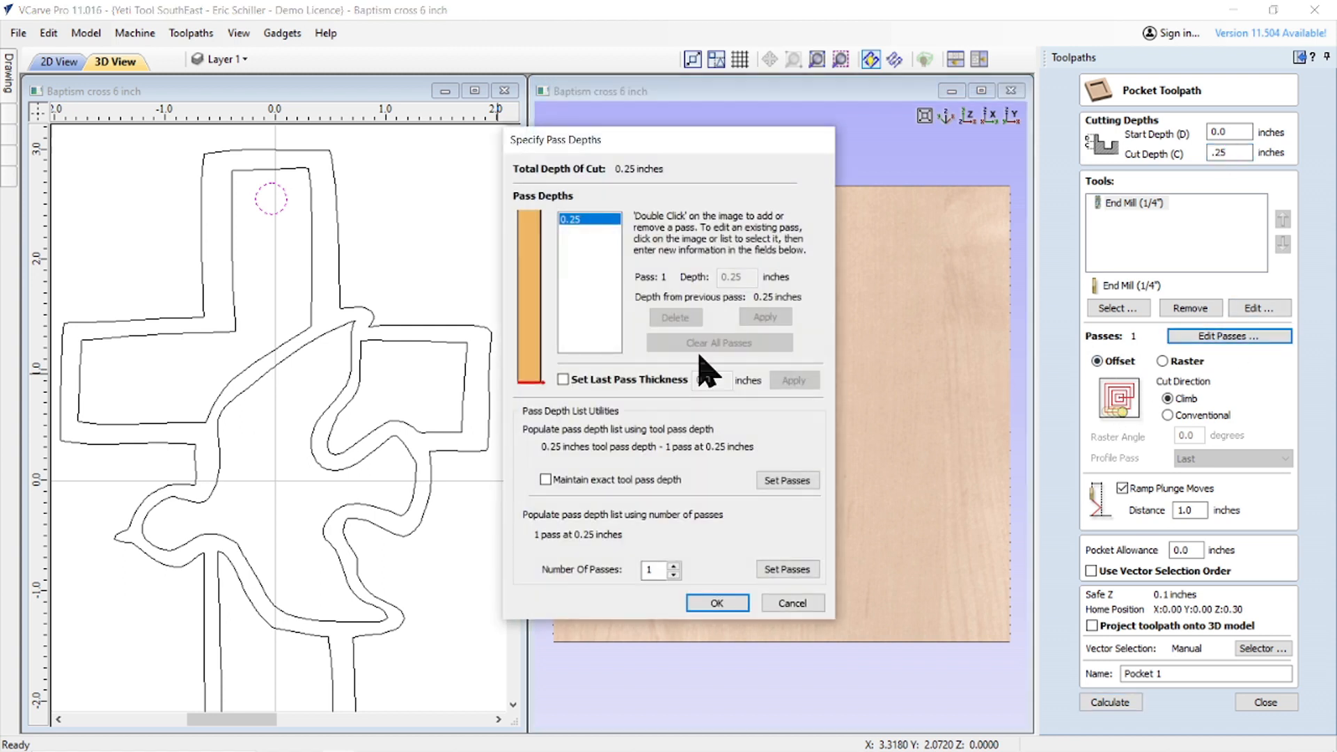
{"action": "left_click", "coordinate": [674, 566]}
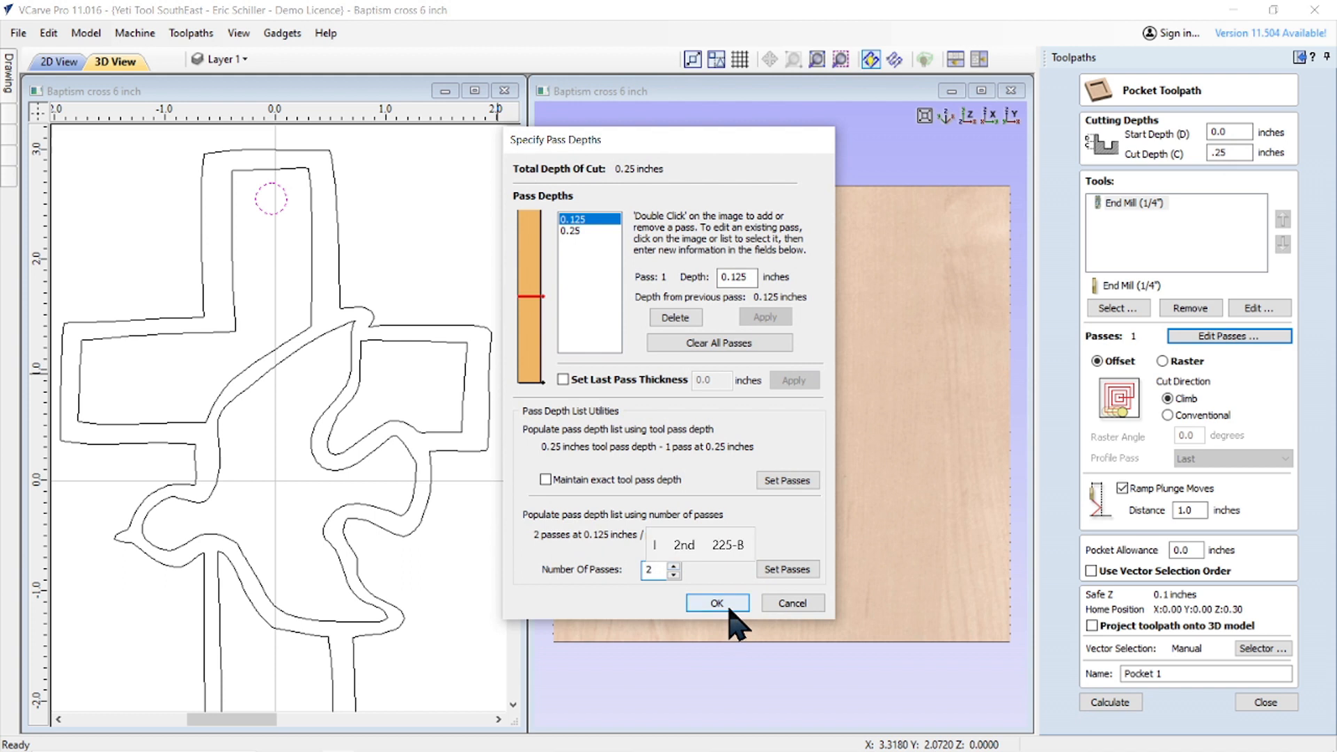
{"action": "left_click", "coordinate": [719, 603]}
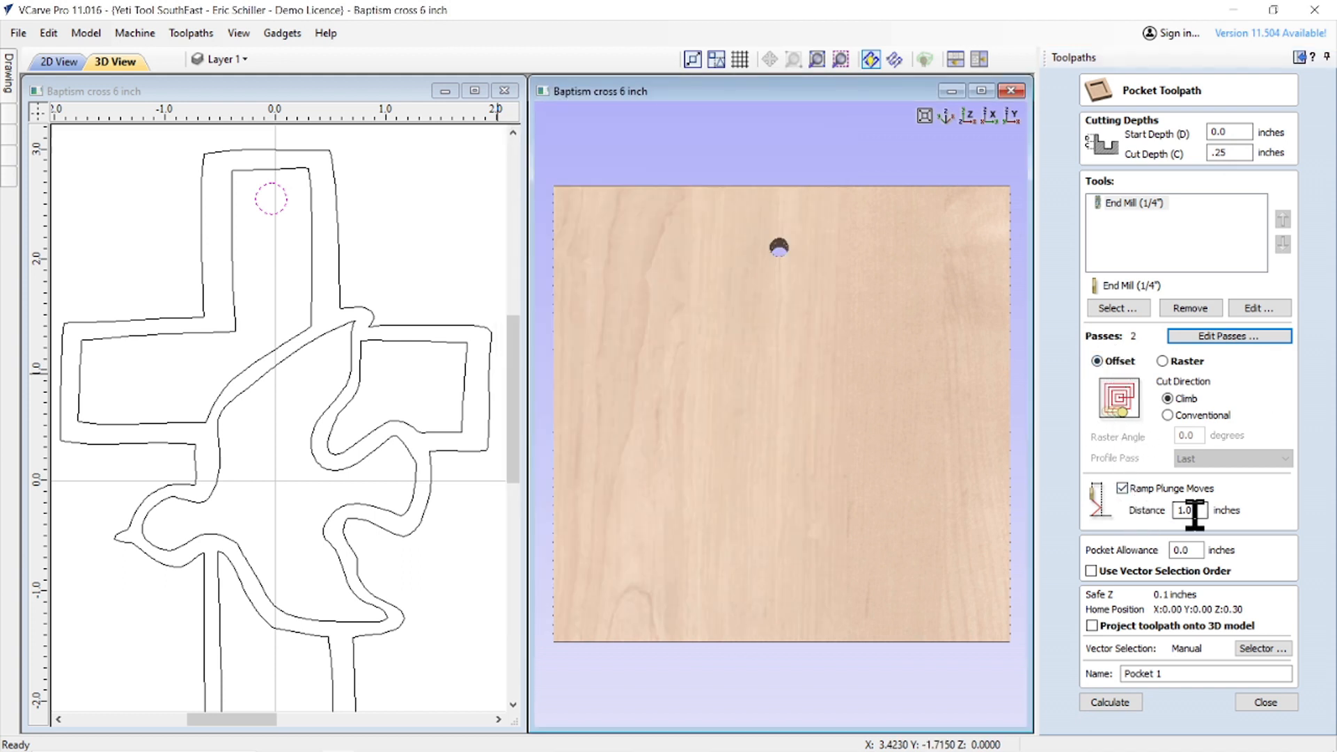
- Name the pocket toolpath "Pocket detailed area p25 end mi" and calculate it
{"action": "left_click", "coordinate": [1178, 674]}
{"action": "type", "text": "detailed"}
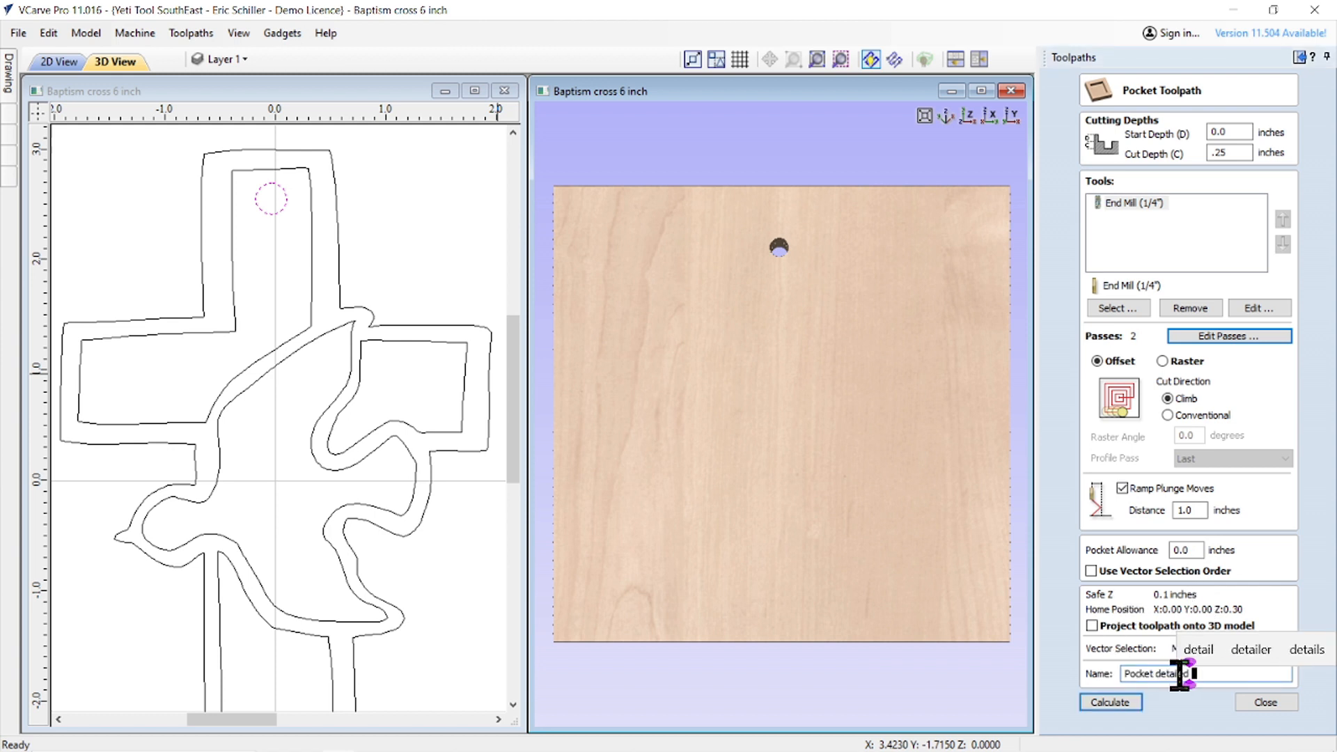
{"action": "type", "text": " area p2"}
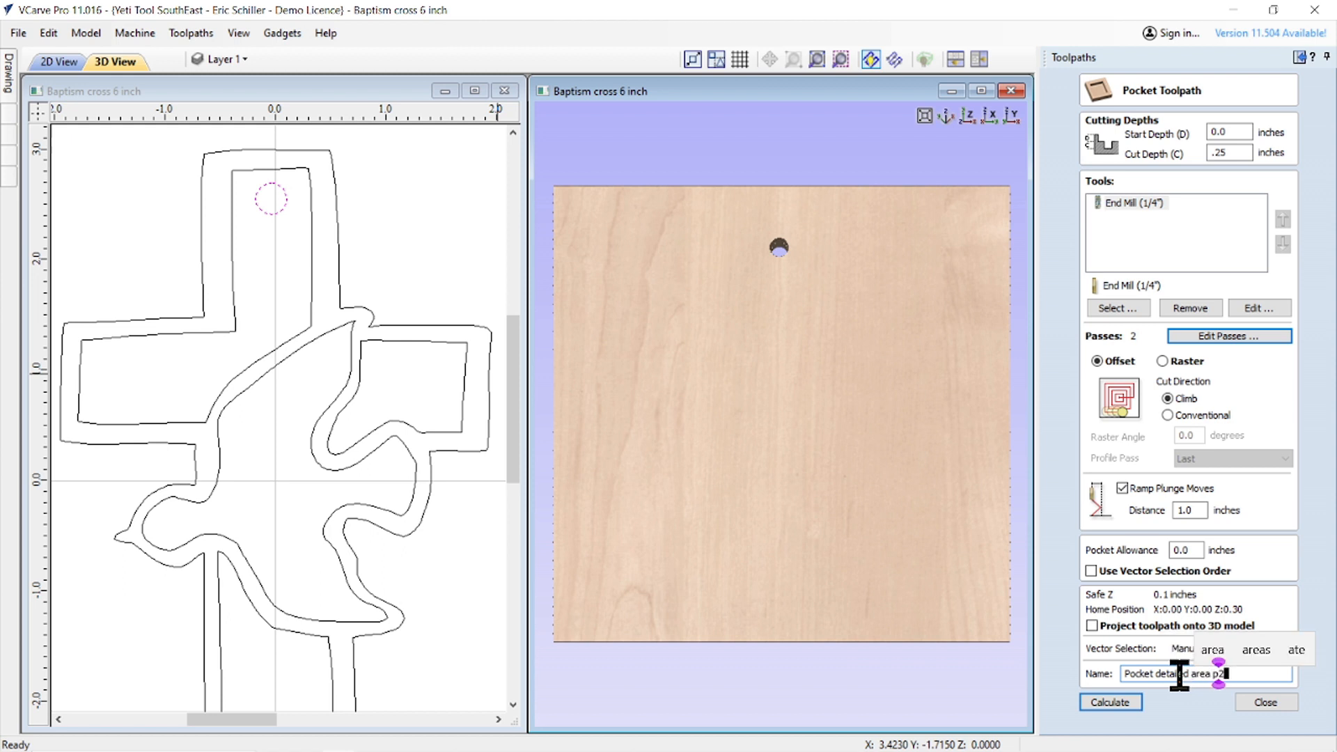
{"action": "type", "text": "5 end mi"}
{"action": "left_click", "coordinate": [1112, 702]}
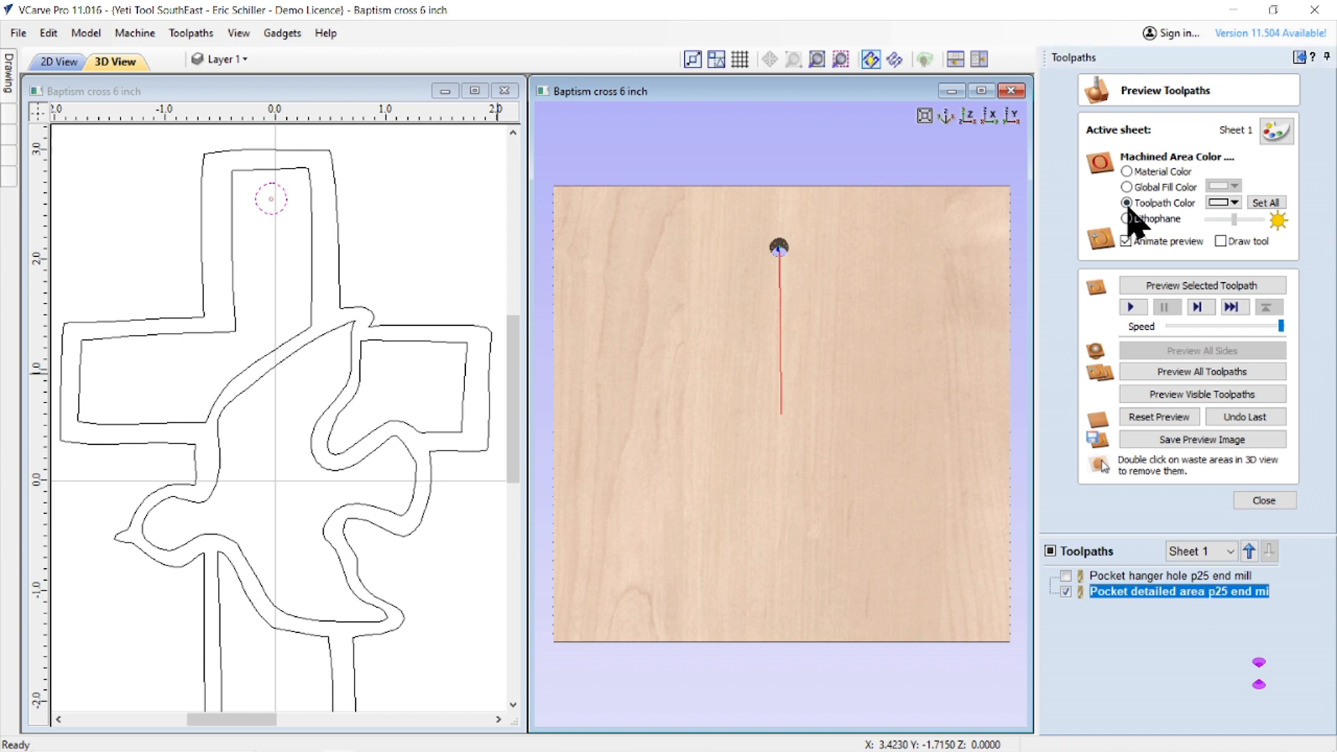
- Reopen the detailed area pocket and replace its hole selection with the cross's inner panels and the inner dove outline
{"action": "double_click", "coordinate": [1139, 592]}
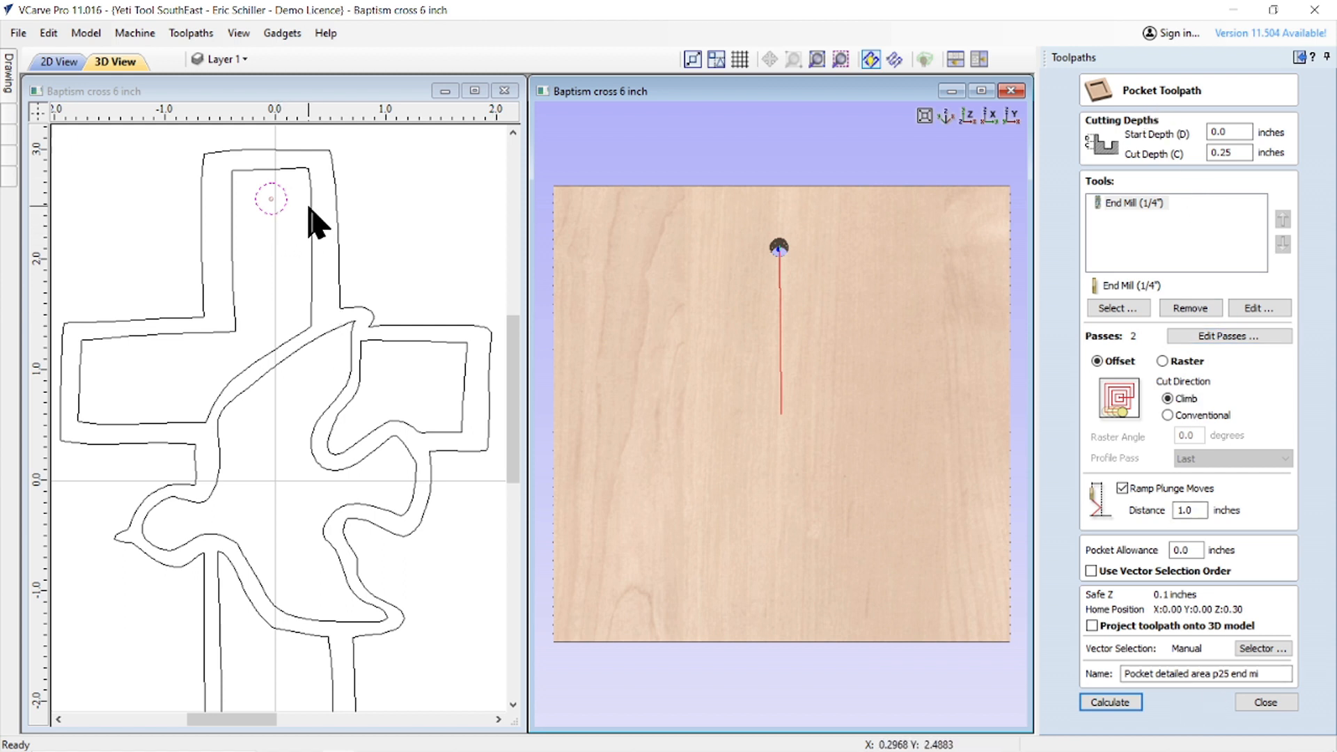
{"action": "left_click", "coordinate": [347, 191]}
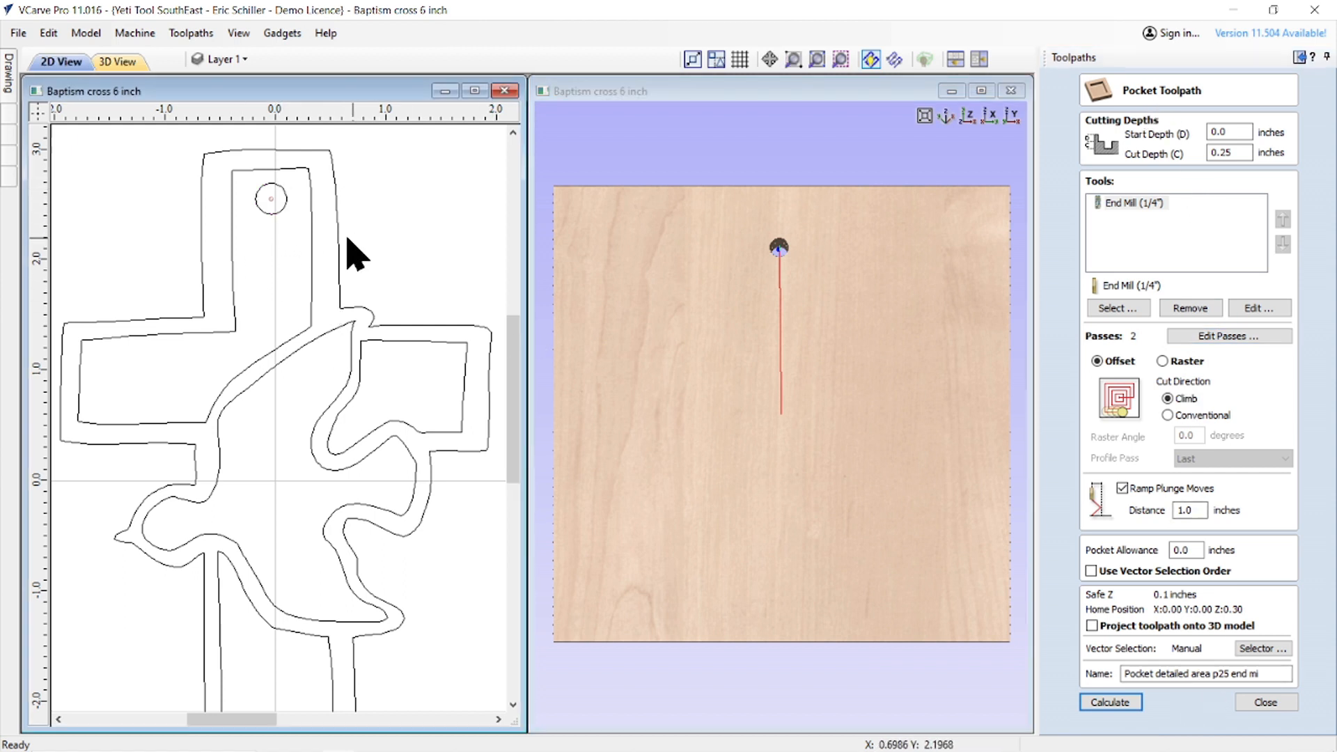
{"action": "left_click", "coordinate": [310, 221]}
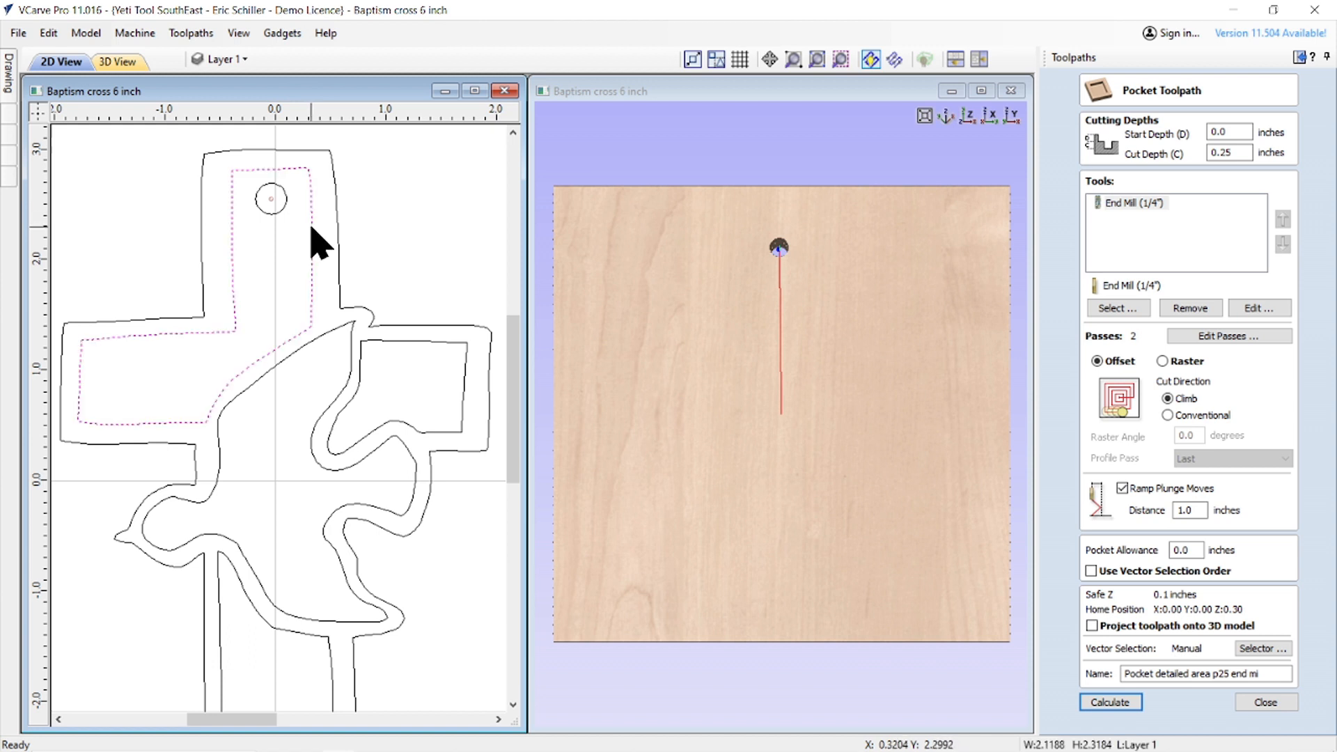
{"action": "left_click", "coordinate": [410, 342], "text": "shift"}
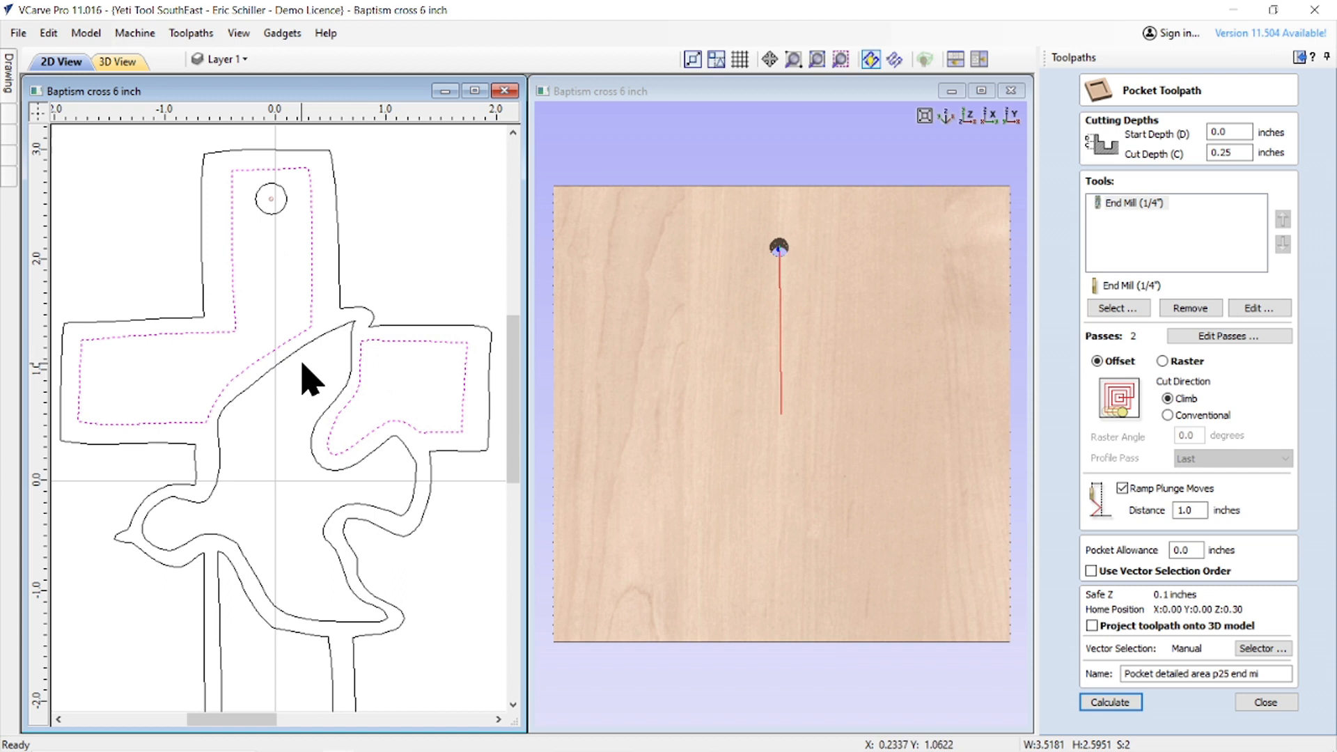
{"action": "left_click", "coordinate": [270, 370], "text": "shift"}
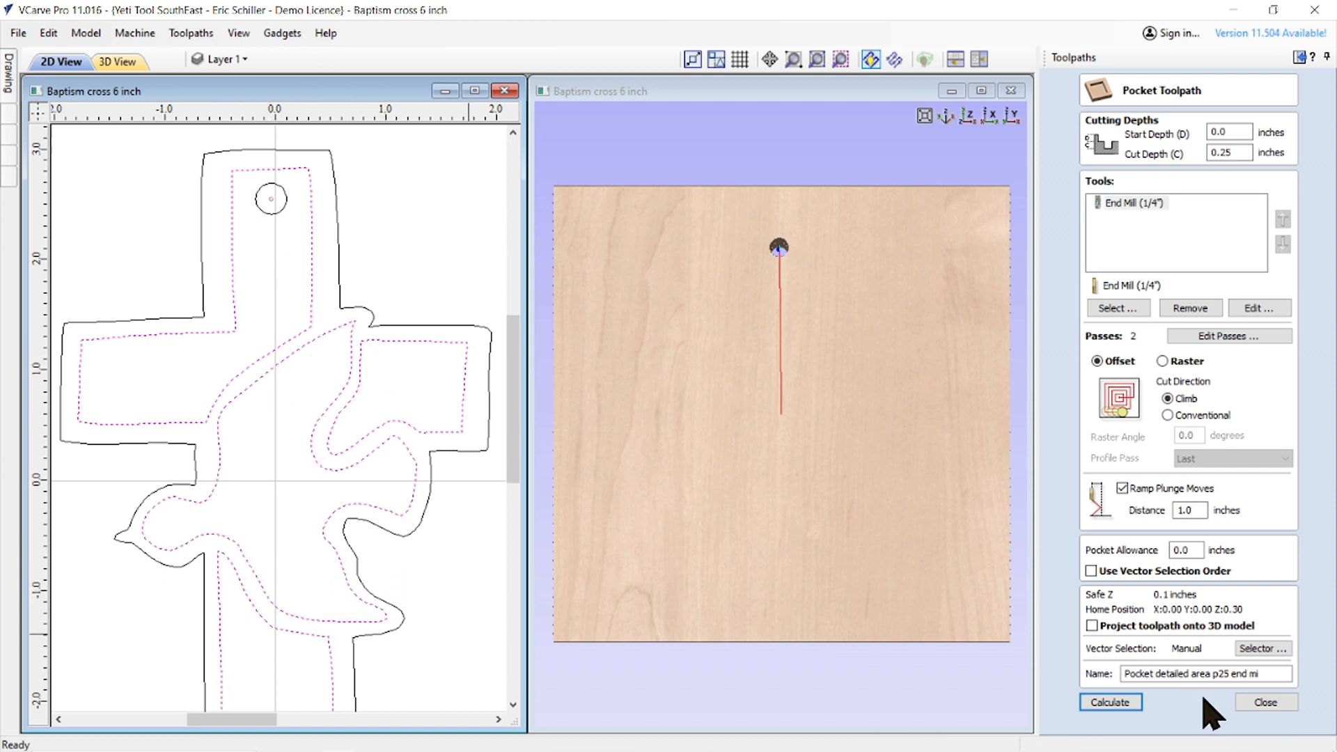
- Recalculate the detailed area pocket, preview all toolpaths and close the preview
{"action": "left_click", "coordinate": [1115, 702]}
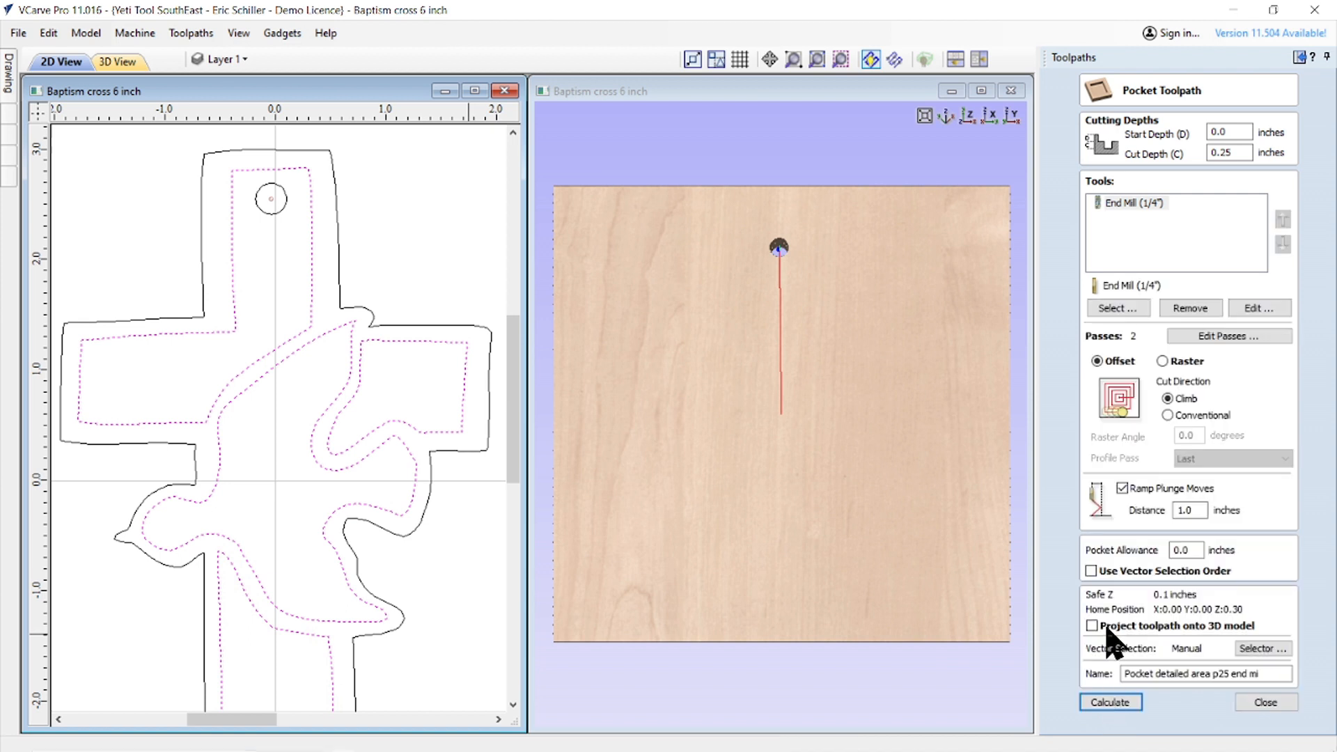
{"action": "left_click", "coordinate": [1266, 703]}
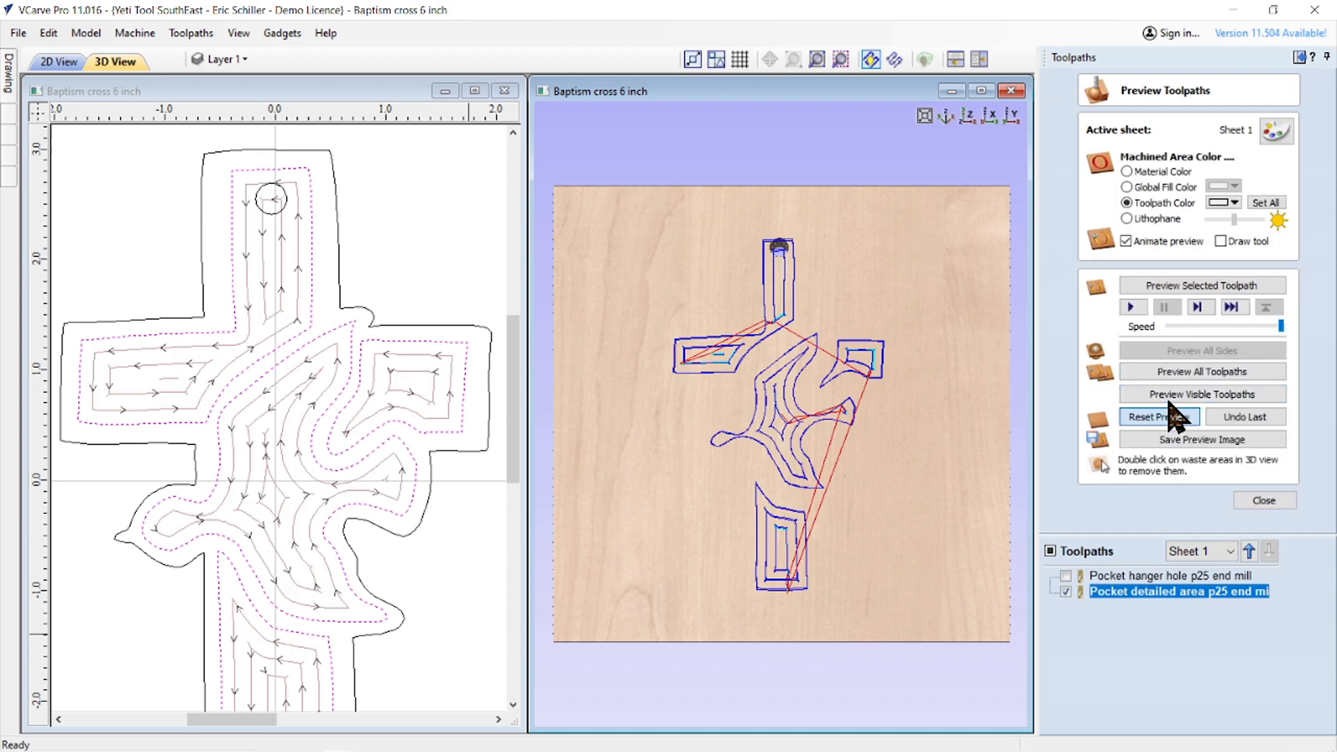
{"action": "left_click", "coordinate": [1195, 374]}
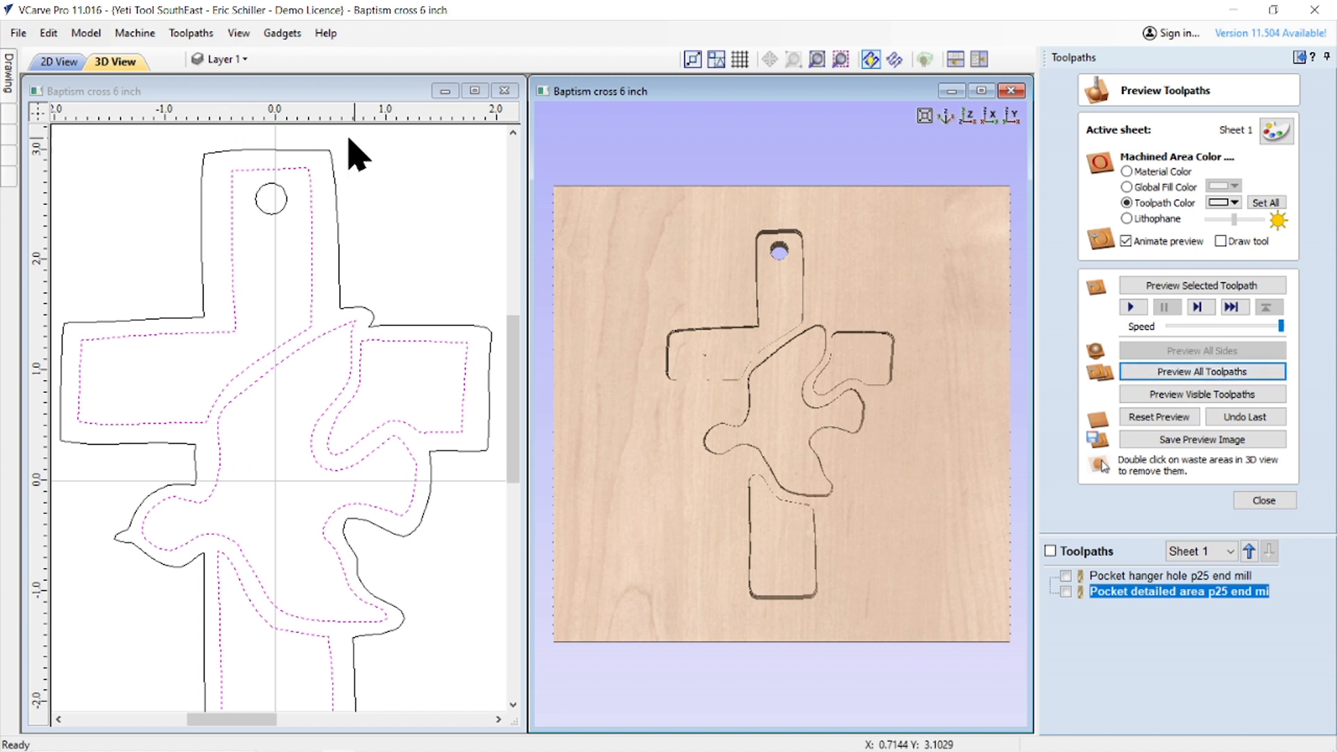
{"action": "left_click", "coordinate": [1264, 503]}
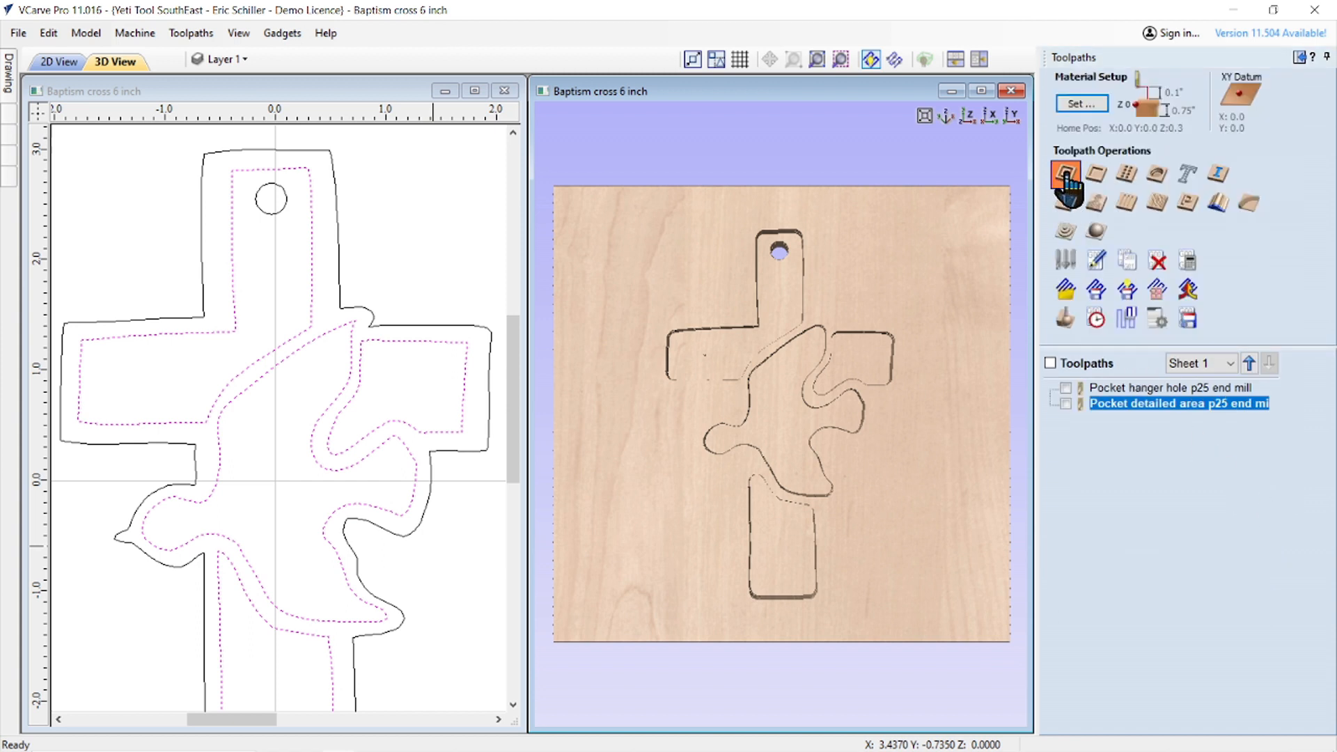
- Start a 2D profile toolpath with a cut depth of 0.77 inch and 5 passes
{"action": "left_click", "coordinate": [1065, 175]}
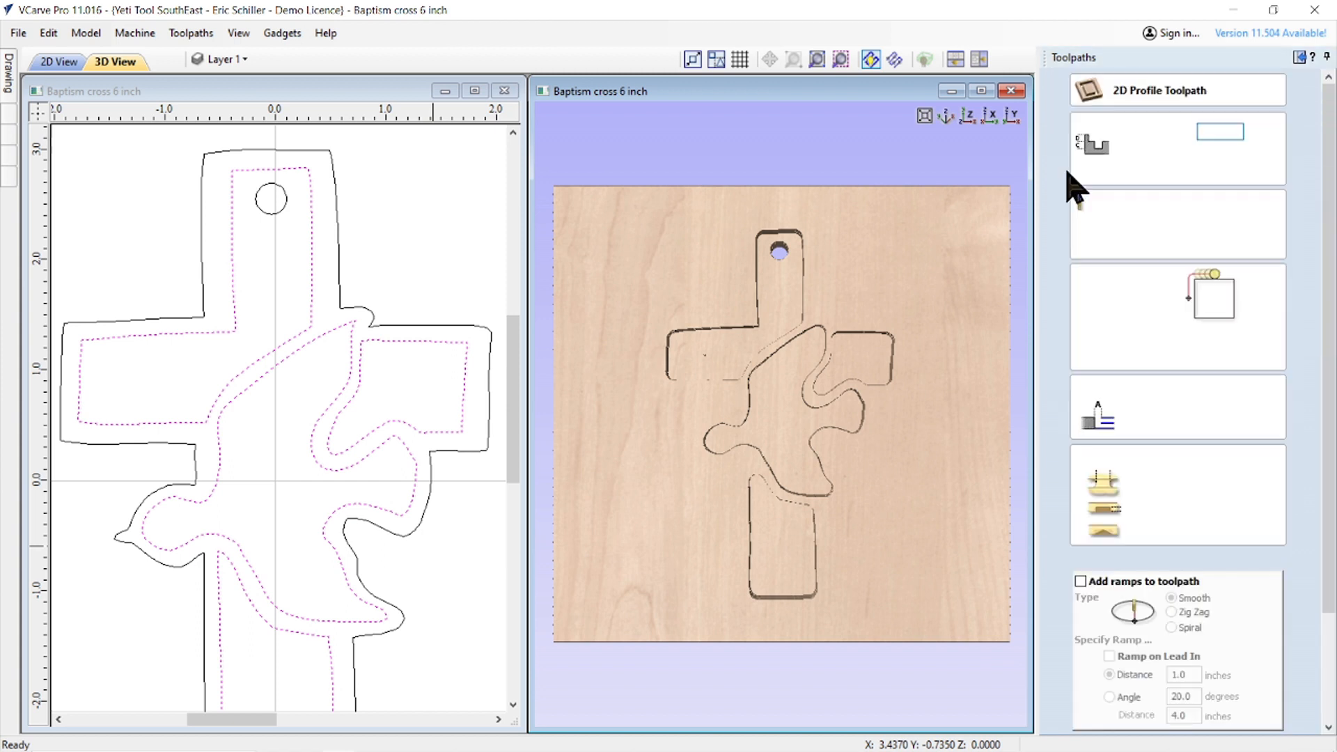
{"action": "double_click", "coordinate": [1231, 152]}
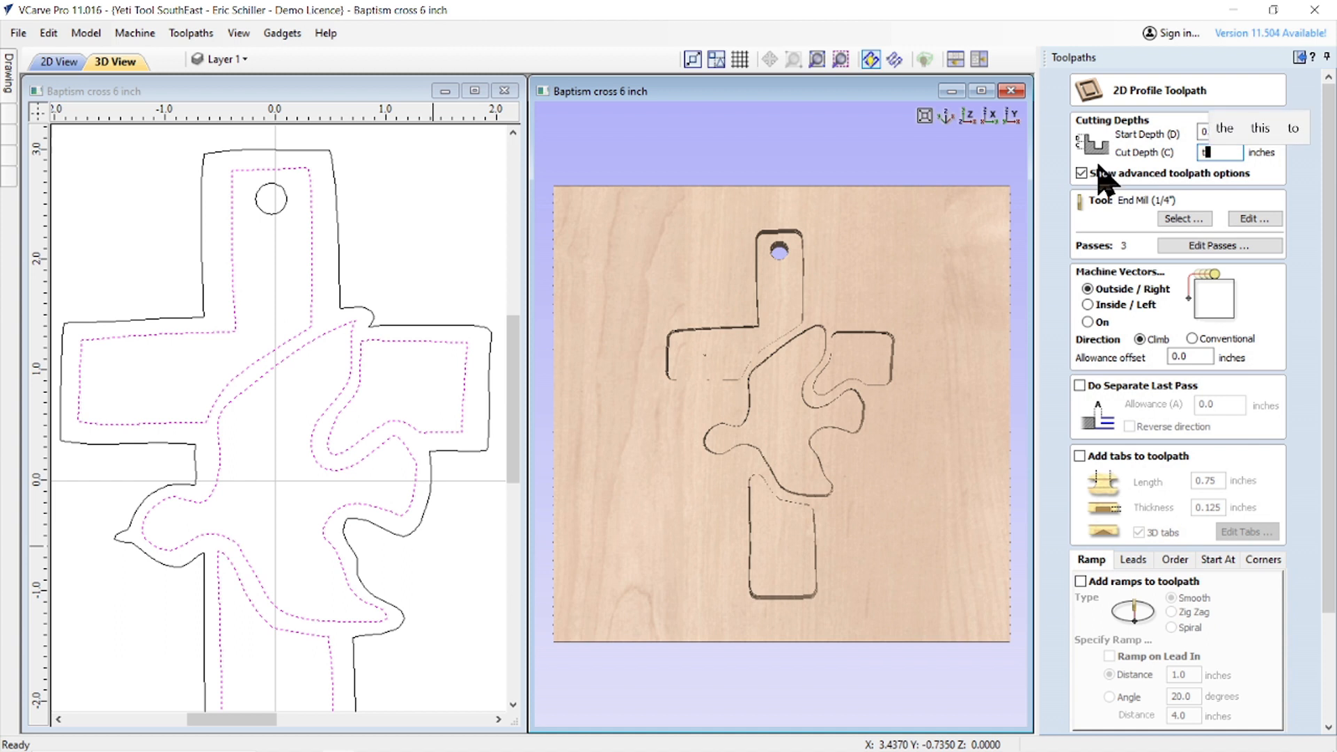
{"action": "type", "text": "+"}
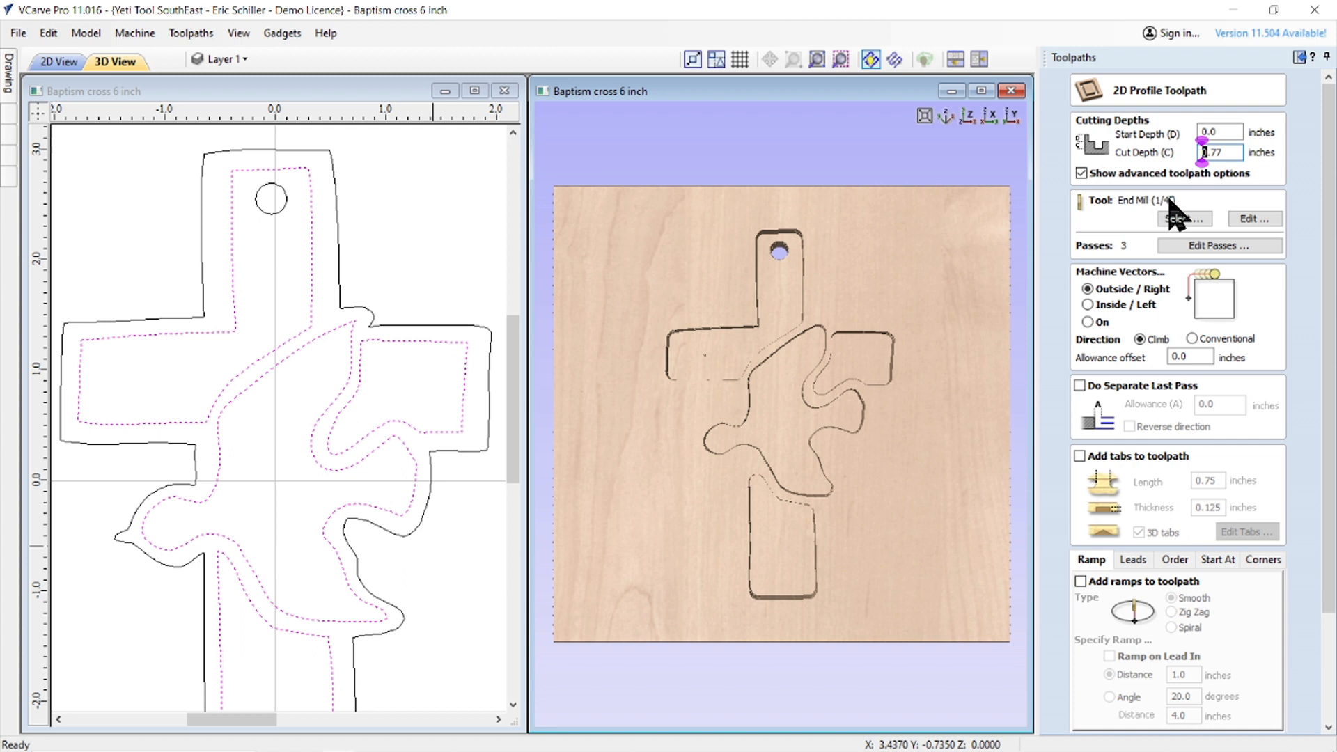
{"action": "left_click", "coordinate": [1192, 247]}
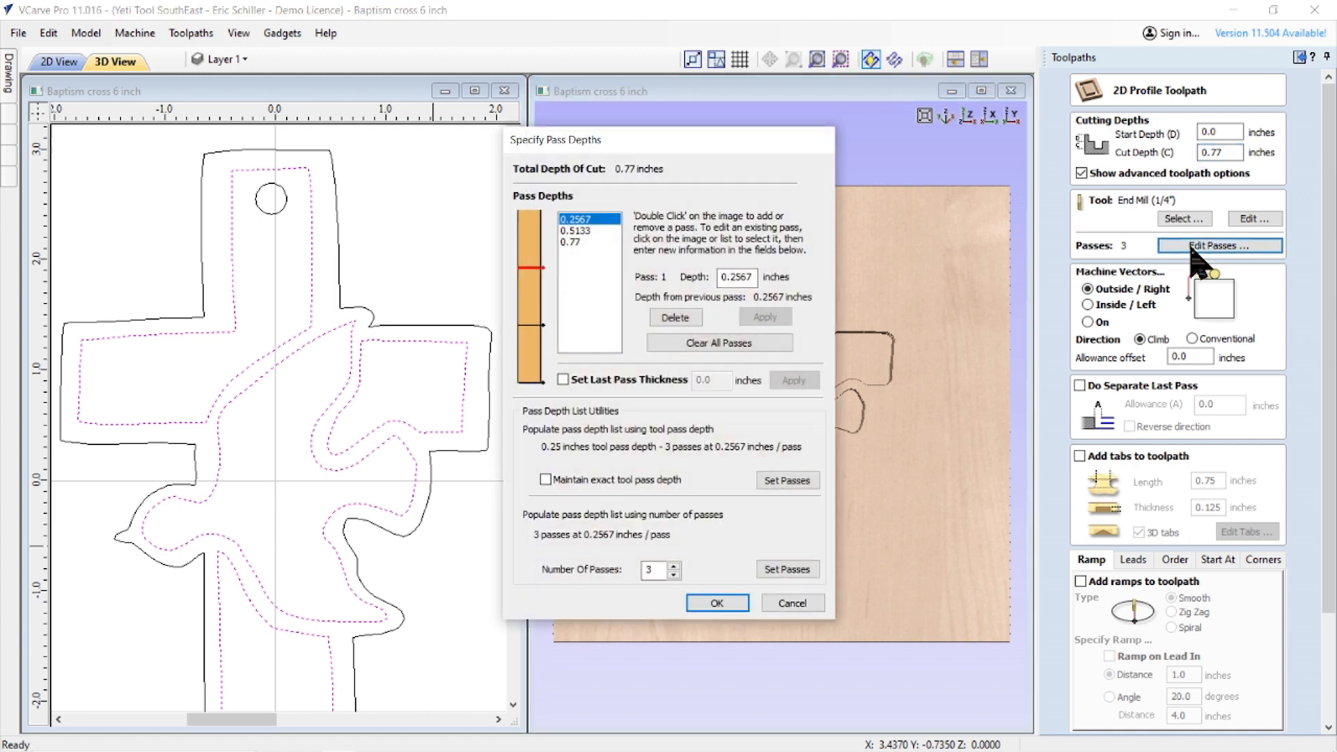
{"action": "left_click", "coordinate": [673, 565]}
{"action": "left_click", "coordinate": [673, 565]}
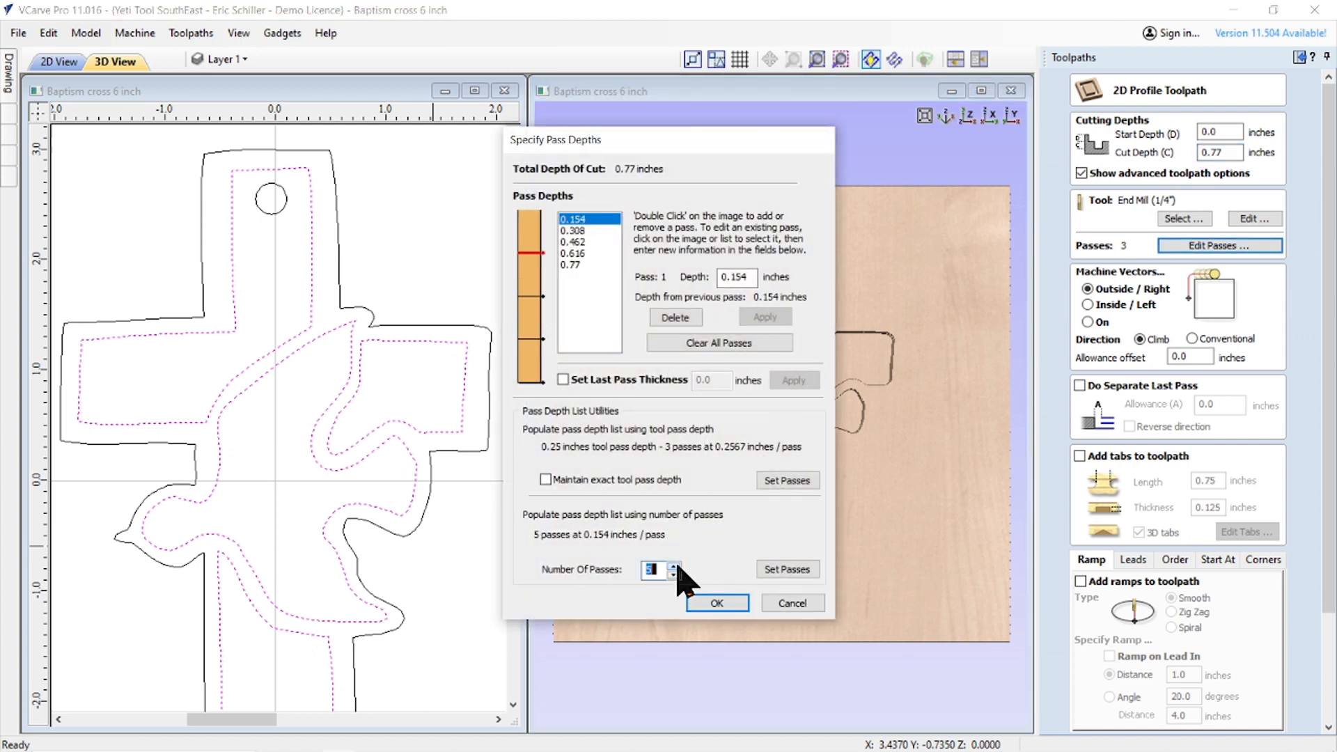
{"action": "left_click", "coordinate": [718, 603]}
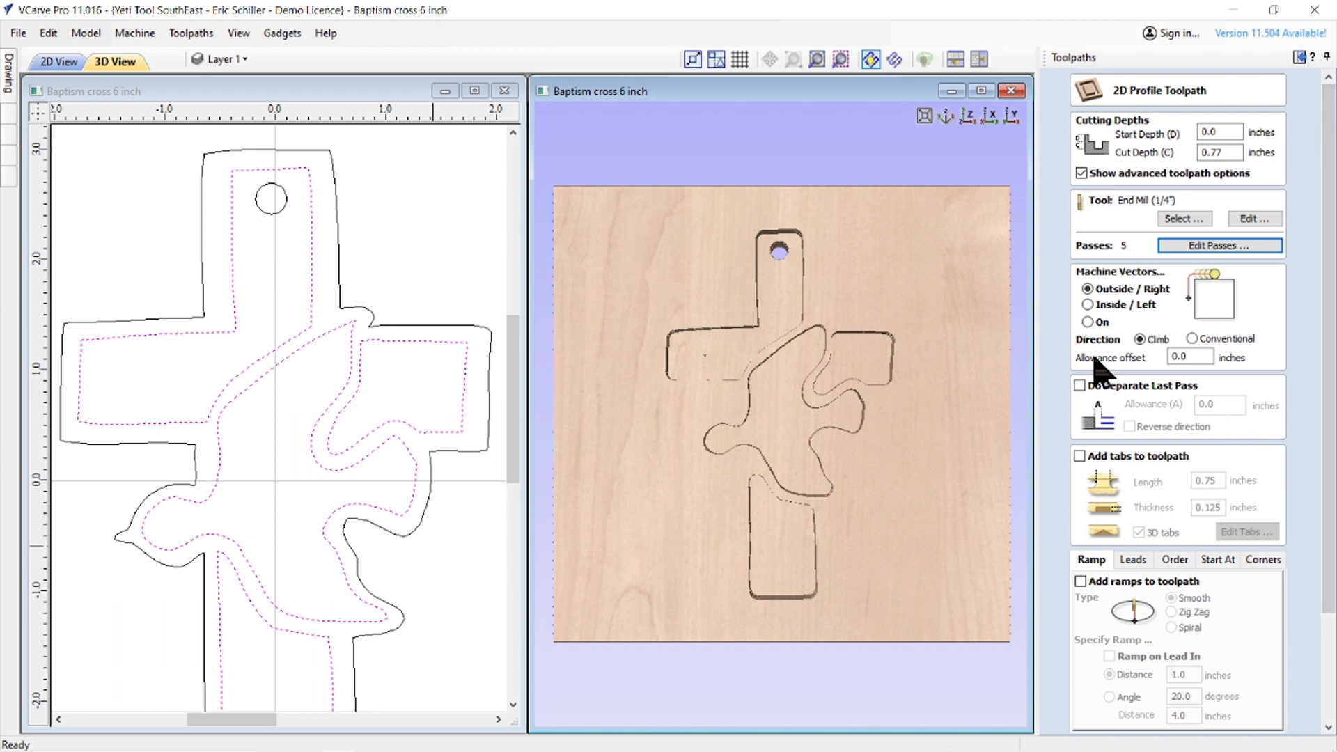
- Enable a separate last pass with a 0.015 inch allowance and select the cross's outer outline for the profile
{"action": "left_click", "coordinate": [1080, 385]}
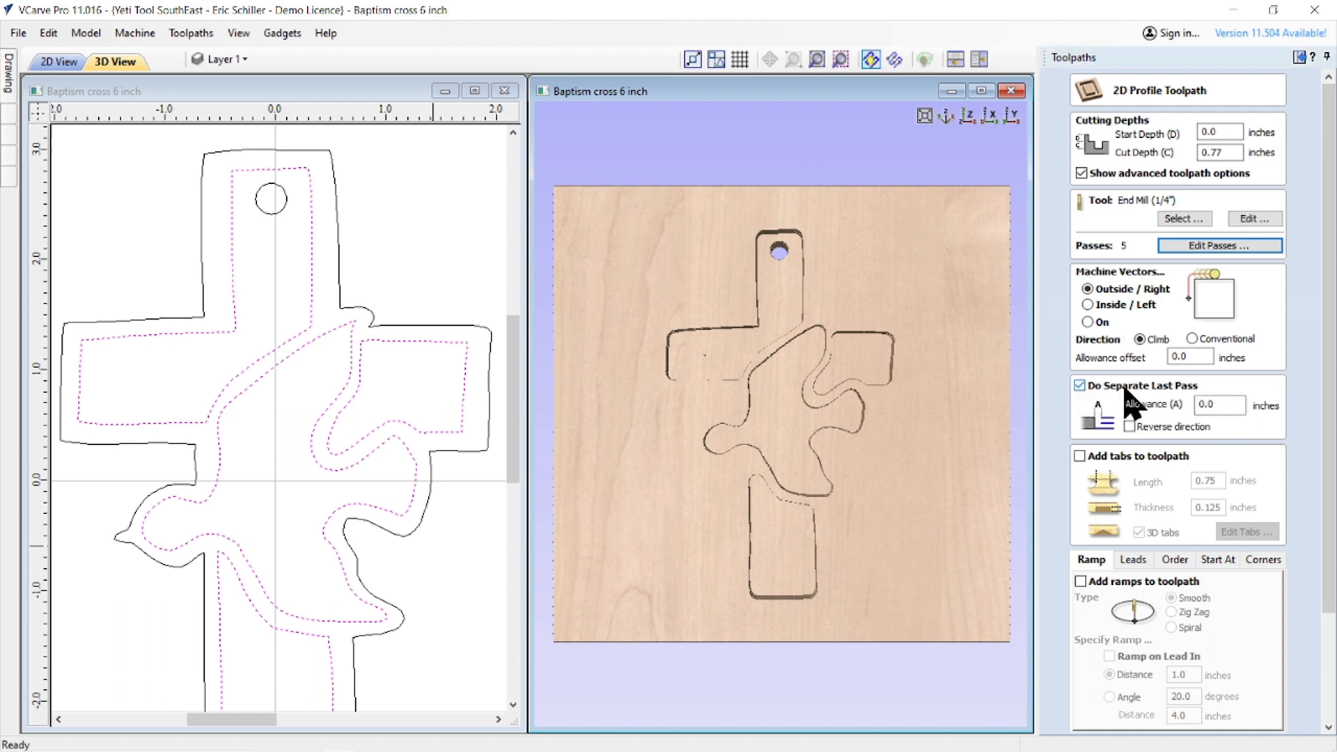
{"action": "type", "text": "15"}
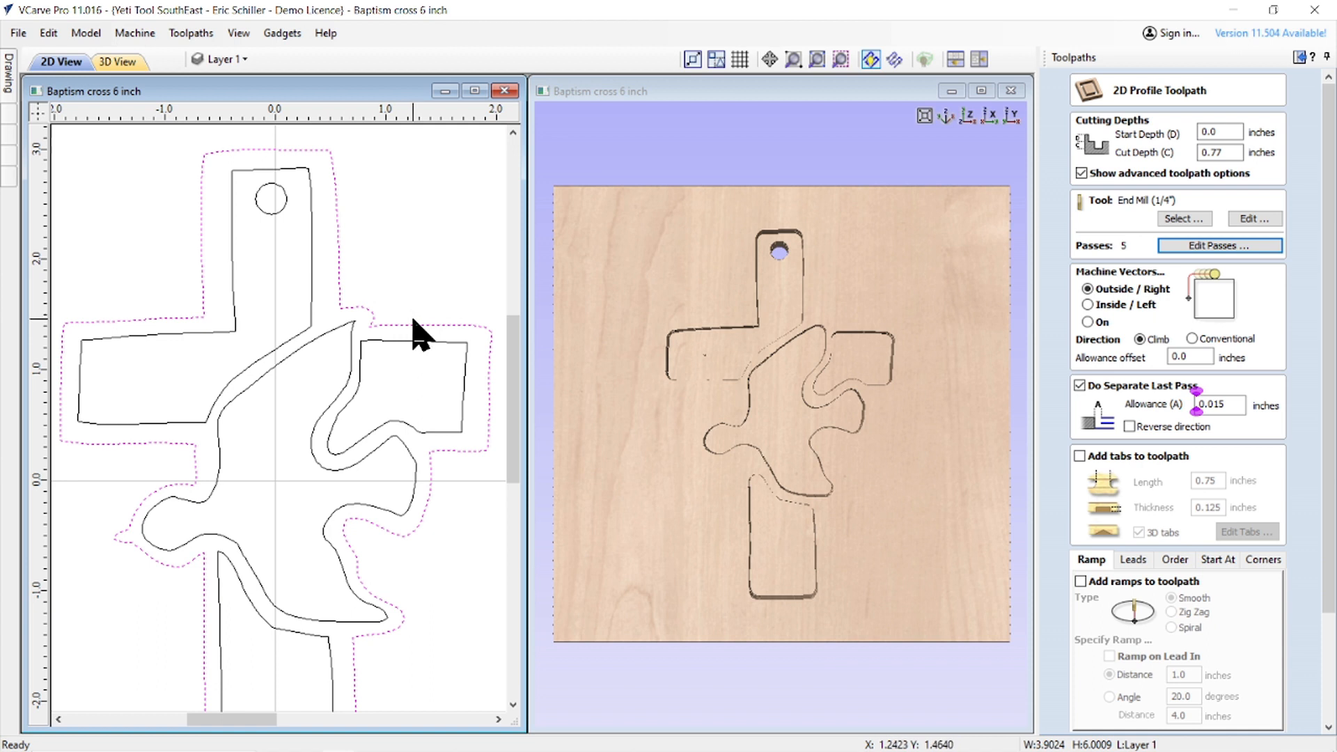
- Turn on tabs for the profile and place one on the outer outline at each of the cross's four ends
{"action": "left_click", "coordinate": [1080, 456]}
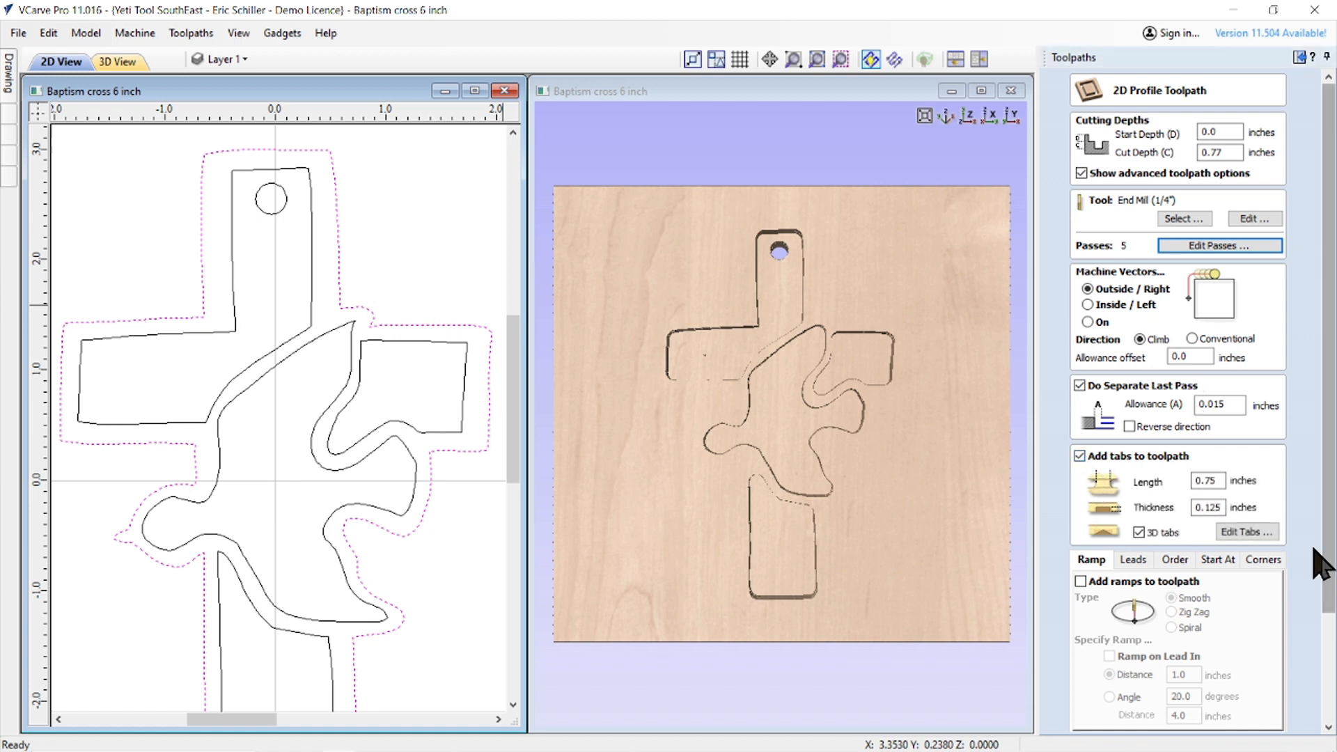
{"action": "left_click", "coordinate": [1254, 534]}
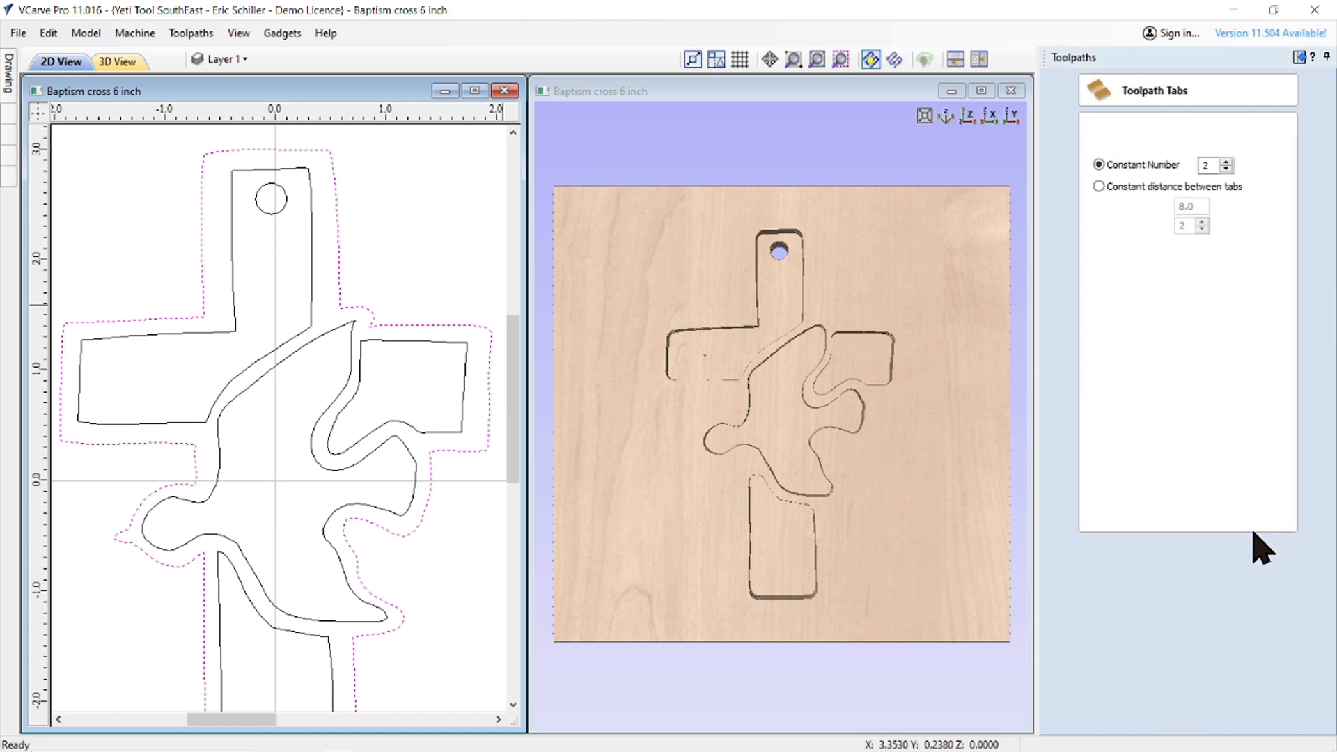
{"action": "left_click", "coordinate": [273, 143]}
{"action": "scroll", "coordinate": [404, 198], "scroll_direction": "down", "scroll_amount": 3}
{"action": "left_click", "coordinate": [278, 256]}
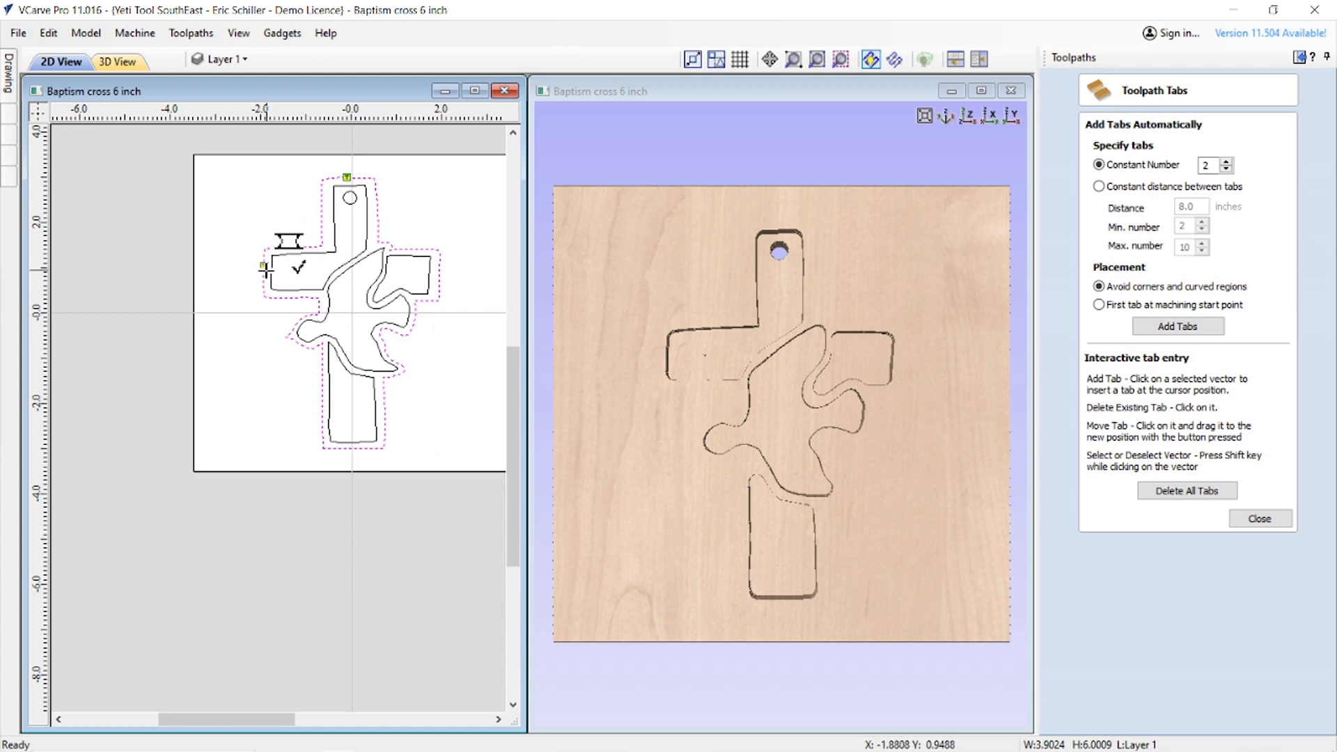
{"action": "left_click", "coordinate": [353, 450]}
{"action": "left_click", "coordinate": [439, 272]}
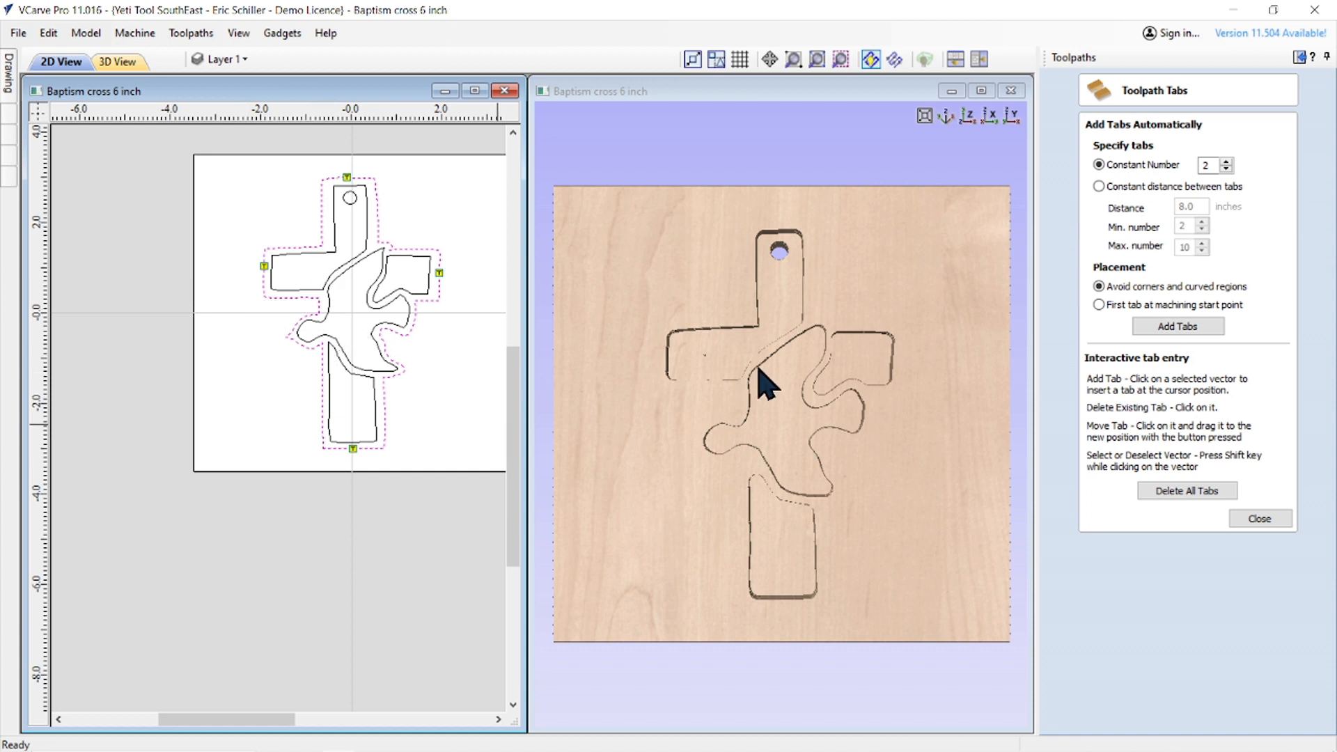
- Finish the tab editing and add smooth ramps with a 1.0 inch distance to the profile toolpath
{"action": "left_click", "coordinate": [1260, 519]}
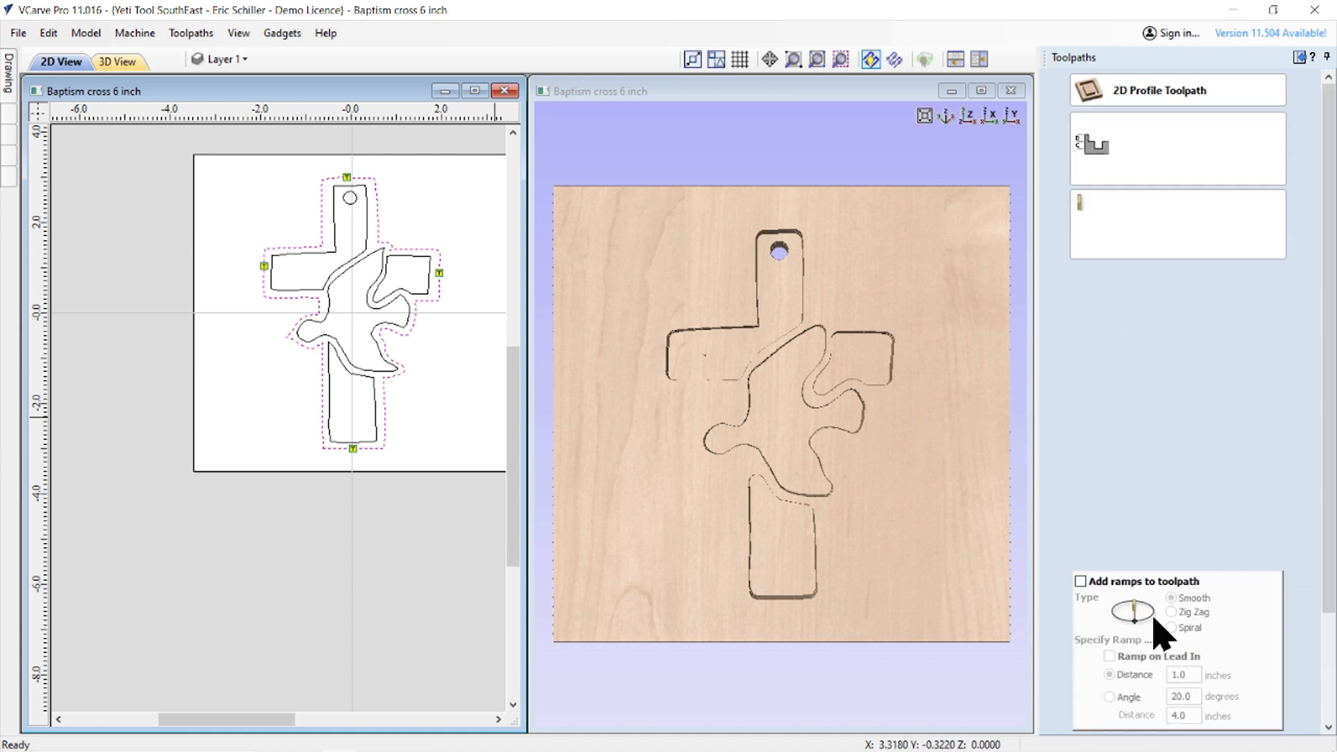
{"action": "left_click", "coordinate": [1081, 583]}
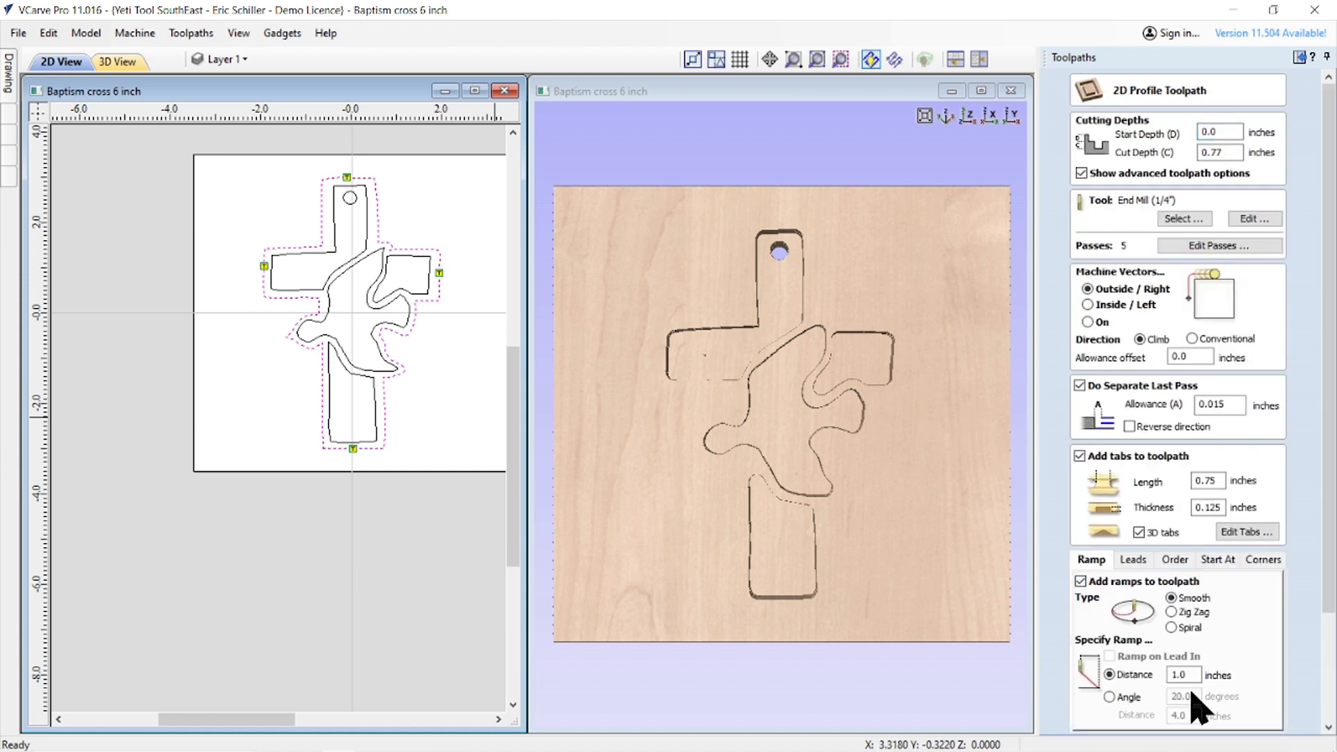
- Name the profile toolpath "Profile cutout p25 end mill" and calculate it, accepting the cut through the material
{"action": "scroll", "coordinate": [1312, 675], "scroll_direction": "down", "scroll_amount": 3}
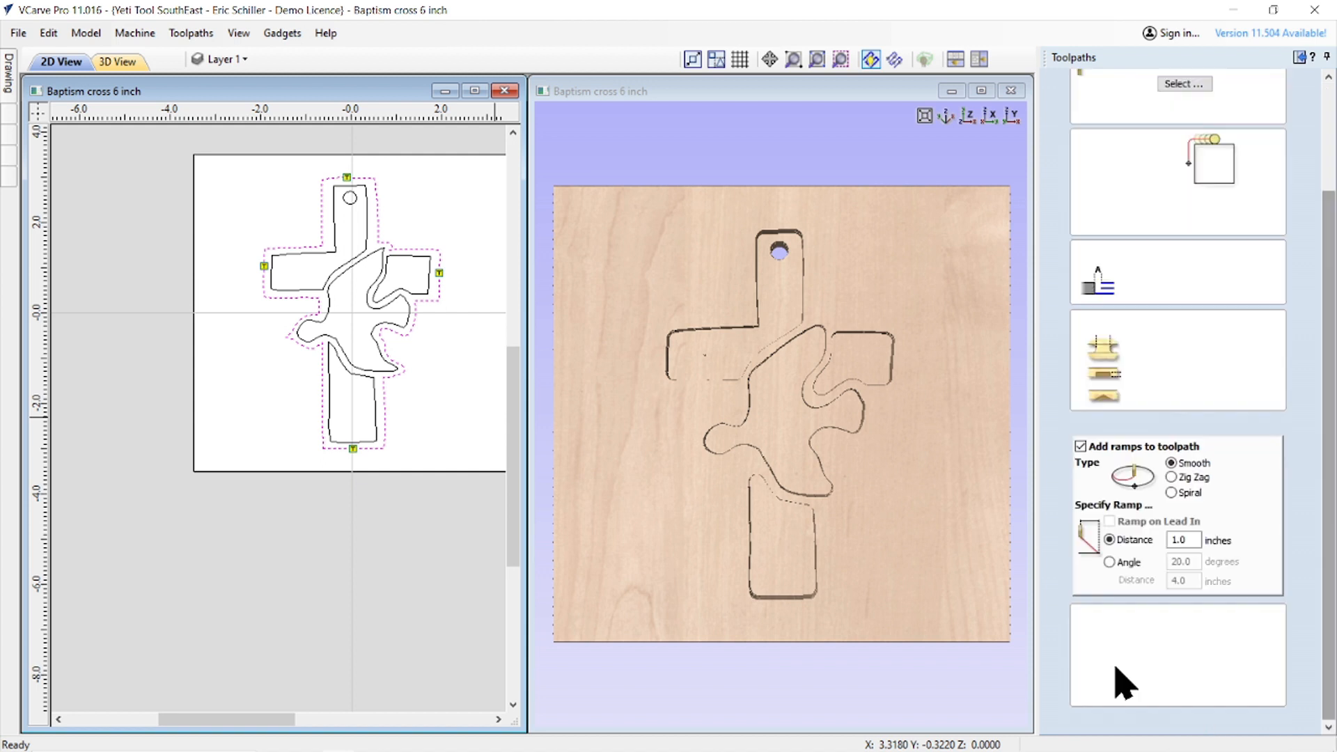
{"action": "left_click", "coordinate": [1163, 693]}
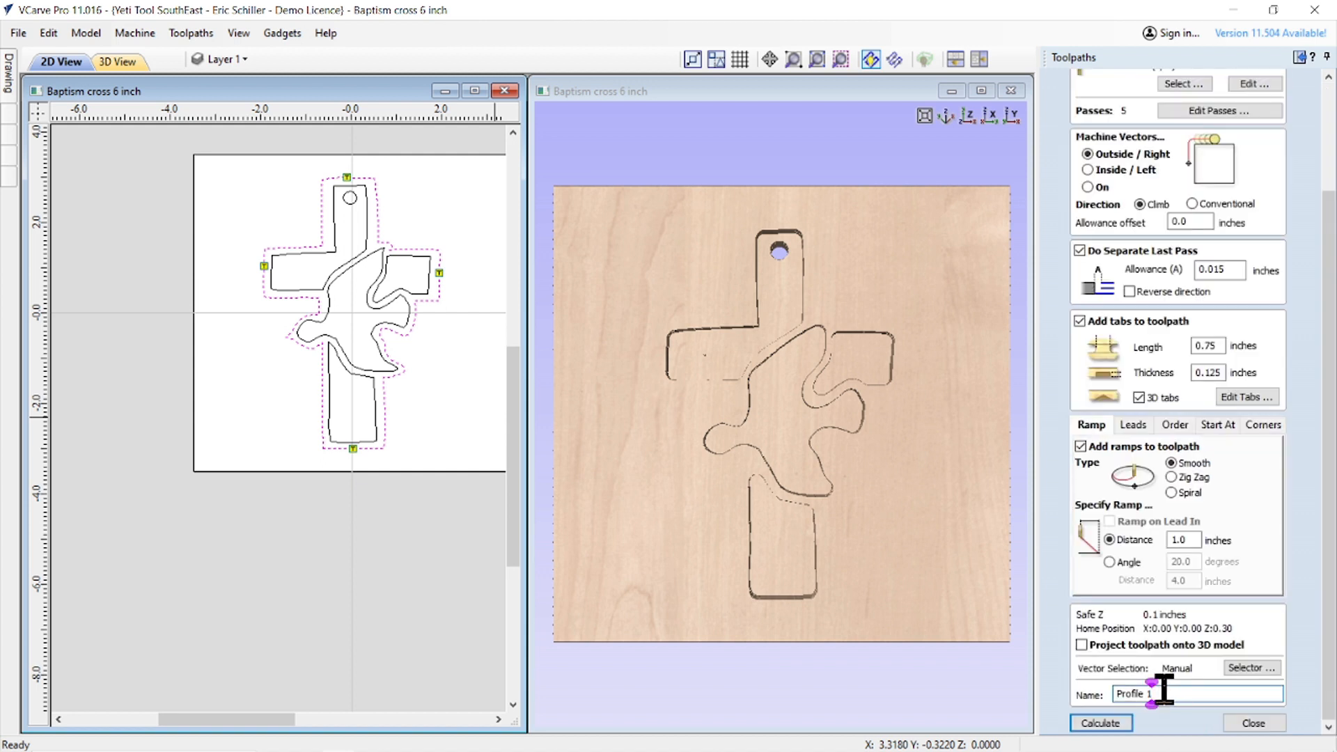
{"action": "type", "text": "cutout"}
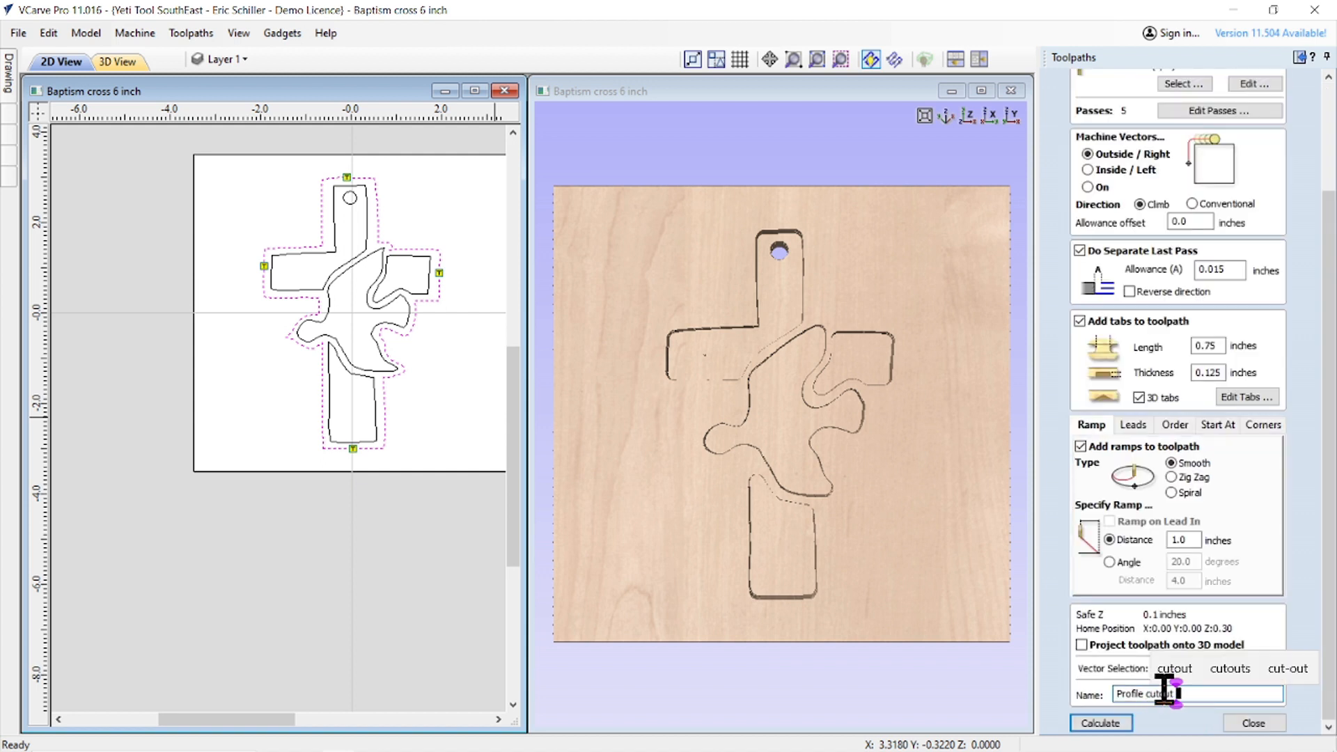
{"action": "type", "text": " p25 end mill"}
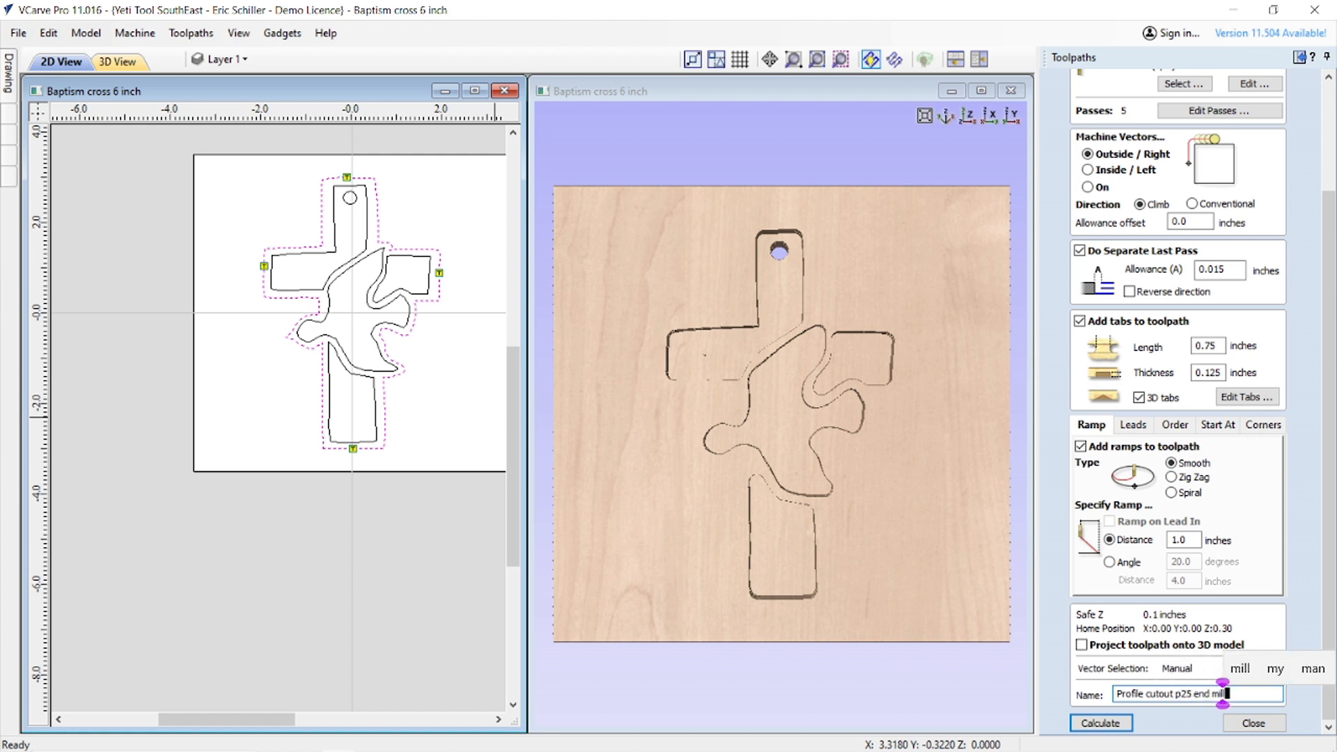
{"action": "left_click", "coordinate": [1107, 723]}
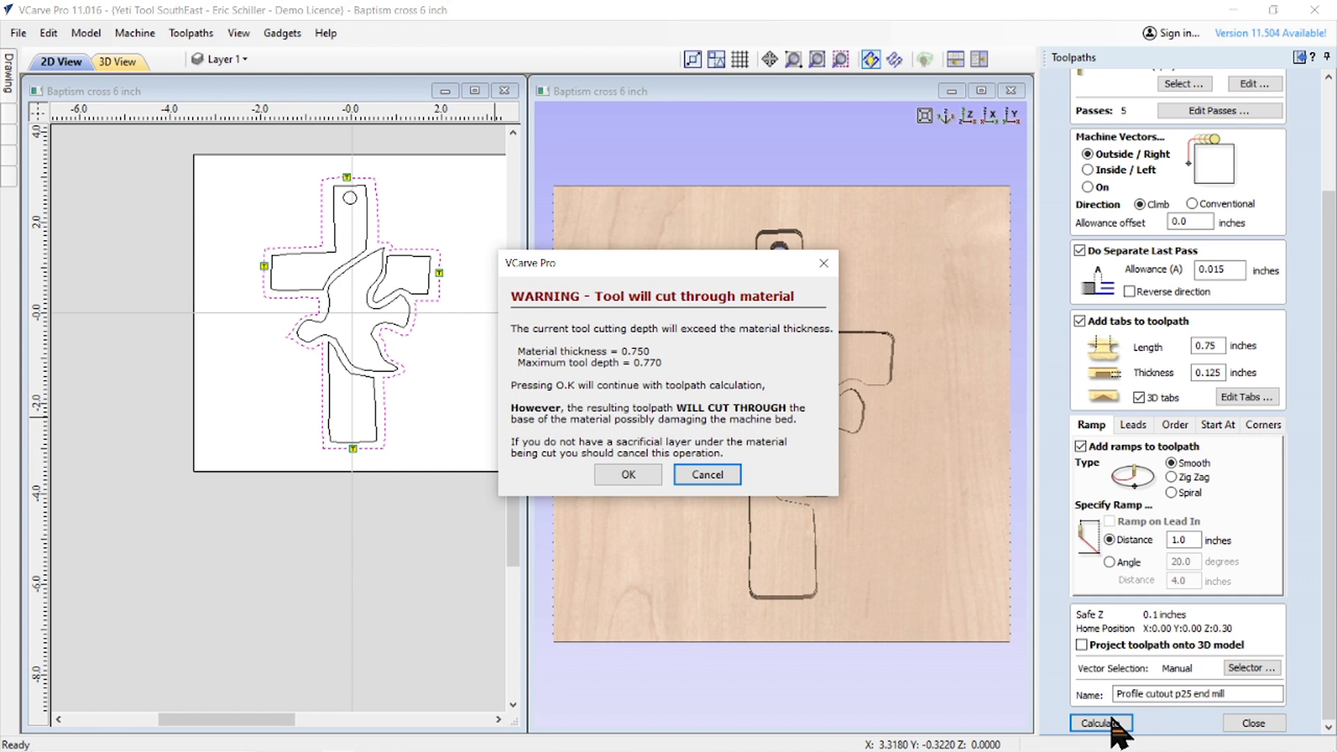
{"action": "left_click", "coordinate": [622, 477]}
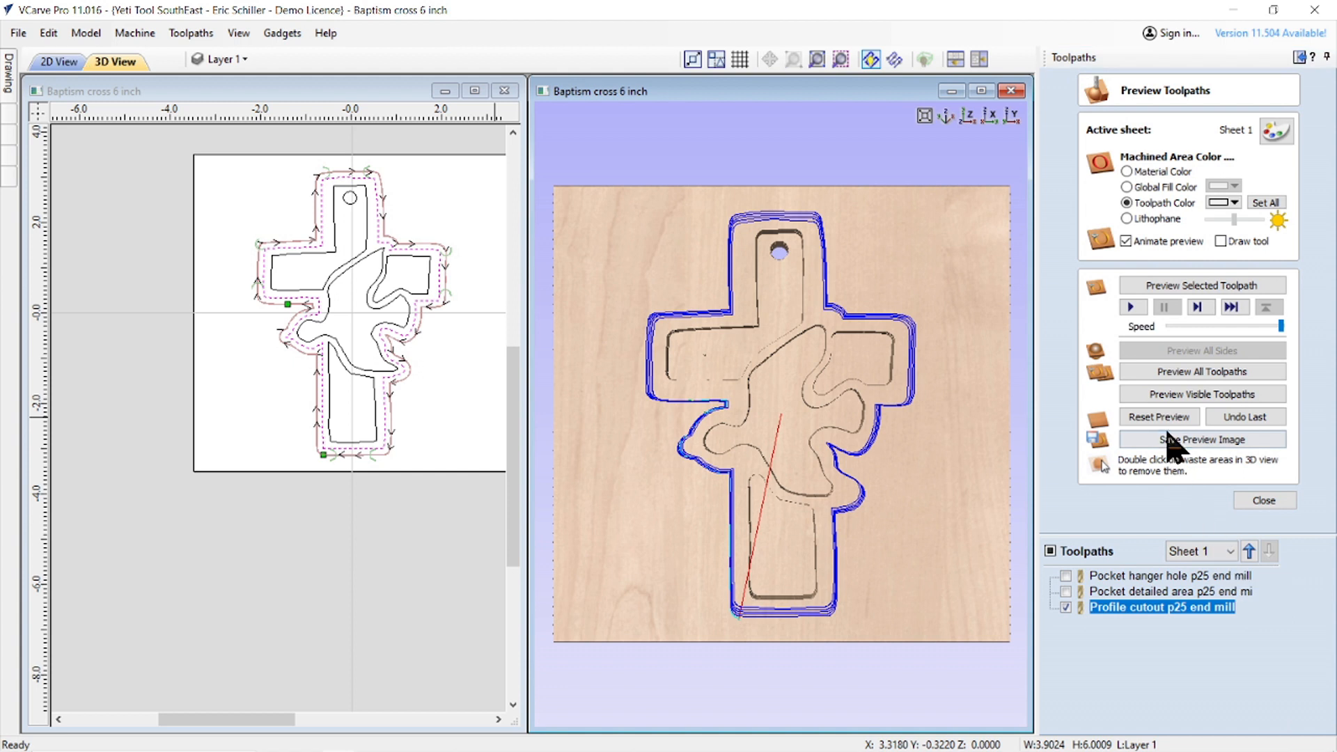
- Reset the simulation, make all three toolpaths visible and preview them all
{"action": "left_click", "coordinate": [1158, 418]}
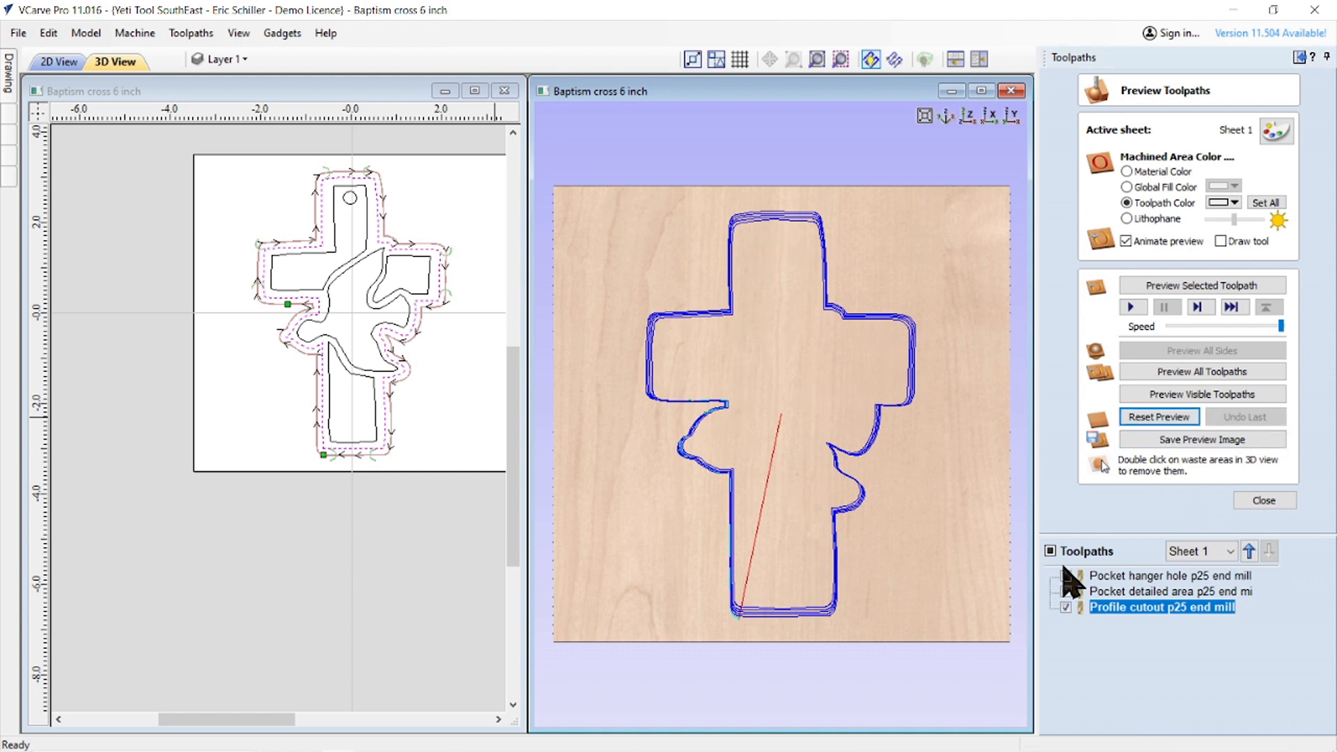
{"action": "left_click", "coordinate": [1051, 550]}
{"action": "left_click", "coordinate": [1051, 551]}
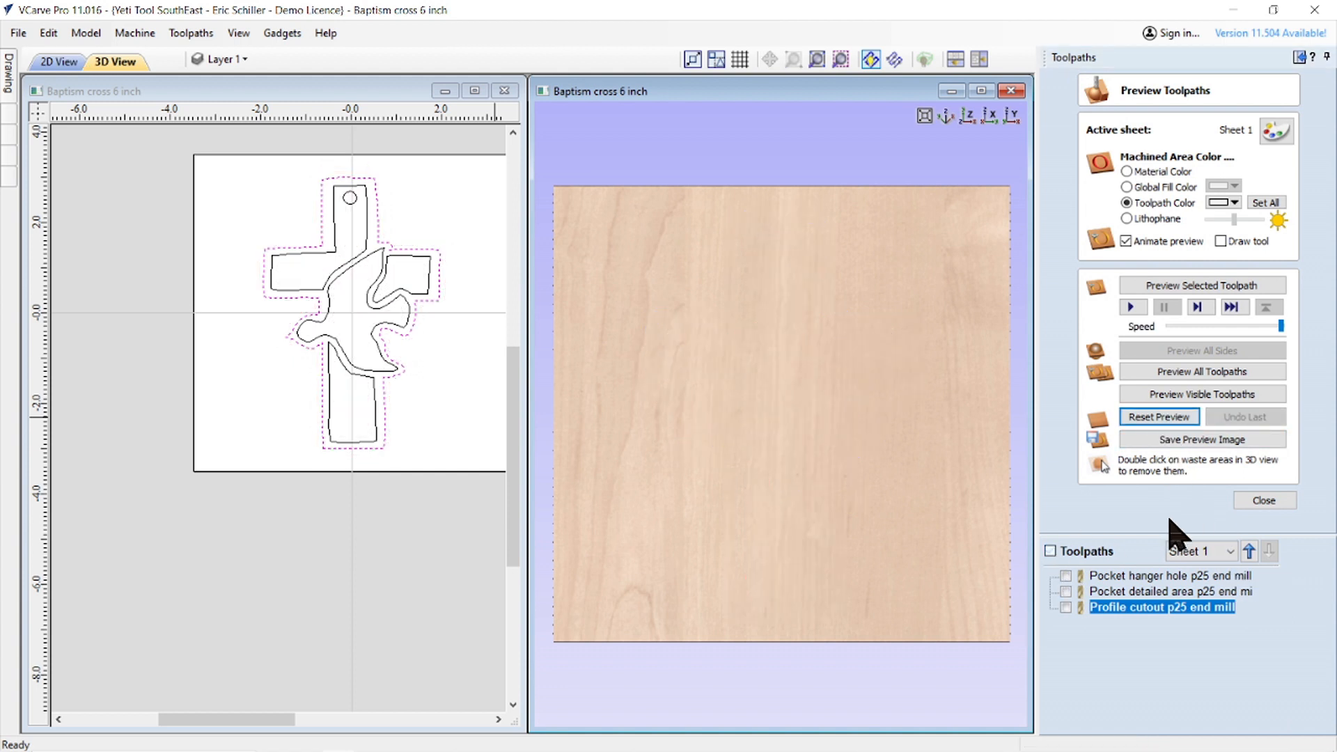
{"action": "left_click", "coordinate": [1050, 551]}
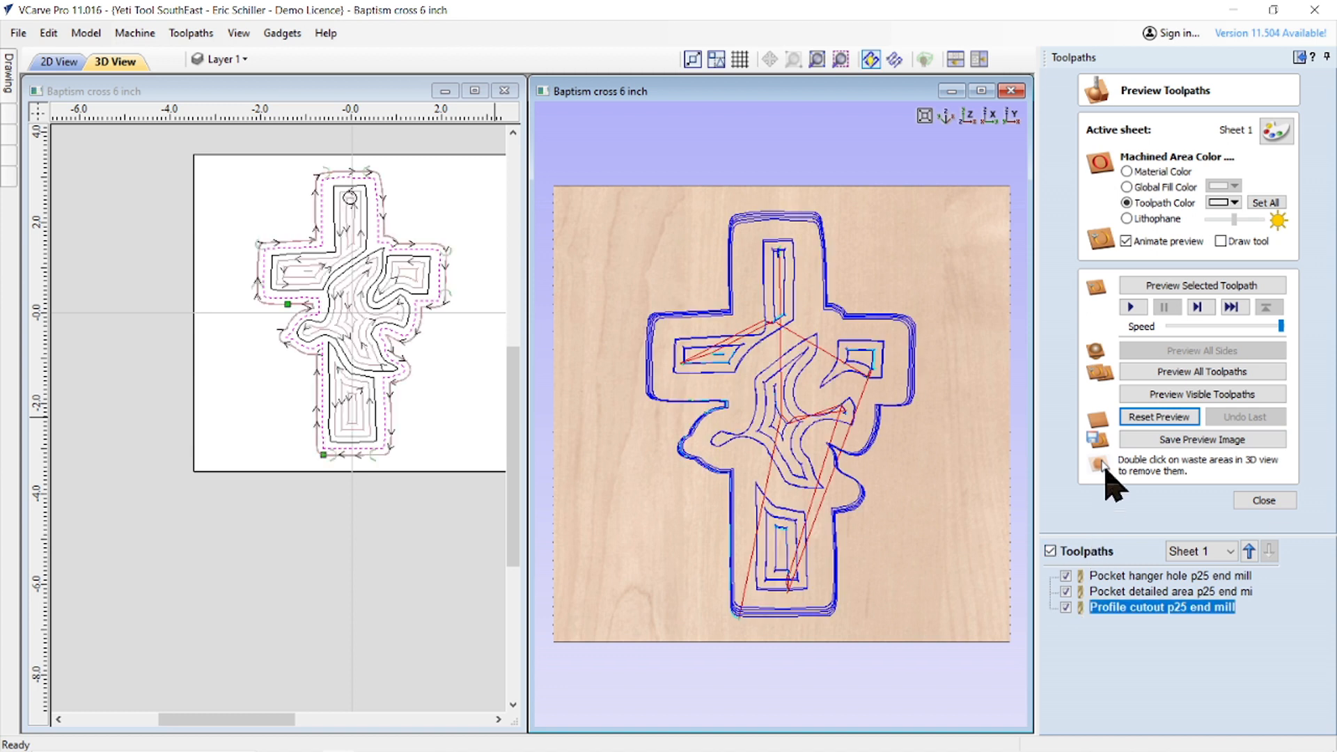
{"action": "left_click", "coordinate": [1195, 372]}
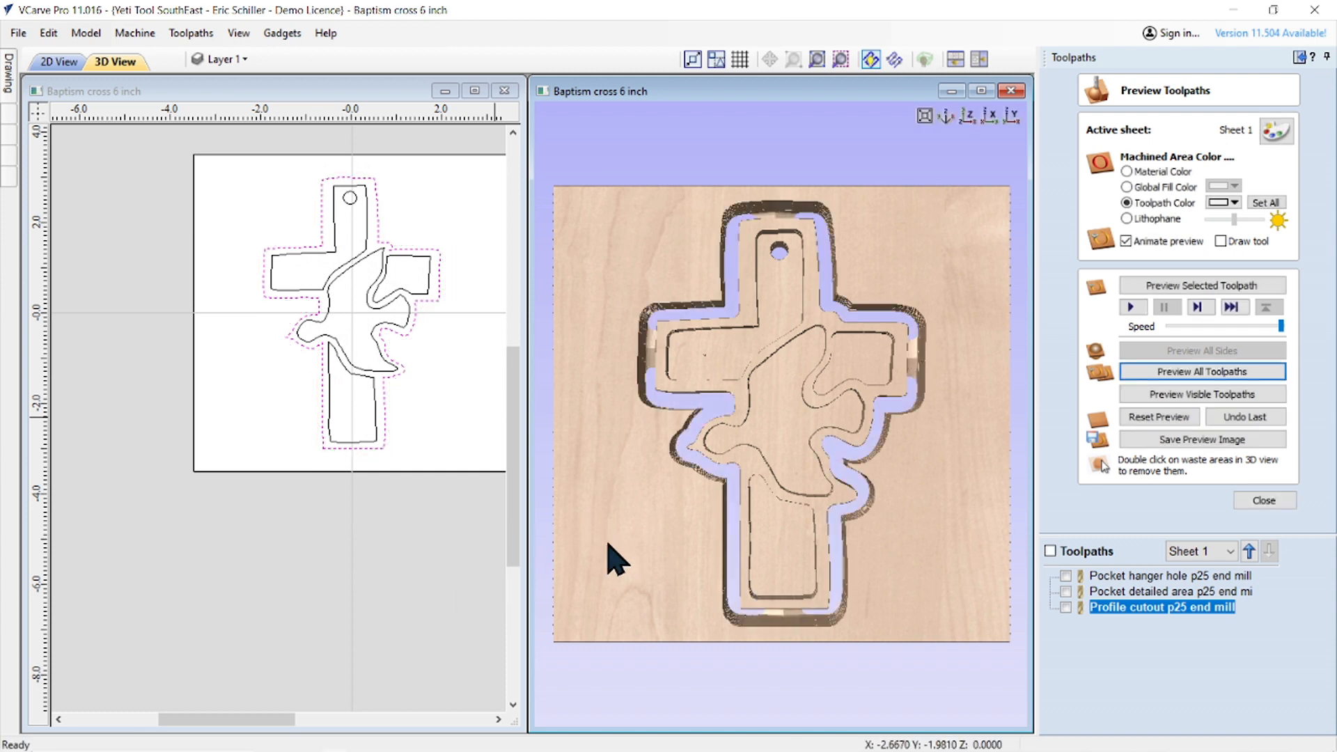
- Examine the cutout tabs and the dove's pocket details in the simulated cross, and close the preview
{"action": "left_click_drag", "start_coordinate": [612, 557], "coordinate": [651, 536]}
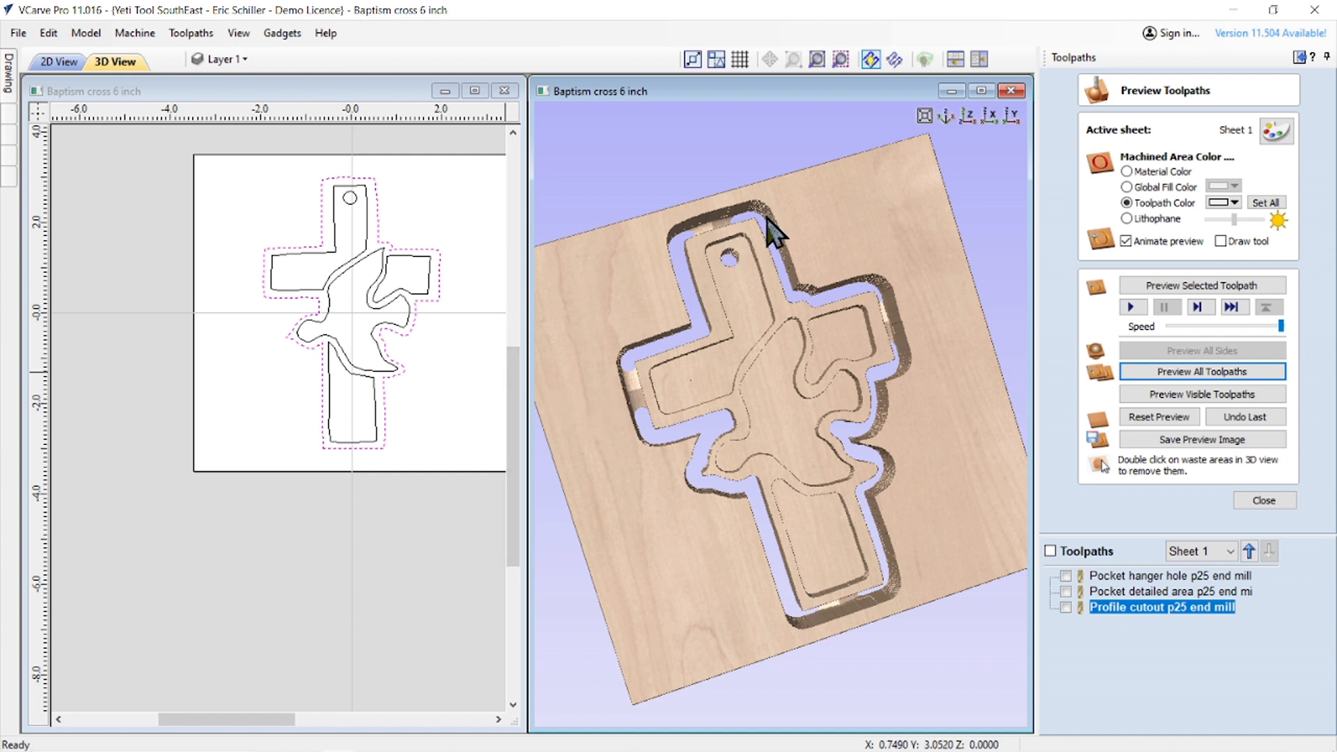
{"action": "left_click_drag", "start_coordinate": [826, 513], "coordinate": [682, 488]}
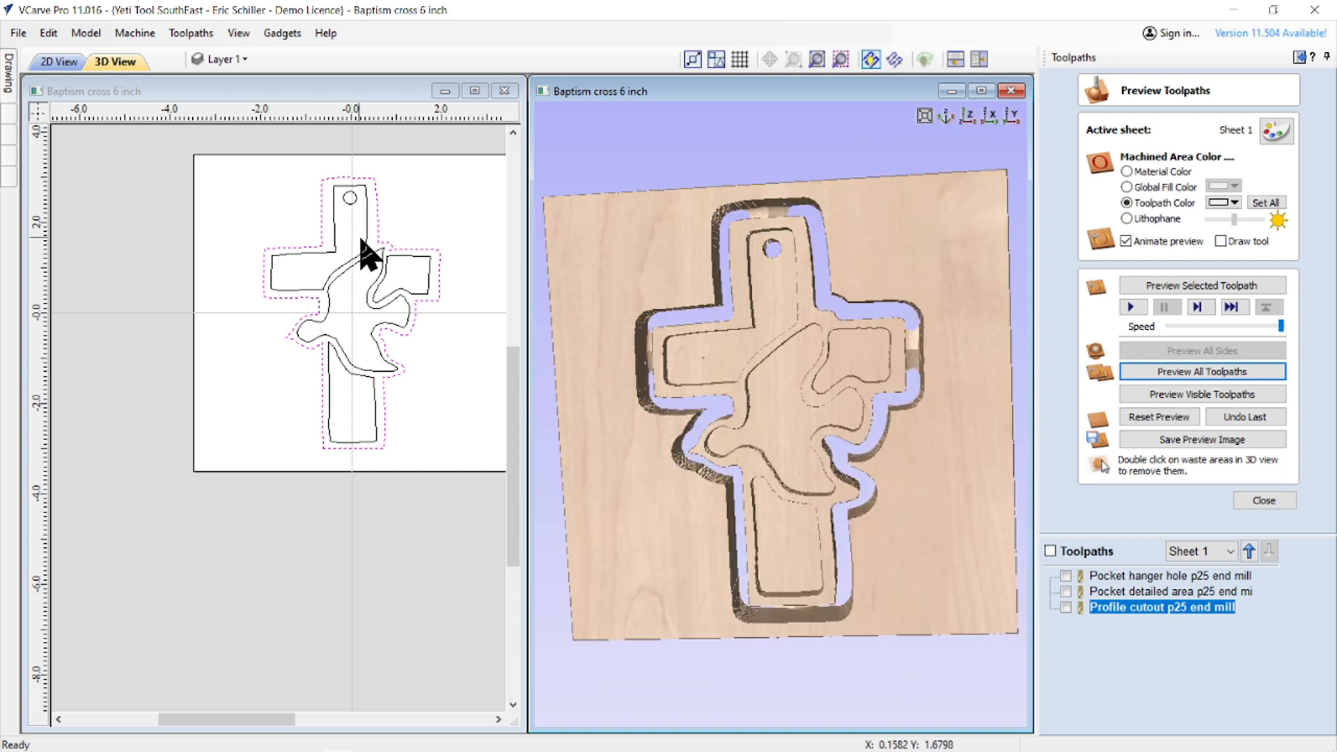
{"action": "scroll", "coordinate": [387, 249], "scroll_direction": "up", "scroll_amount": 5}
{"action": "scroll", "coordinate": [386, 250], "scroll_direction": "up", "scroll_amount": 3}
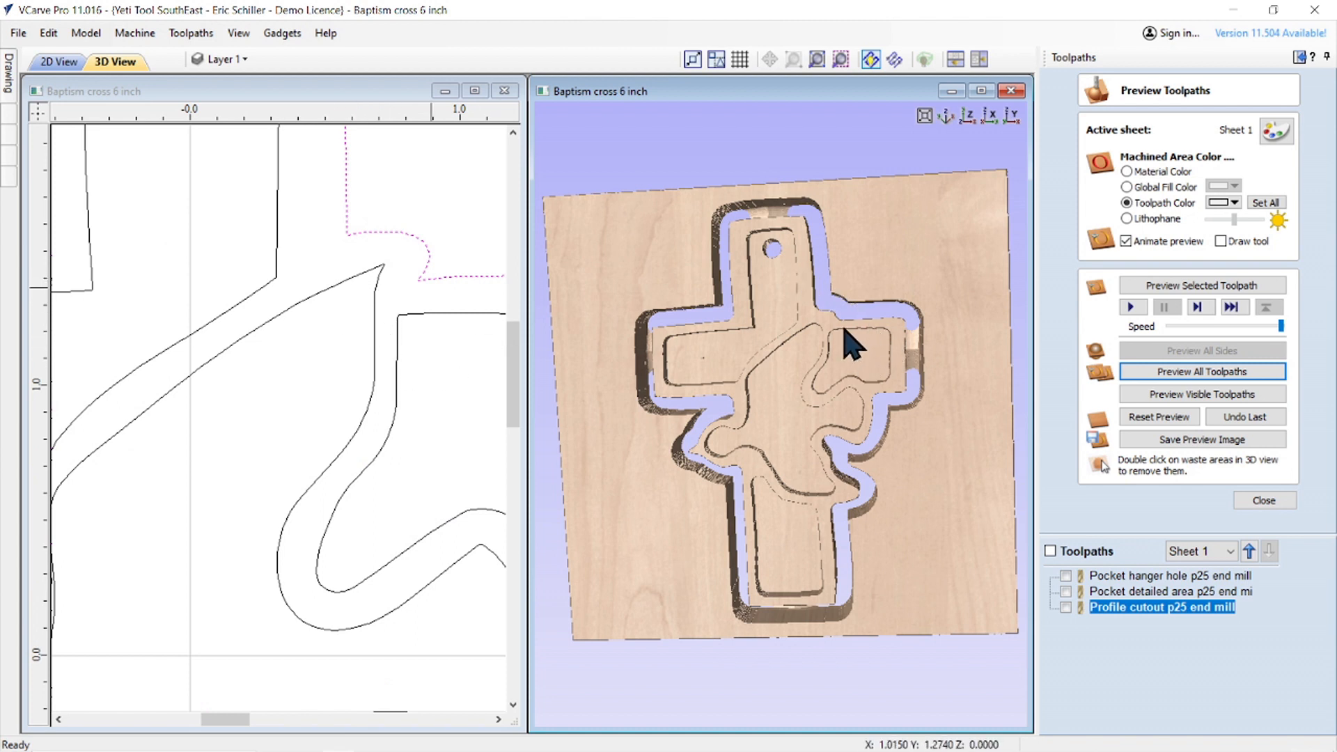
{"action": "scroll", "coordinate": [845, 343], "scroll_direction": "up", "scroll_amount": 3}
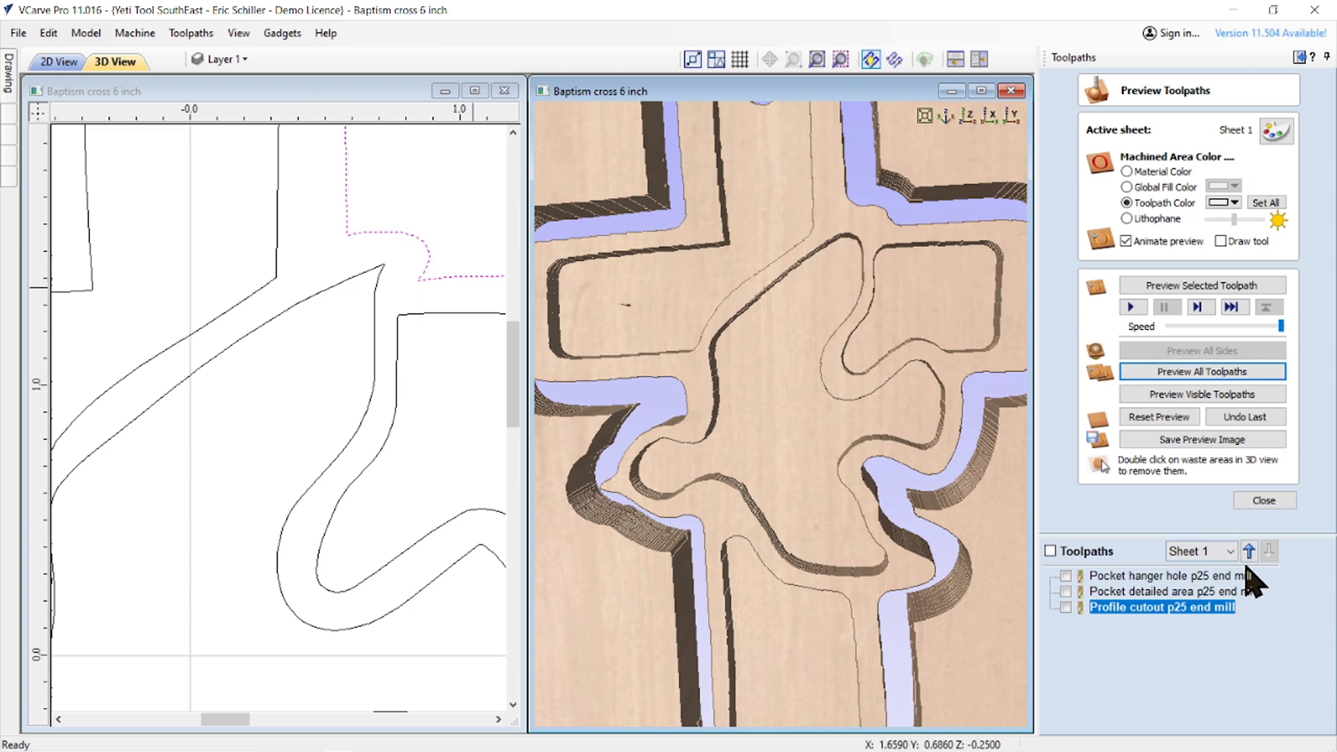
{"action": "left_click", "coordinate": [1262, 502]}
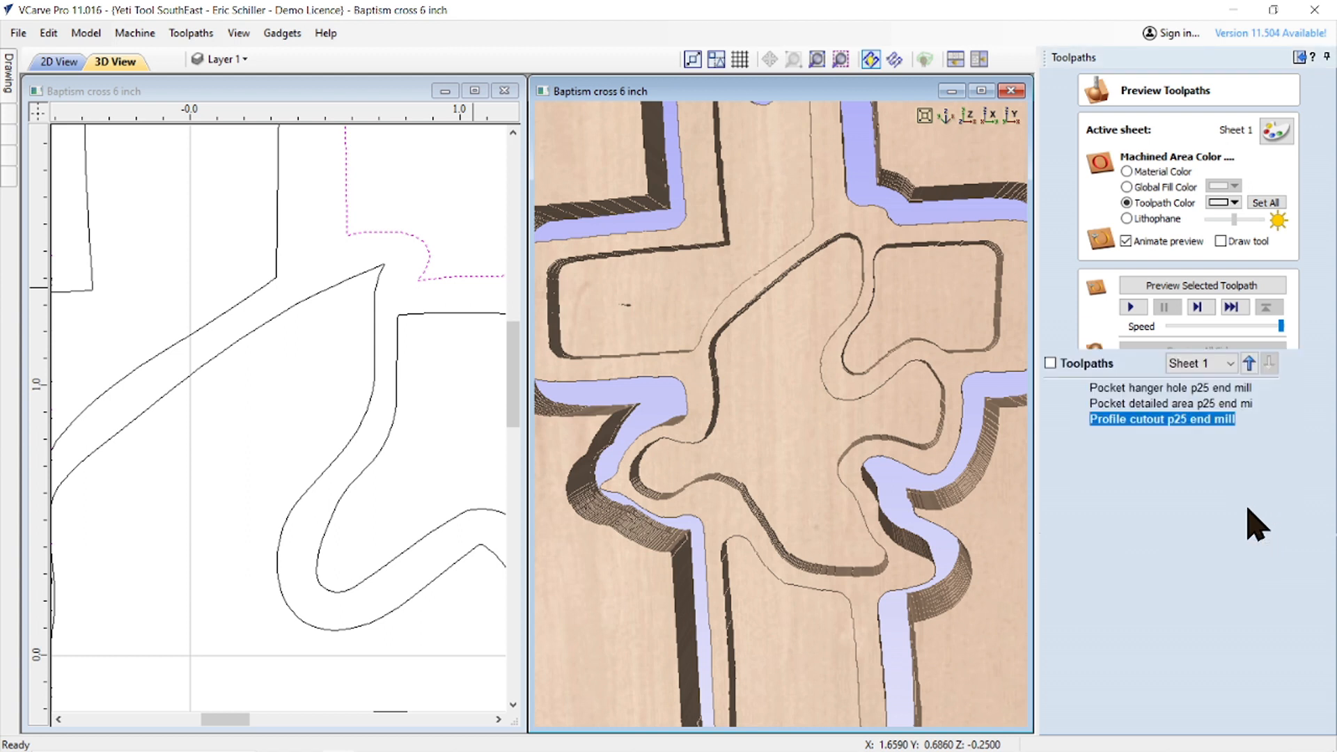
- Add the 1/8" End Mill as a second tool to the detailed area pocket and recalculate the toolpath
{"action": "left_click", "coordinate": [1117, 403]}
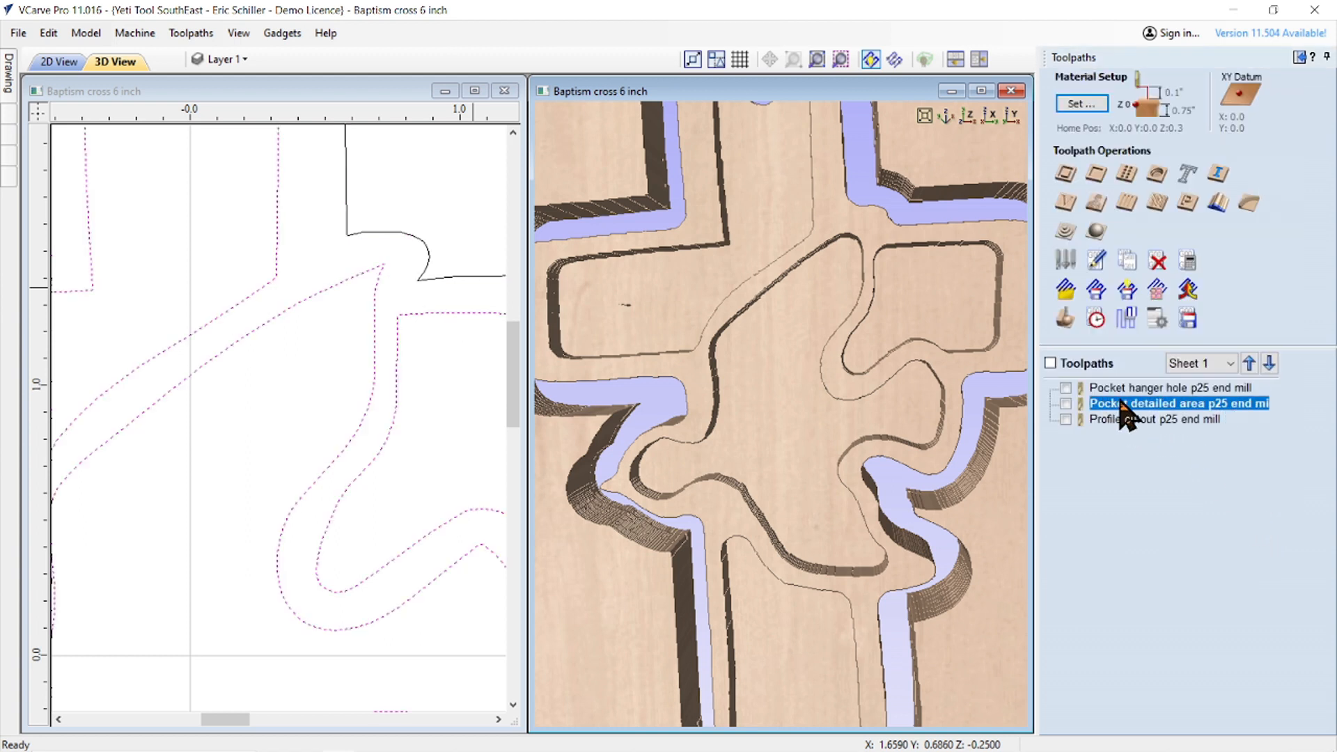
{"action": "double_click", "coordinate": [1123, 402]}
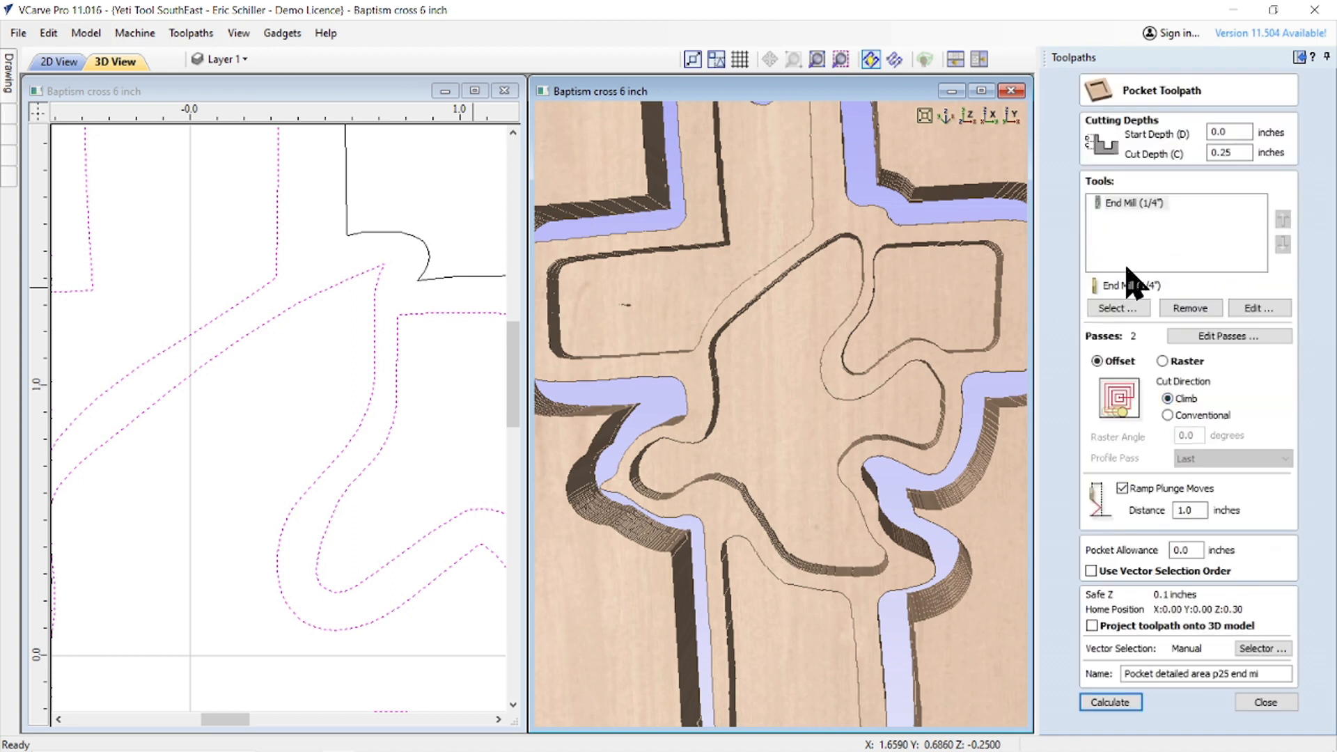
{"action": "left_click", "coordinate": [1103, 309]}
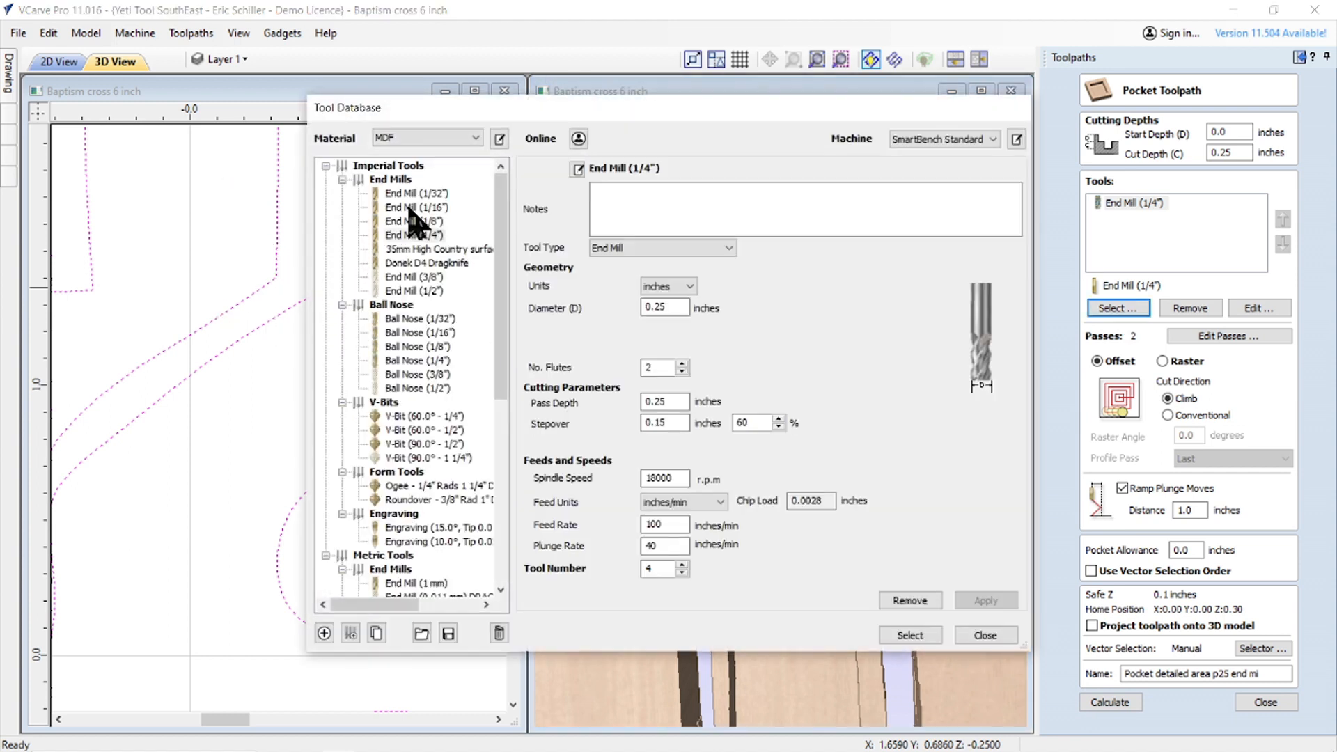
{"action": "left_click", "coordinate": [413, 221]}
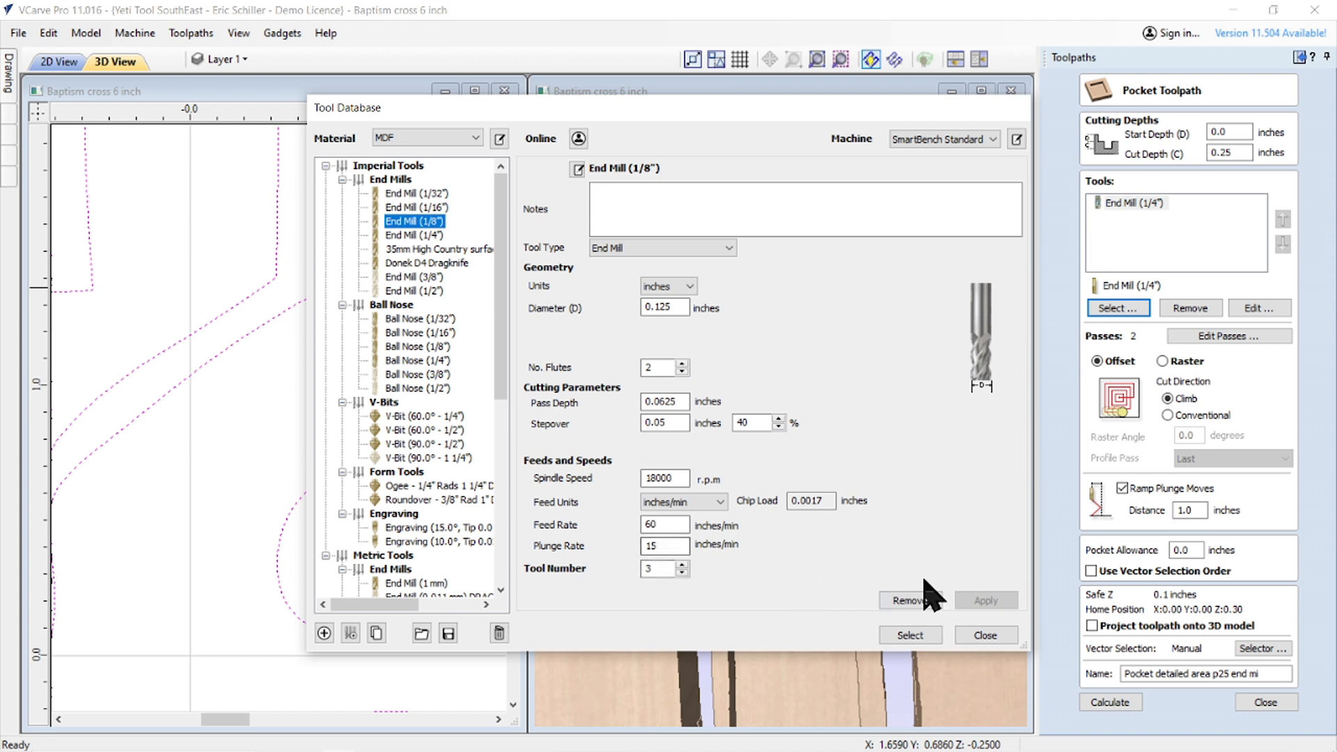
{"action": "left_click", "coordinate": [905, 634]}
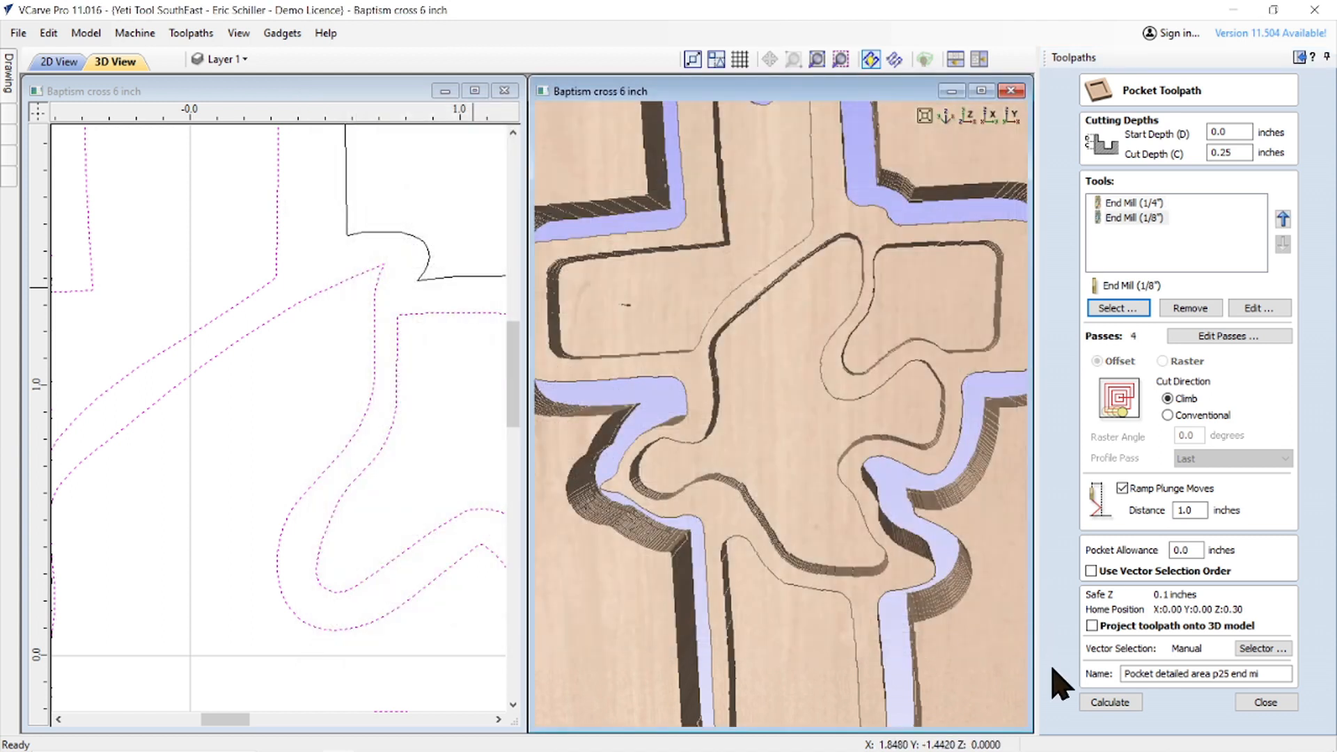
{"action": "left_click", "coordinate": [1114, 703]}
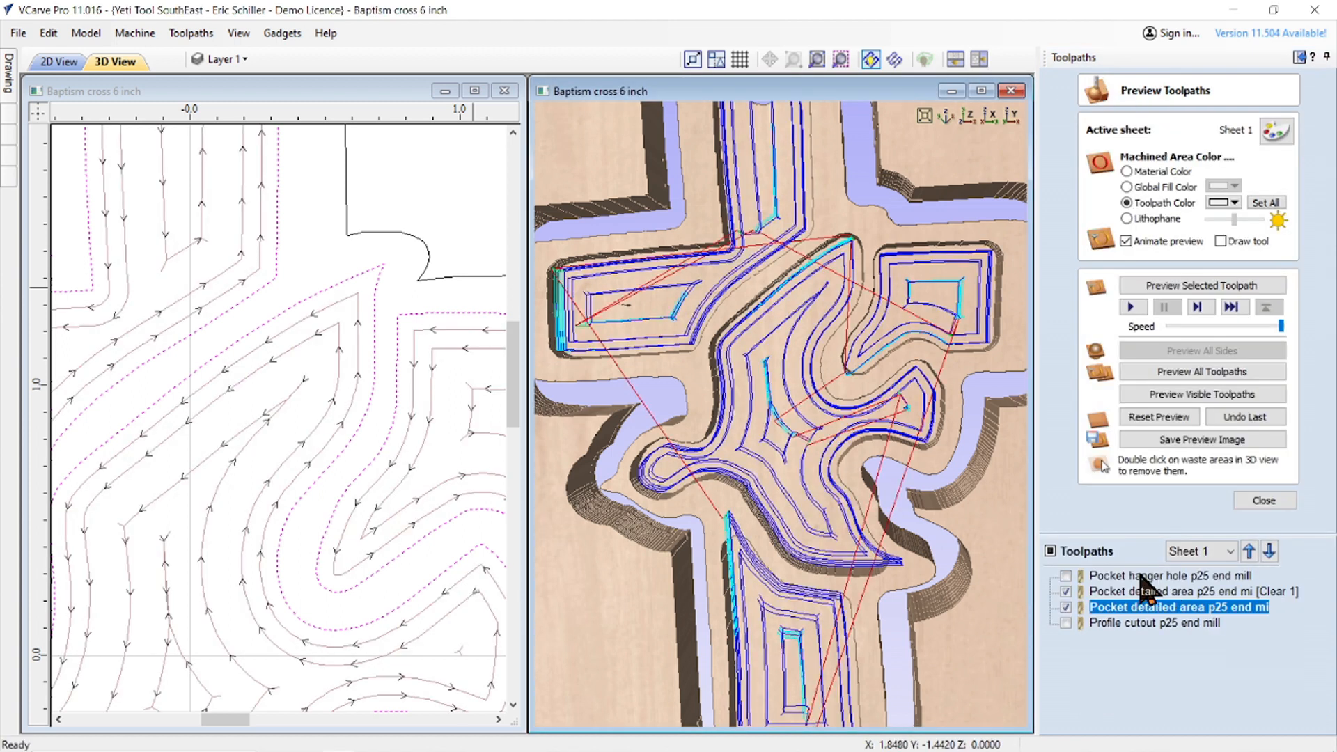
- Rename the 1/8" end mill's detailed area toolpath as "Pocket detailed area p125 end mi"
{"action": "mouse_move", "coordinate": [1115, 609]}
{"action": "mouse_move", "coordinate": [1285, 596]}
{"action": "mouse_move", "coordinate": [1224, 621]}
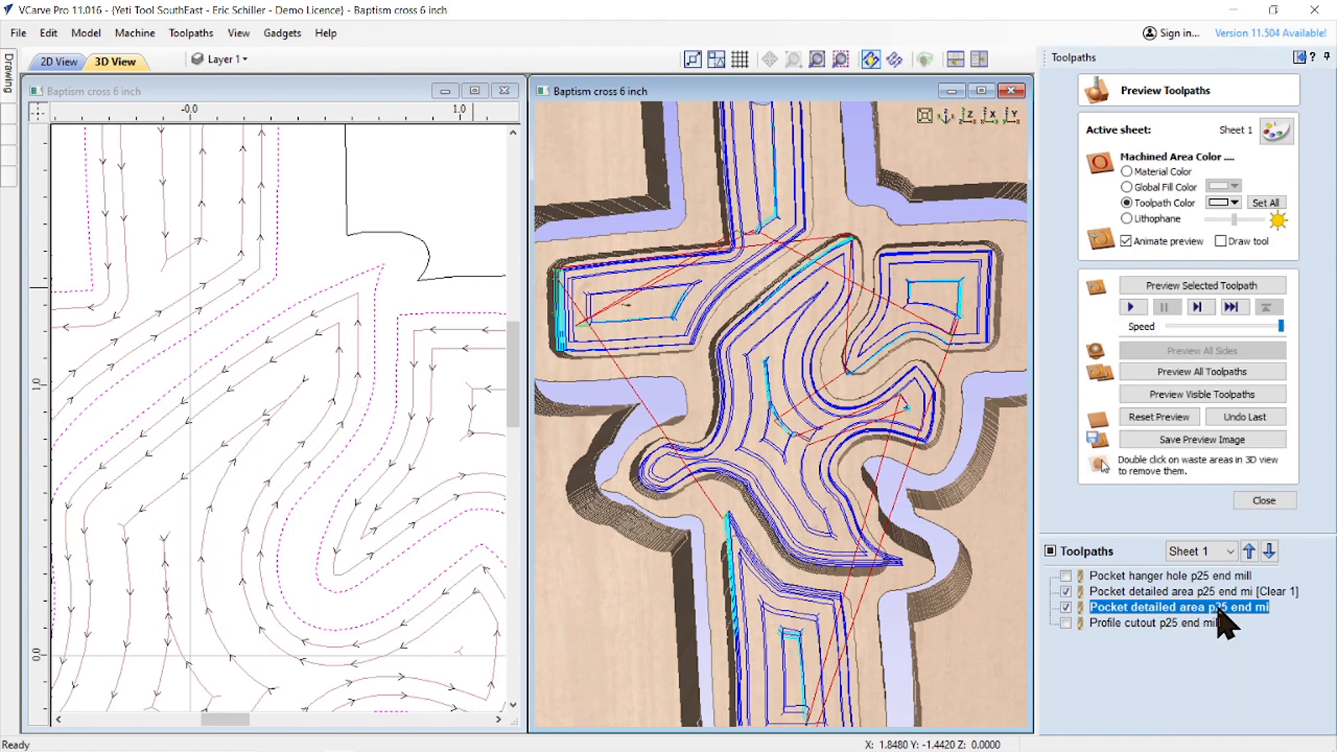
{"action": "right_click", "coordinate": [1220, 614]}
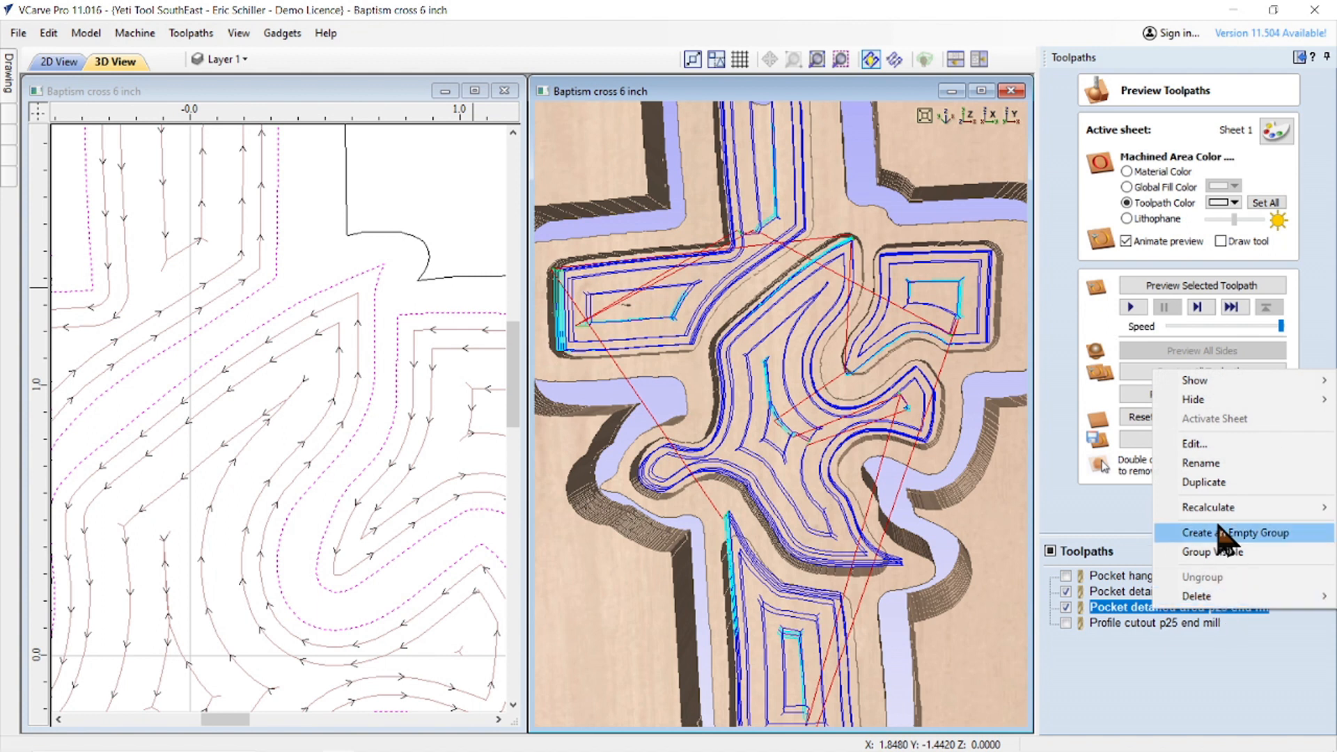
{"action": "left_click", "coordinate": [1201, 463]}
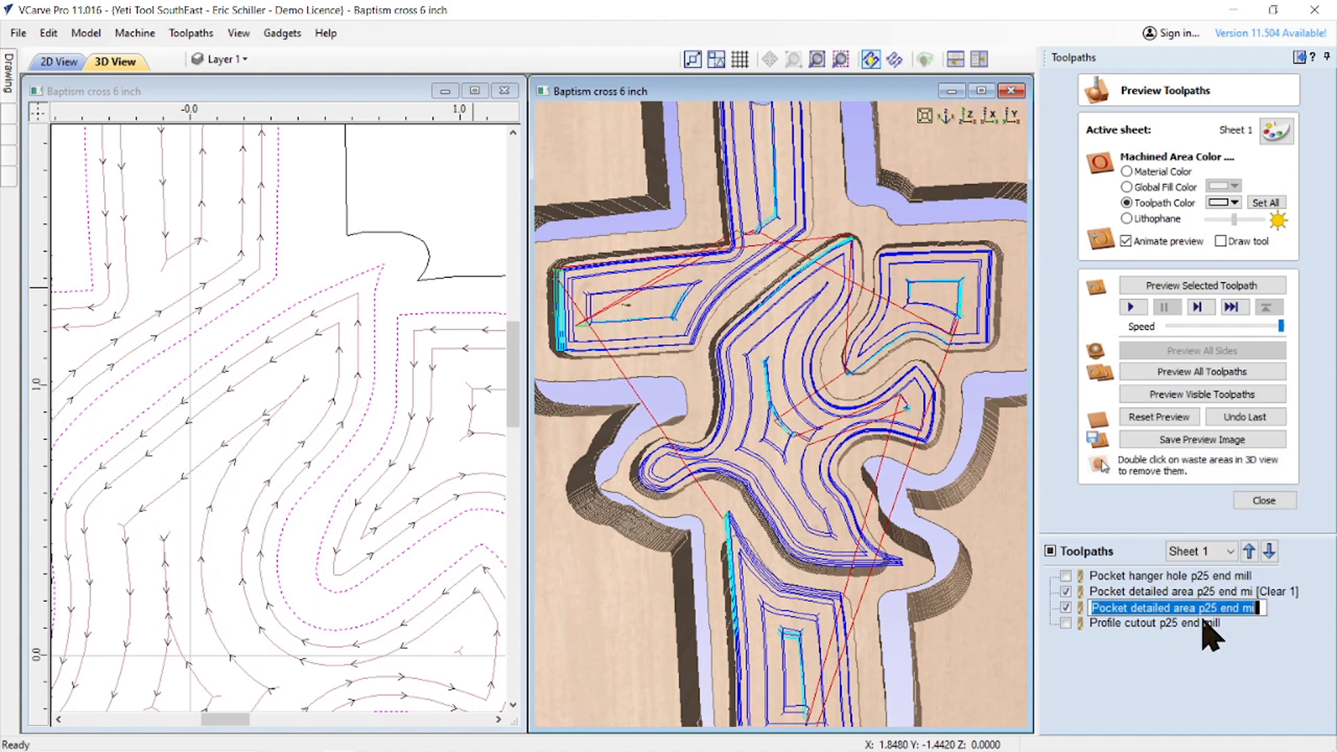
{"action": "left_click", "coordinate": [1203, 607]}
{"action": "type", "text": "1"}
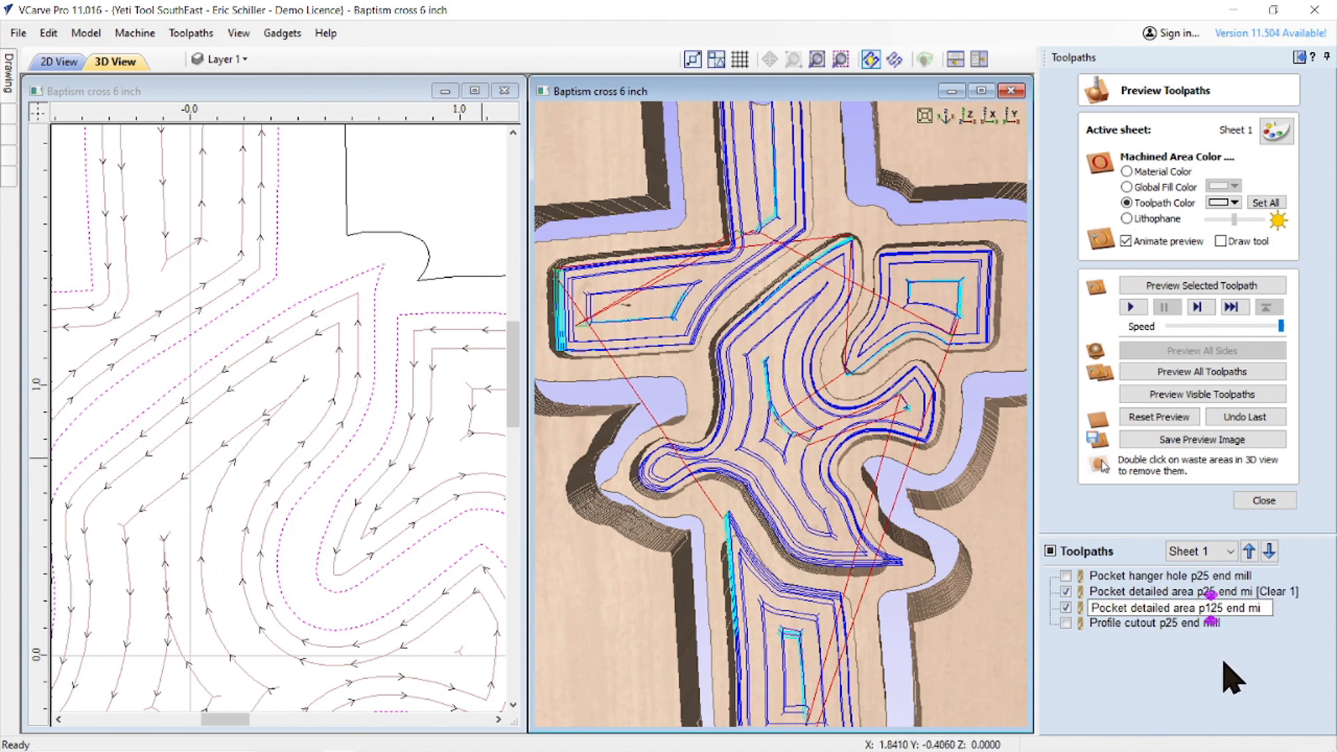
{"action": "key", "text": "Return"}
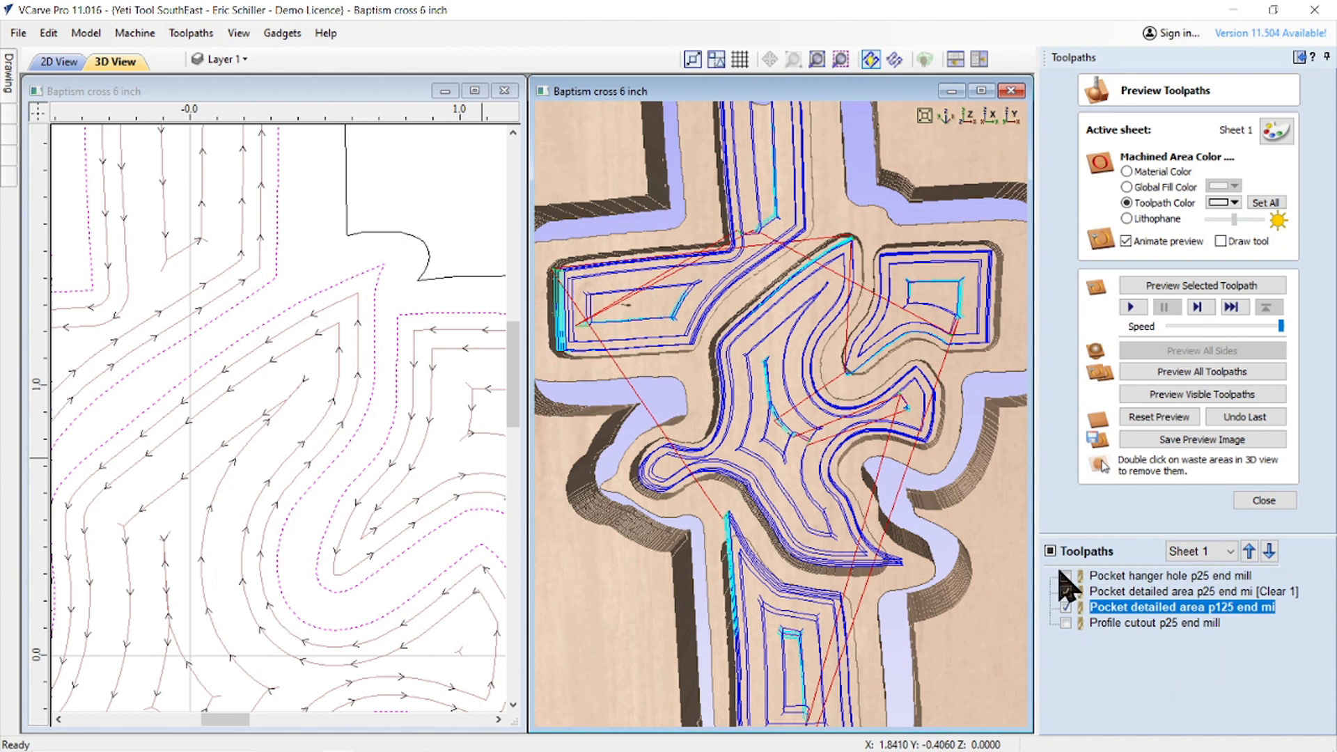
- Compare the detailed area and profile cutout toolpaths by toggling their visibility, and examine the 1/8" pocket path around the dove
{"action": "scroll", "coordinate": [696, 501], "scroll_direction": "down", "scroll_amount": 3}
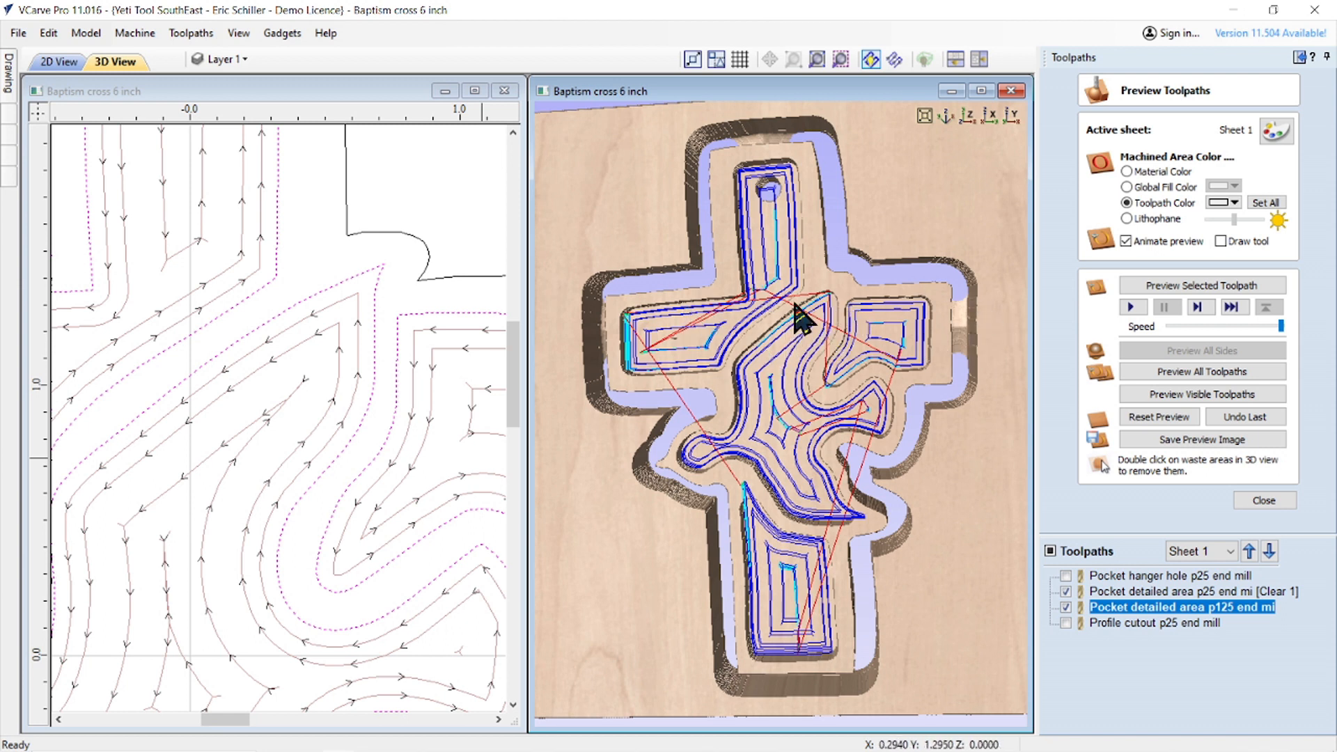
{"action": "left_click", "coordinate": [1066, 607]}
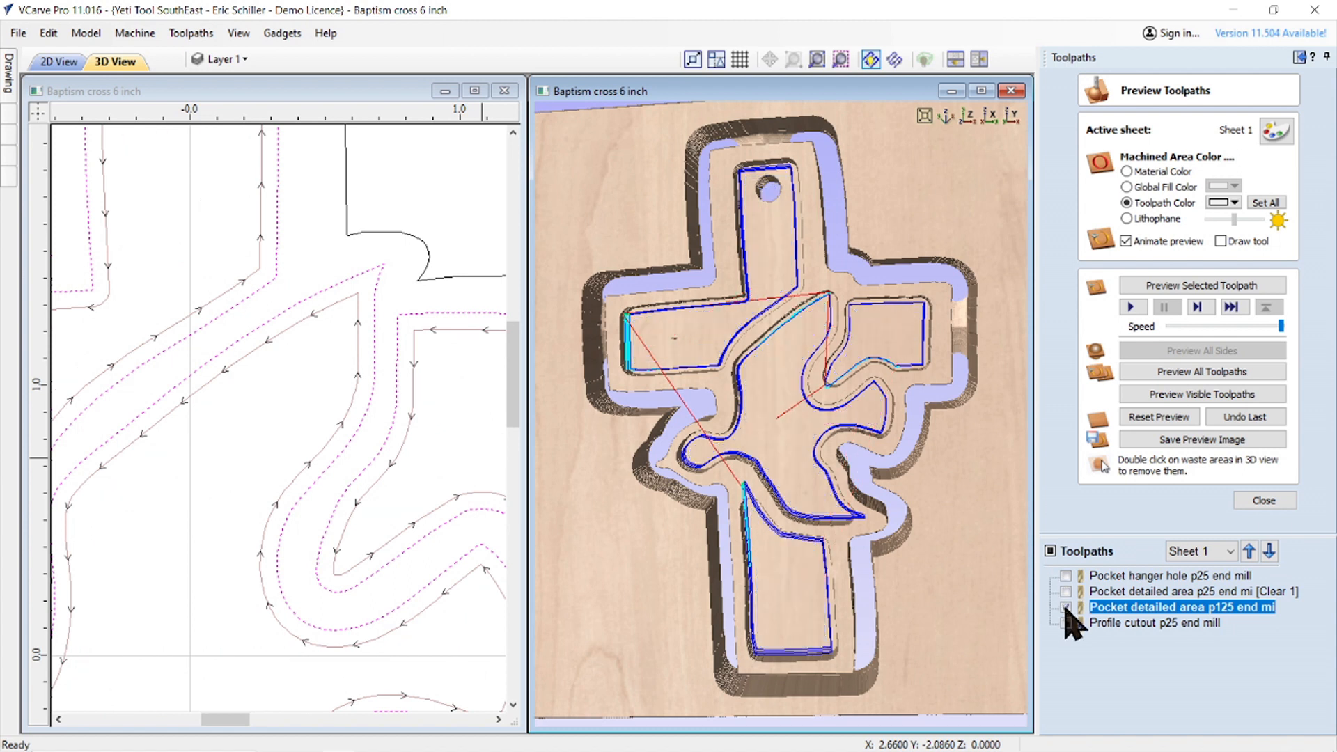
{"action": "left_click", "coordinate": [1066, 591]}
{"action": "left_click", "coordinate": [1066, 623]}
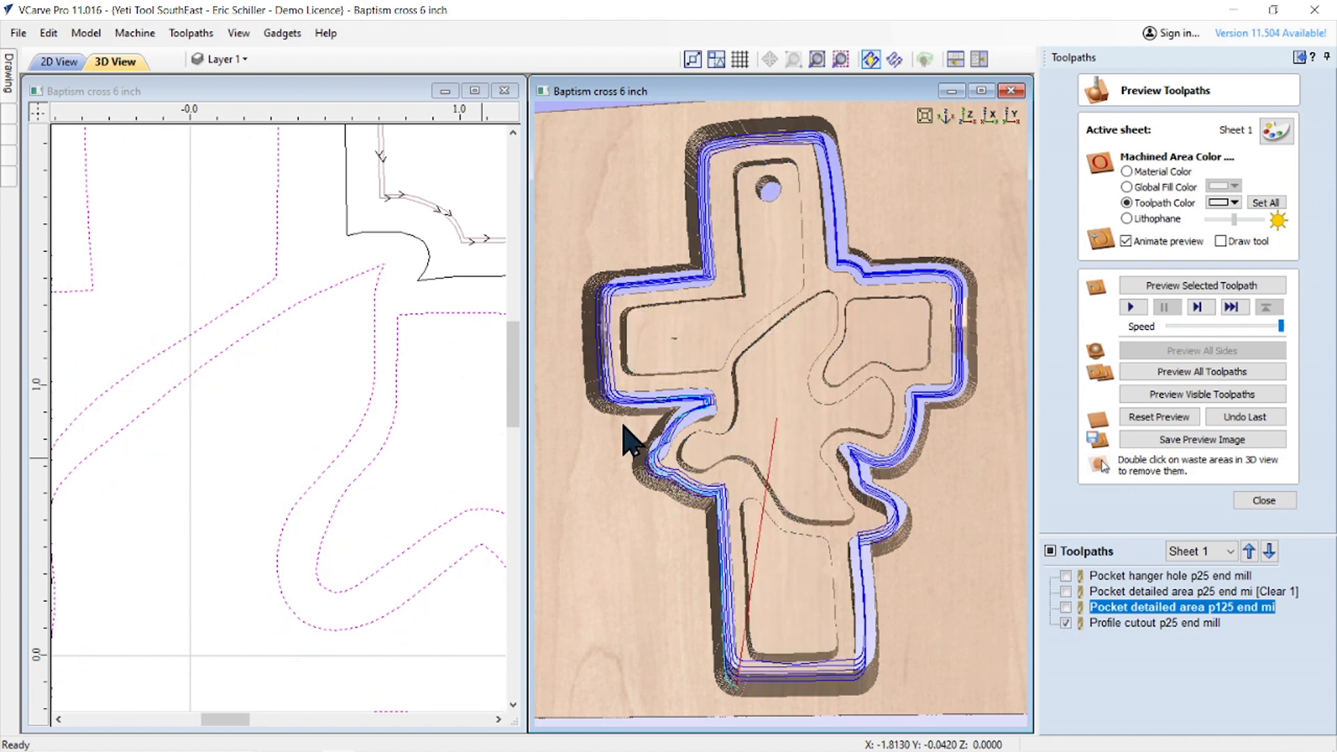
{"action": "left_click", "coordinate": [1066, 608]}
{"action": "left_click", "coordinate": [1066, 623]}
{"action": "scroll", "coordinate": [401, 390], "scroll_direction": "down", "scroll_amount": 3}
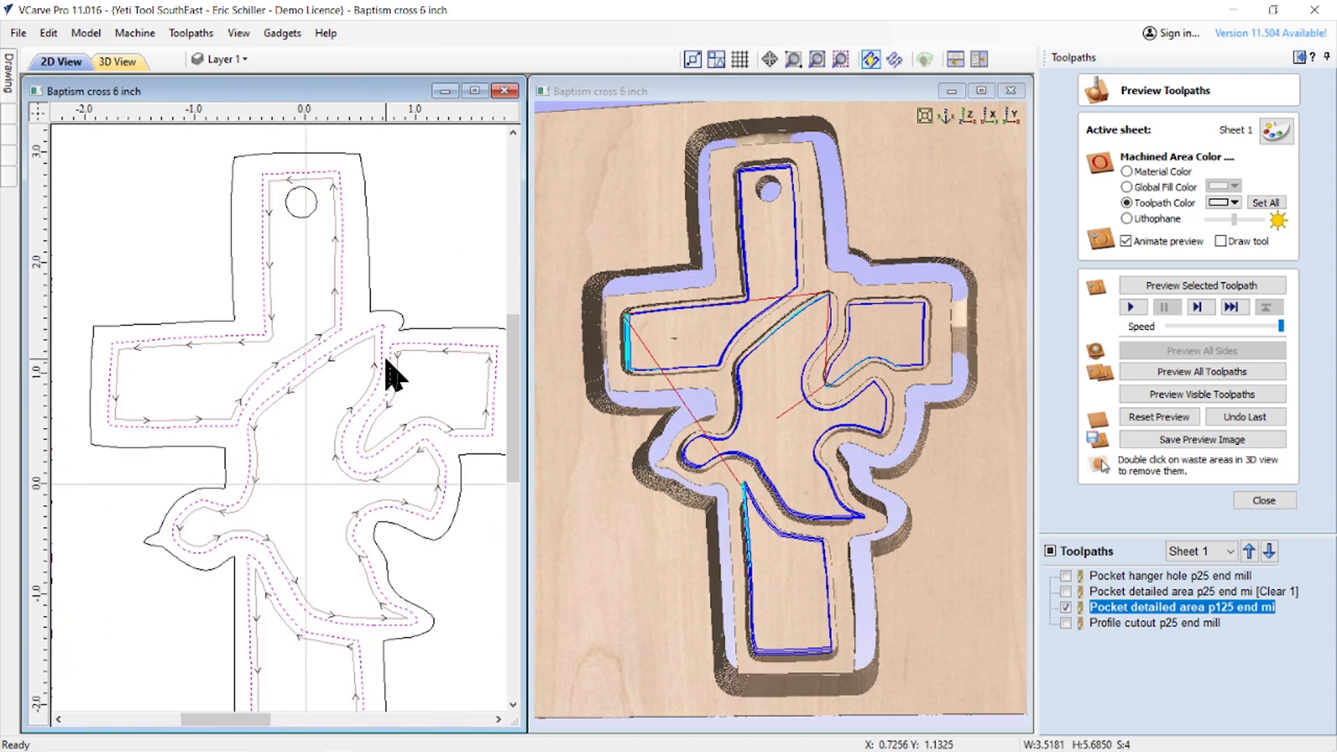
{"action": "scroll", "coordinate": [394, 376], "scroll_direction": "down", "scroll_amount": 3}
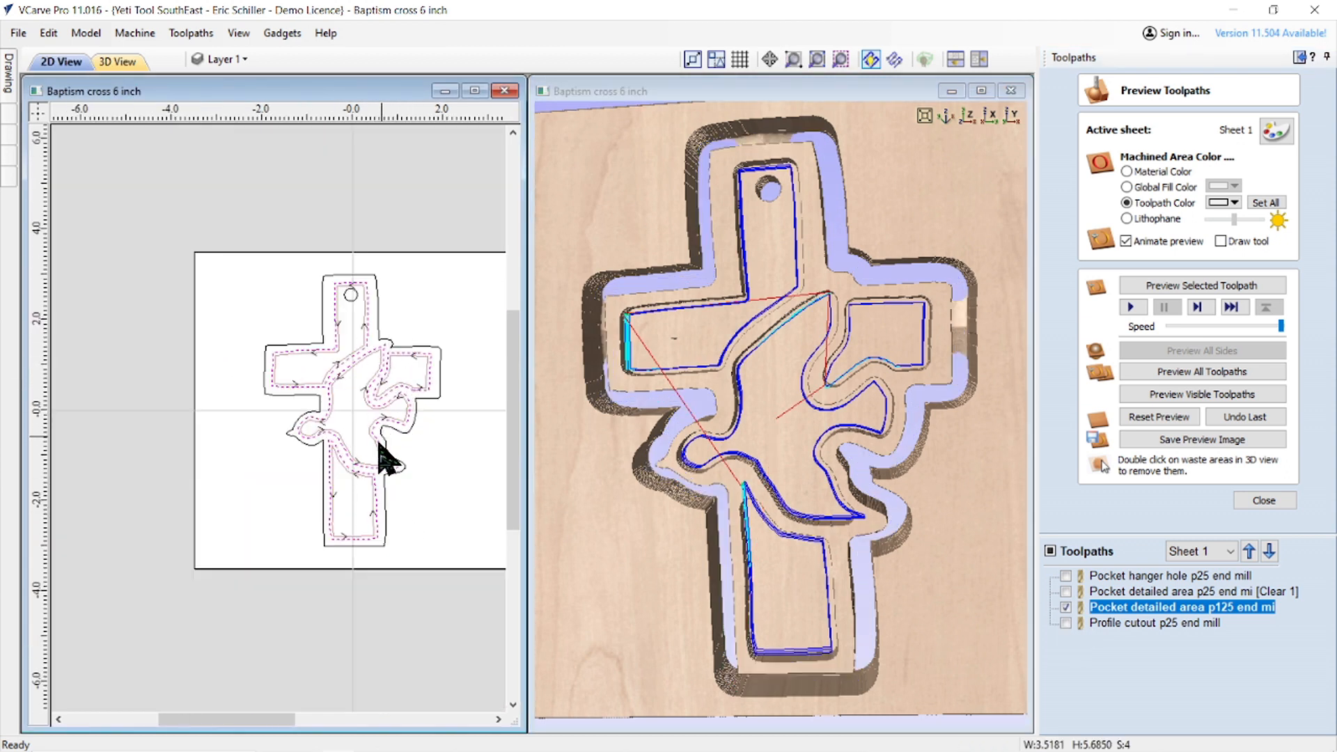
{"action": "scroll", "coordinate": [382, 364], "scroll_direction": "up", "scroll_amount": 5}
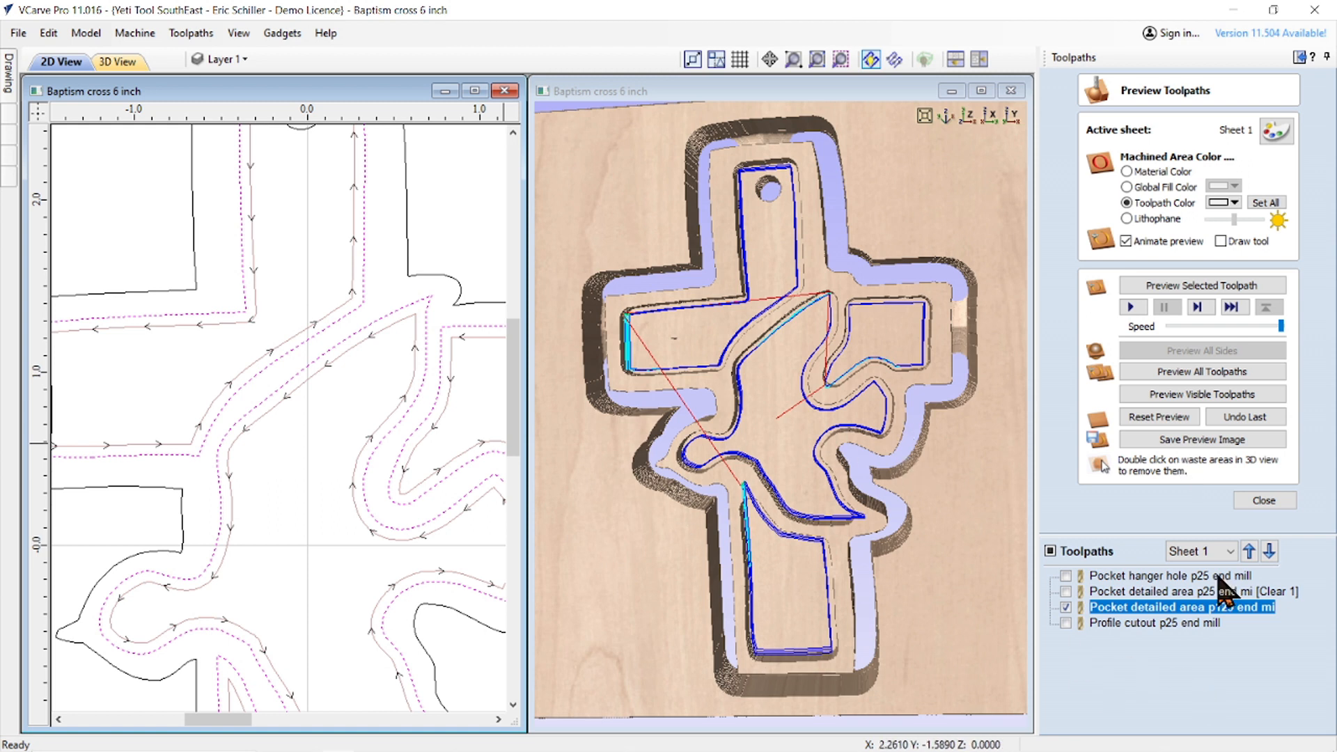
- Move the "Pocket detailed area p125 end mi" toolpath below the profile cutout in the machining order
{"action": "left_click", "coordinate": [1269, 551]}
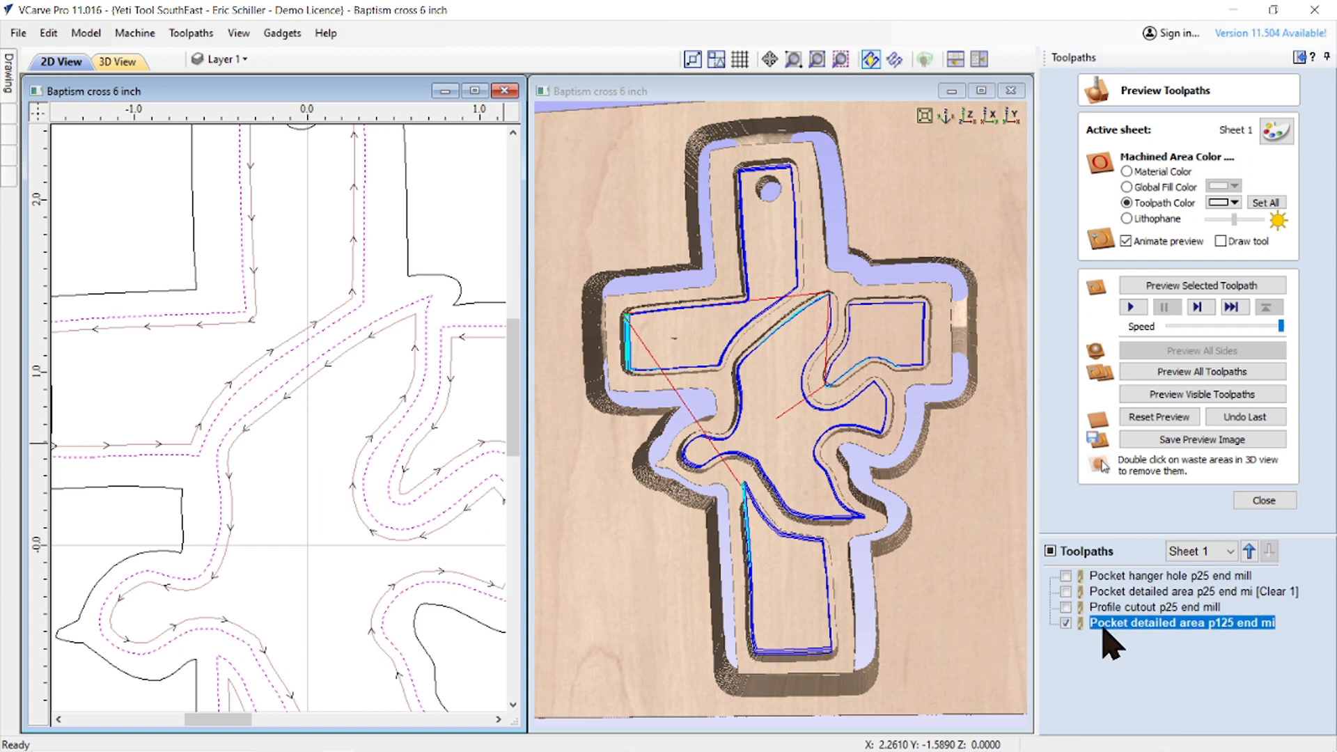
- Compare the three 1/4" end mill toolpaths with the 1/8" detailed area toolpath by toggling their visibility, and leave all toolpaths hidden
{"action": "left_click", "coordinate": [1066, 622]}
{"action": "left_click", "coordinate": [1067, 576]}
{"action": "left_click", "coordinate": [1066, 591]}
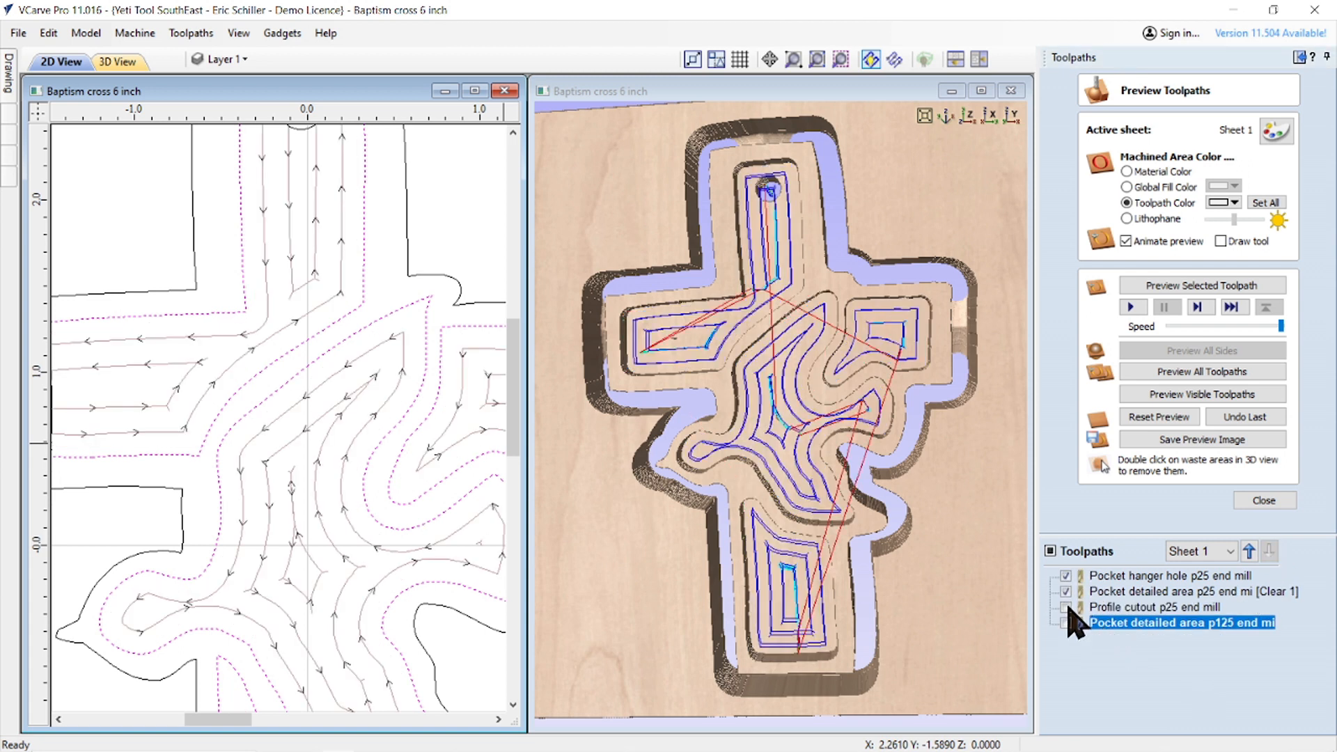
{"action": "left_click", "coordinate": [1066, 607]}
{"action": "left_click", "coordinate": [1066, 623]}
{"action": "left_click", "coordinate": [1066, 577]}
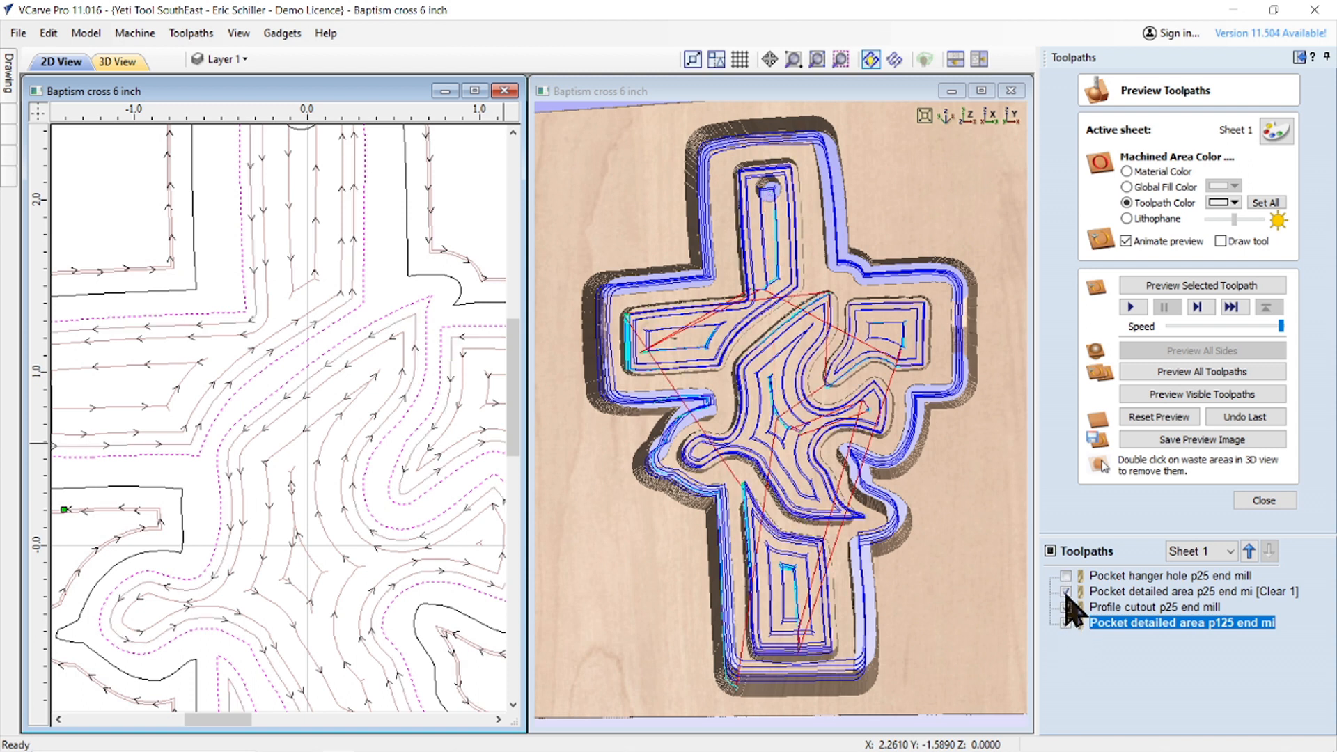
{"action": "left_click", "coordinate": [1066, 592]}
{"action": "left_click", "coordinate": [1066, 607]}
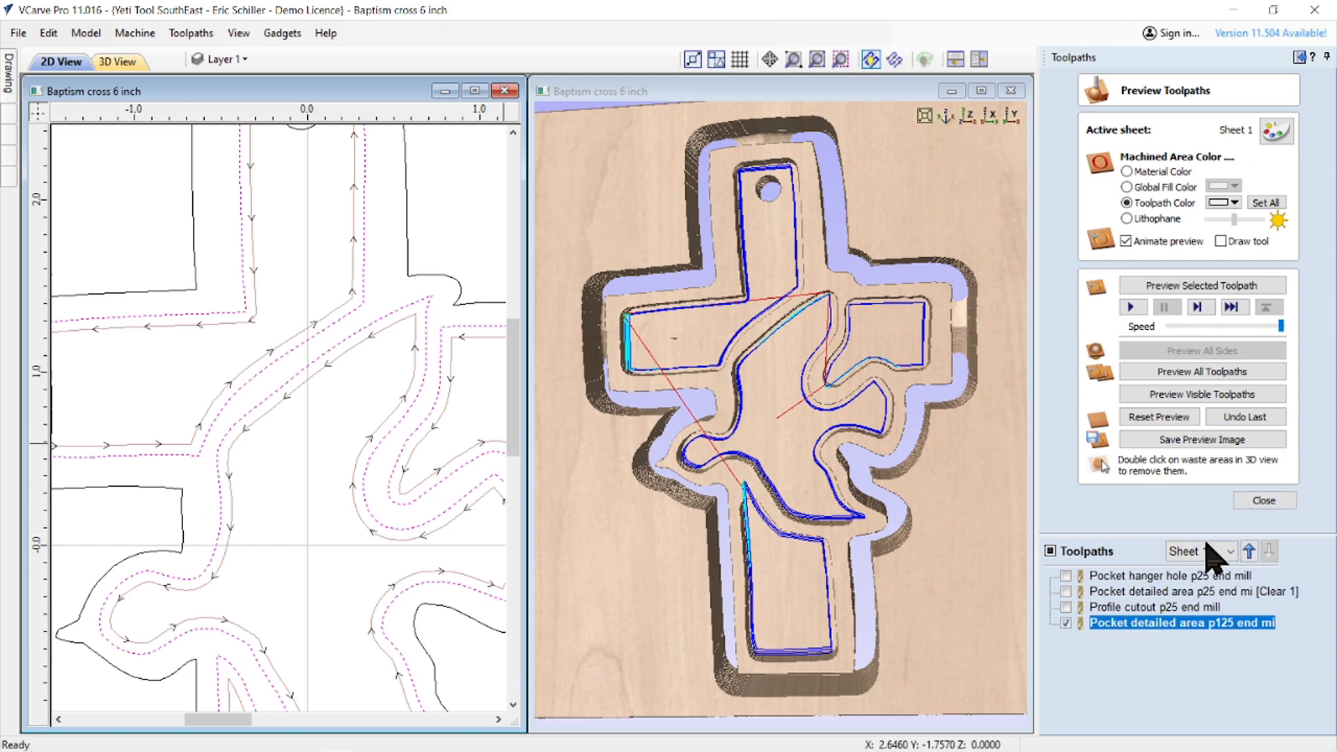
{"action": "left_click", "coordinate": [1066, 623]}
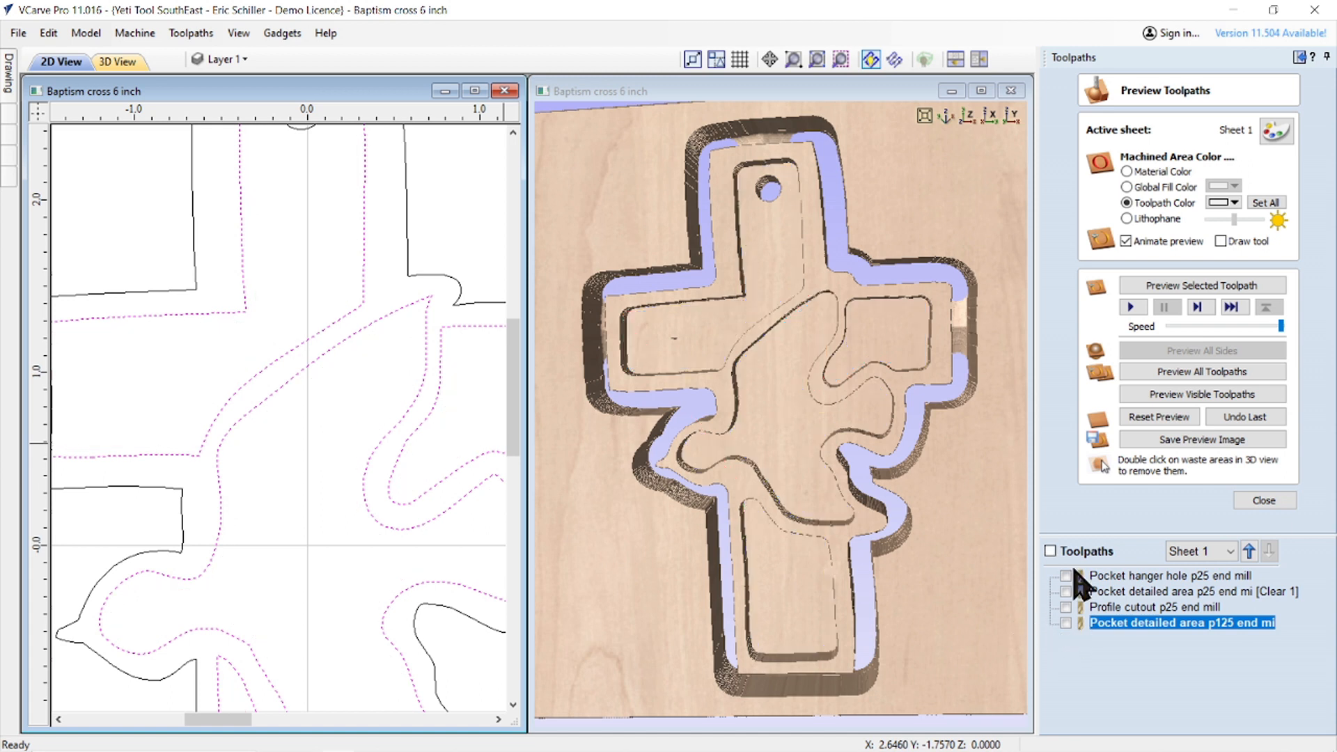
- Close the preview and set up Save Toolpaths with the hanger hole, detailed area p25 [Clear 1] and profile cutout toolpaths included
{"action": "left_click", "coordinate": [1264, 501]}
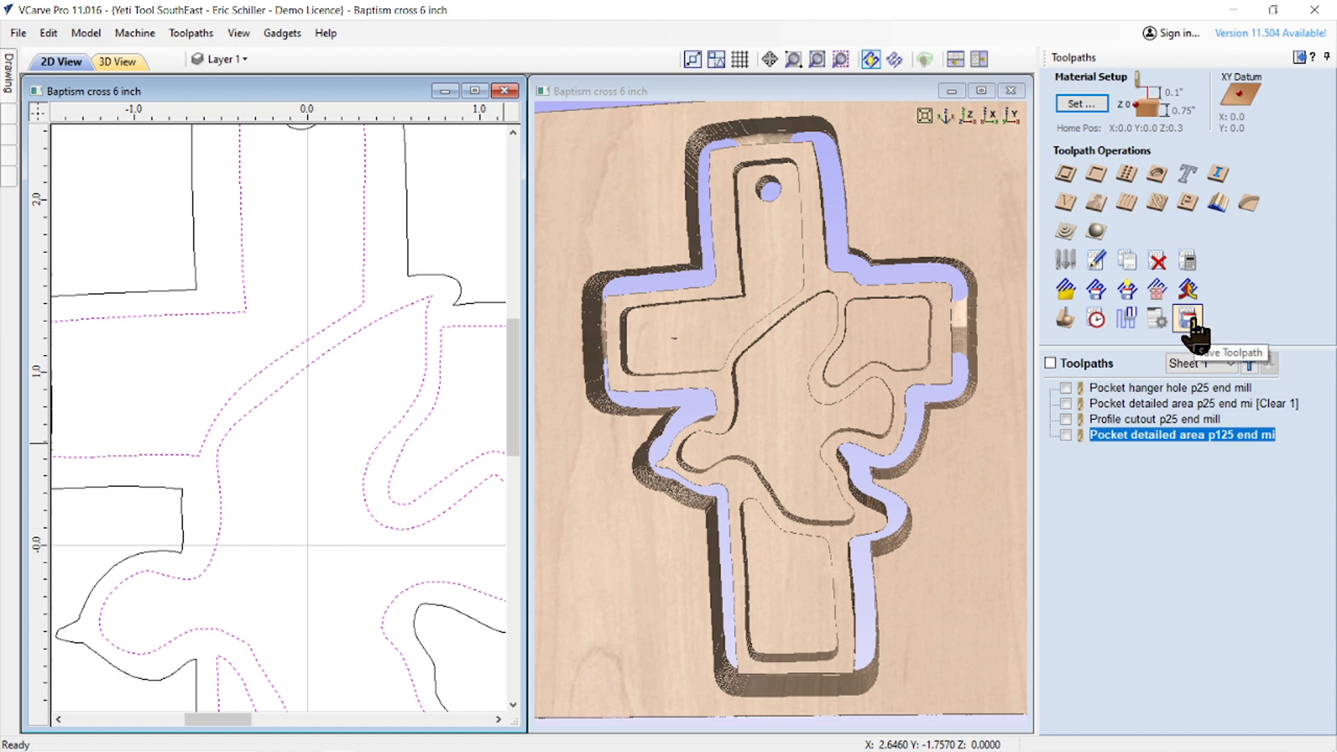
{"action": "left_click", "coordinate": [1193, 323]}
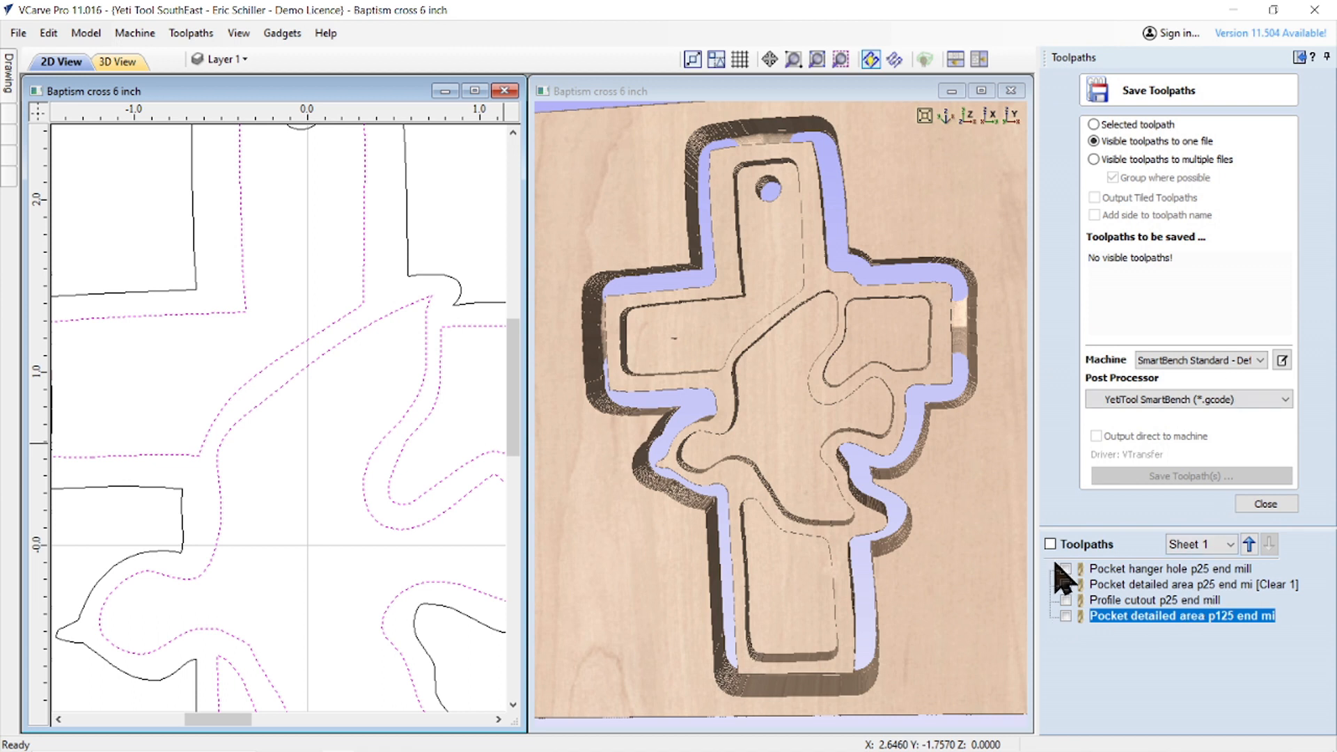
{"action": "left_click", "coordinate": [1066, 569]}
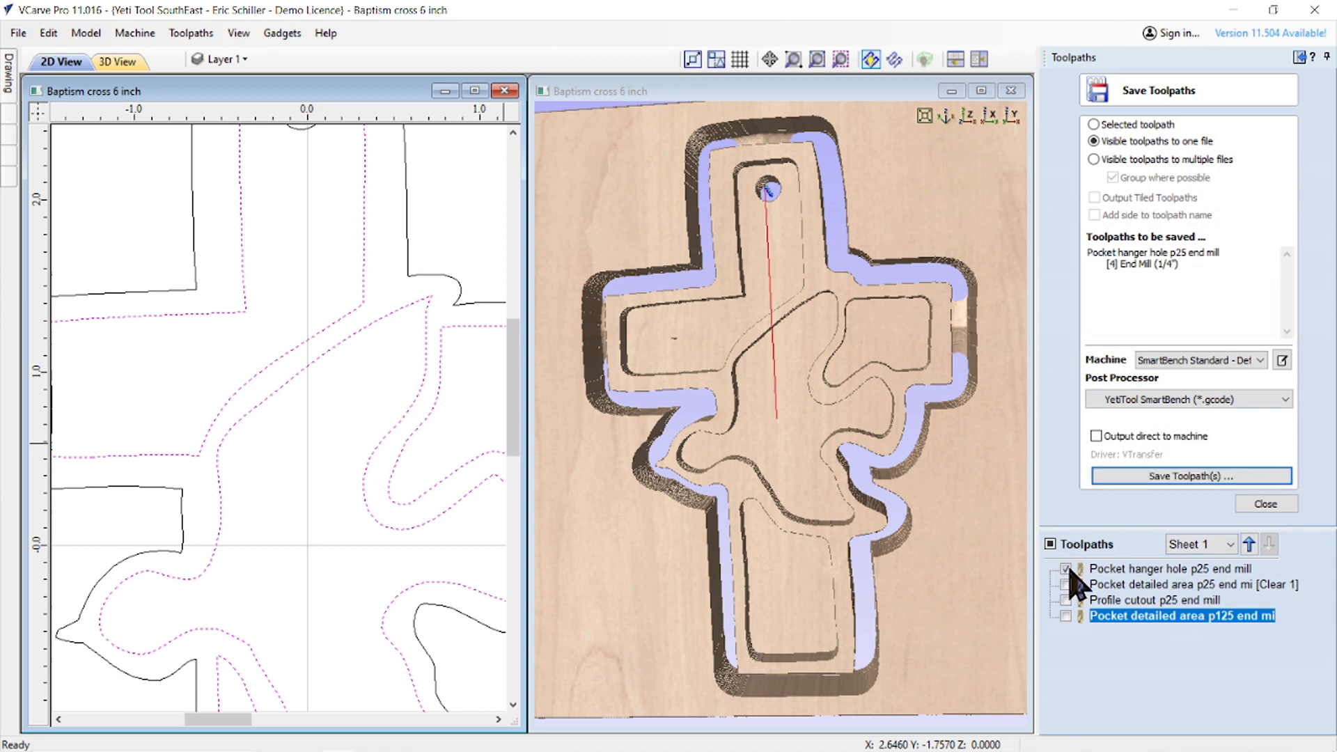
{"action": "left_click", "coordinate": [1066, 585]}
{"action": "left_click", "coordinate": [1066, 600]}
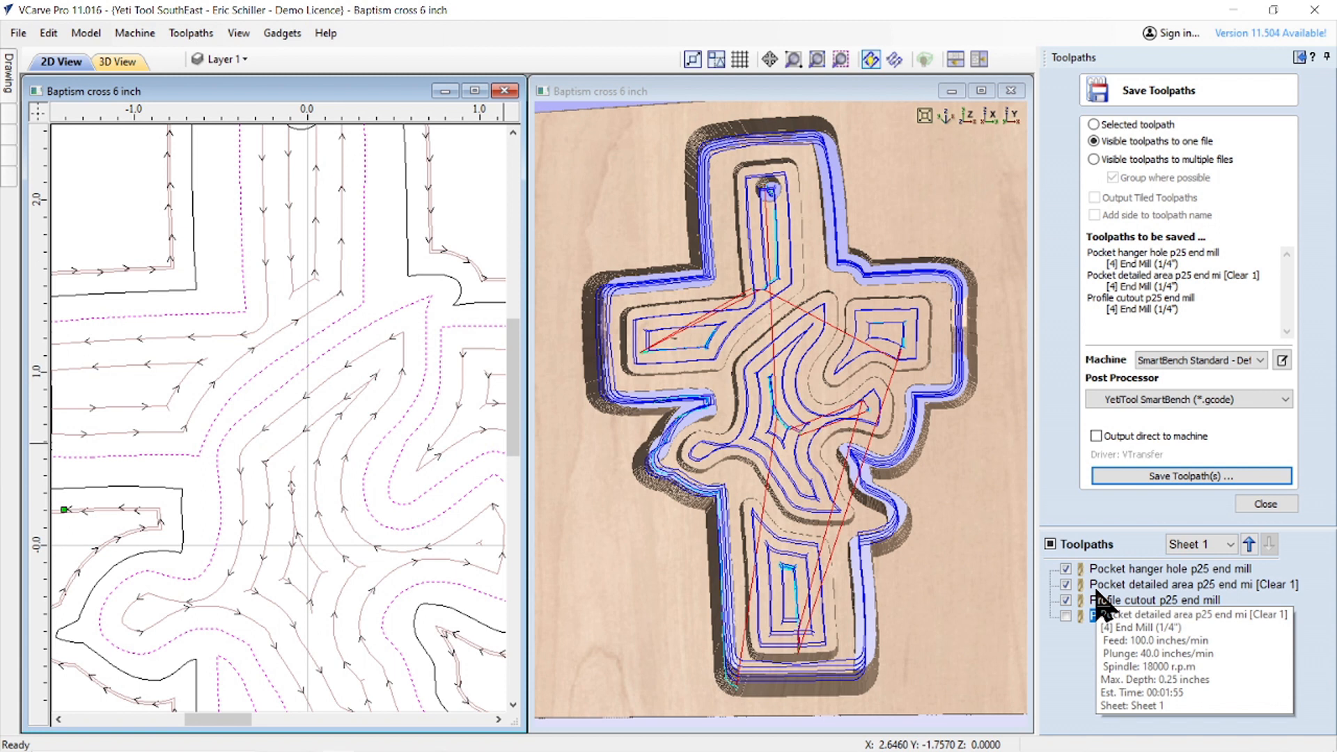
- Save the three 1/4" end mill toolpaths to one file, overwriting "01 - Baptism2 p25 end mill.gcode" in the Baptism cross folder
{"action": "left_click", "coordinate": [1182, 478]}
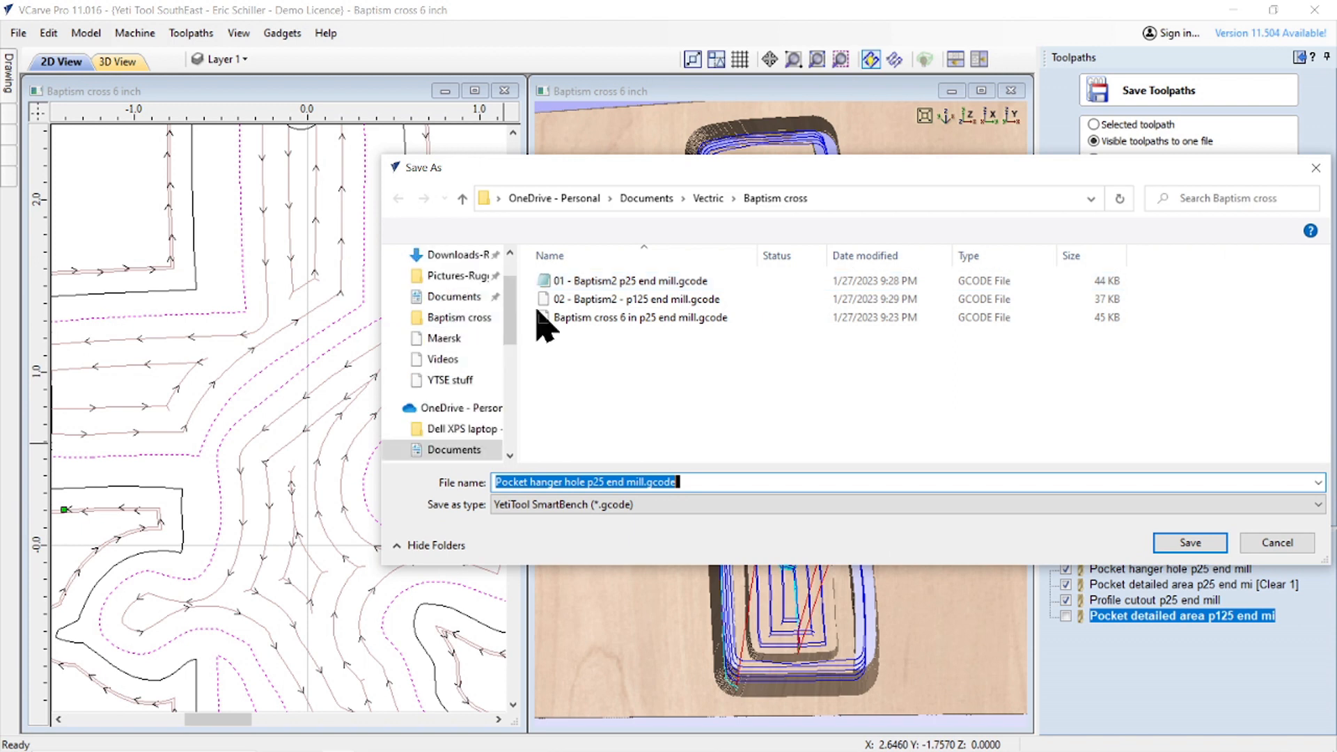
{"action": "left_click", "coordinate": [614, 282]}
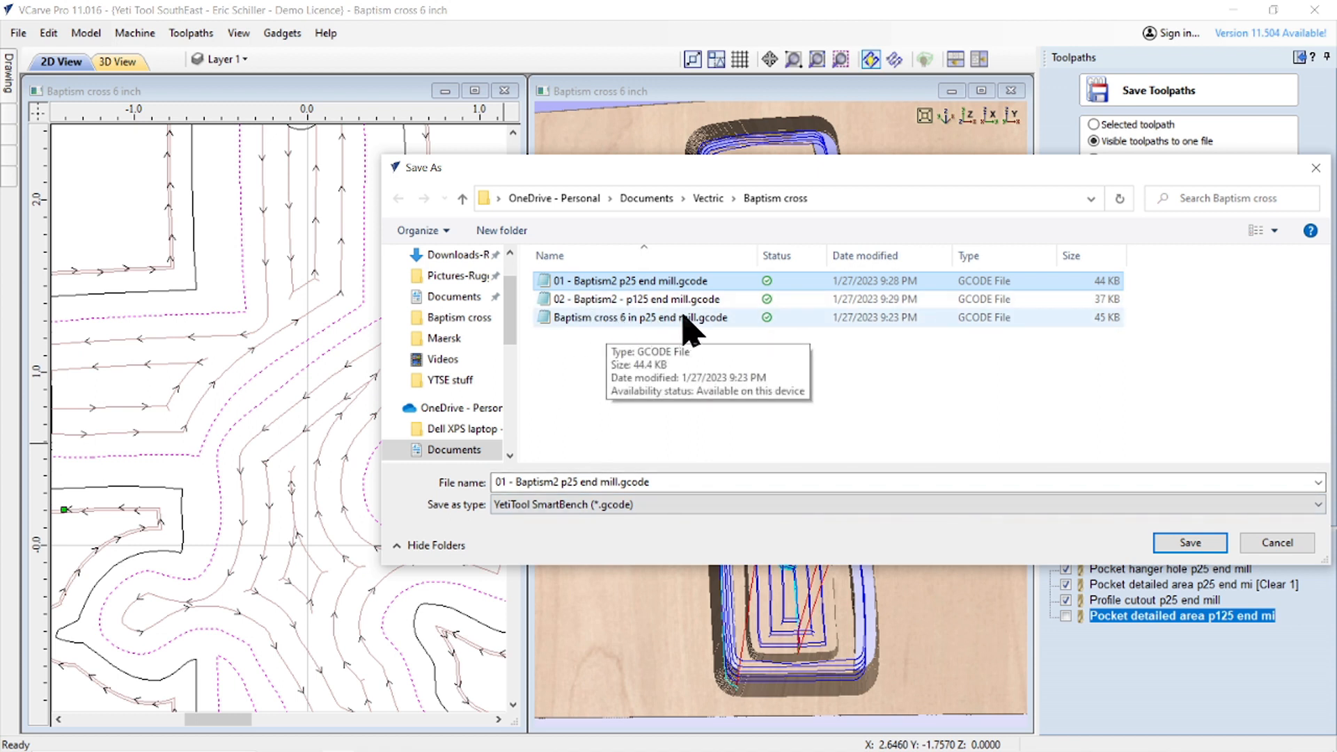
{"action": "left_click", "coordinate": [622, 282]}
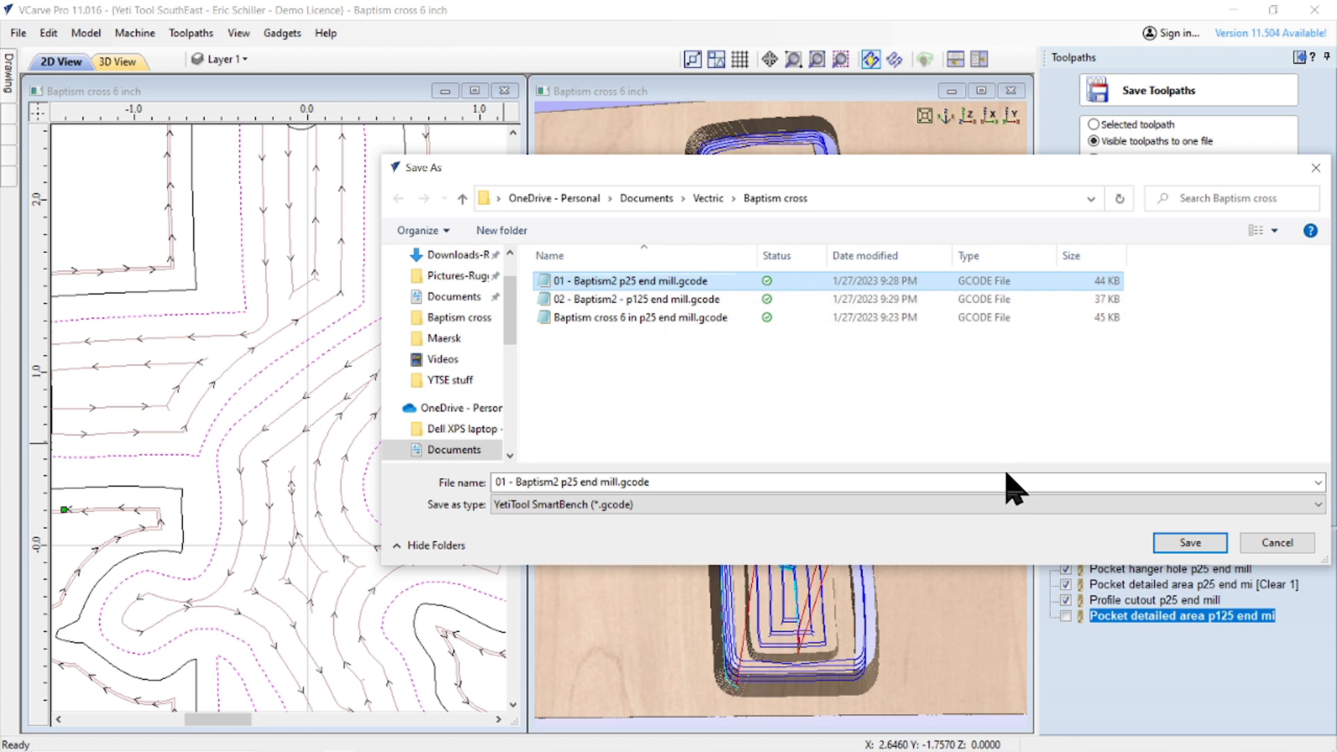
{"action": "left_click", "coordinate": [1166, 544]}
{"action": "left_click", "coordinate": [1187, 544]}
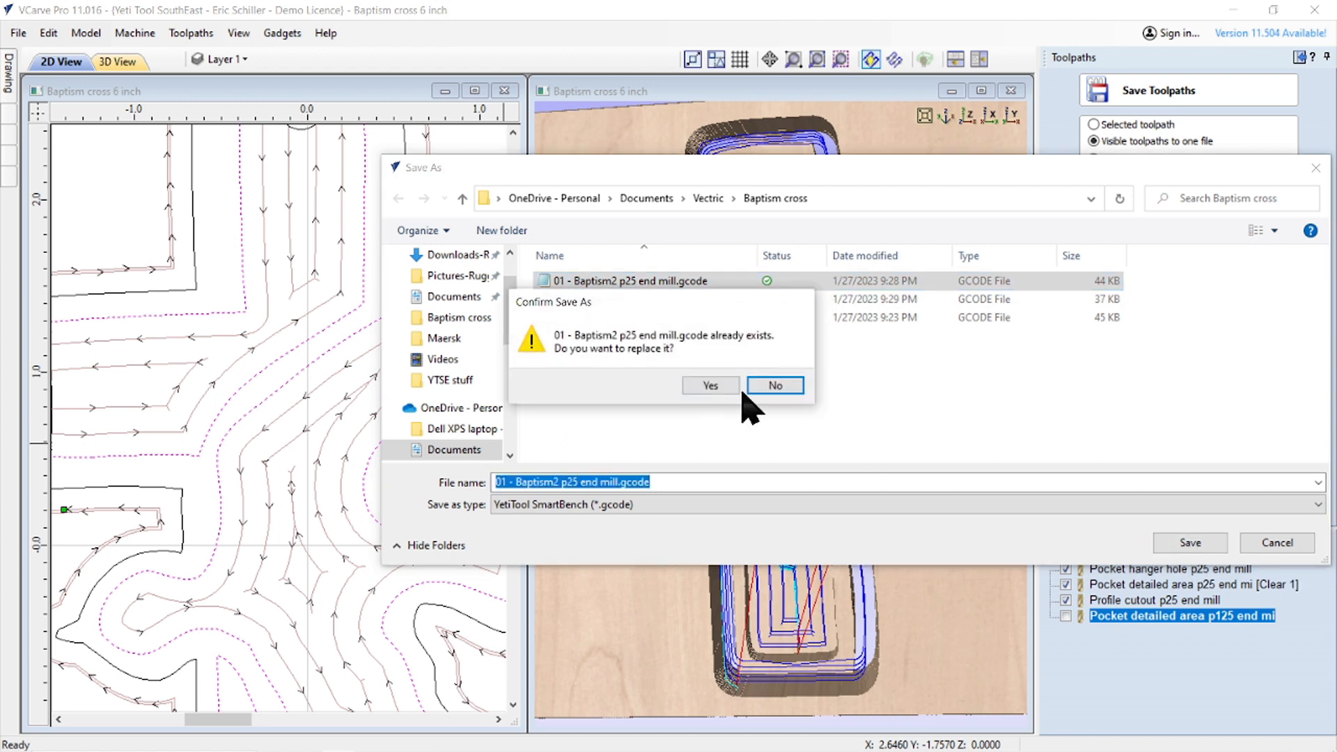
{"action": "left_click", "coordinate": [718, 385]}
{"action": "left_click", "coordinate": [1243, 505]}
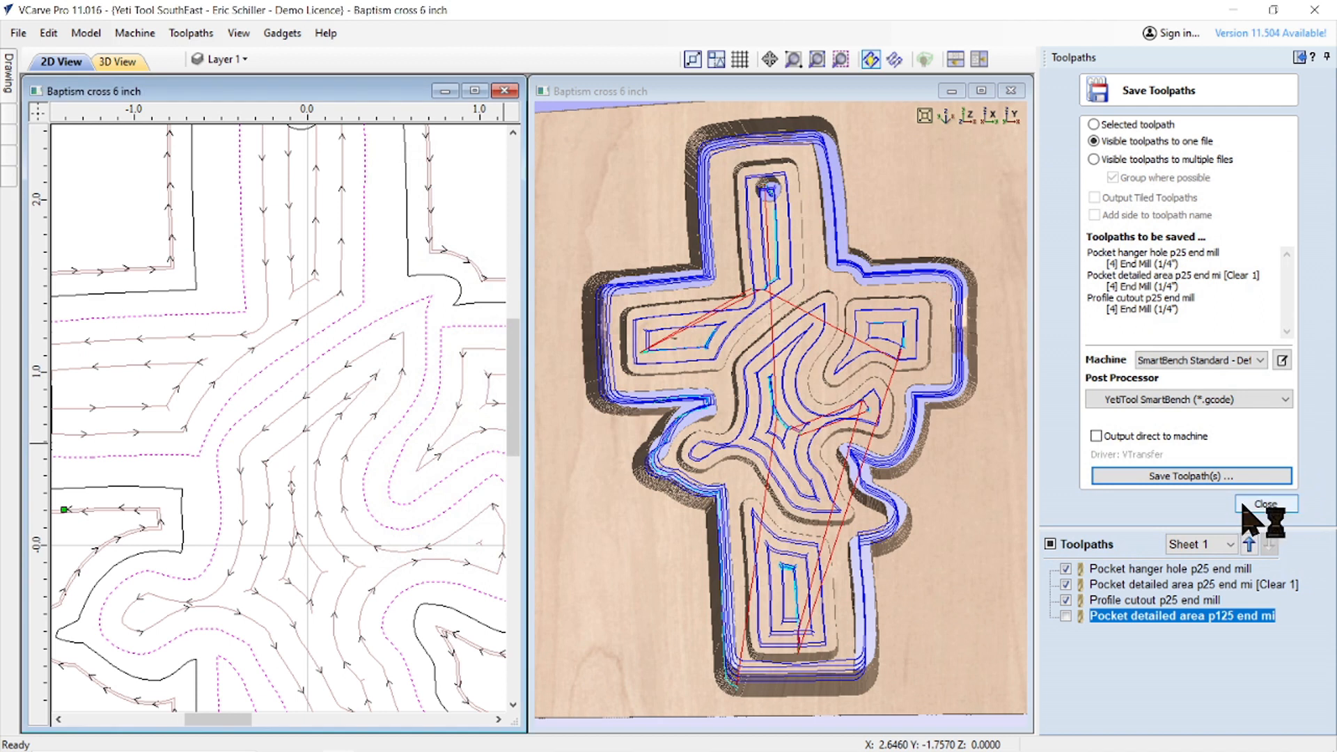
- Hide the three 1/4" end mill toolpaths and show only "Pocket detailed area p125 end mi" for saving
{"action": "left_click", "coordinate": [1066, 569]}
{"action": "left_click", "coordinate": [1066, 585]}
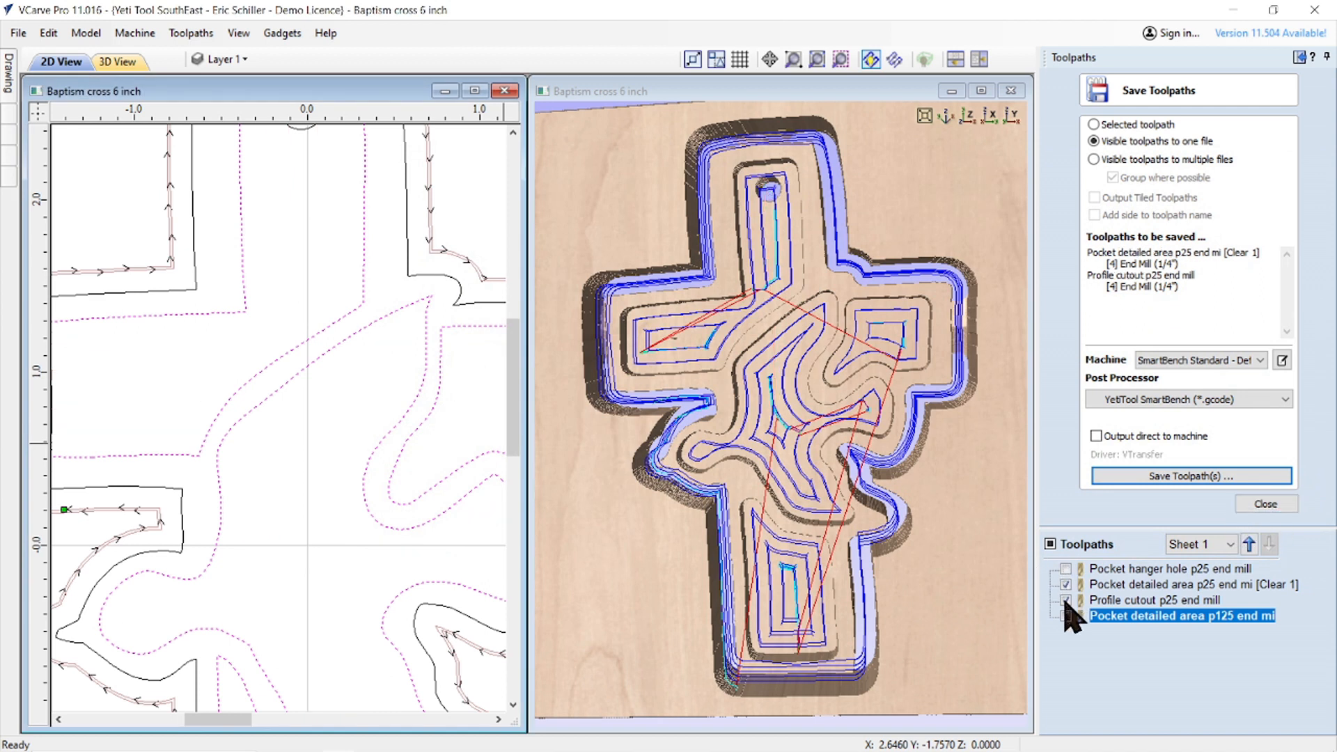
{"action": "left_click", "coordinate": [1066, 599]}
{"action": "left_click", "coordinate": [1066, 616]}
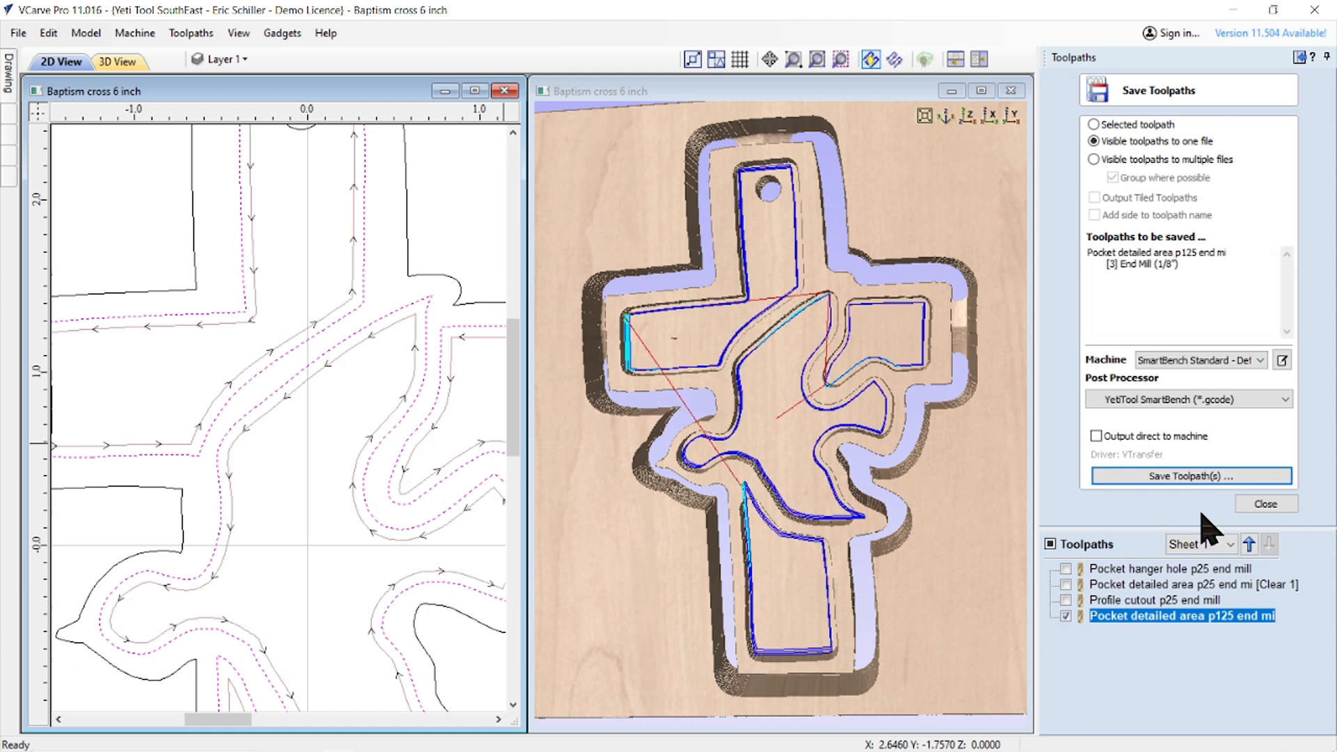
- Save the 1/8" end mill toolpath, overwriting "02 - Baptism2 - p125 end mill.gcode" in the Baptism cross folder
{"action": "left_click", "coordinate": [1223, 475]}
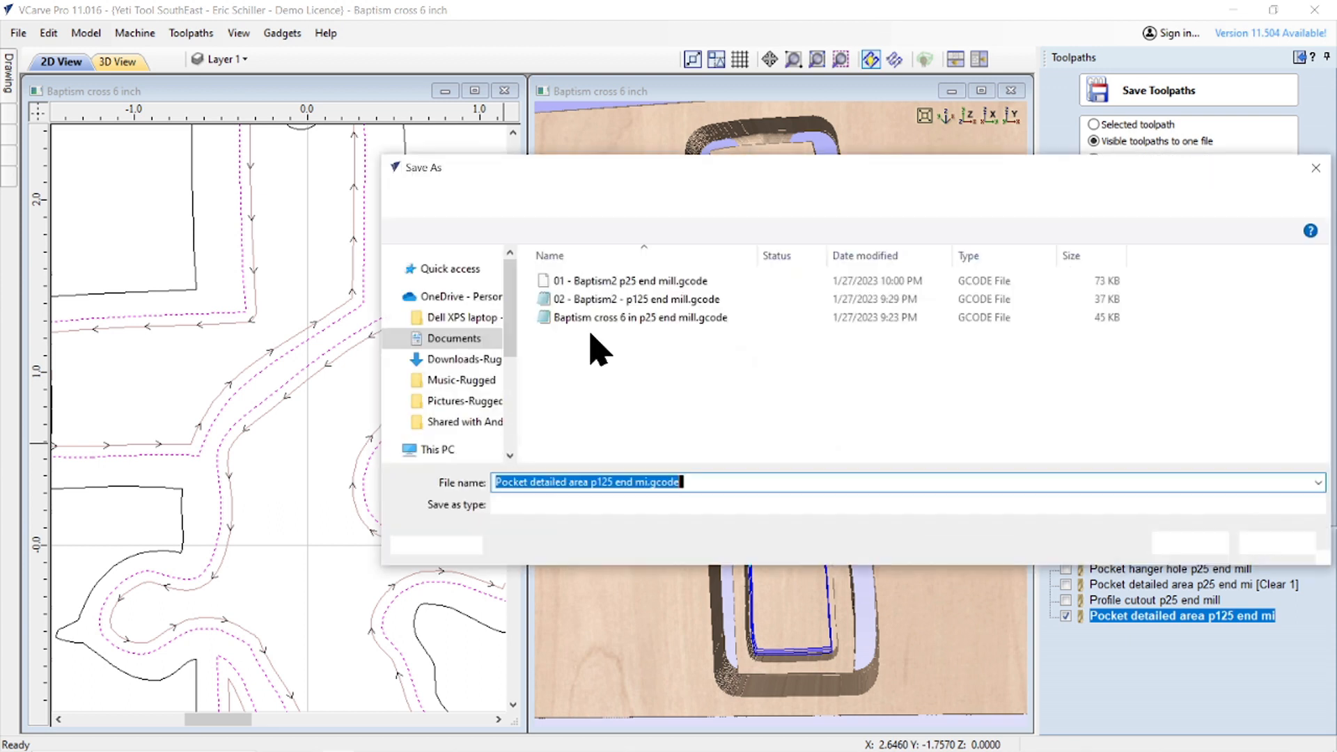
{"action": "left_click", "coordinate": [605, 300]}
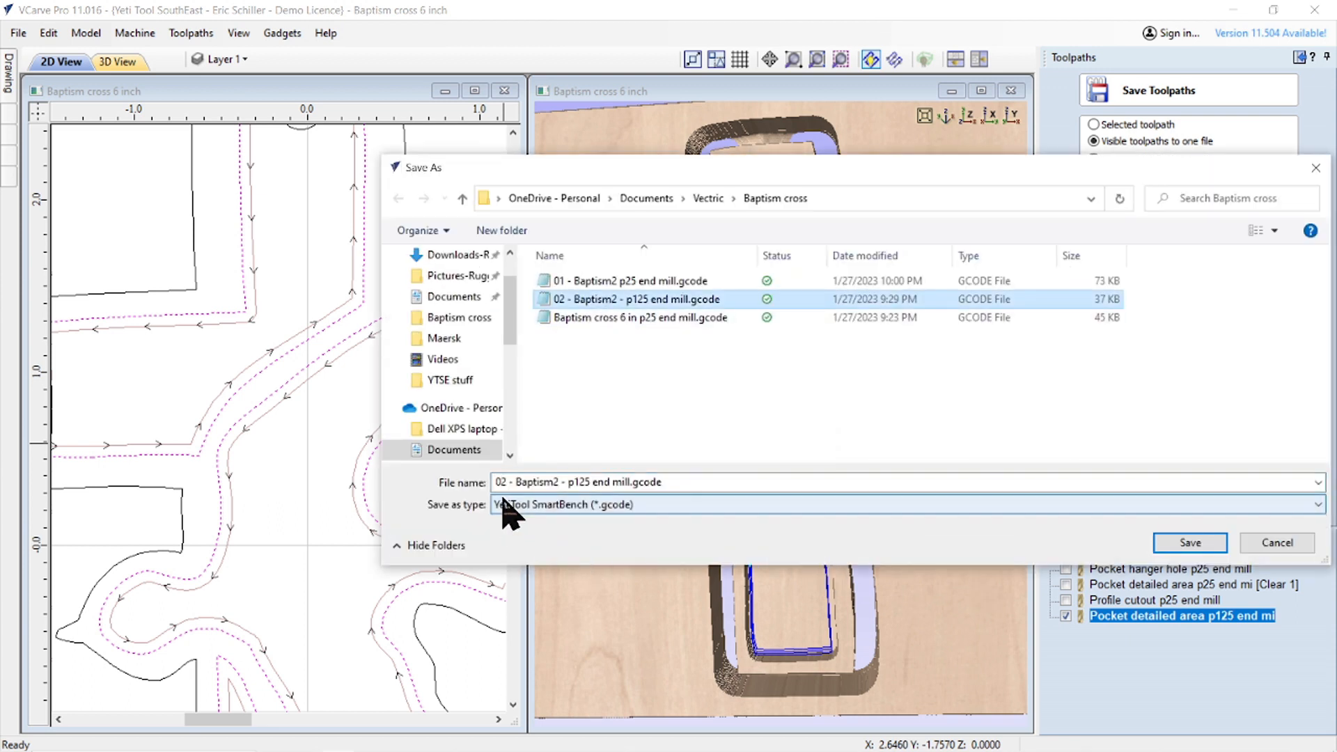
{"action": "left_click", "coordinate": [570, 480]}
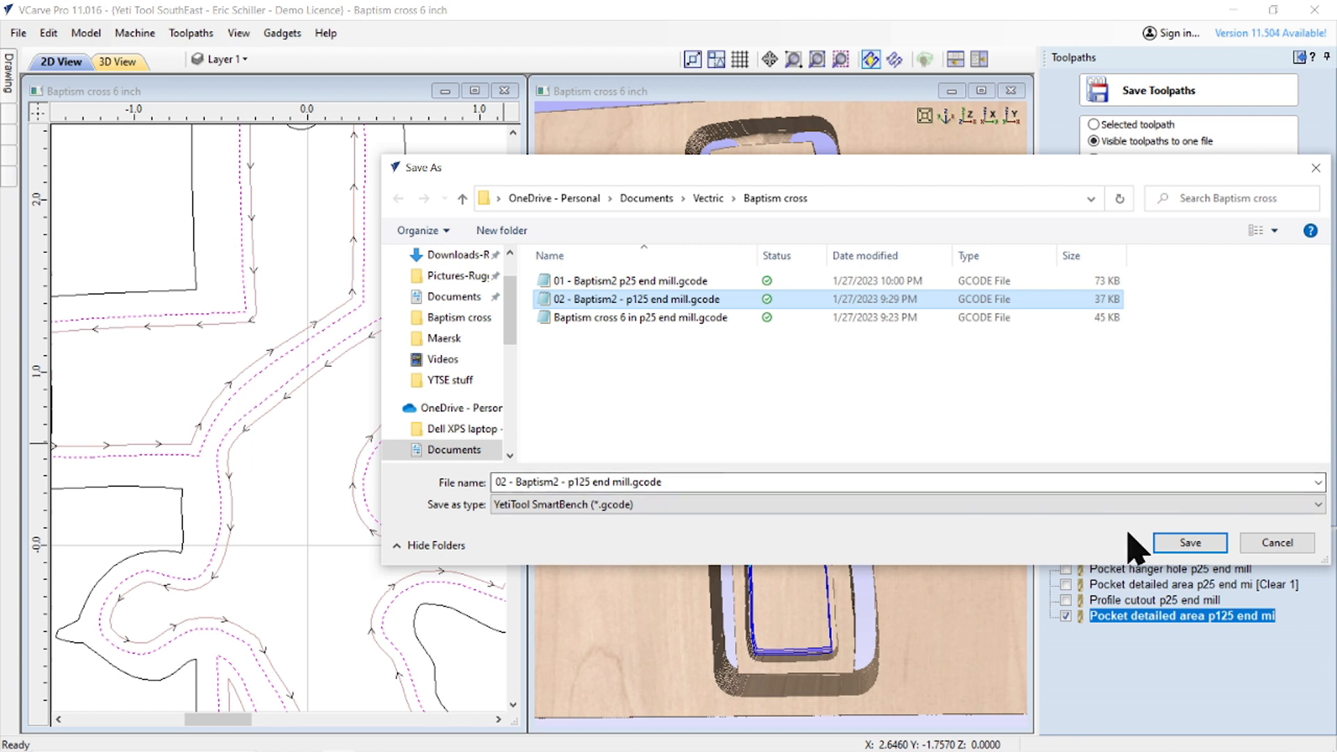
{"action": "left_click", "coordinate": [1190, 543]}
{"action": "left_click", "coordinate": [704, 385]}
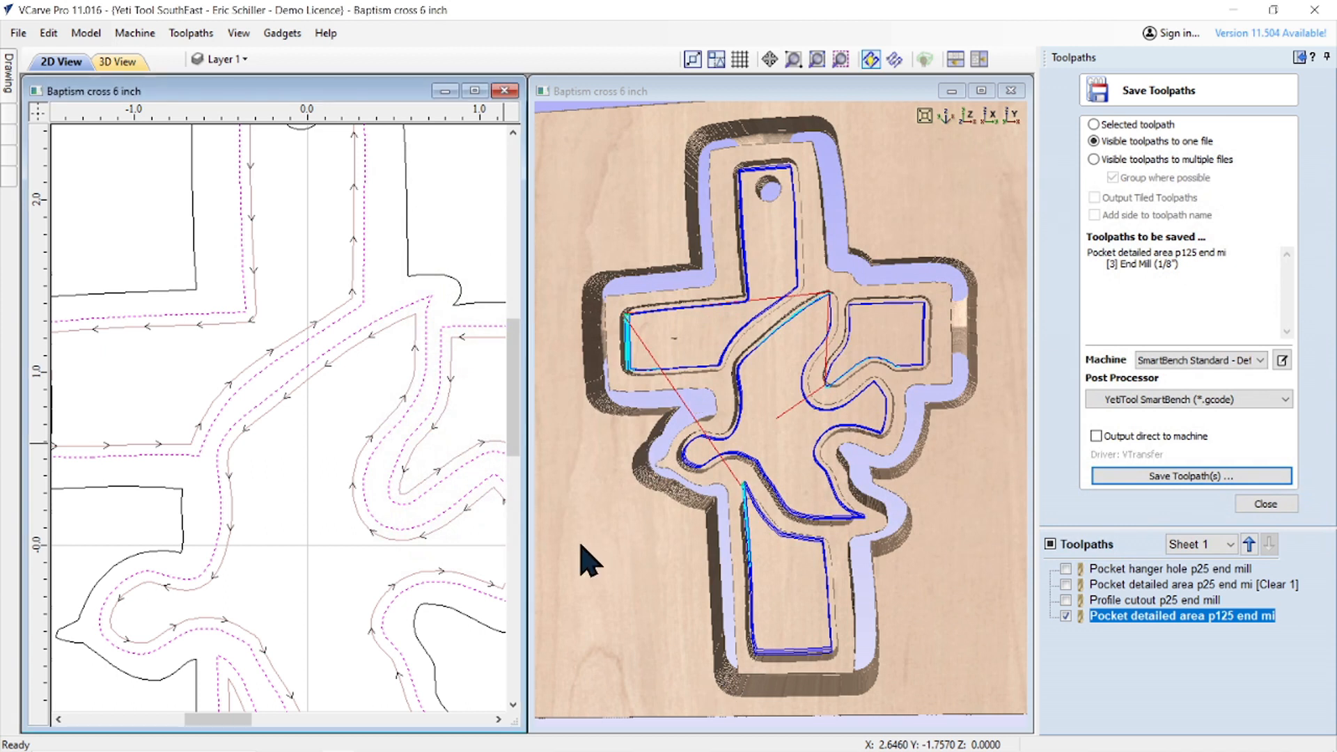